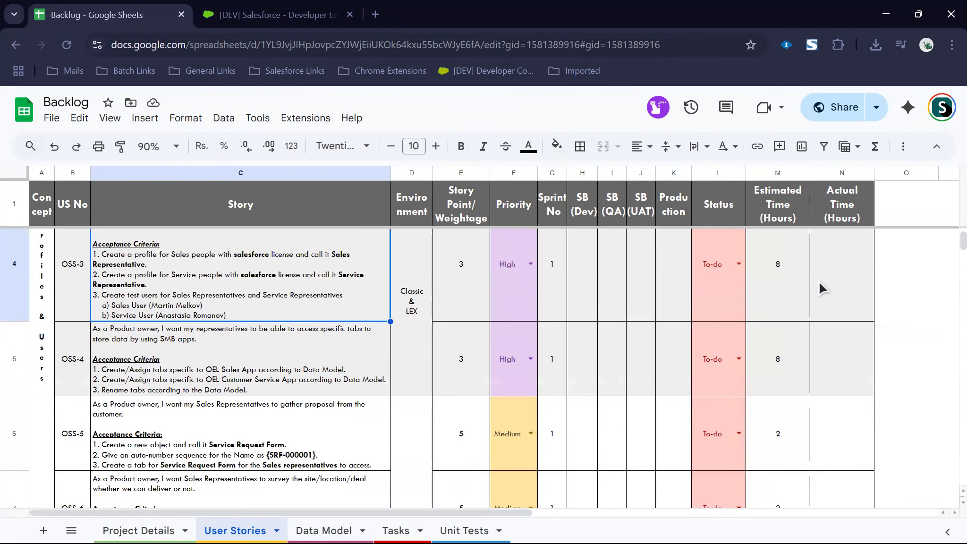
Step: Scroll up the Backlog sheet to bring stories OSS-1 and OSS-2 into view
scroll(490, 305, "up", 3)
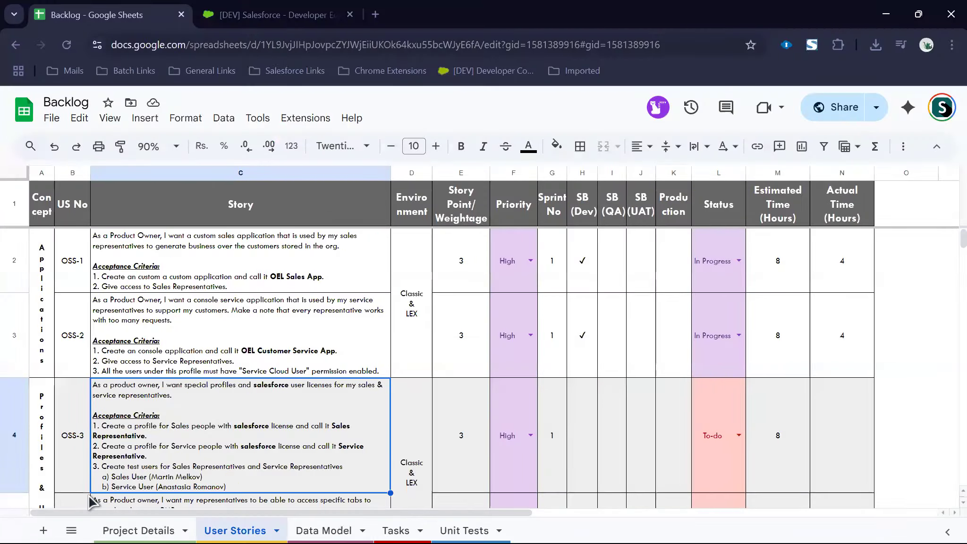
Step: In the Salesforce org's Setup, find 'company' with Quick Find and open Company Information
left_click(258, 10)
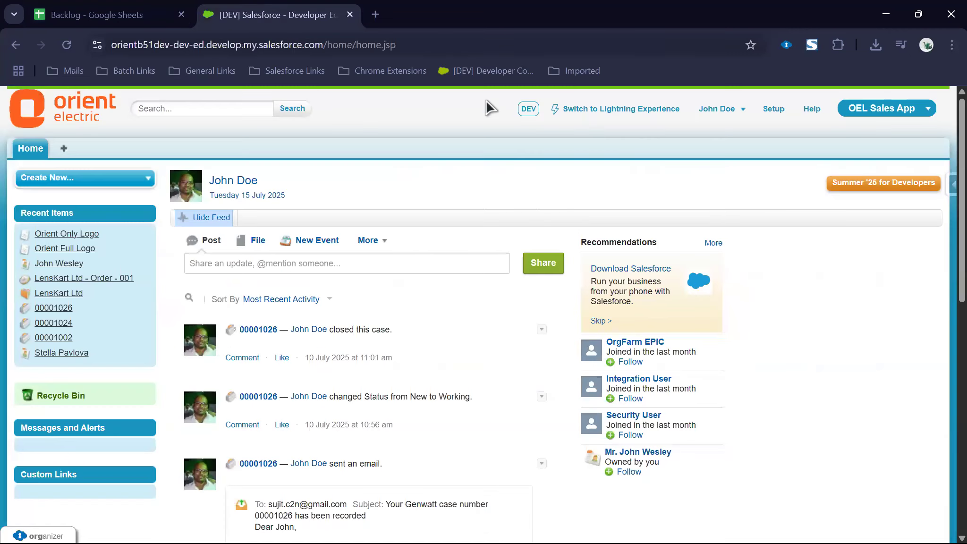
left_click(779, 111)
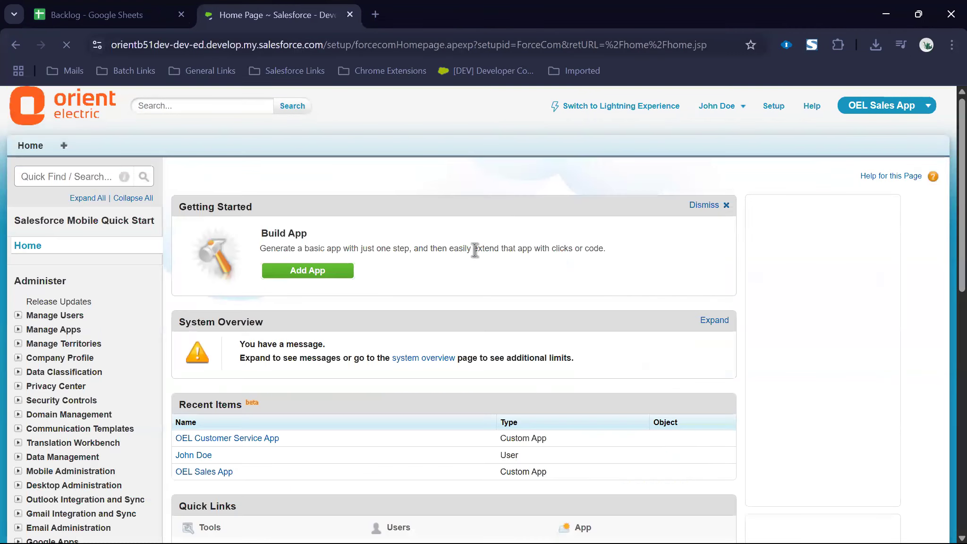
left_click(95, 176)
type("compna")
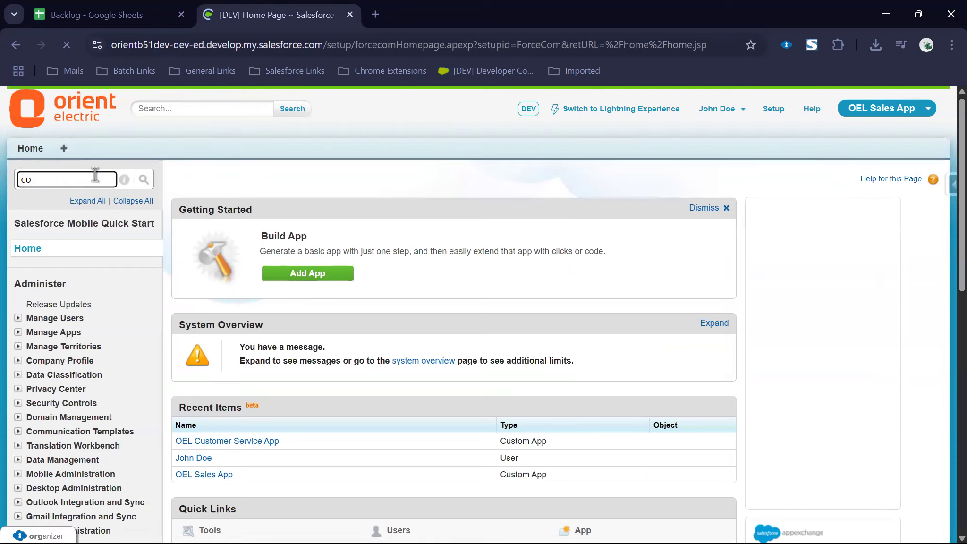
key("BackSpace")
key("BackSpace")
type("any")
left_click(82, 272)
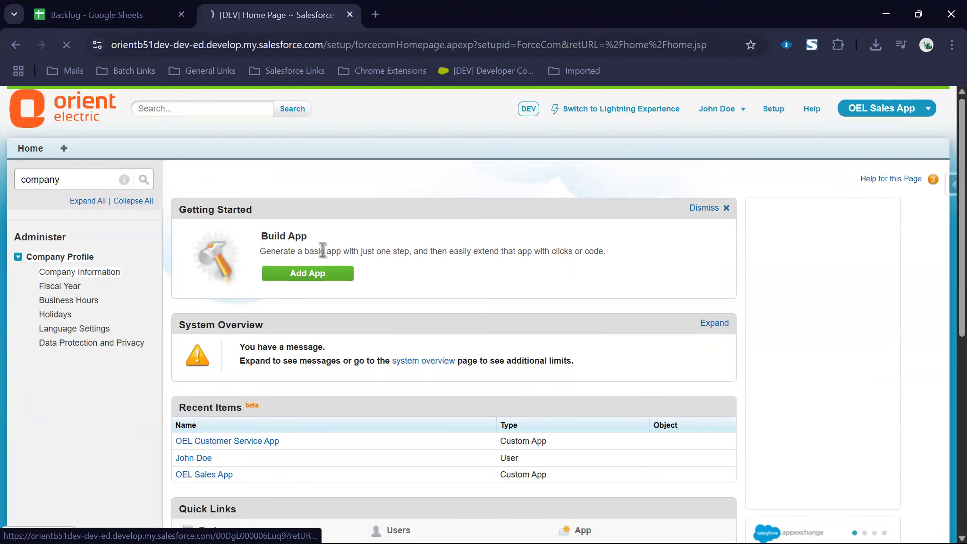
Step: Expand the User Licenses table to list all 25 licenses, then open a new browser tab
scroll(331, 248, "down", 5)
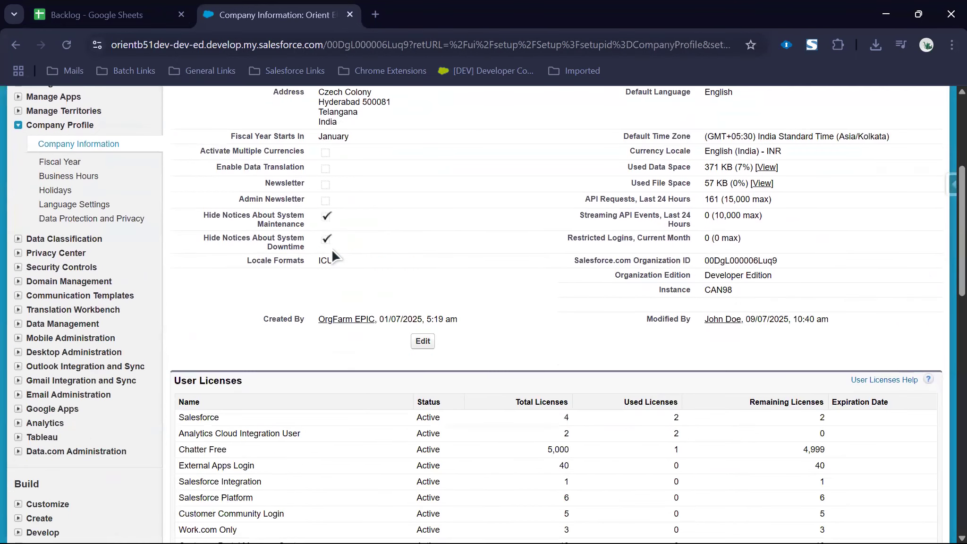
scroll(326, 250, "down", 5)
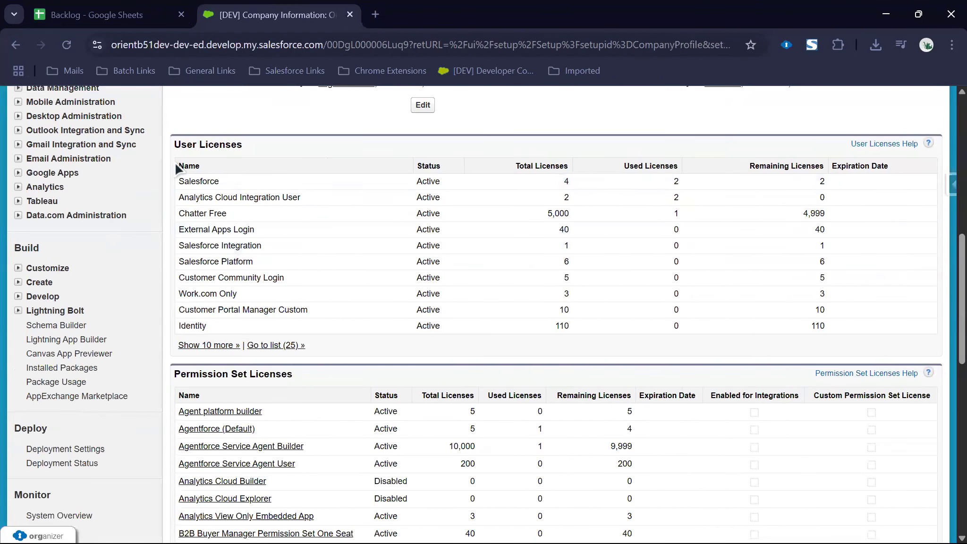
left_click(217, 345)
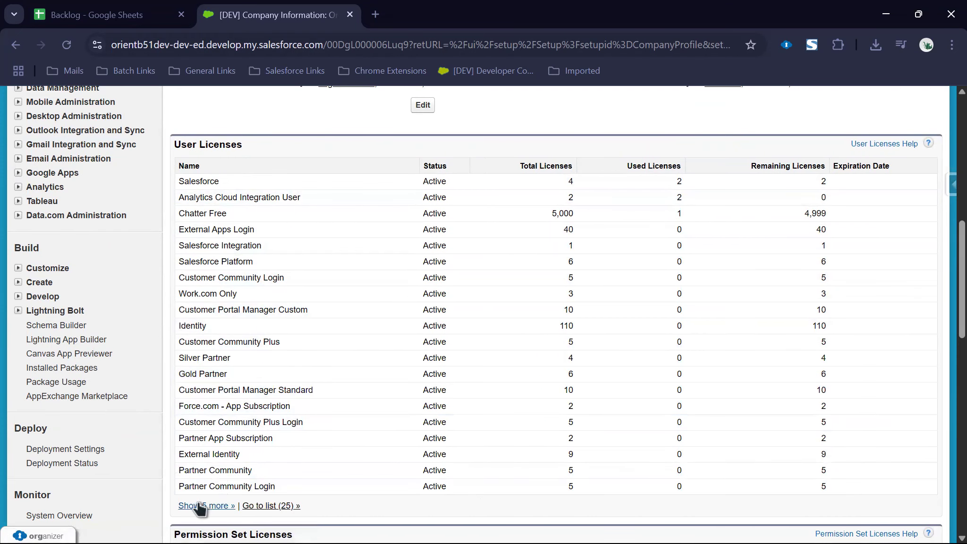
scroll(292, 452, "down", 4)
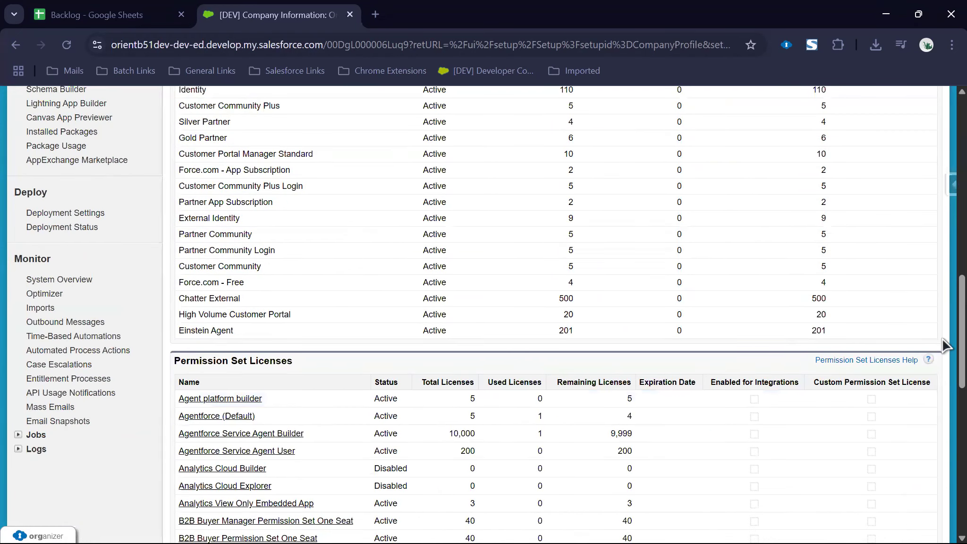
scroll(943, 309, "up", 3)
scroll(942, 303, "down", 1)
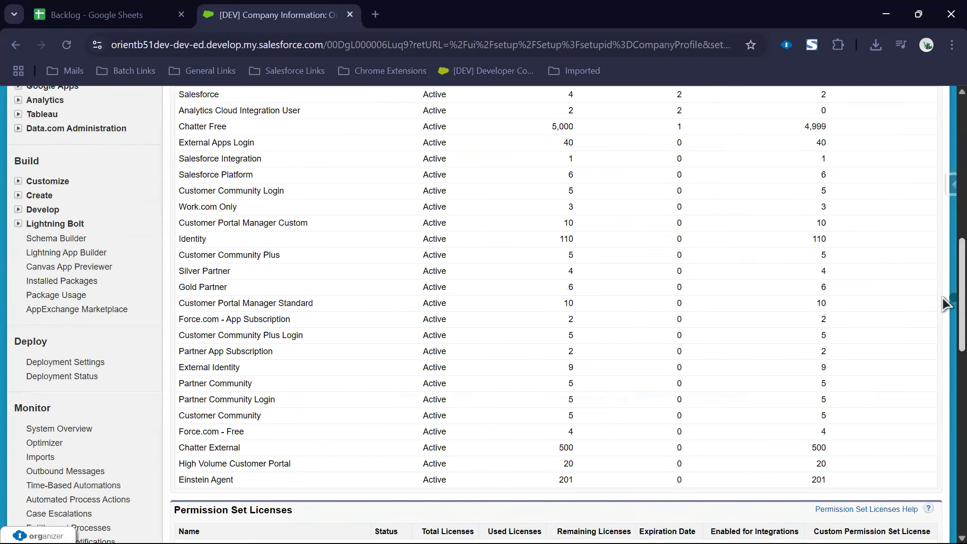
scroll(943, 304, "up", 1)
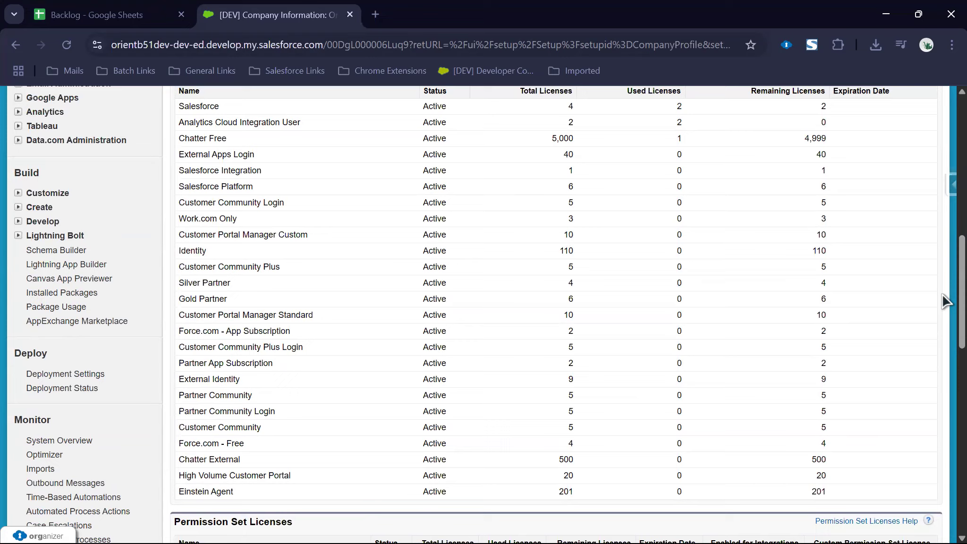
key("ctrl+t")
Step: On excalidraw.com draw a green outer rectangle enclosing a blue rectangle labelled 'Salesforce'
type("excalidraw.com")
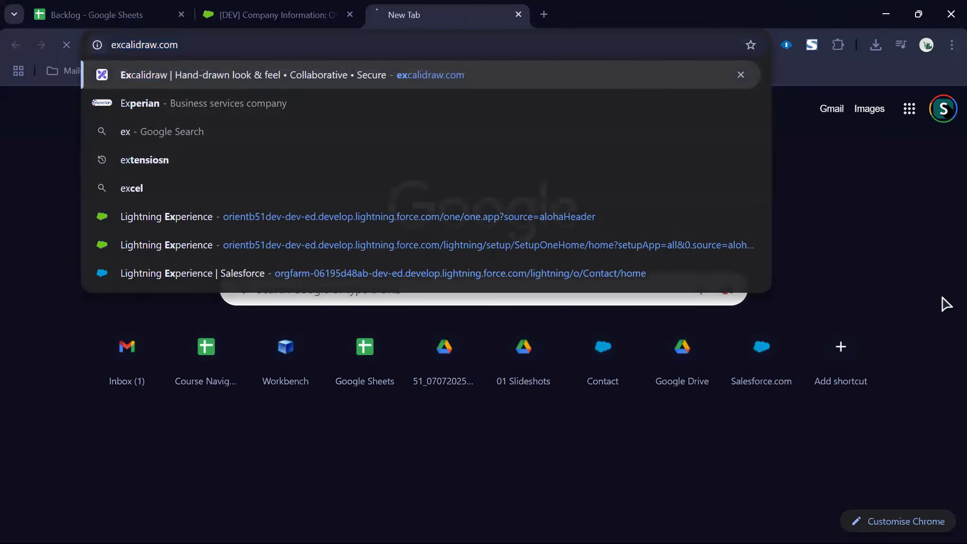
key("Return")
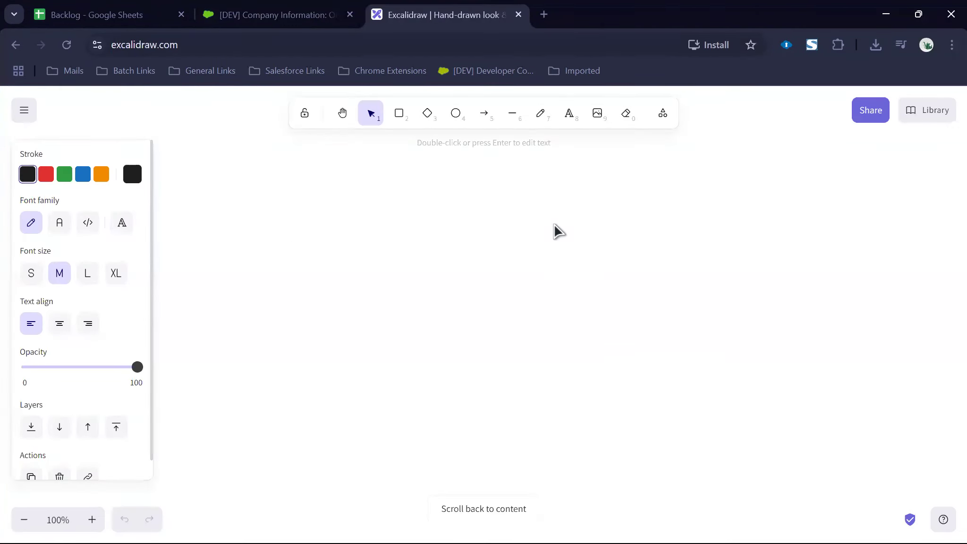
left_click(400, 115)
left_click_drag(305, 201, 866, 500)
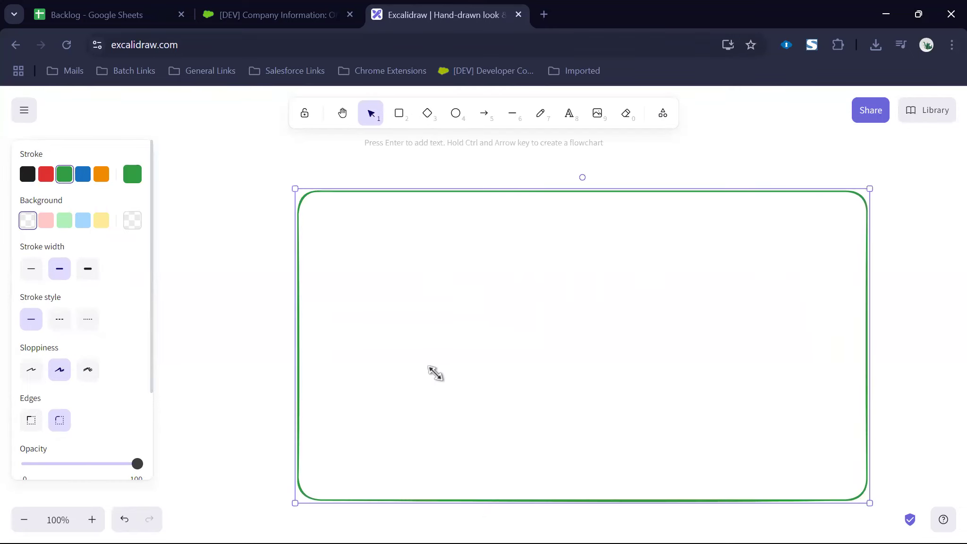
left_click(399, 113)
left_click(83, 174)
left_click_drag(320, 211, 844, 471)
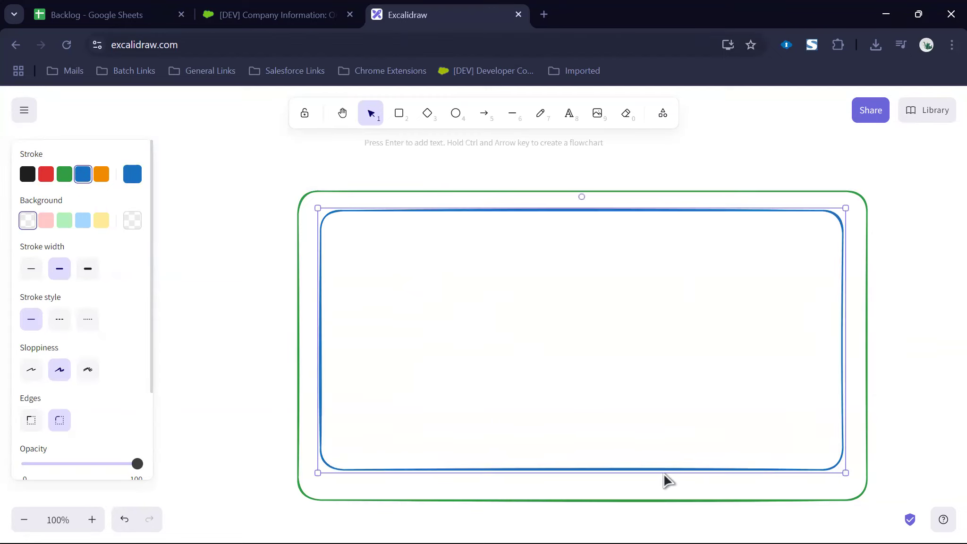
left_click_drag(660, 466, 663, 482)
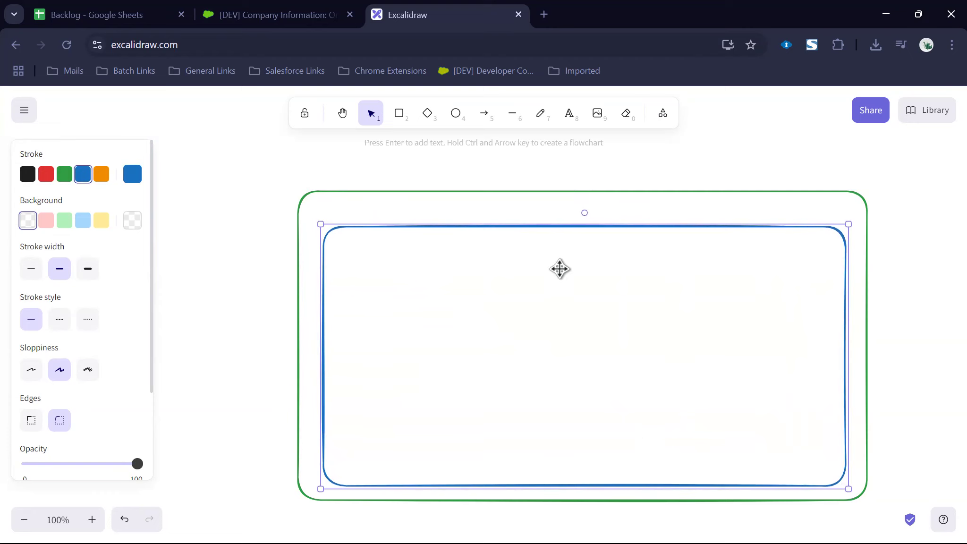
double_click(555, 212)
type("S")
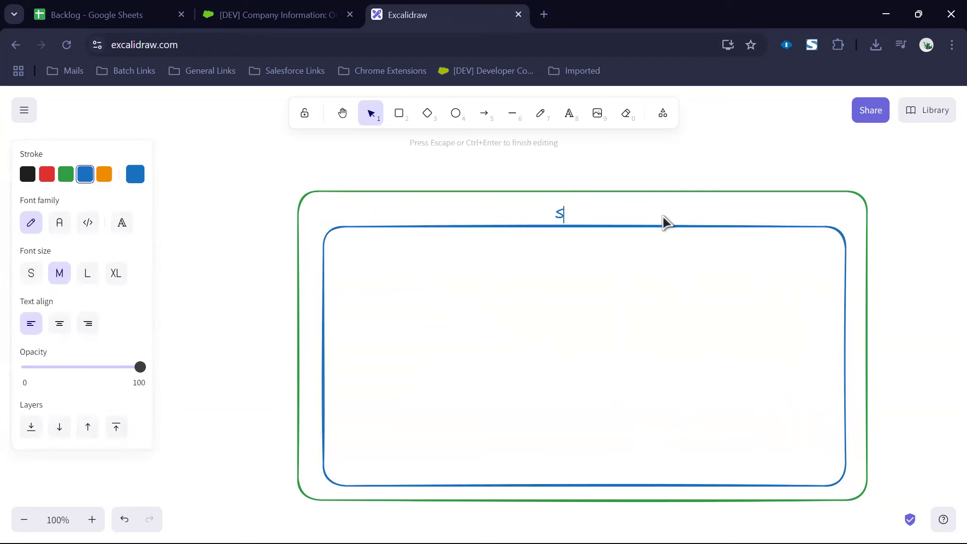
type("alesforce")
left_click(622, 304)
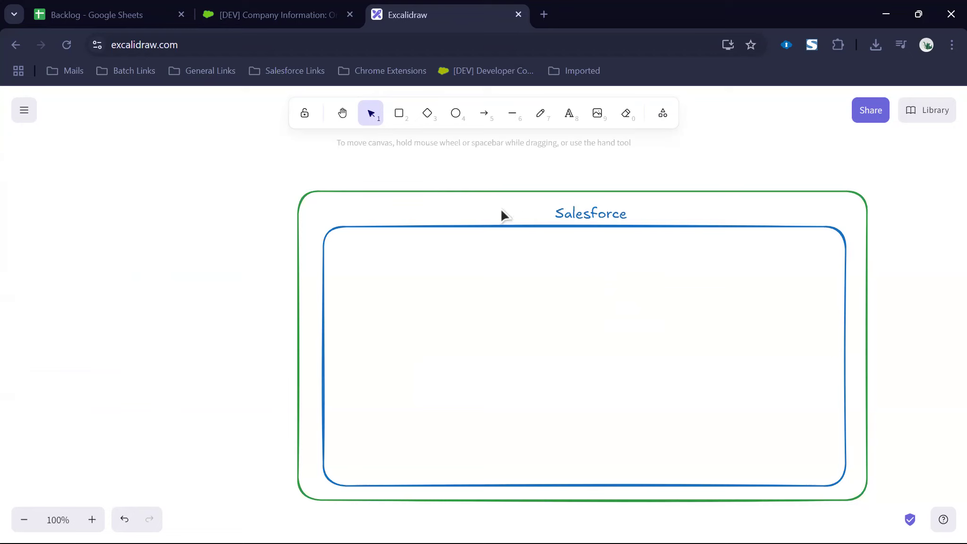
Step: Draw an orange rectangle inside the blue one and label it 'Salesforce Platform'
left_click(399, 114)
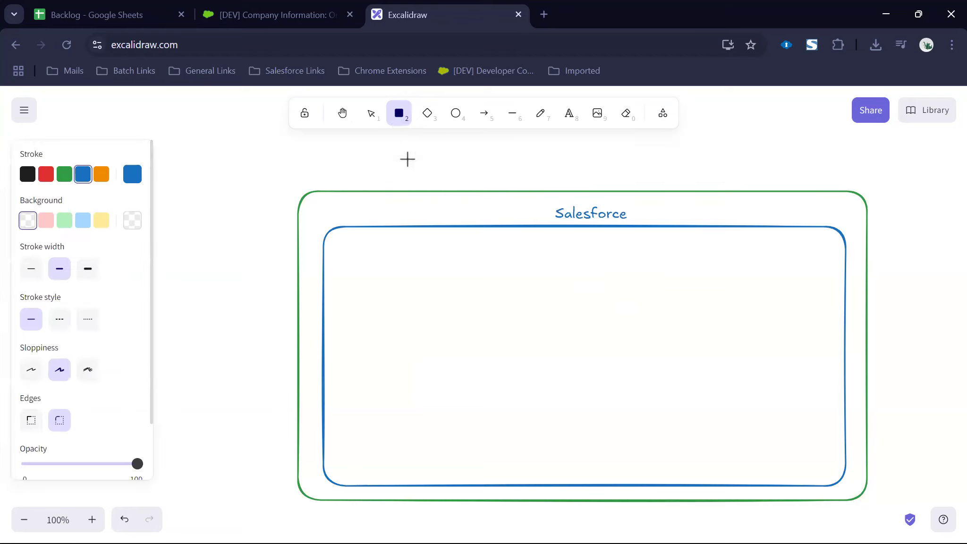
mouse_move(510, 253)
left_mouse_down()
mouse_move(732, 406)
mouse_move(820, 442)
mouse_move(782, 447)
mouse_move(784, 464)
left_mouse_up()
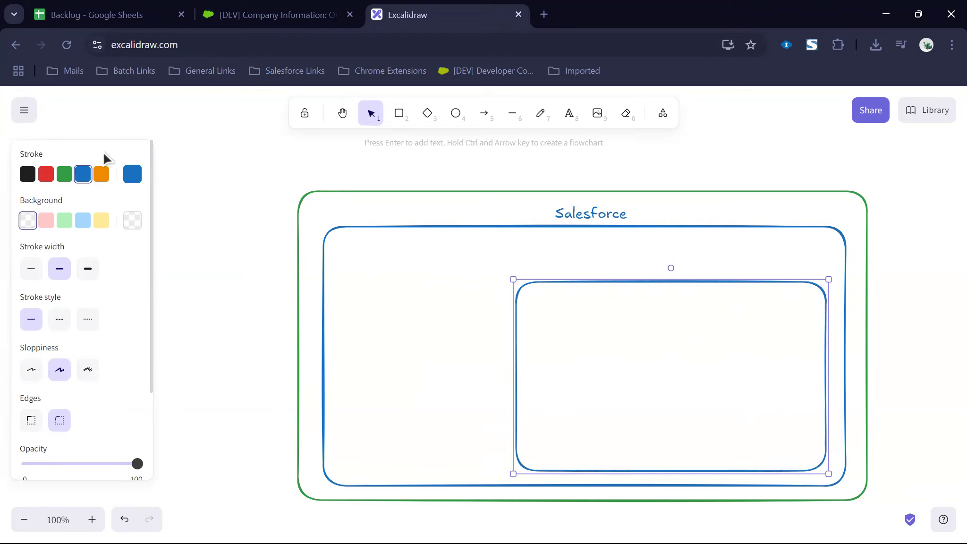
left_click(102, 175)
left_click(654, 264)
double_click(654, 264)
type("Salesforce Platr")
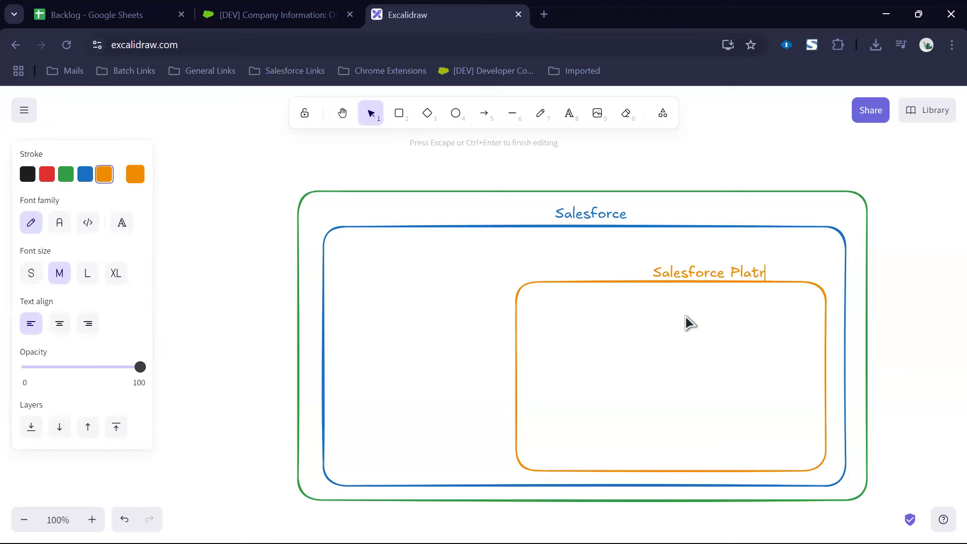
key("BackSpace")
type("form")
left_click(633, 384)
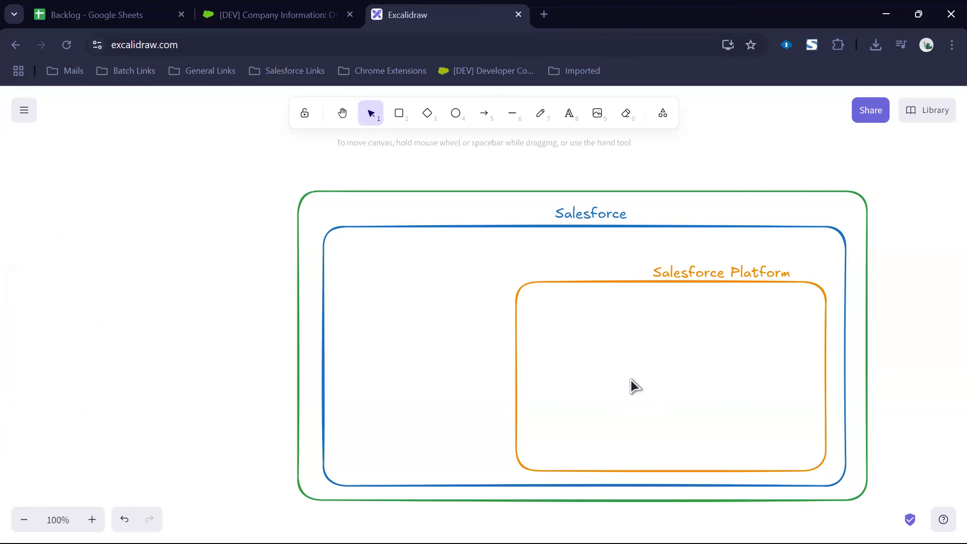
Step: Back on Company Information, highlight the Salesforce Platform, Salesforce Integration and Chatter Free licenses
left_click(262, 16)
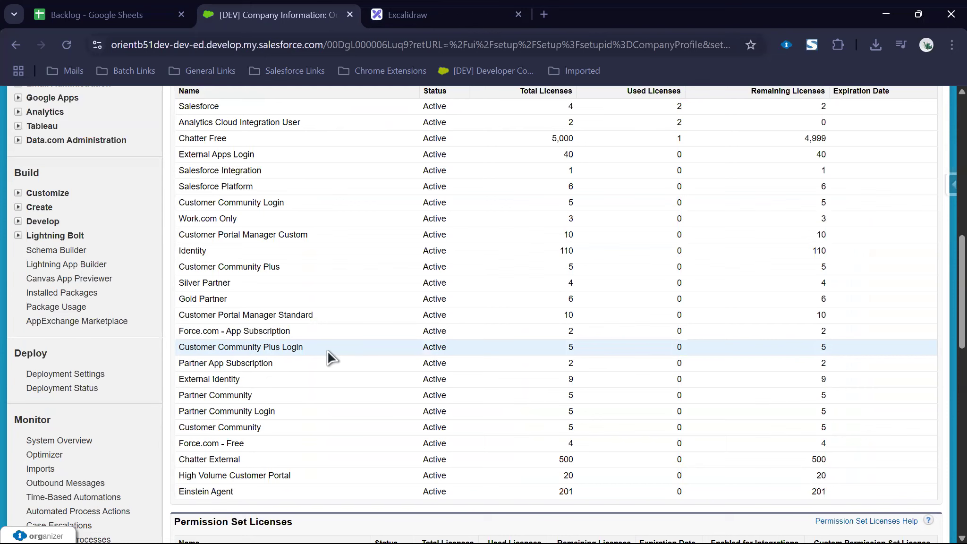
left_click_drag(180, 185, 217, 185)
triple_click(214, 170)
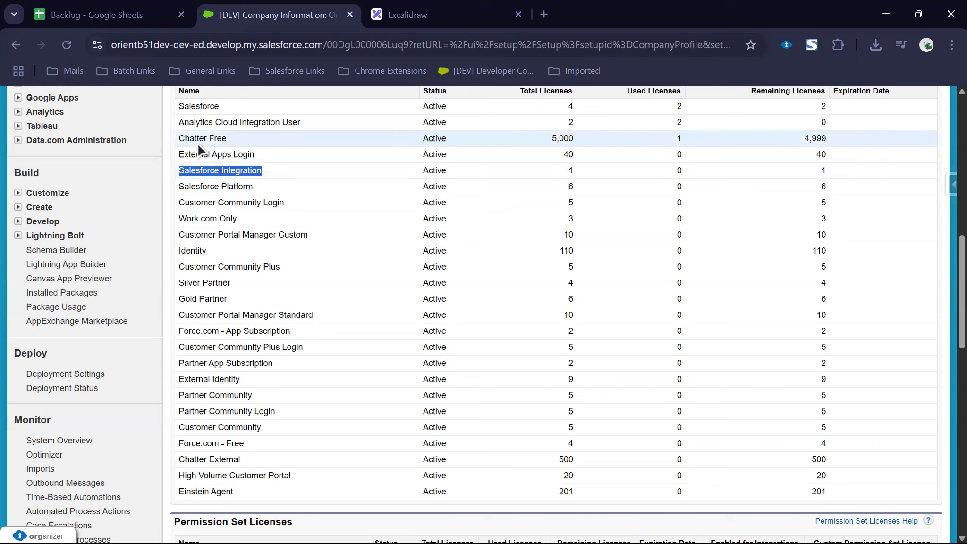
left_click_drag(180, 138, 227, 138)
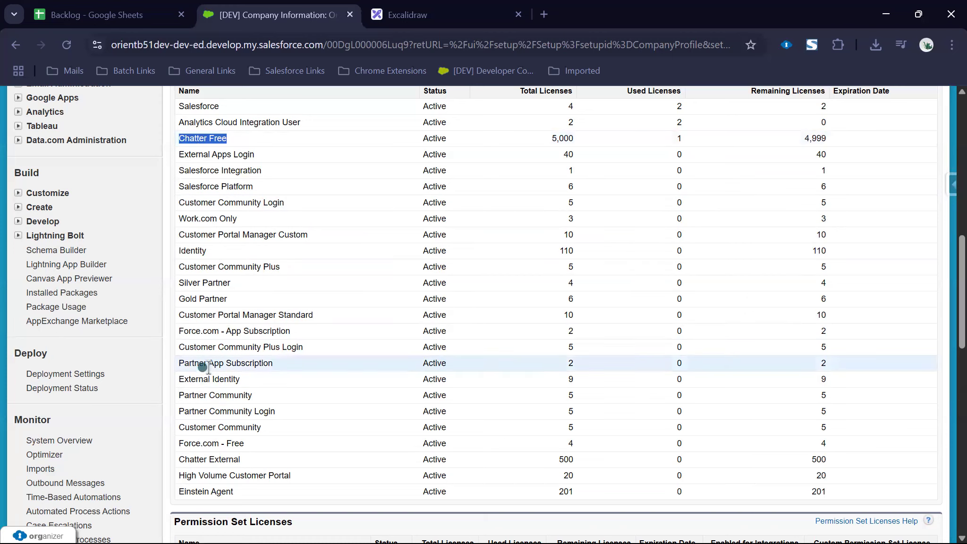
left_click_drag(204, 363, 273, 377)
left_click_drag(179, 395, 272, 411)
left_click_drag(184, 427, 281, 432)
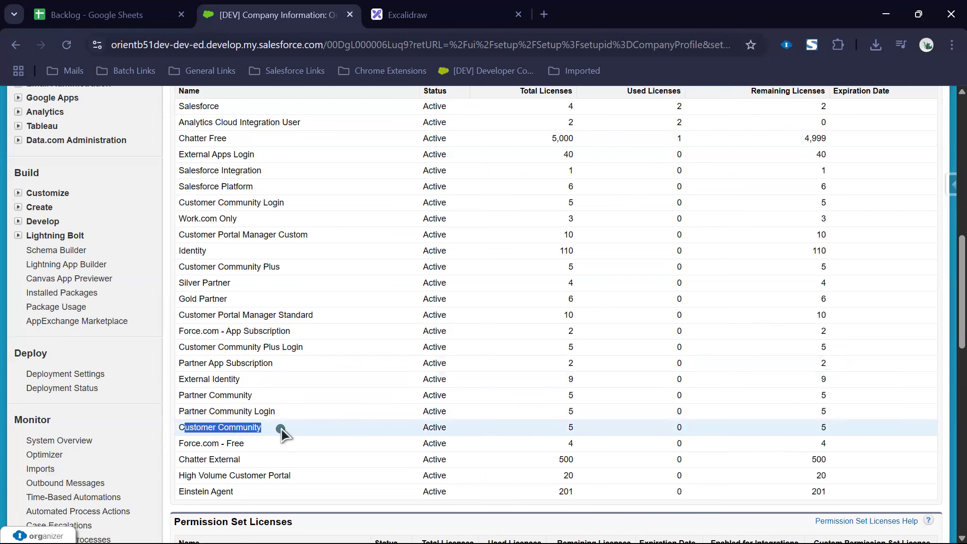
left_click(436, 400)
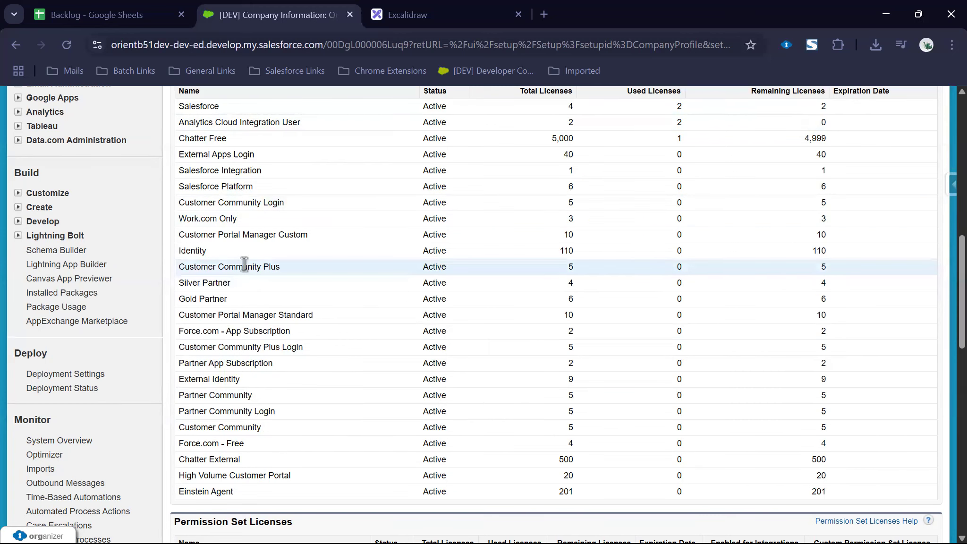
left_click_drag(387, 106, 818, 486)
left_click(776, 509)
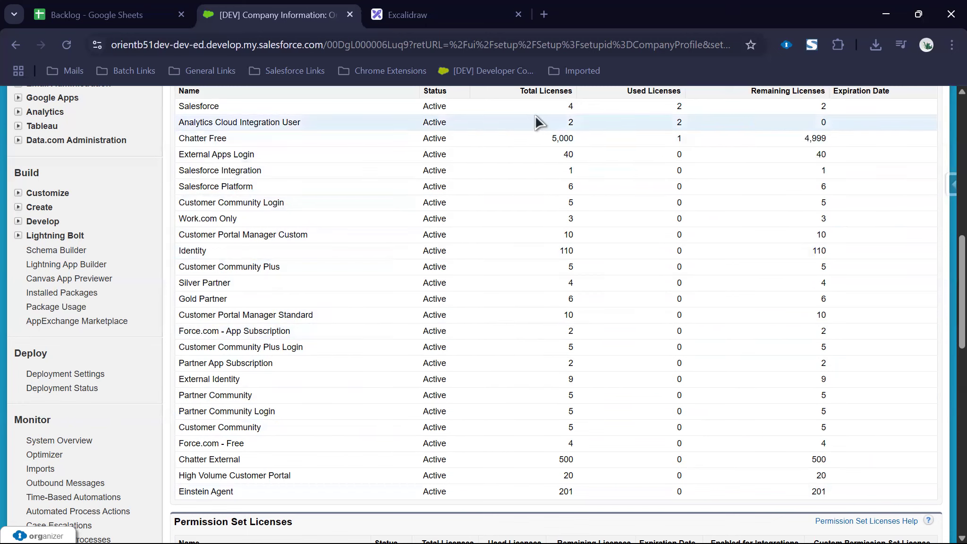
left_click_drag(178, 105, 835, 501)
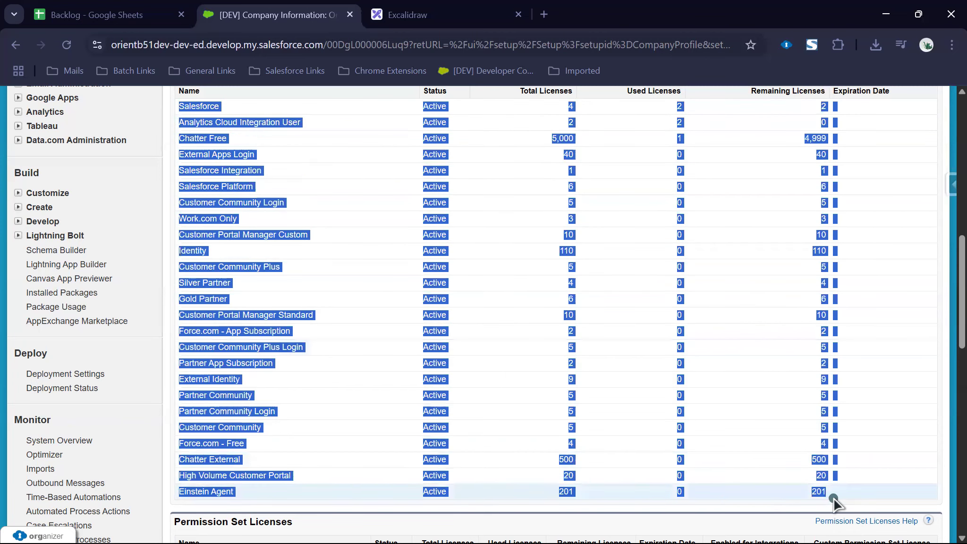
left_click(425, 359)
double_click(192, 106)
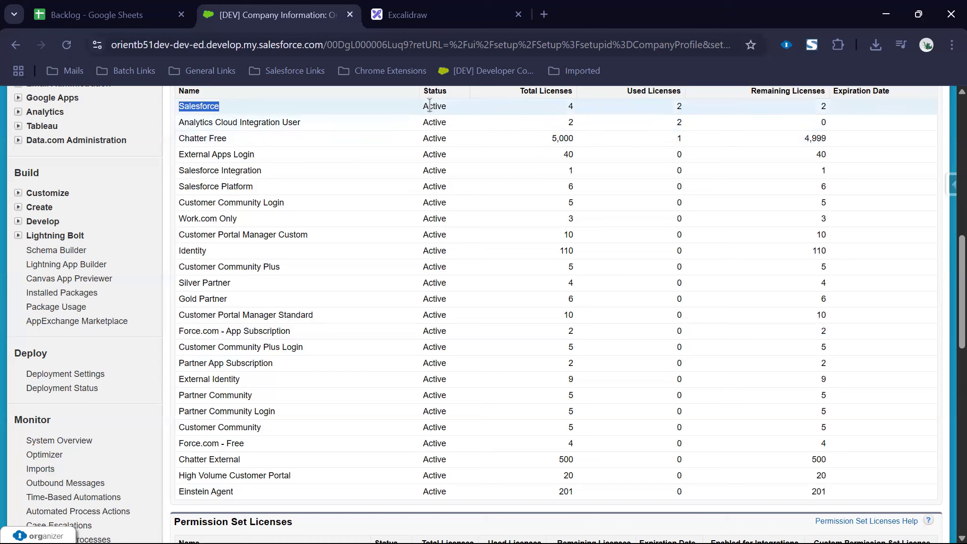
left_click_drag(561, 108, 579, 107)
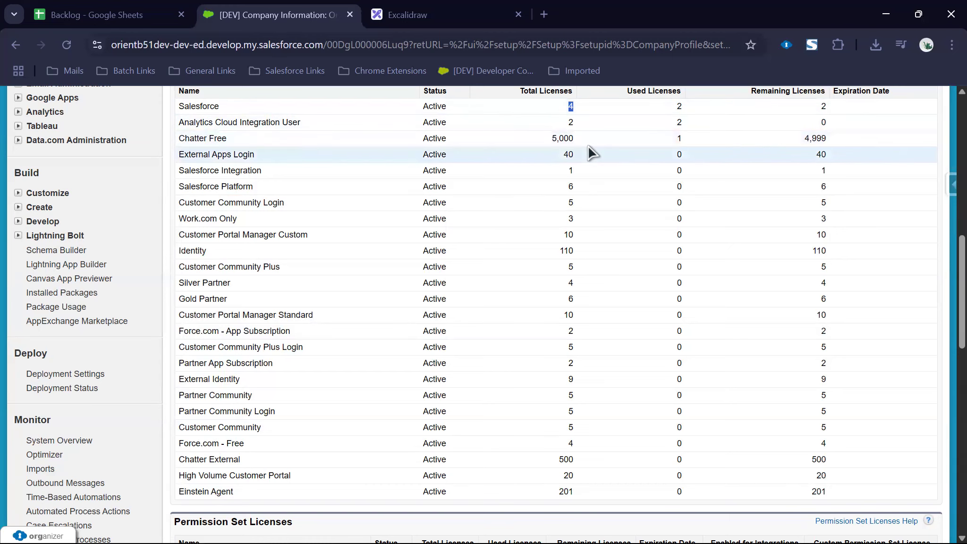
left_click_drag(668, 107, 688, 108)
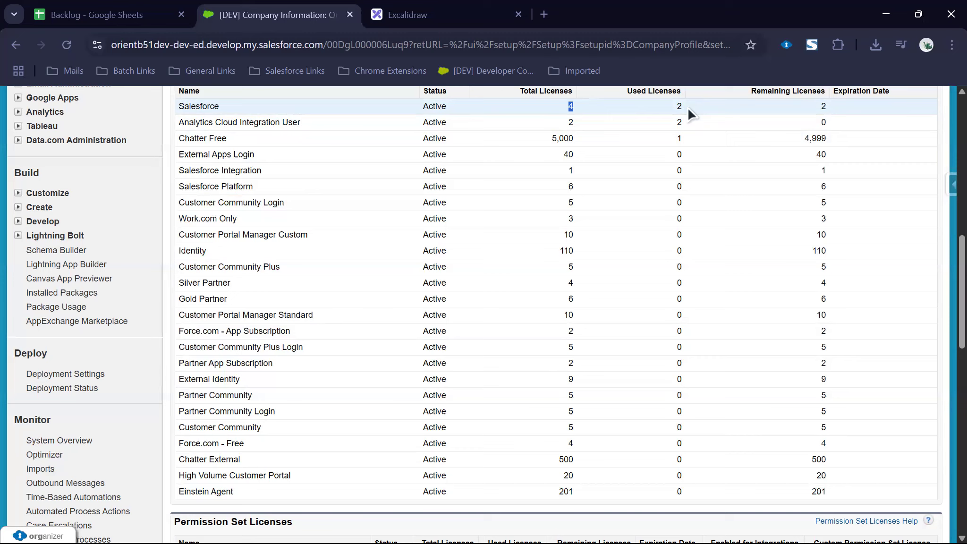
scroll(85, 167, "up", 7)
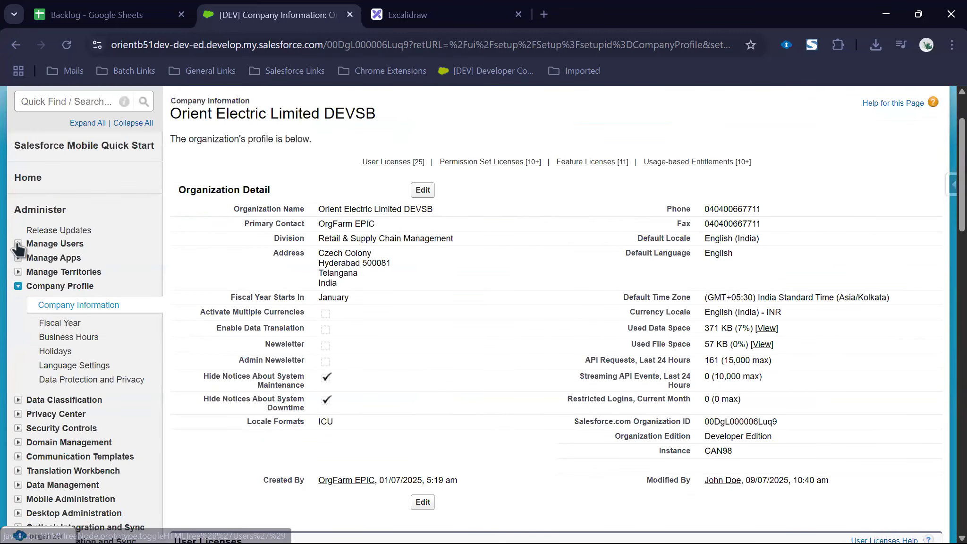
Step: Open Users from Manage Users in a new tab, check a user's profile, then open Profiles
left_click(17, 243)
middle_click(50, 258)
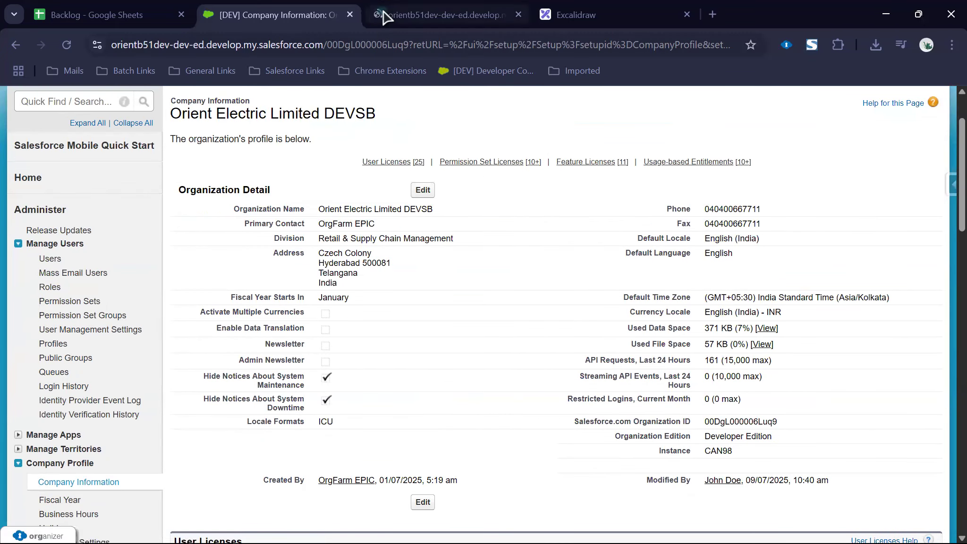
left_click(383, 17)
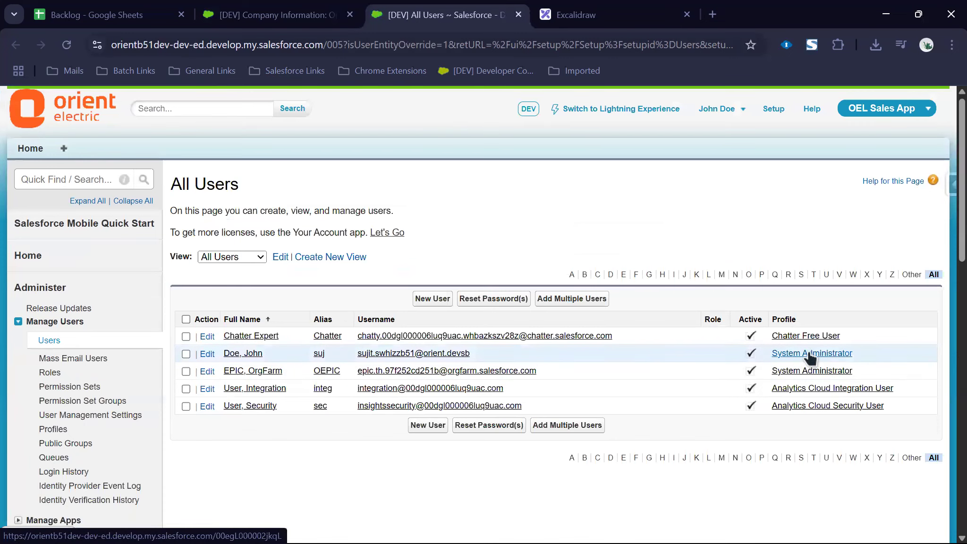
left_click_drag(285, 371, 222, 352)
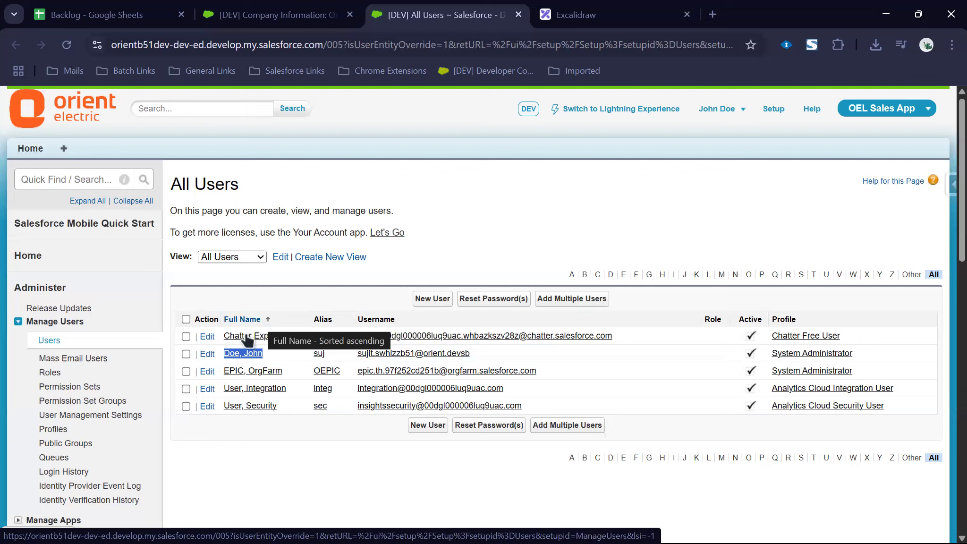
left_click(53, 429)
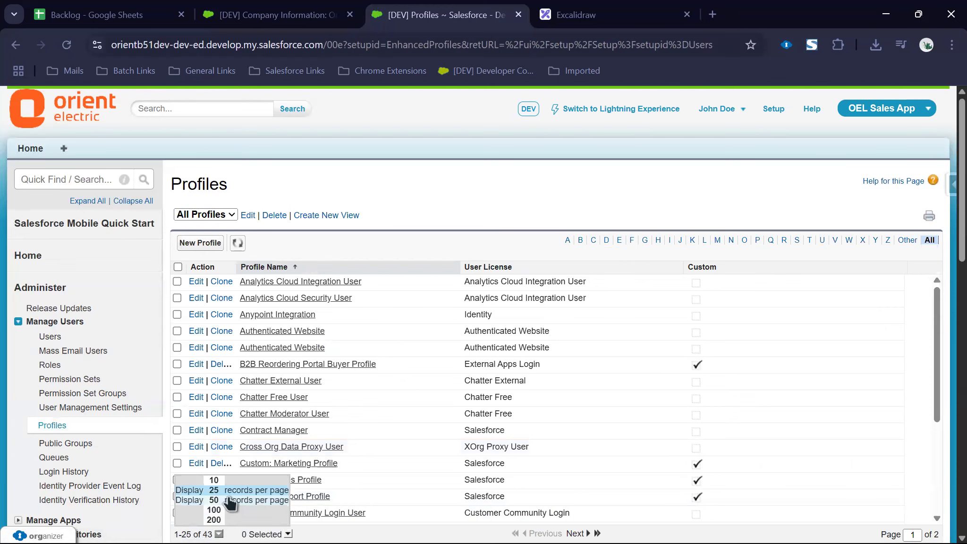
Step: Show all 43 profiles at 200 per page with a wider Action column, then start a new profile
left_click(214, 519)
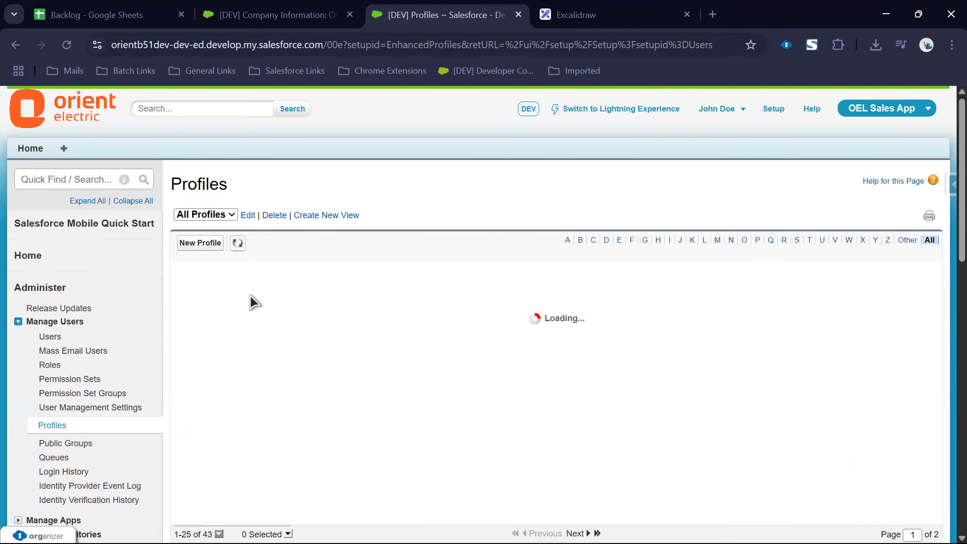
left_click_drag(255, 272, 281, 274)
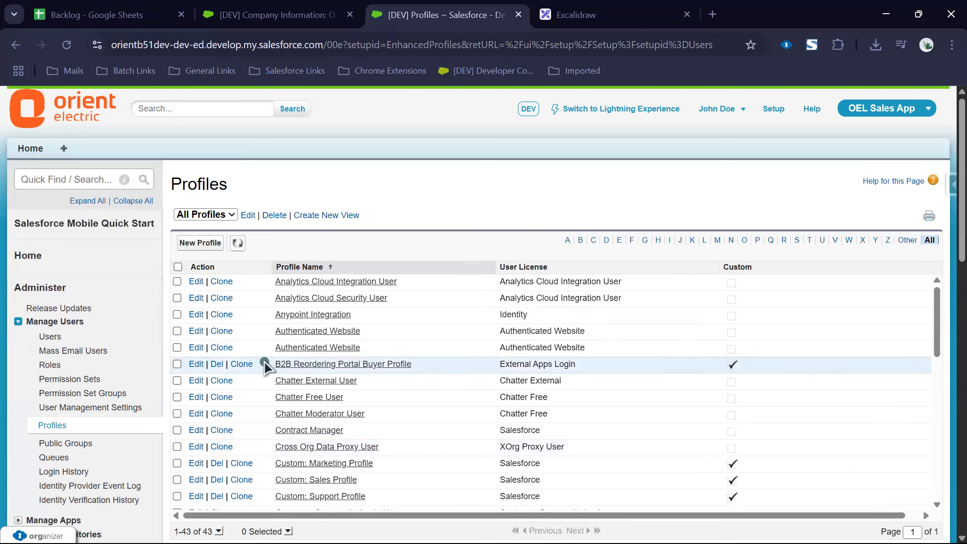
left_click_drag(266, 366, 417, 366)
left_click_drag(276, 463, 399, 496)
scroll(461, 455, "down", 5)
scroll(535, 362, "up", 5)
scroll(536, 363, "down", 10)
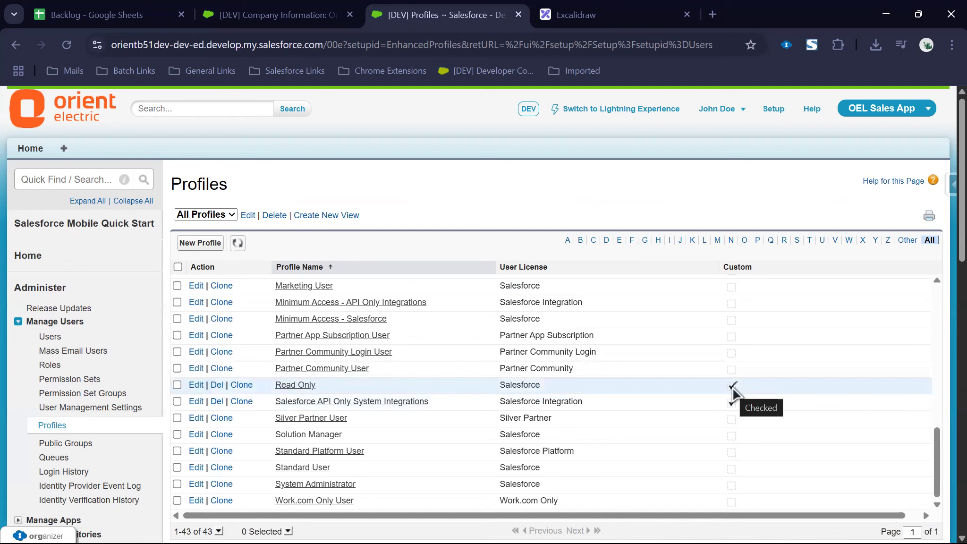
scroll(432, 440, "up", 10)
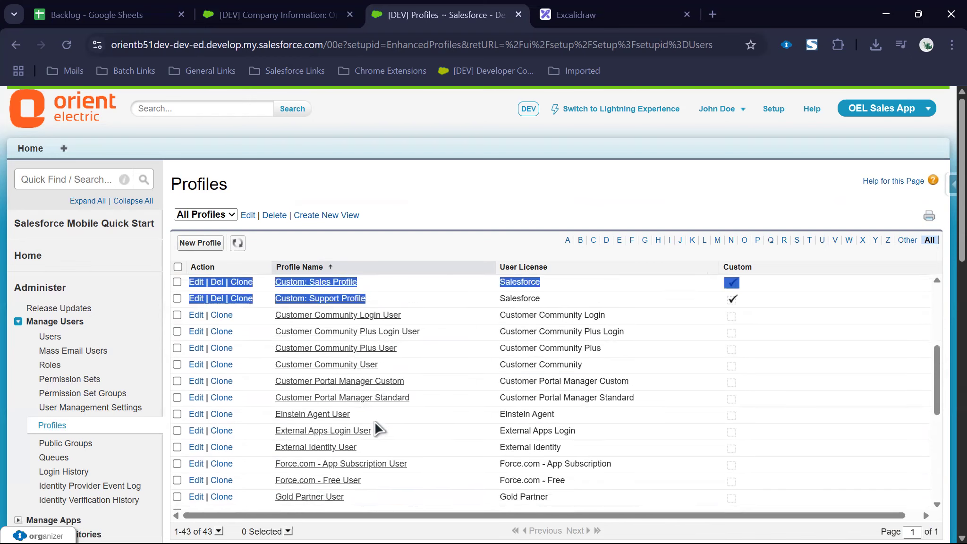
left_click(448, 249)
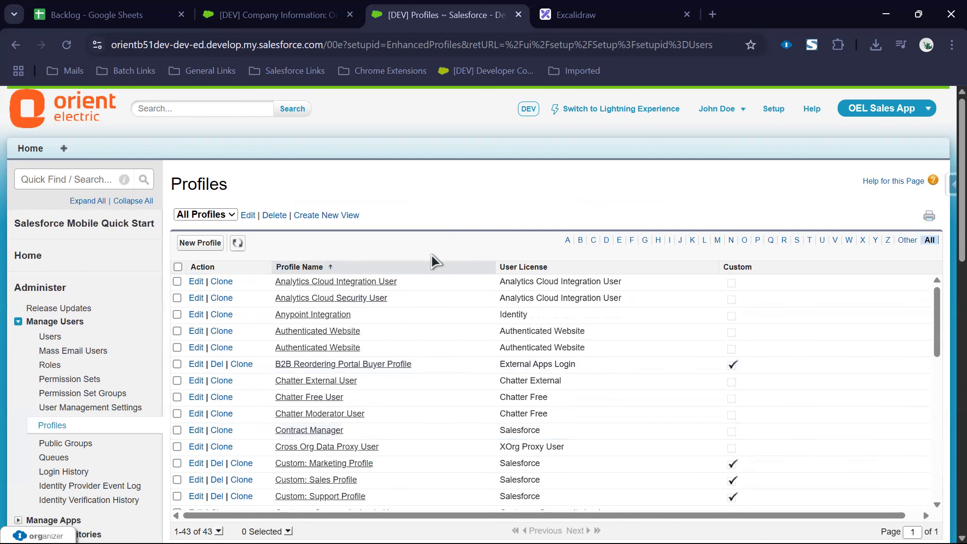
left_click(196, 249)
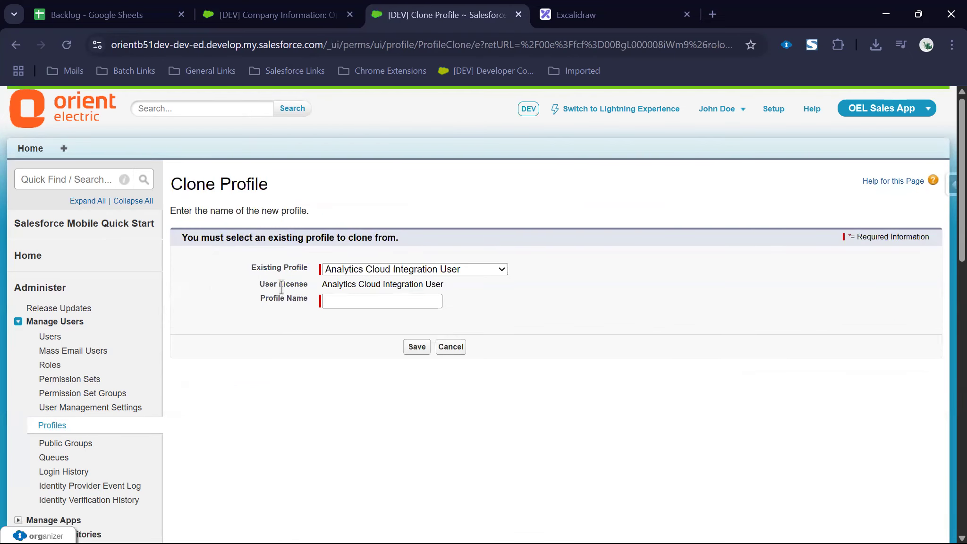
Step: Check the Existing Profile options, return to Profiles at 200 per page, and open System Administrator
left_click(350, 270)
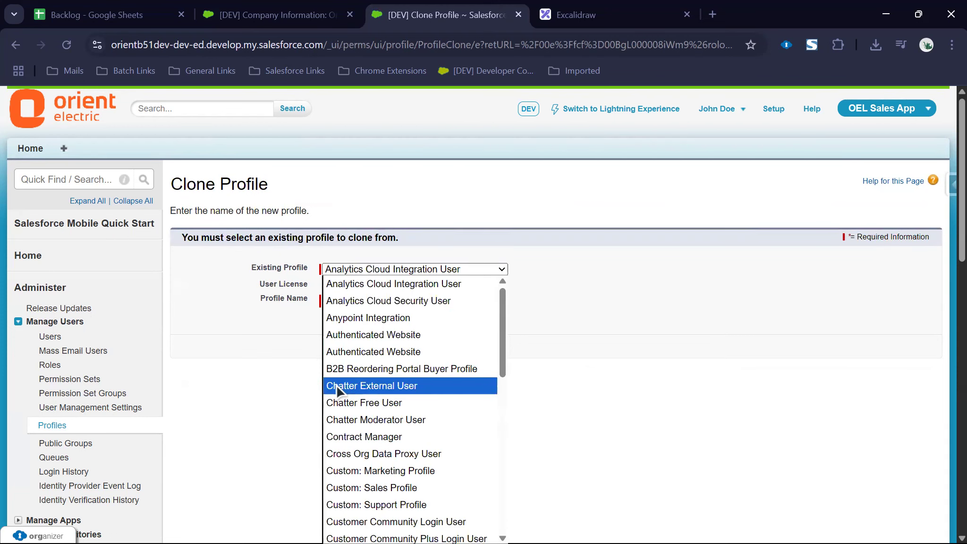
left_click(16, 44)
scroll(641, 334, "down", 8)
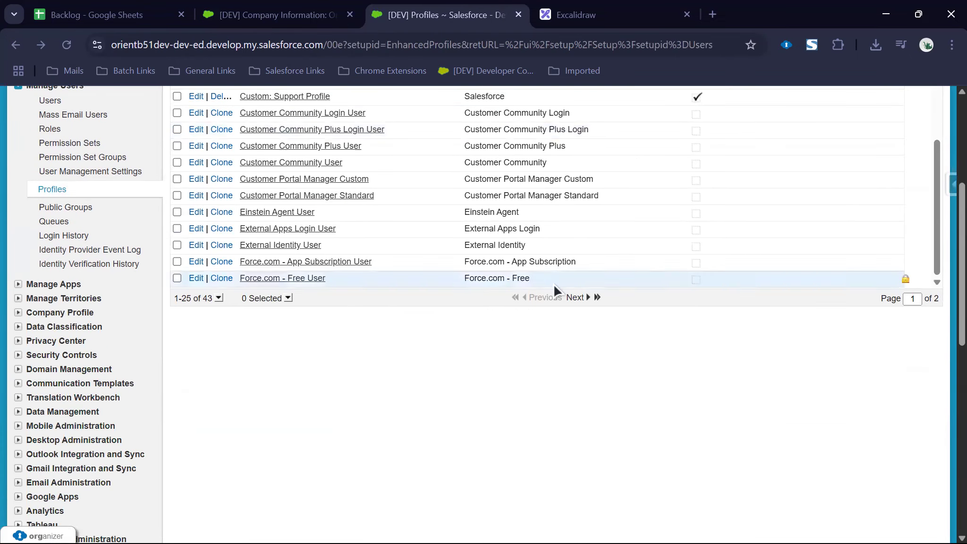
left_click(219, 297)
left_click(213, 283)
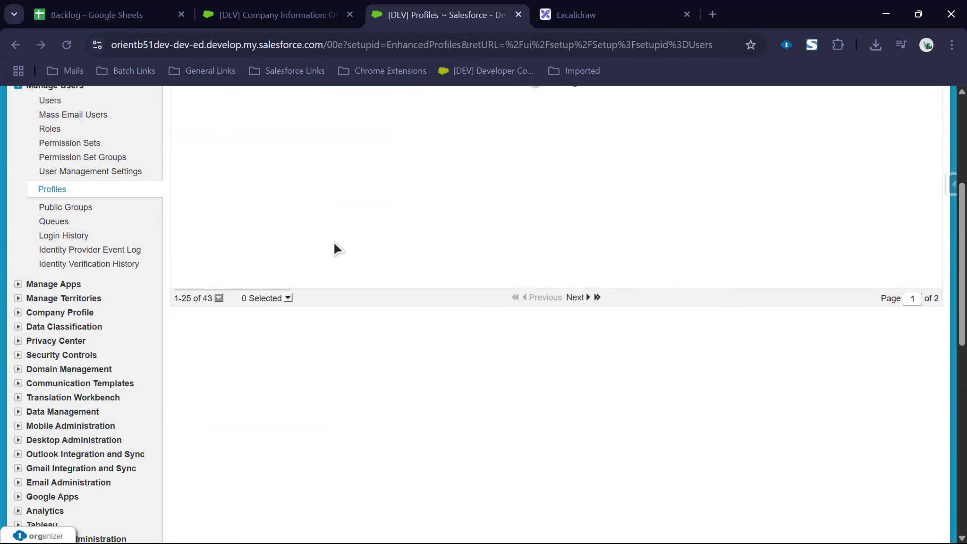
scroll(334, 246, "down", 4)
scroll(335, 244, "down", 5)
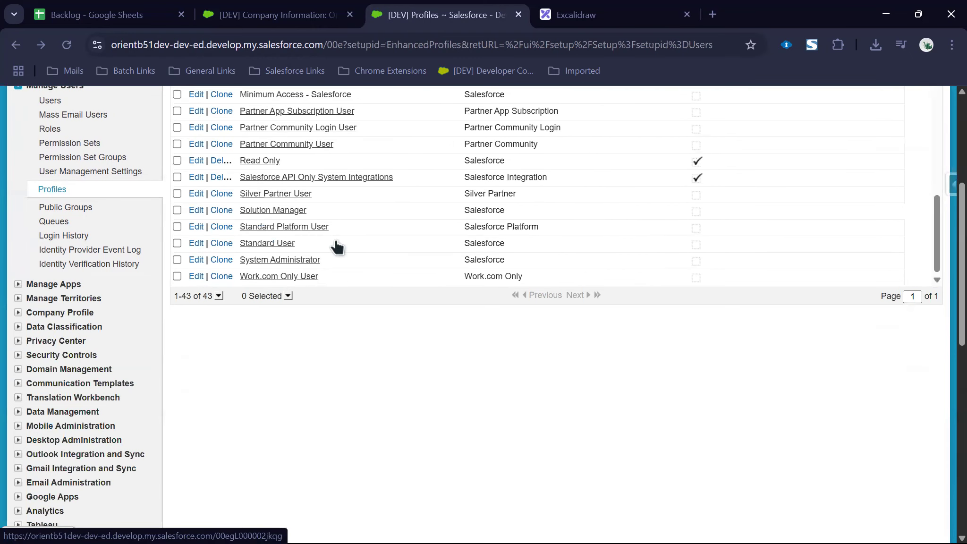
left_click(309, 260)
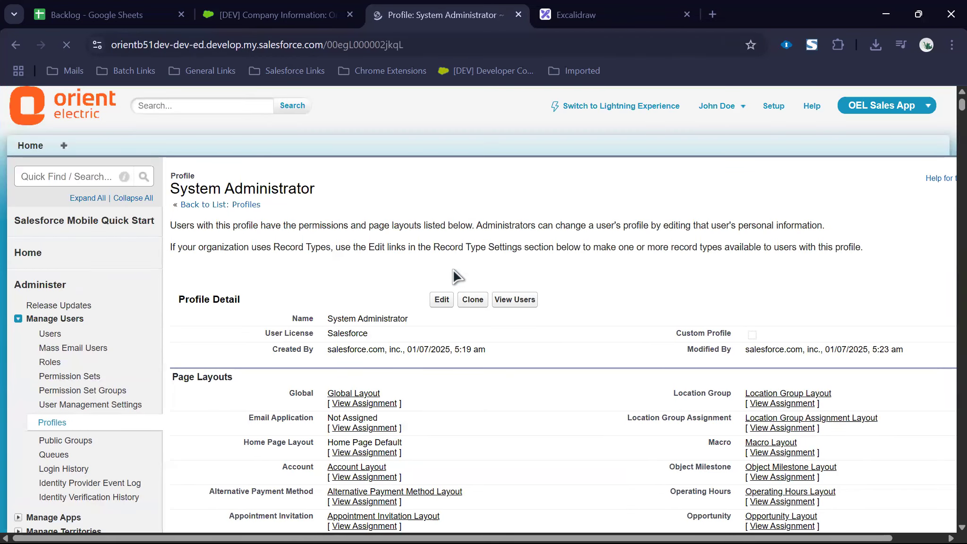
mouse_move(453, 275)
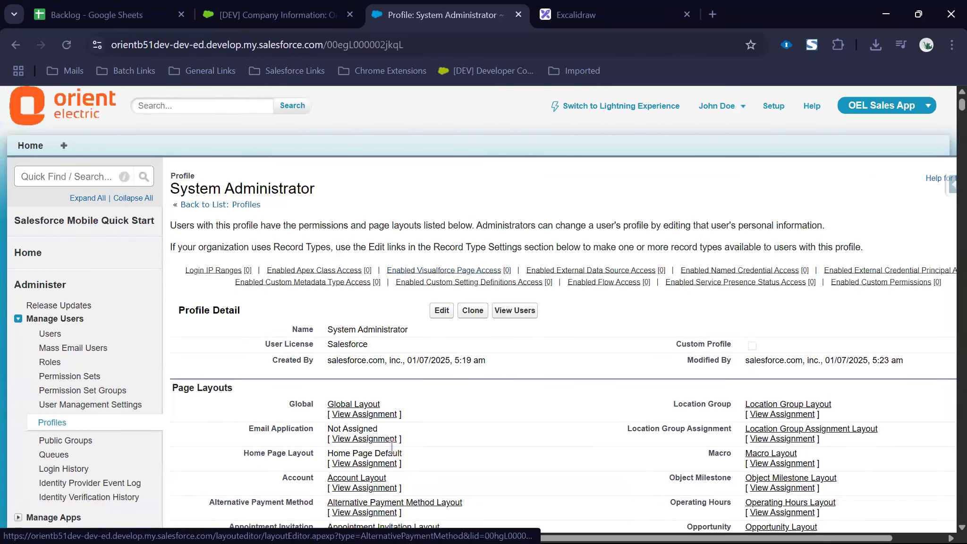
scroll(390, 423, "down", 3)
scroll(387, 416, "up", 3)
left_click_drag(329, 335, 611, 367)
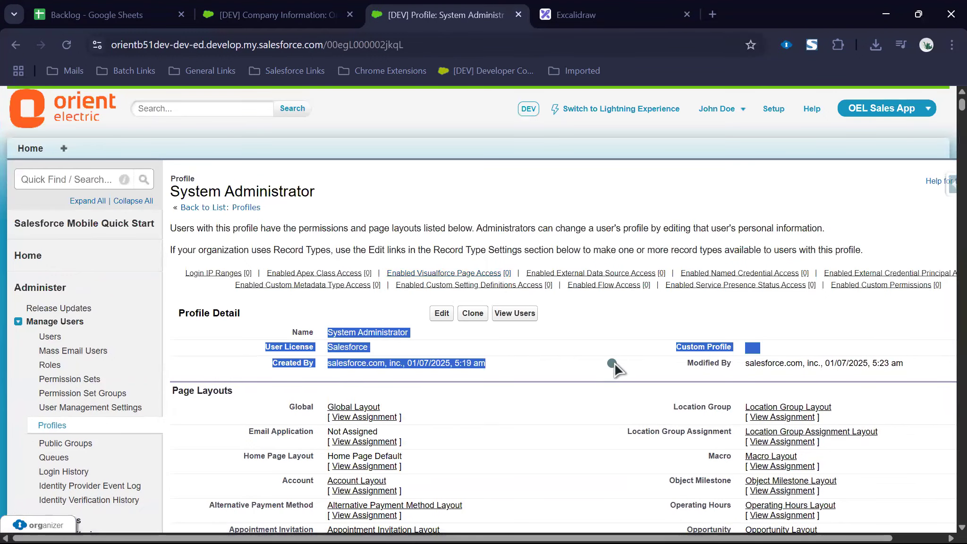
left_click(367, 357)
double_click(361, 348)
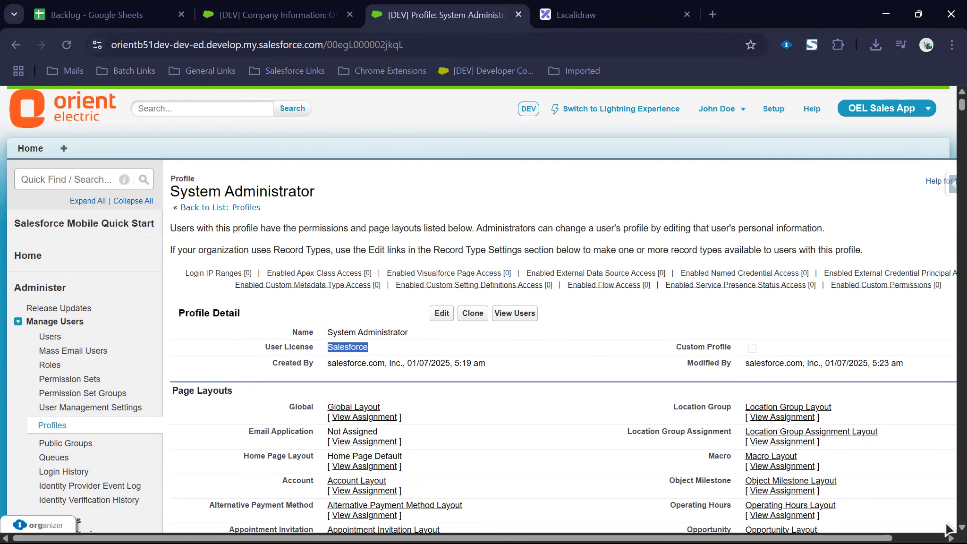
scroll(948, 527, "down", 15)
scroll(948, 528, "down", 20)
scroll(948, 527, "down", 20)
scroll(948, 528, "down", 20)
scroll(948, 528, "down", 20)
scroll(948, 528, "down", 20)
scroll(949, 528, "down", 20)
scroll(948, 528, "down", 20)
scroll(948, 528, "down", 20)
scroll(948, 528, "down", 20)
scroll(946, 528, "down", 16)
left_click_drag(946, 404, 945, 505)
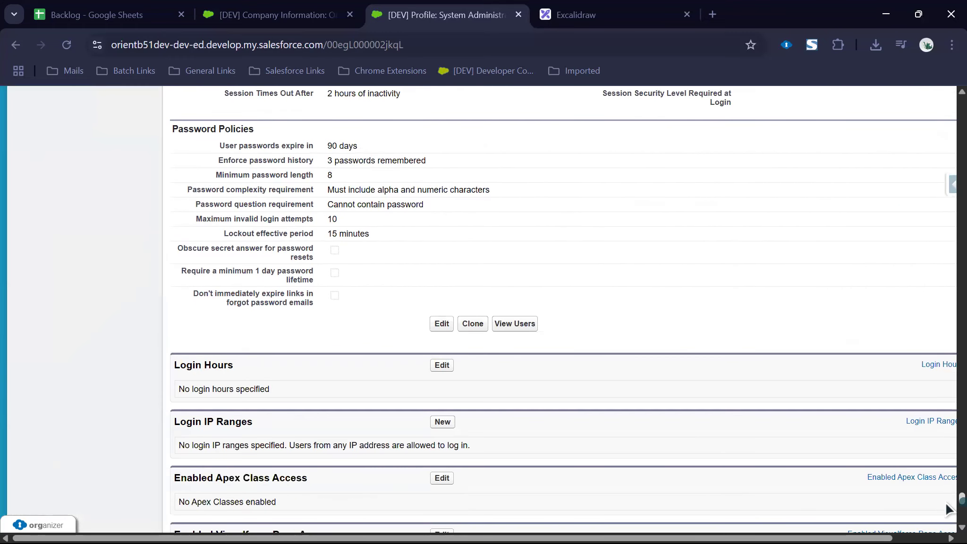
left_click_drag(947, 509, 949, 95)
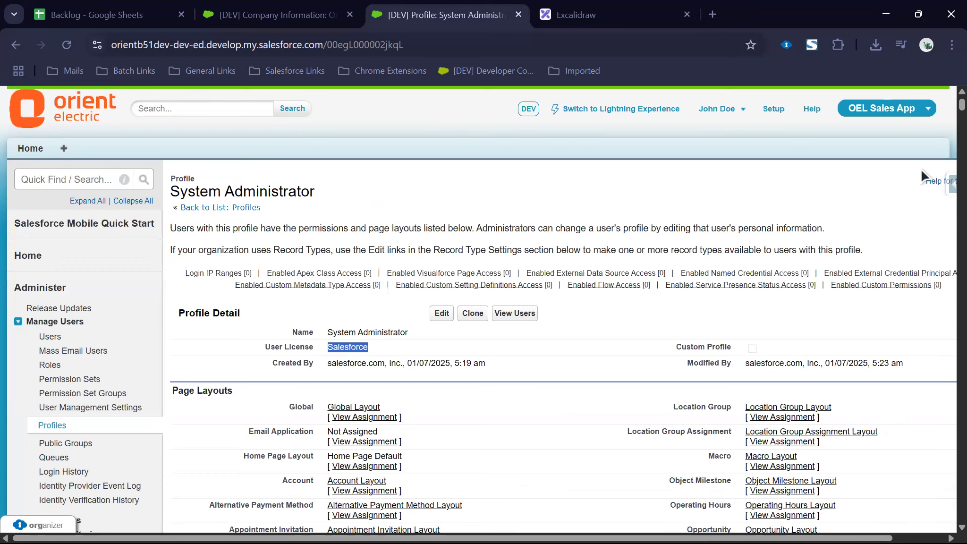
left_click(236, 210)
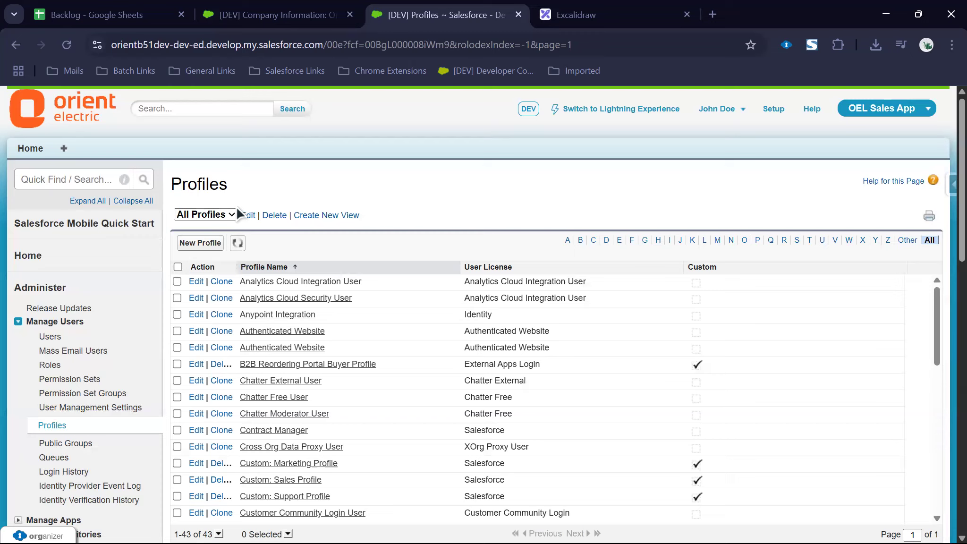
Step: Filter profiles by 'S', confirm Standard User has a Salesforce license, and go back to the list
left_click(796, 242)
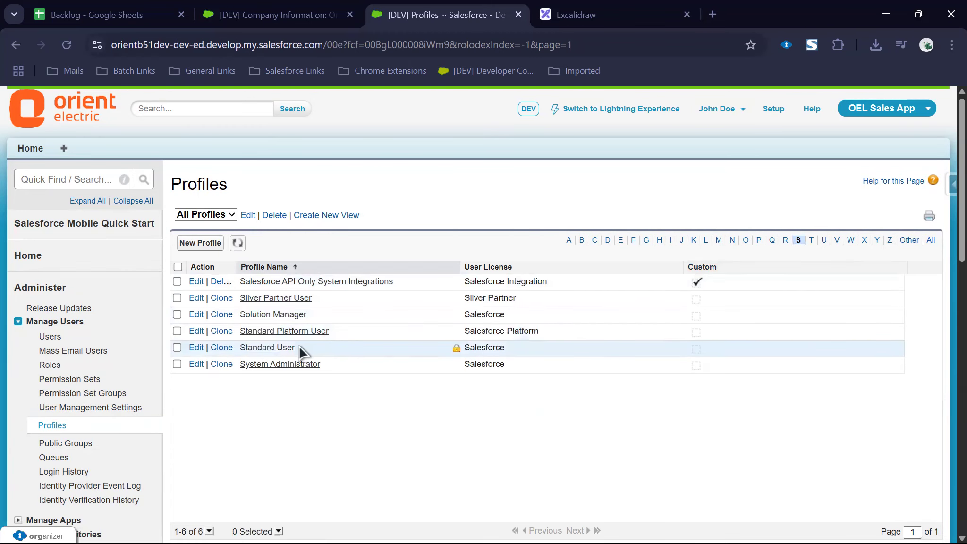
left_click(268, 348)
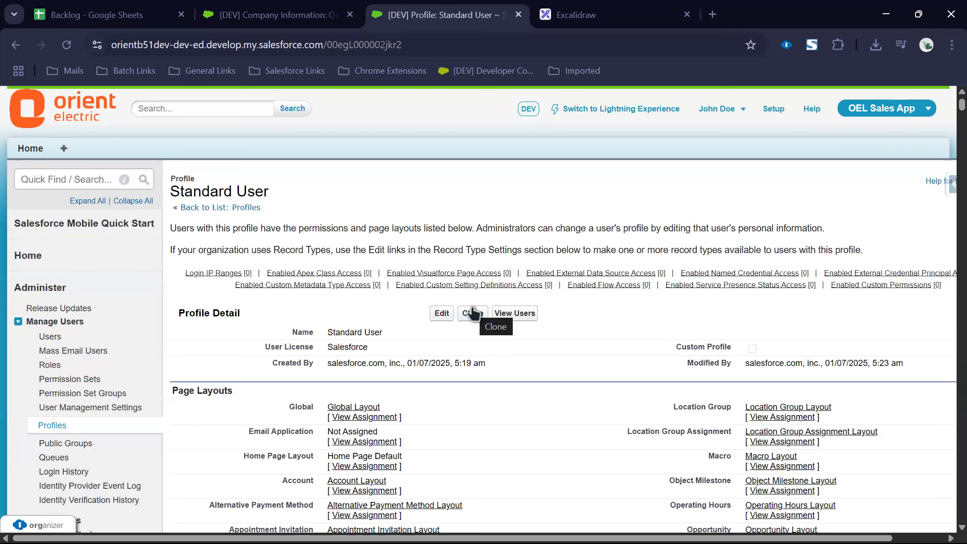
left_click_drag(327, 331, 393, 350)
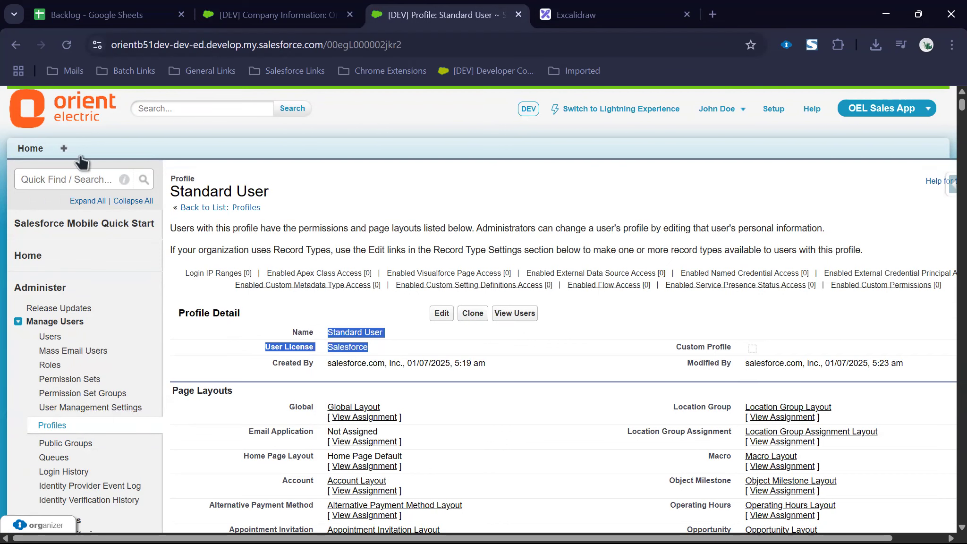
left_click(16, 45)
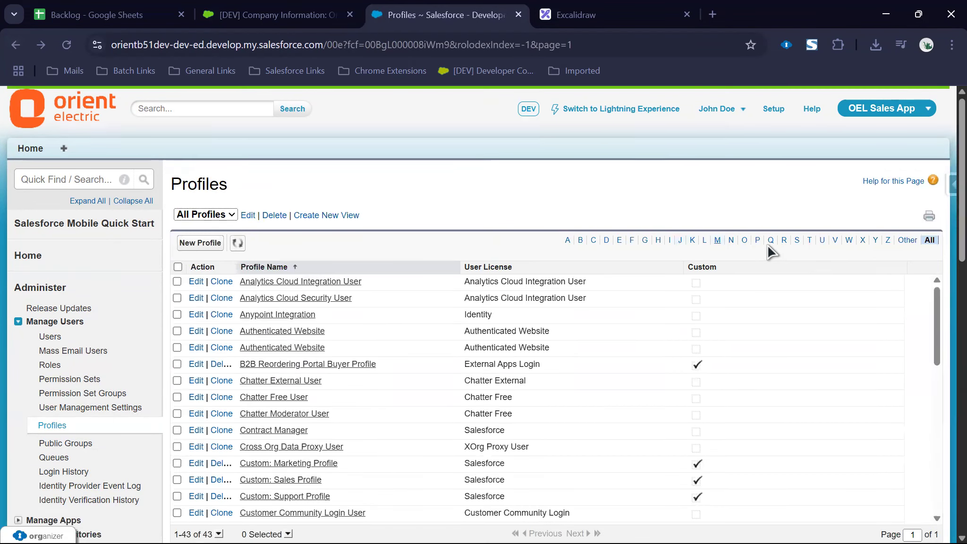
left_click(797, 240)
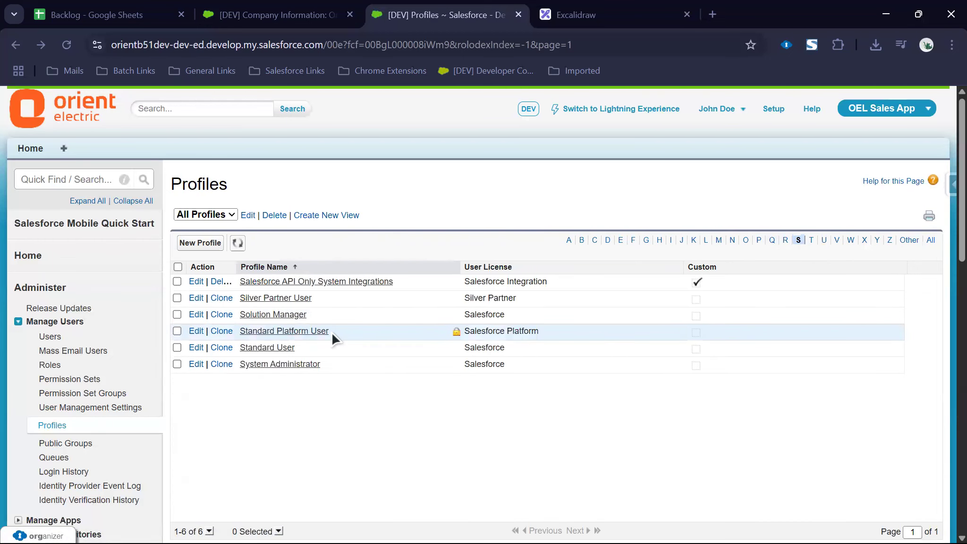
left_click(276, 348)
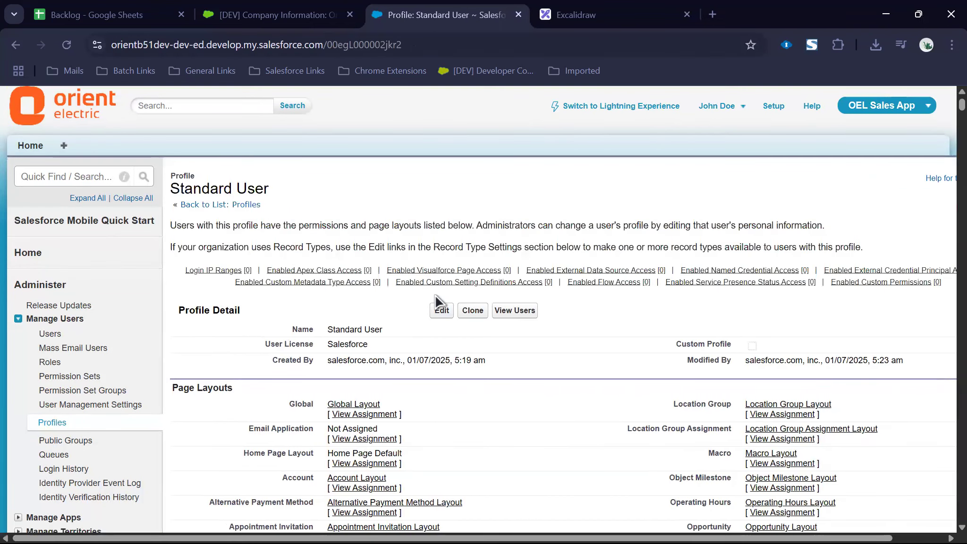
left_click(211, 208)
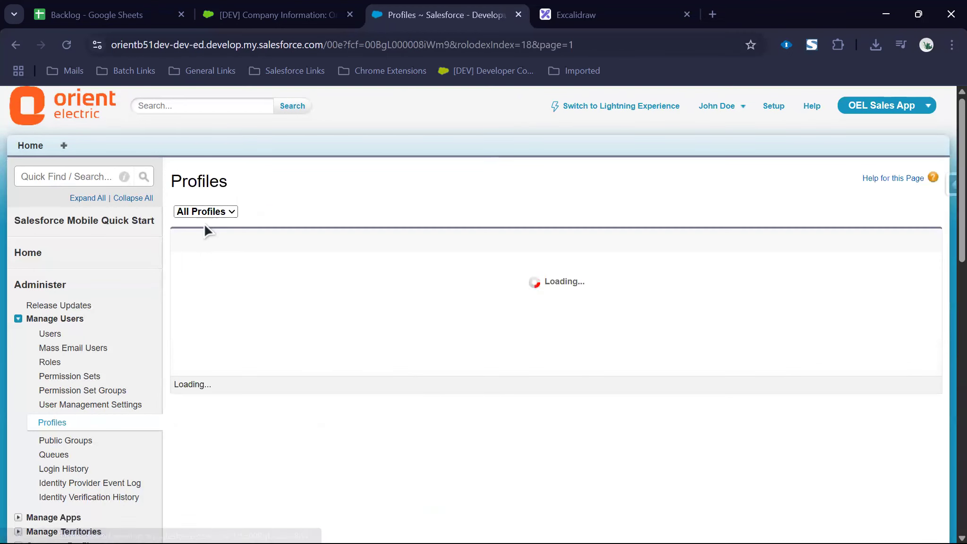
Step: Start a new profile and choose Standard User as the existing profile to clone
left_click(204, 244)
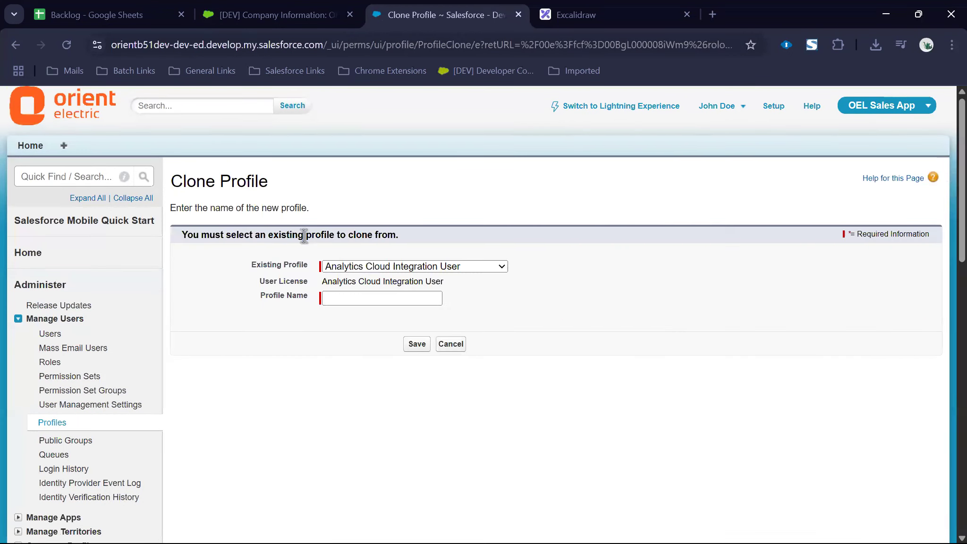
left_click(351, 268)
scroll(383, 352, "down", 5)
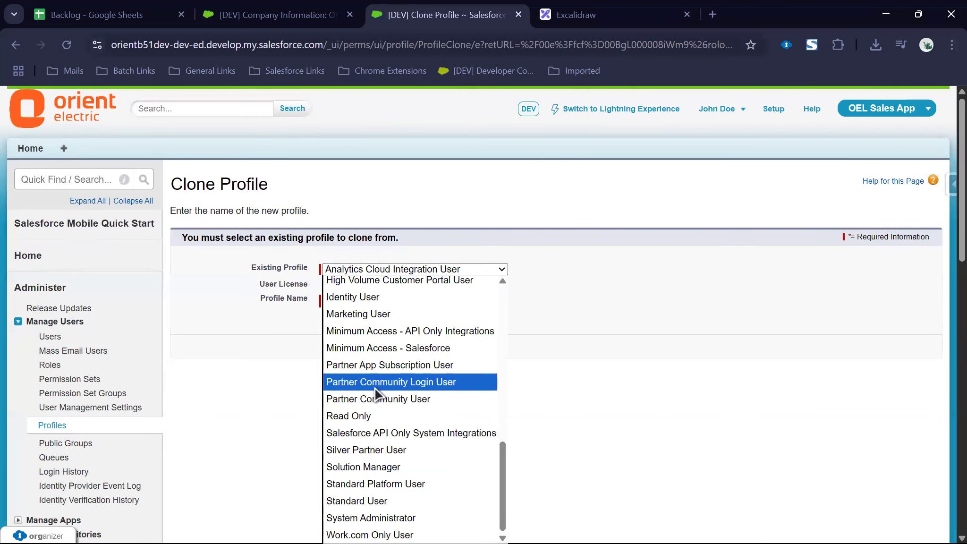
left_click(371, 500)
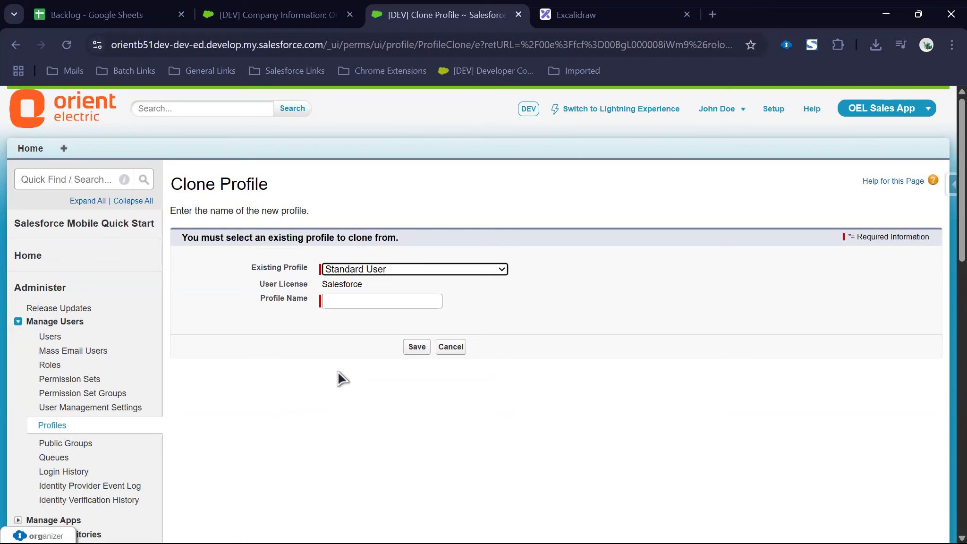
left_click_drag(327, 289, 382, 298)
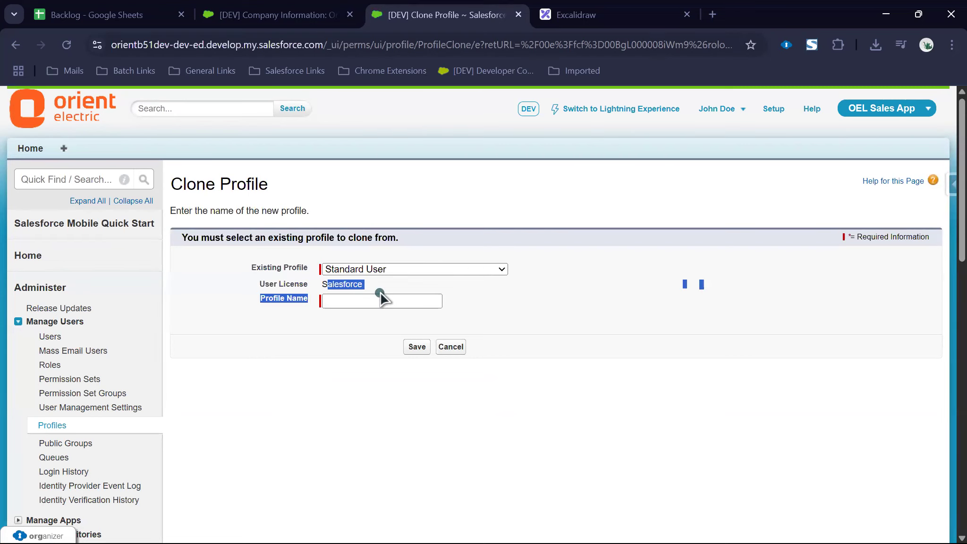
left_click(279, 284)
Step: Copy 'Sales Representative' from the Data Model sheet into Profile Name and save the profile
left_click(142, 16)
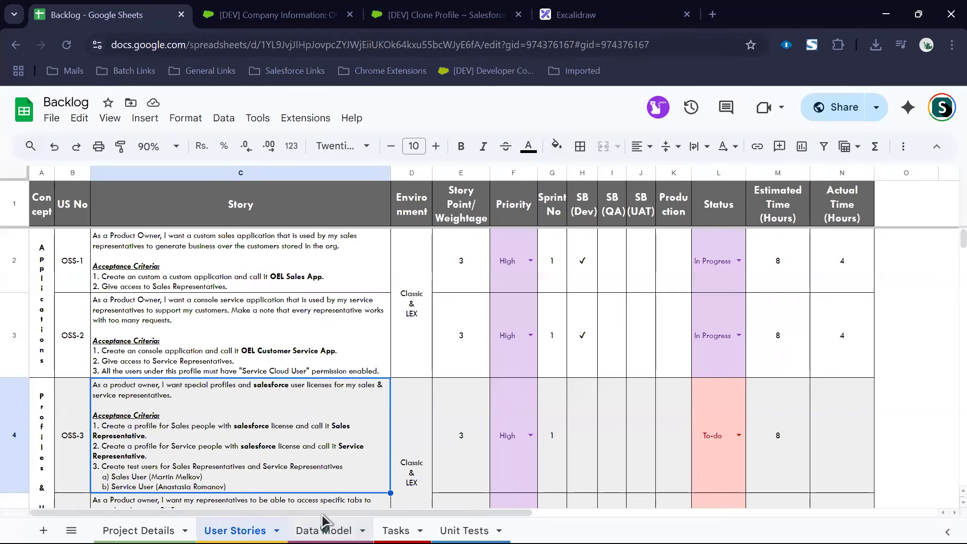
left_click(322, 522)
left_click(137, 339)
key("ctrl+c")
left_click(378, 16)
left_click(333, 297)
key("ctrl+v")
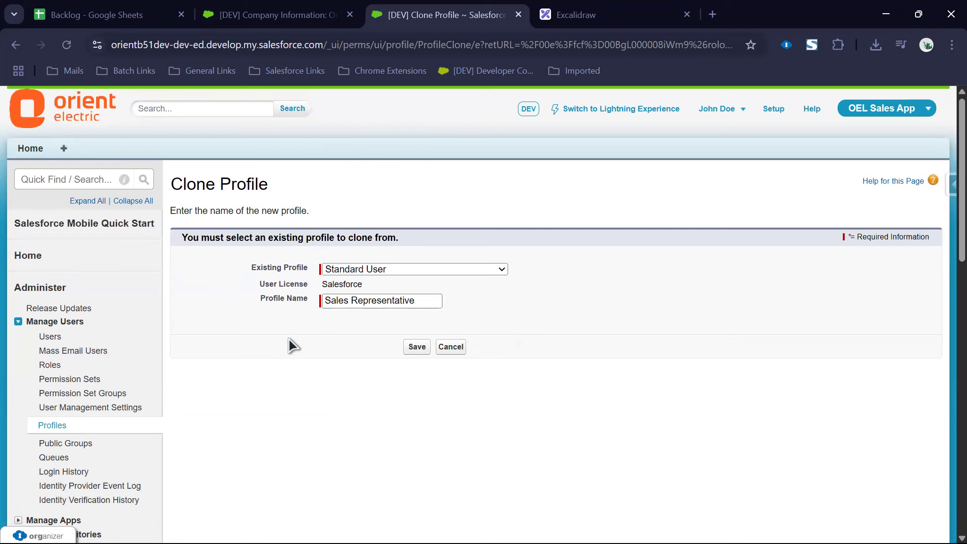
left_click(415, 346)
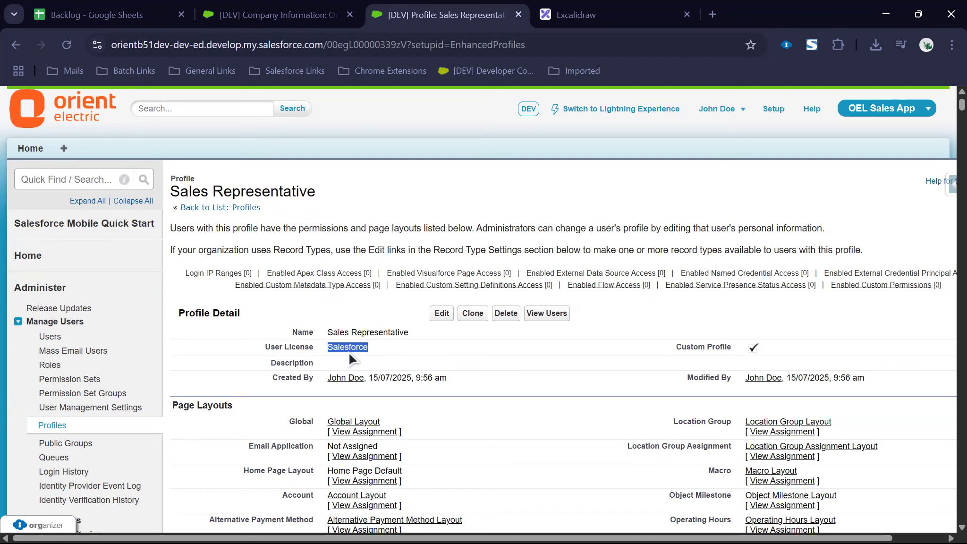
Step: Paste the Data Model sheet's description into the profile's Description field, trimming the trailing space
left_click(441, 313)
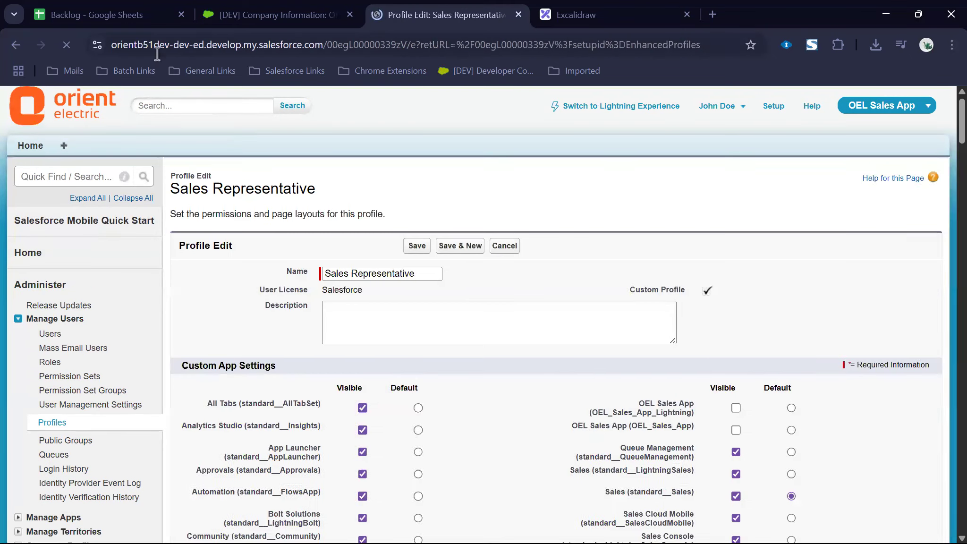
left_click(117, 21)
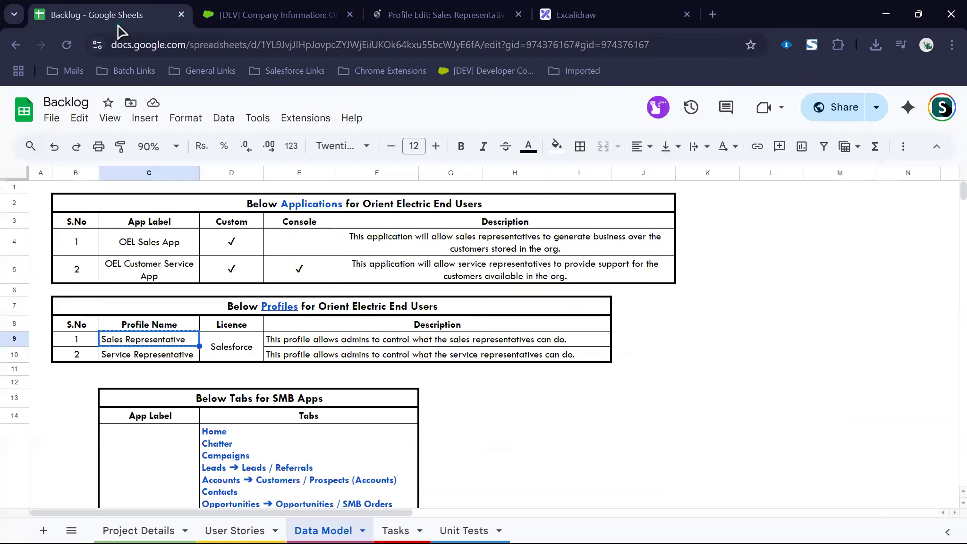
left_click(314, 339)
key("ctrl+c")
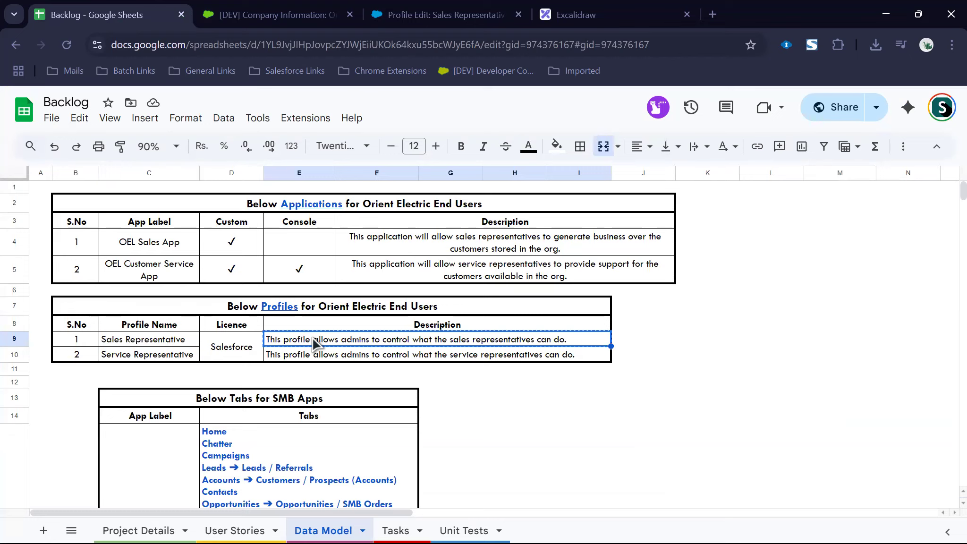
key("ctrl+Tab")
key("ctrl+Tab")
left_click(427, 338)
key("ctrl+v")
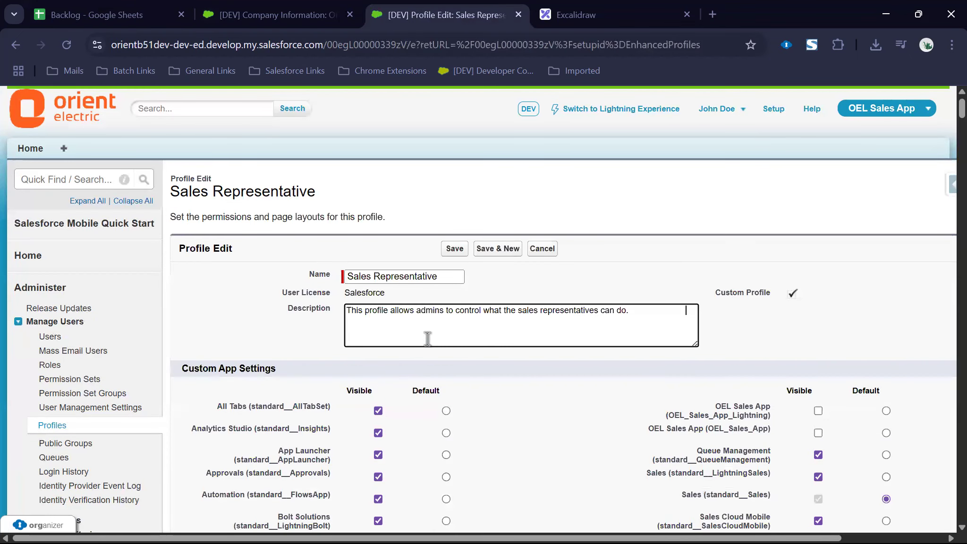
key("ctrl+shift+Left")
key("BackSpace")
left_click(708, 227)
Step: Hide the left-column apps, All Tabs through My Service Journey, from the Sales Representative profile
scroll(714, 286, "down", 5)
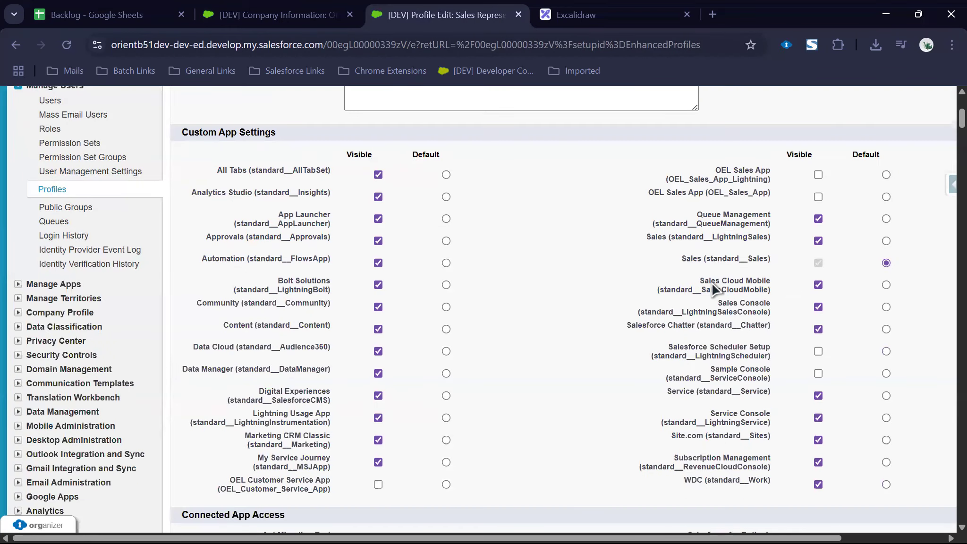
left_click(378, 175)
left_click(378, 197)
left_click(378, 219)
left_click(379, 241)
left_click(379, 263)
left_click(378, 285)
left_click(378, 307)
left_click(378, 329)
left_click(380, 352)
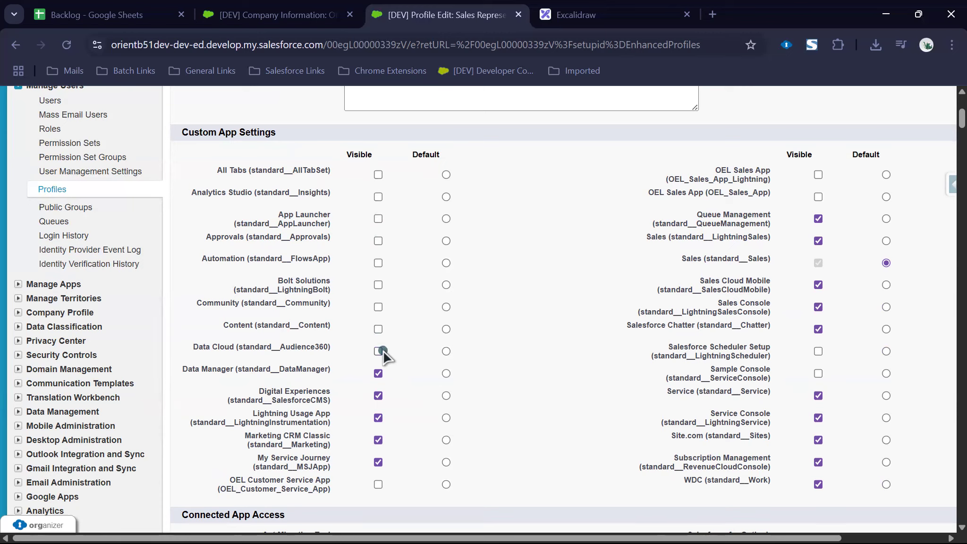
left_click(379, 373)
left_click(378, 396)
left_click(378, 417)
left_click(378, 440)
left_click(378, 462)
Step: Hide the right-column apps, Queue Management through WDC, including Lightning Sales and Service Console
left_click(818, 219)
left_click(818, 241)
left_click(818, 284)
left_click(818, 306)
left_click(818, 329)
left_click(818, 395)
left_click(818, 418)
left_click(819, 440)
left_click(818, 463)
left_click(818, 484)
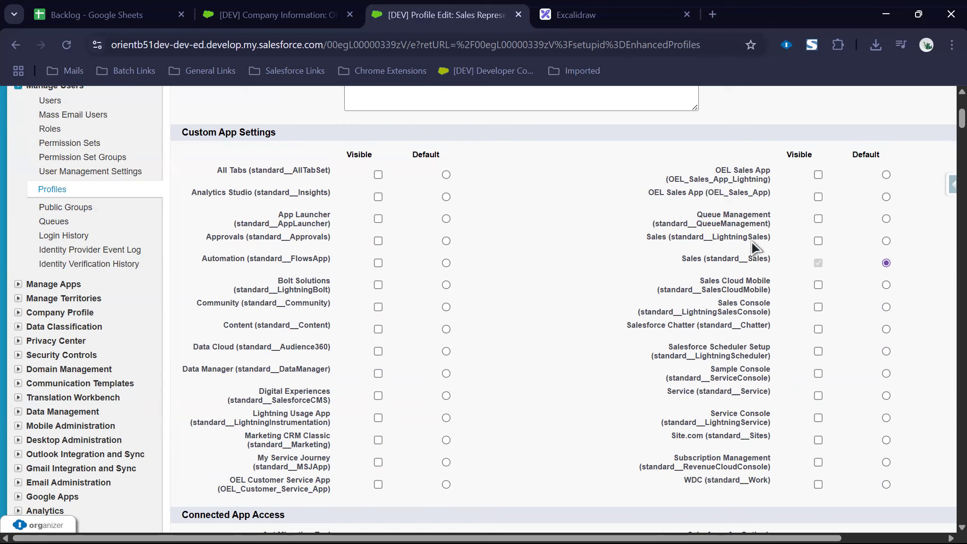
Step: Make both OEL Sales App entries visible, set OEL Sales App as default, and hide Sales
left_click(818, 176)
left_click(819, 197)
left_click(819, 262)
left_click(886, 196)
left_click(818, 263)
Step: Leave the Accounts tab setting at Default On in Tab Settings
scroll(484, 283, "down", 10)
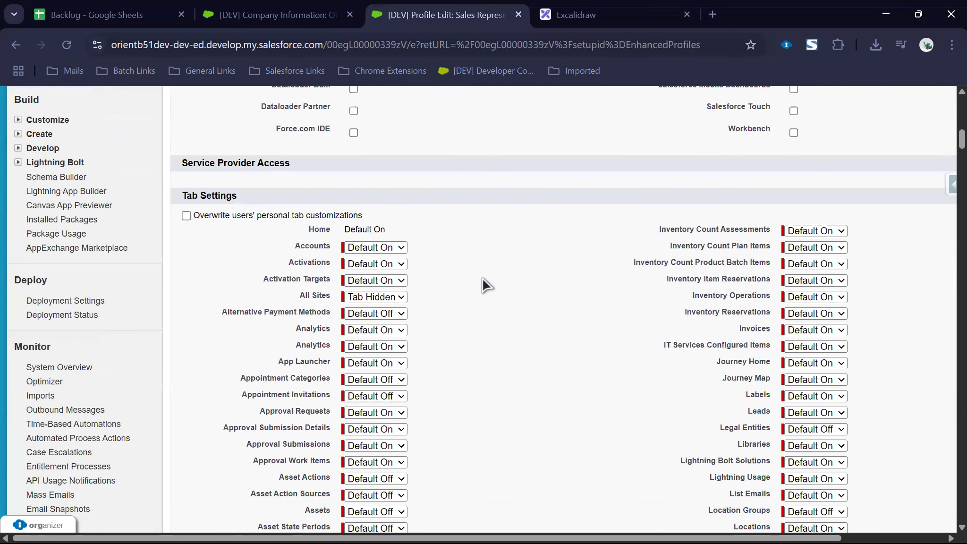
left_click(402, 247)
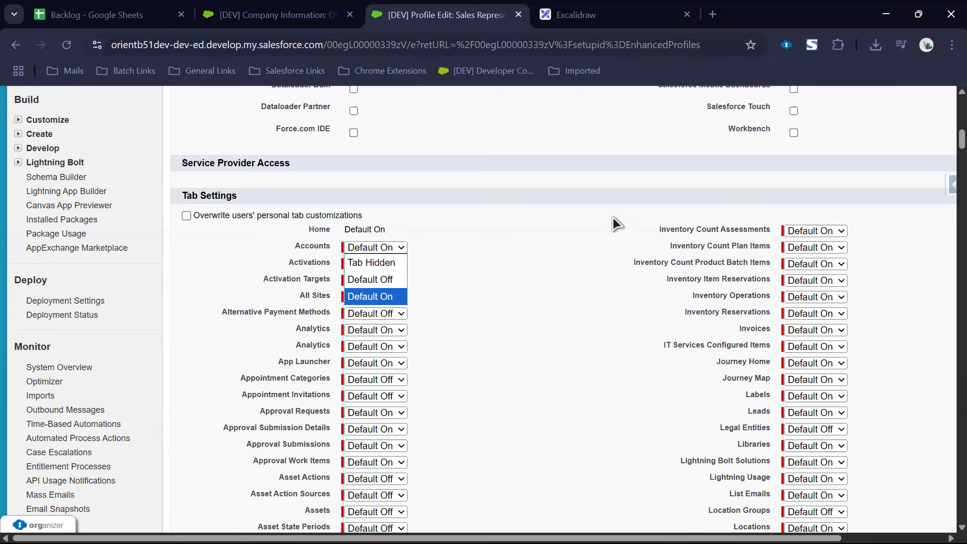
left_click(742, 206)
Step: Uncheck View Setup and Configuration under Administrative Permissions
scroll(746, 231, "down", 5)
scroll(746, 232, "down", 20)
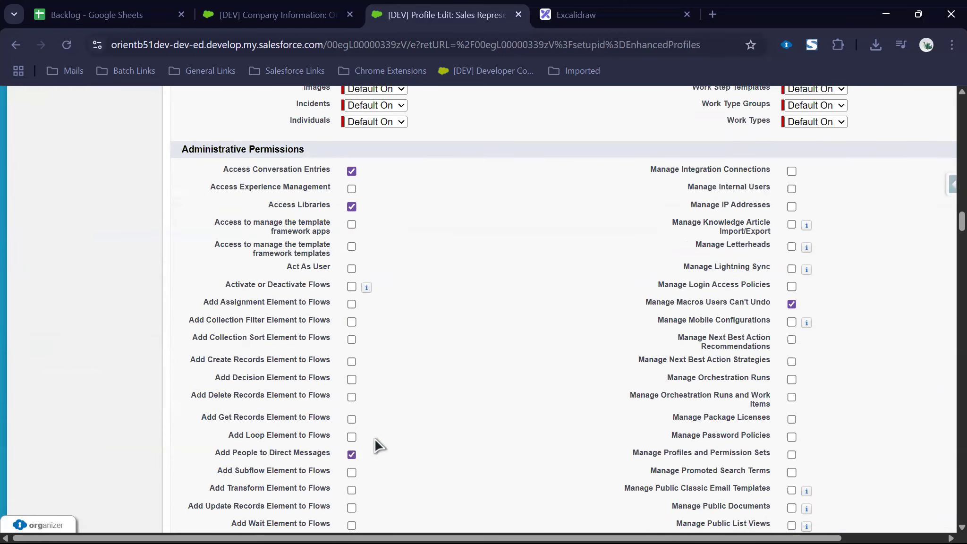
scroll(803, 395, "down", 10)
scroll(805, 395, "down", 12)
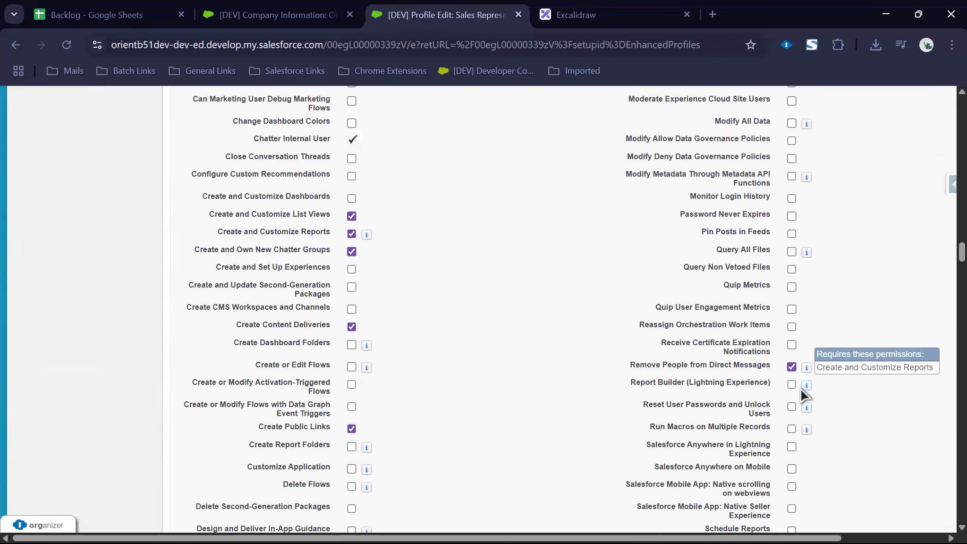
scroll(805, 395, "down", 4)
scroll(805, 395, "down", 10)
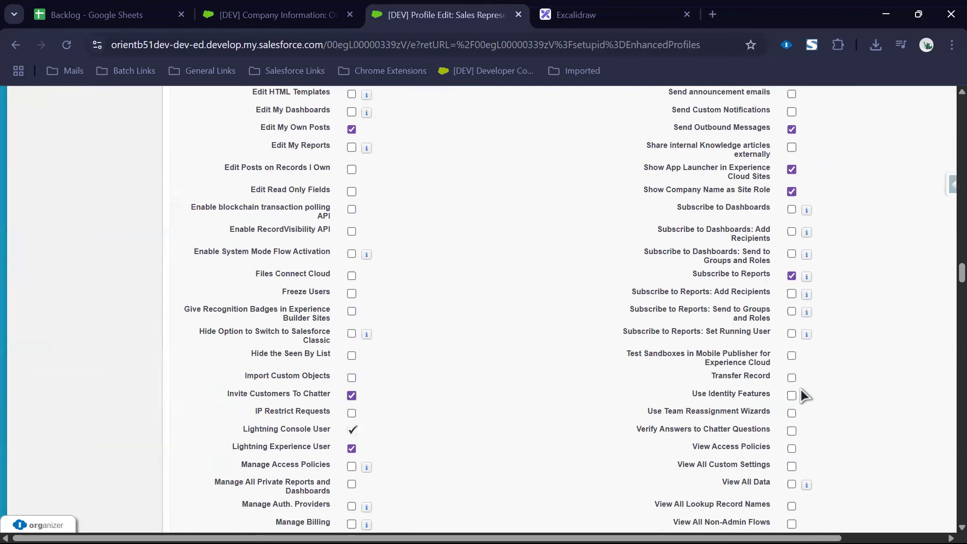
left_click(791, 375)
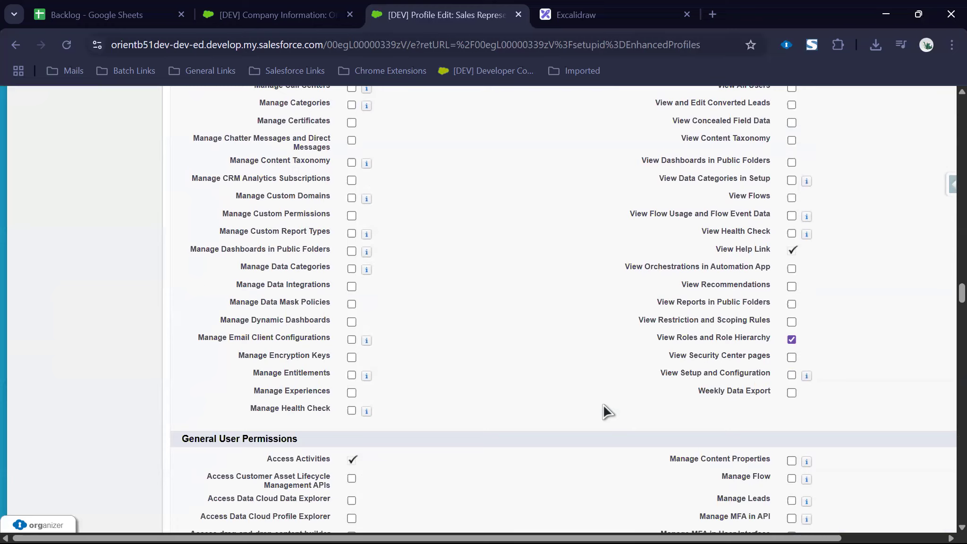
scroll(606, 411, "down", 10)
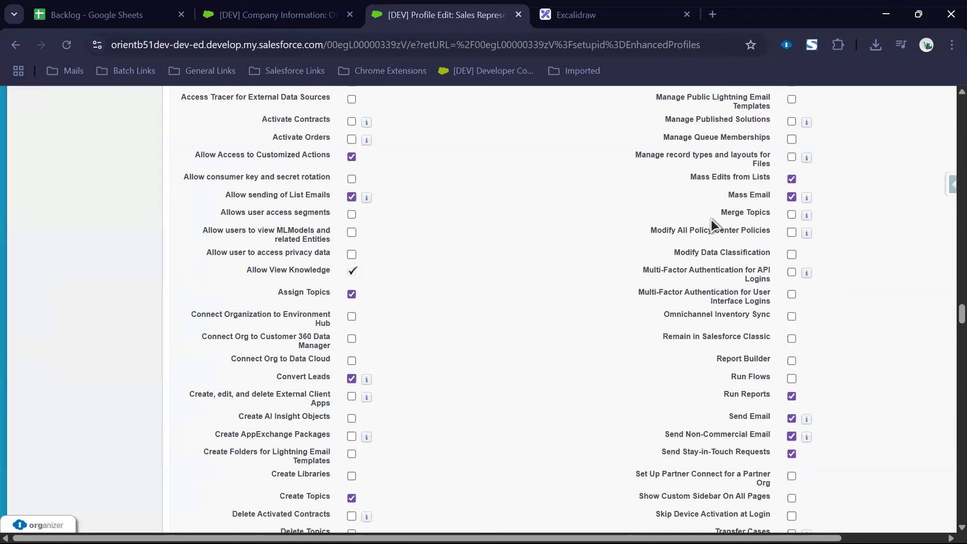
scroll(699, 362, "down", 15)
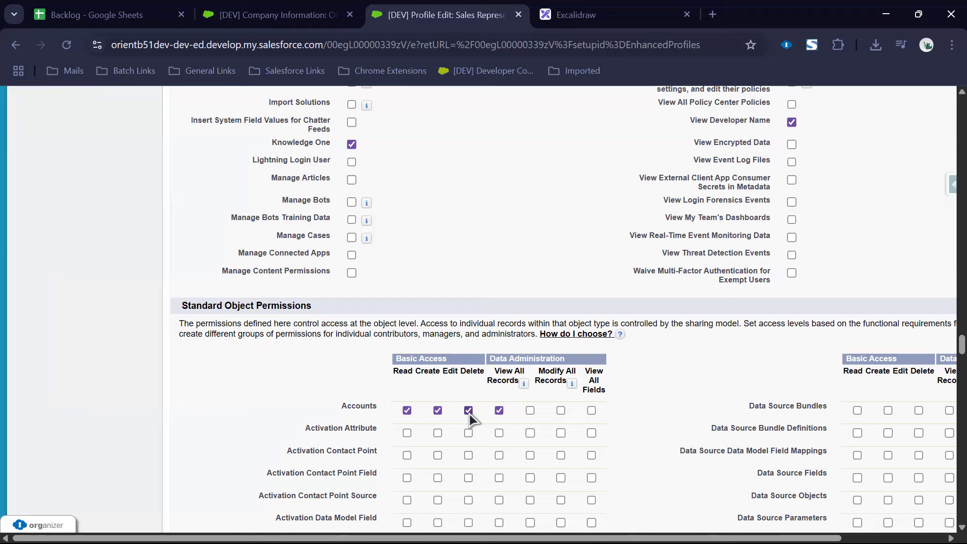
scroll(471, 420, "down", 5)
scroll(471, 419, "down", 20)
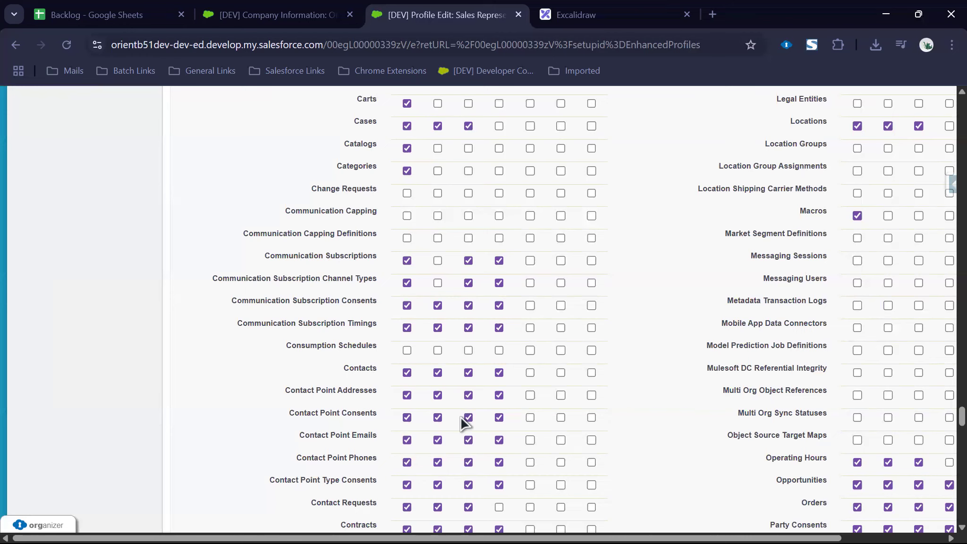
scroll(462, 423, "down", 5)
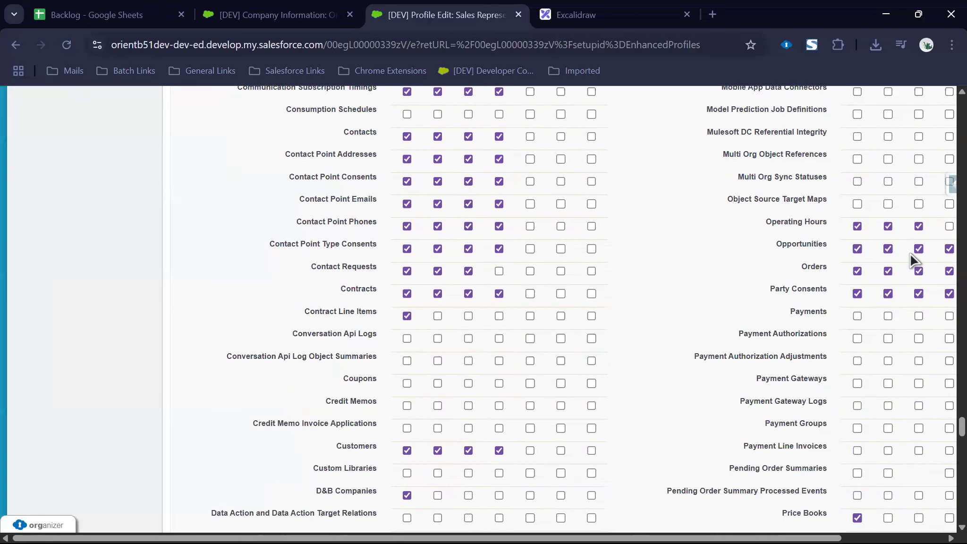
scroll(542, 350, "down", 3)
scroll(542, 350, "down", 20)
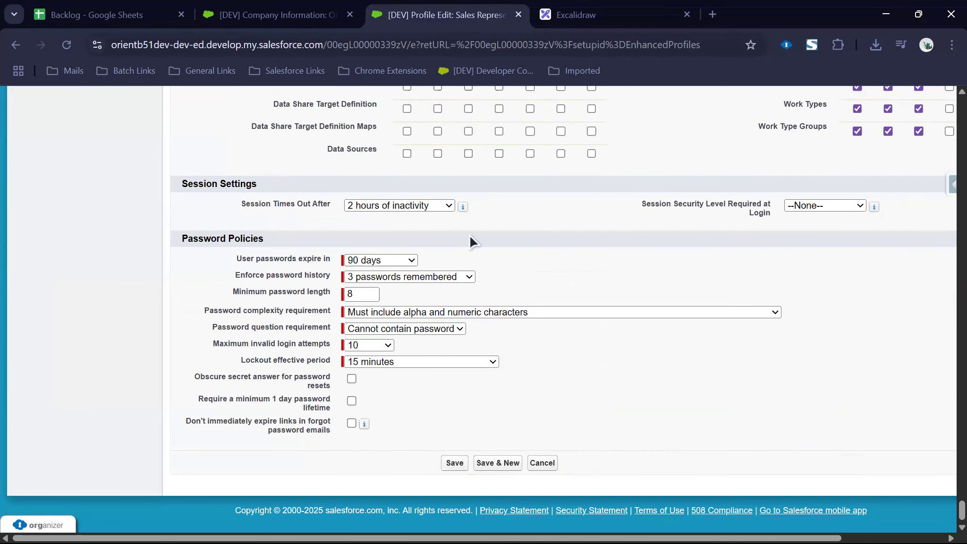
Step: Choose '24 hours of inactivity' for Session Times Out After and save the Sales Representative profile
left_click(424, 201)
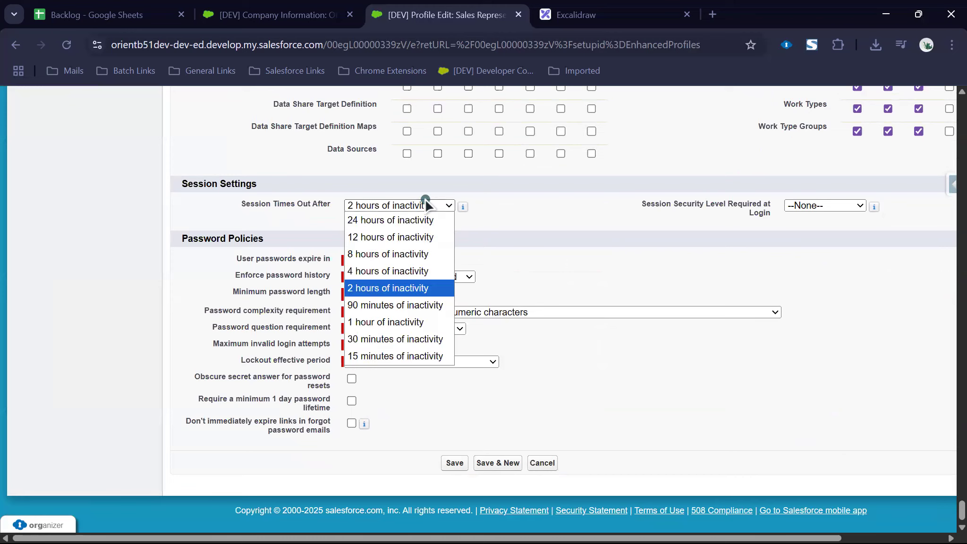
left_click(386, 220)
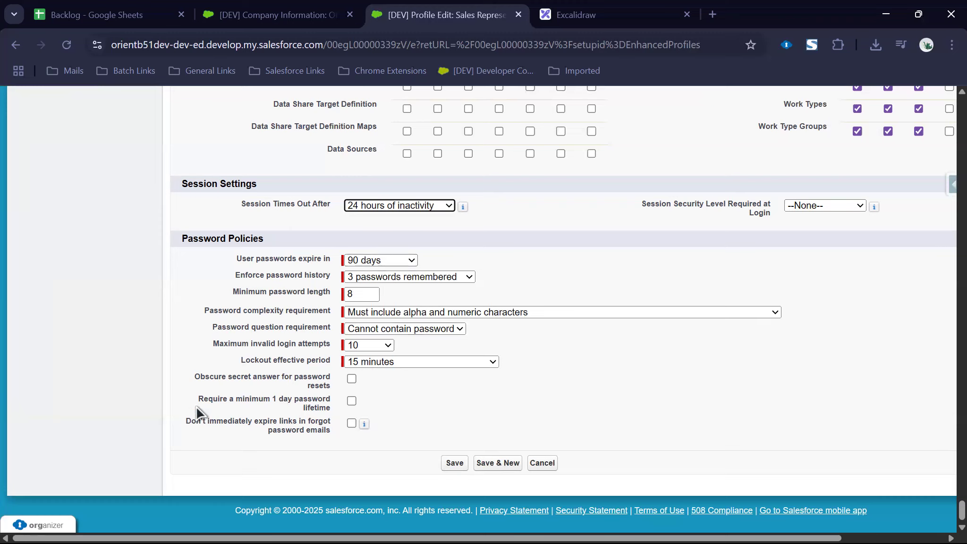
left_click(449, 465)
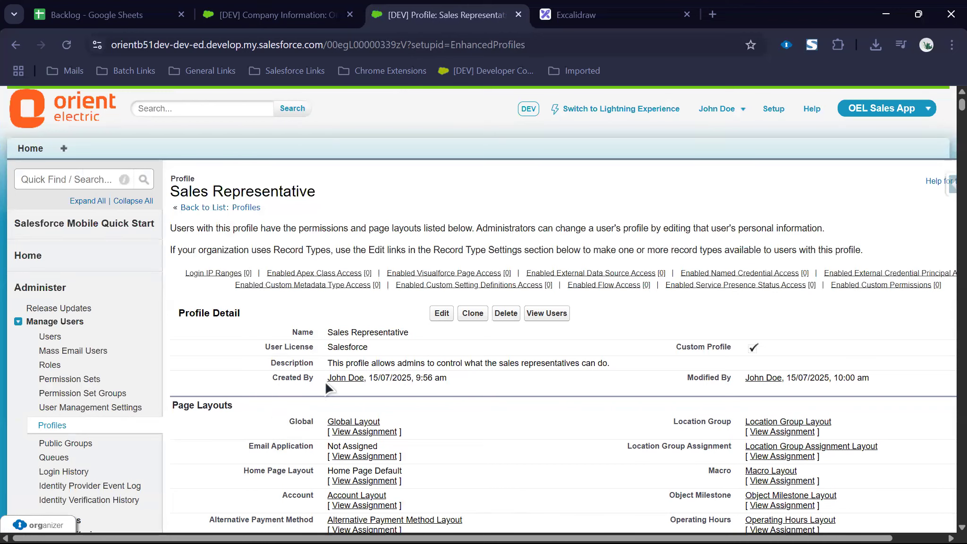
Step: Clone Sales Representative as 'Service Representative', copying the name from the Backlog sheet, and save
left_click(472, 313)
mouse_move(332, 267)
left_mouse_down()
mouse_move(389, 266)
mouse_move(414, 301)
left_mouse_up()
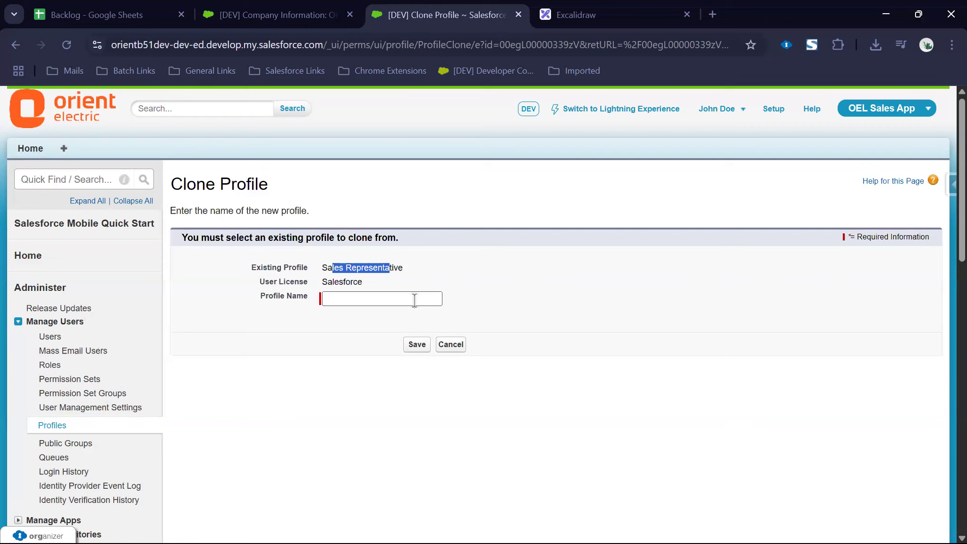
left_click(117, 17)
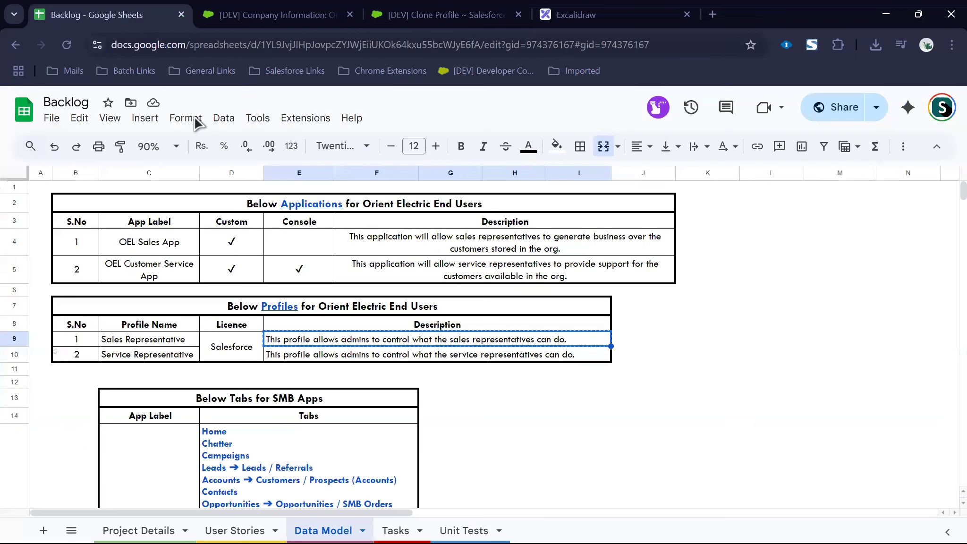
left_click(163, 359)
key("ctrl+c")
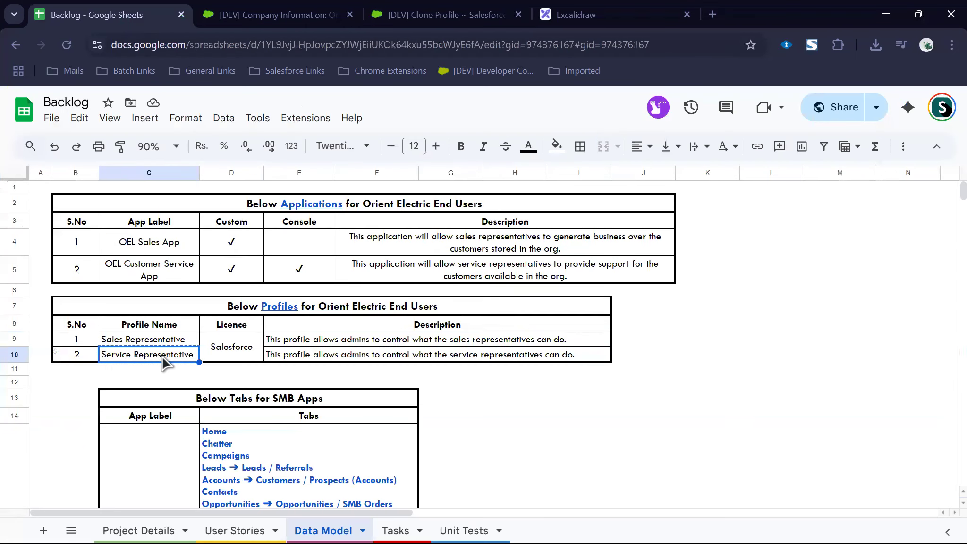
left_click(383, 16)
left_click(356, 300)
key("ctrl+v")
left_click(416, 344)
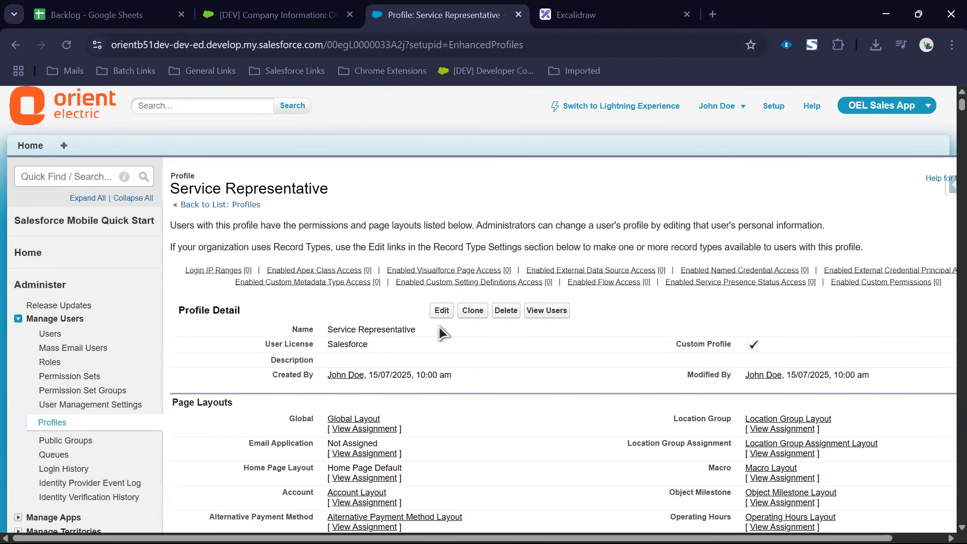
Step: Paste the service representative description from Backlog cell E10 into the profile, trimming the trailing blank
left_click(440, 315)
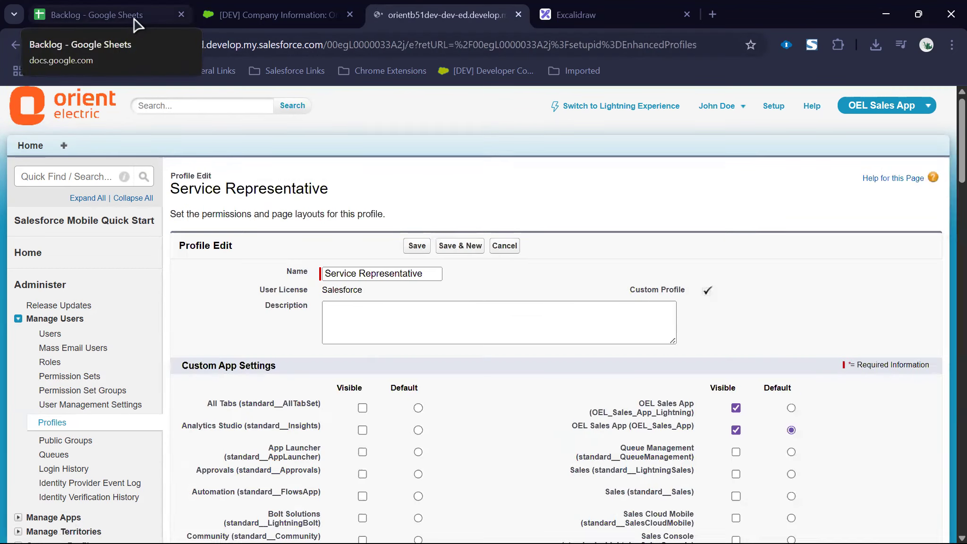
left_click(138, 19)
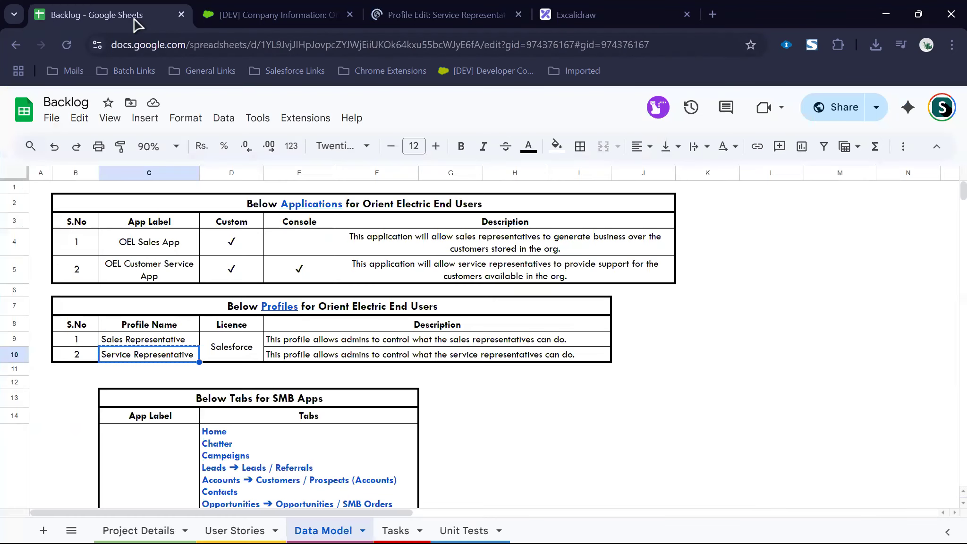
left_click(319, 357)
key("ctrl+c")
key("ctrl+3")
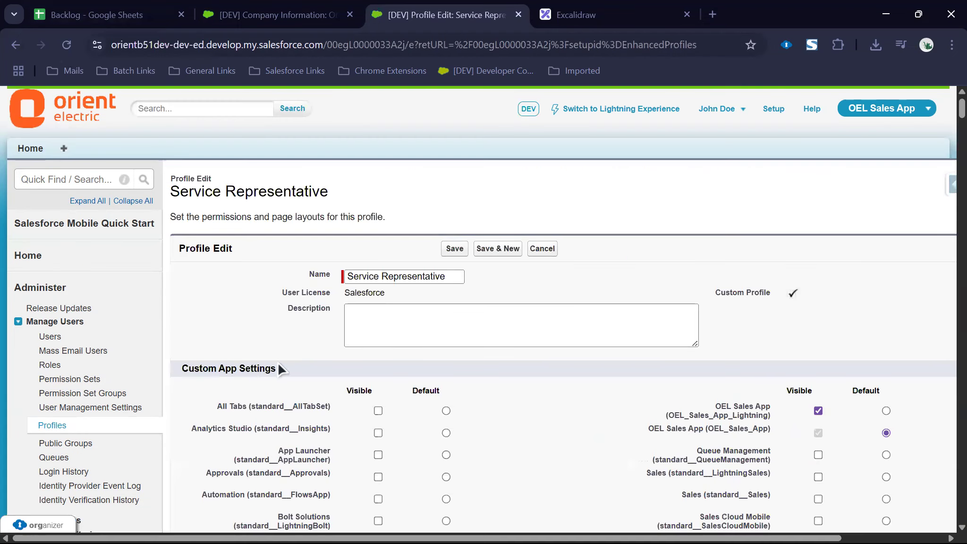
left_click(347, 320)
key("ctrl+v")
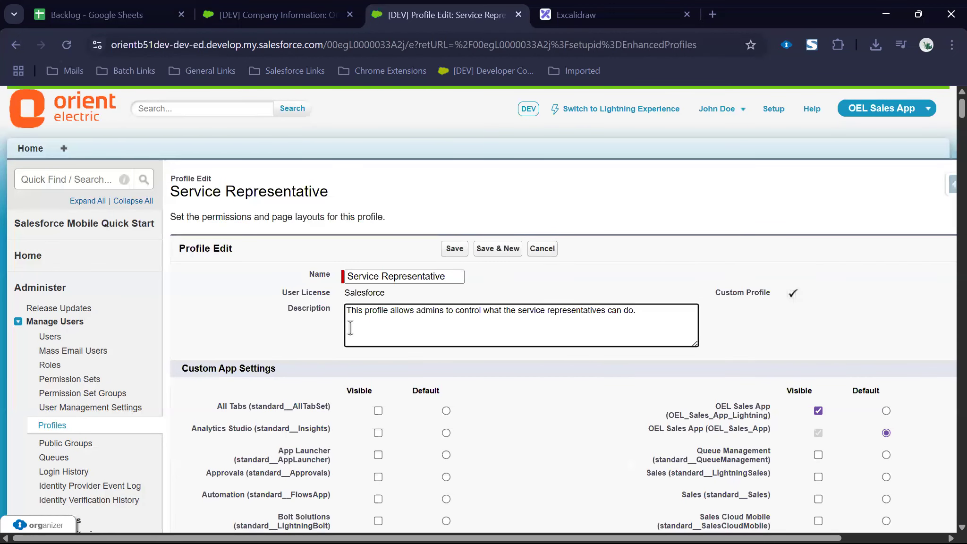
key("ctrl+shift+Left")
key("BackSpace")
Step: Make OEL Customer Service App visible and default, hide both OEL Sales App entries, and save
scroll(803, 444, "down", 5)
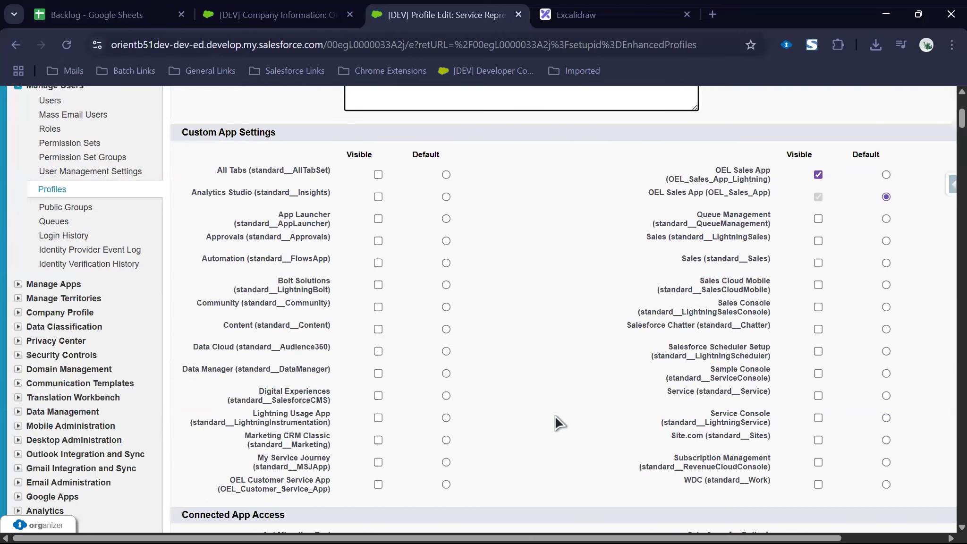
left_click(378, 484)
left_click(818, 175)
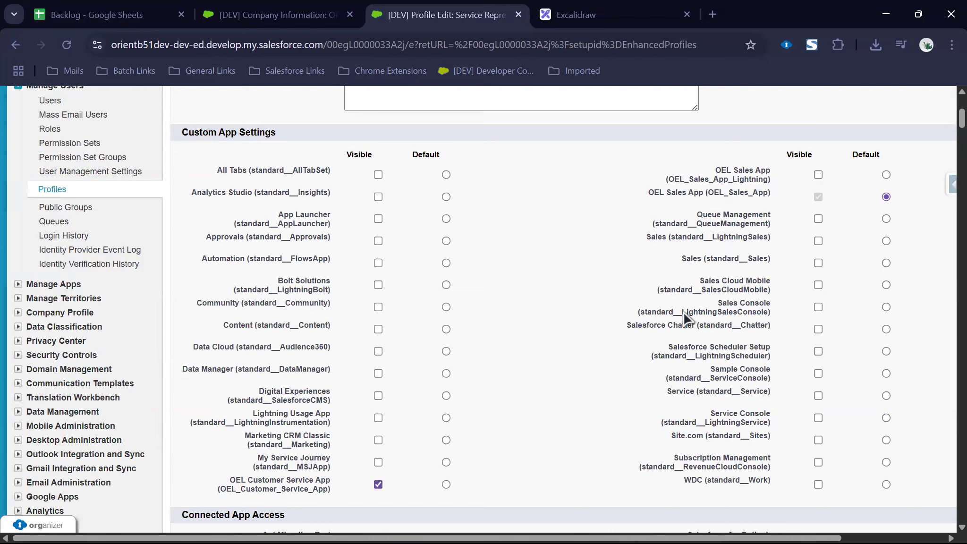
left_click(446, 484)
left_click(818, 196)
scroll(493, 299, "down", 20)
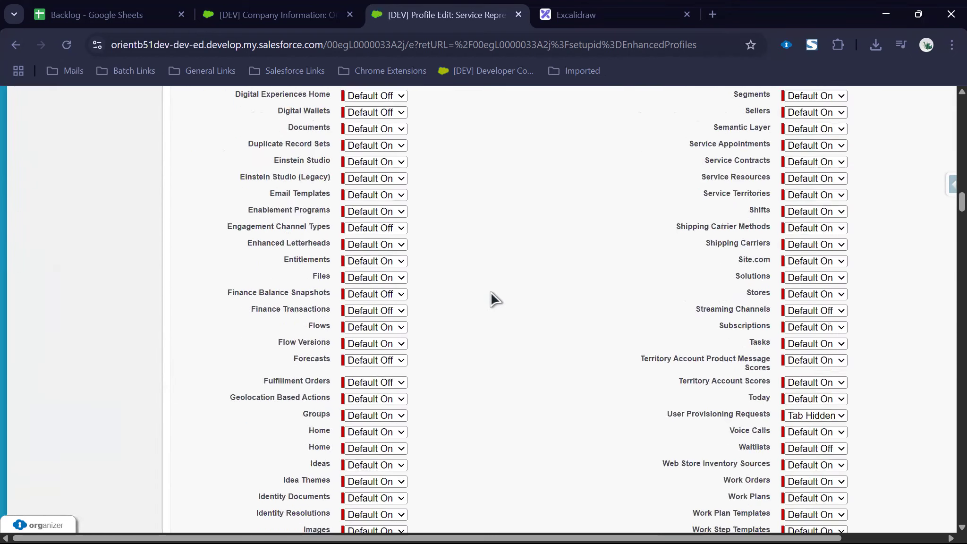
scroll(494, 298, "down", 8)
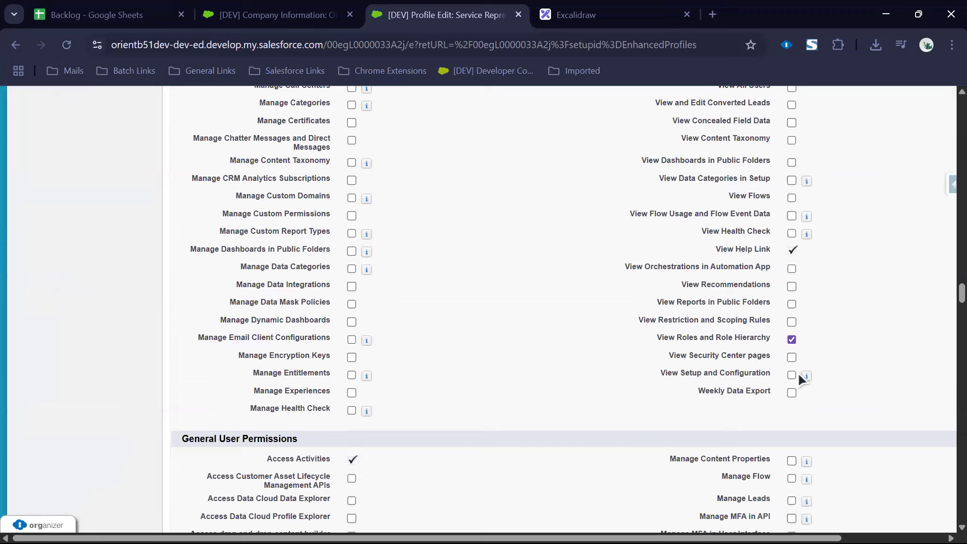
scroll(799, 376, "down", 15)
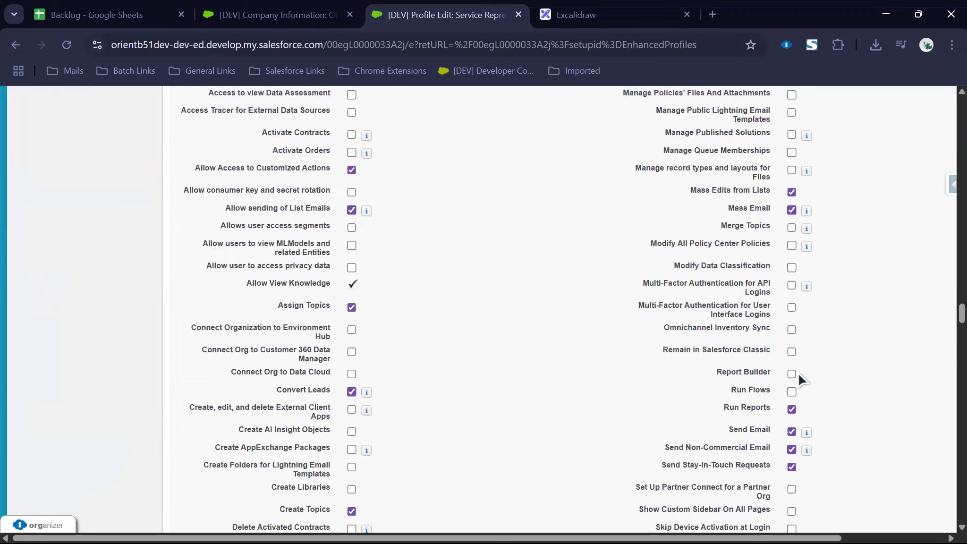
scroll(529, 407, "down", 20)
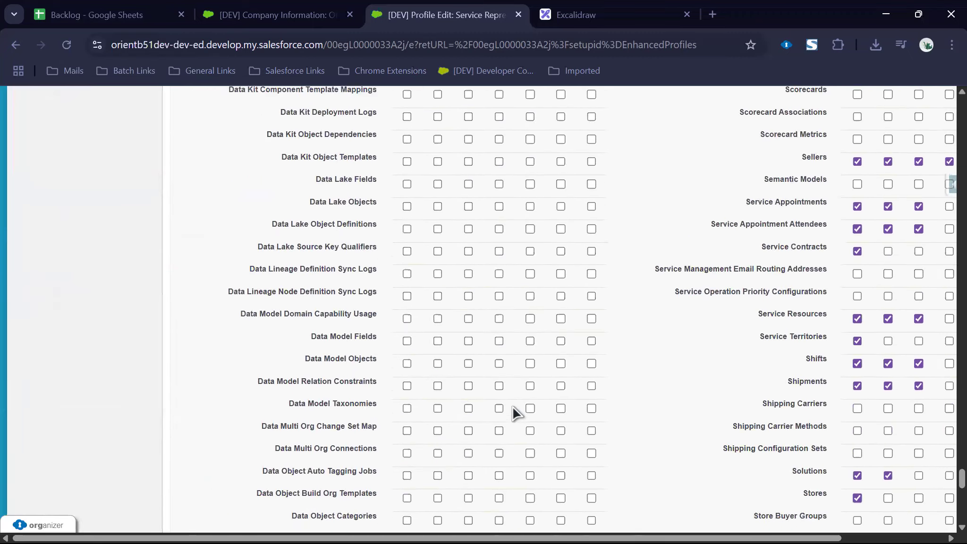
left_click(454, 464)
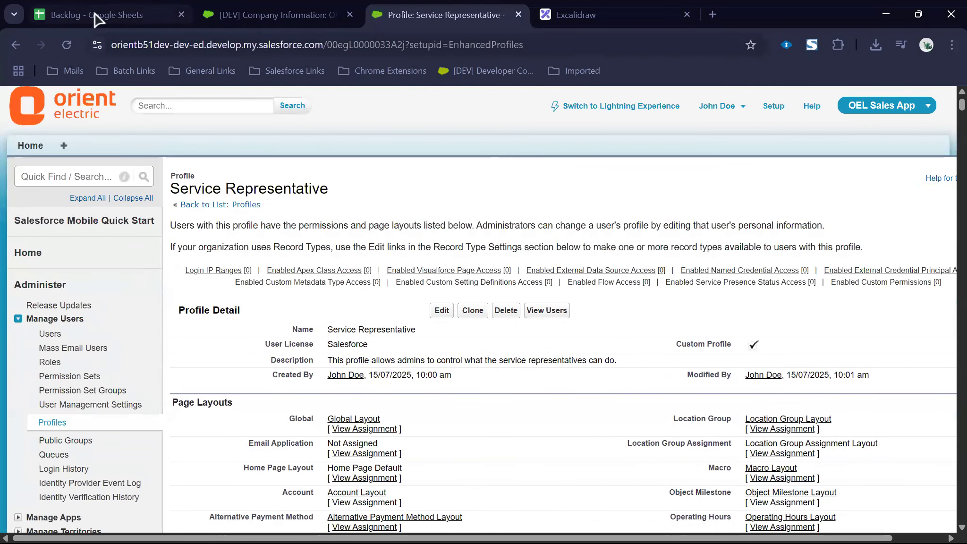
Step: Copy the dev check mark from H3 into H4 on the User Stories sheet
left_click(95, 17)
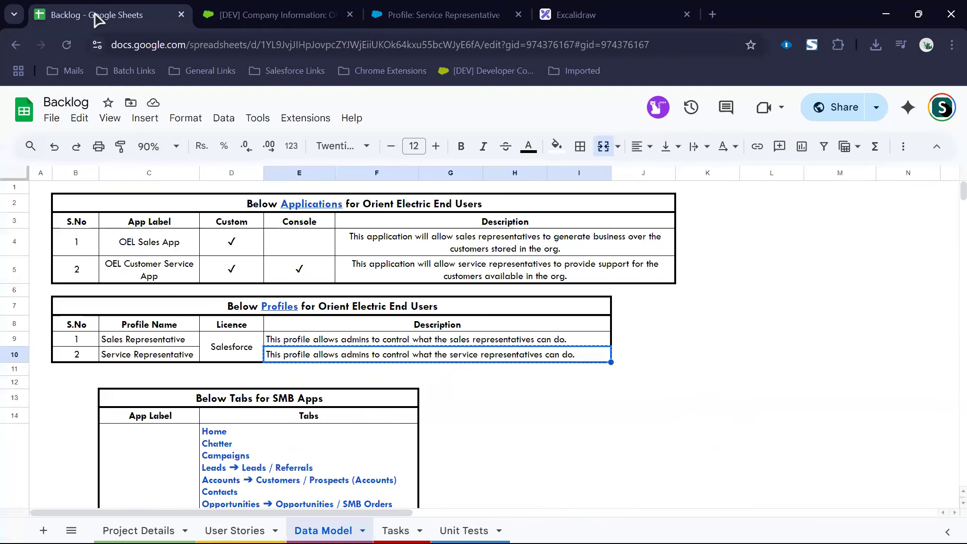
left_click(241, 529)
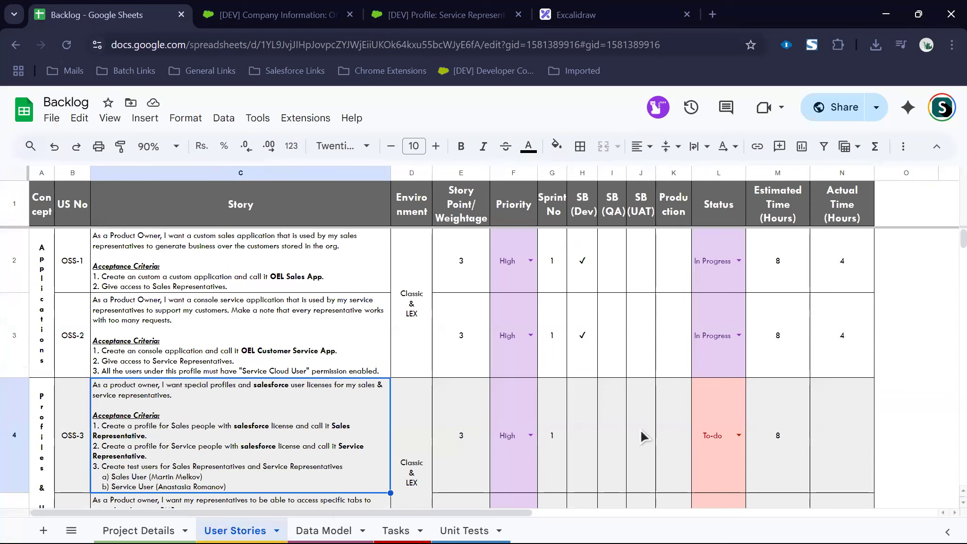
double_click(584, 344)
left_click_drag(589, 301, 576, 300)
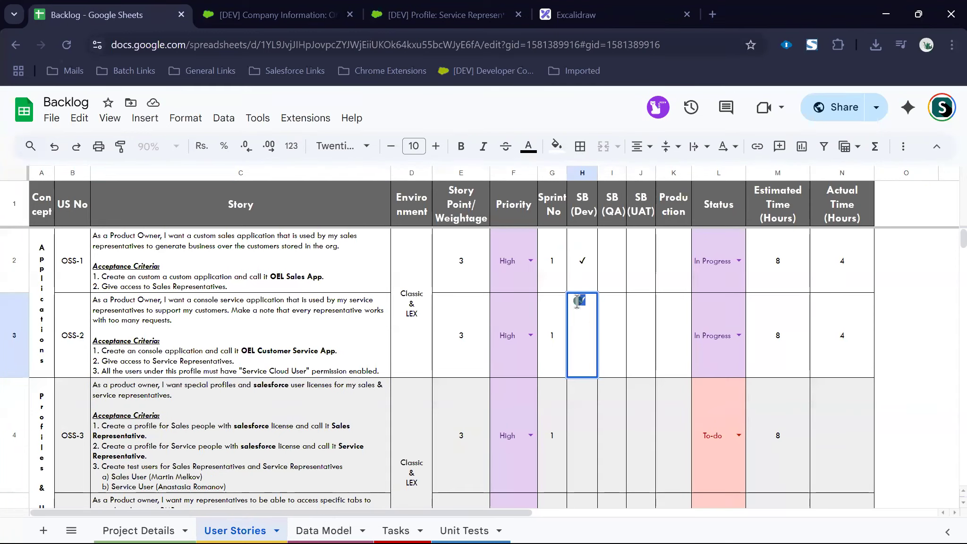
key("ctrl+c")
left_click(578, 444)
key("ctrl+v")
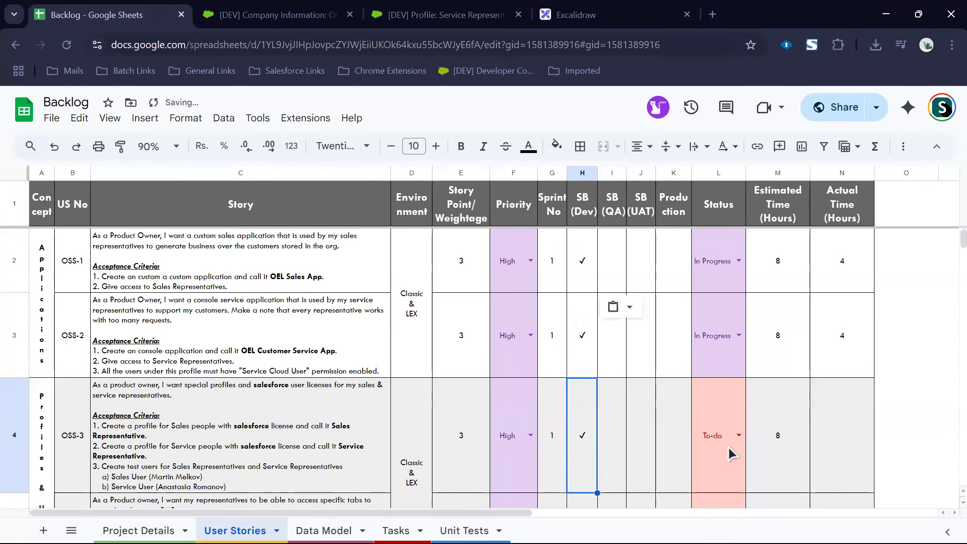
Step: Set OSS-3's status in L4 to 'Done.' and enter 8 actual hours in N4
left_click(739, 439)
scroll(713, 514, "down", 3)
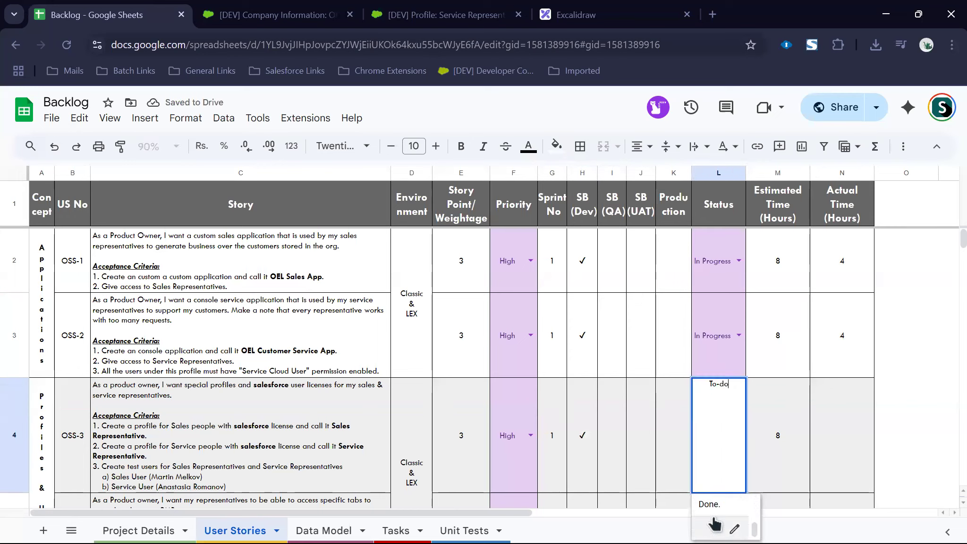
left_click(713, 504)
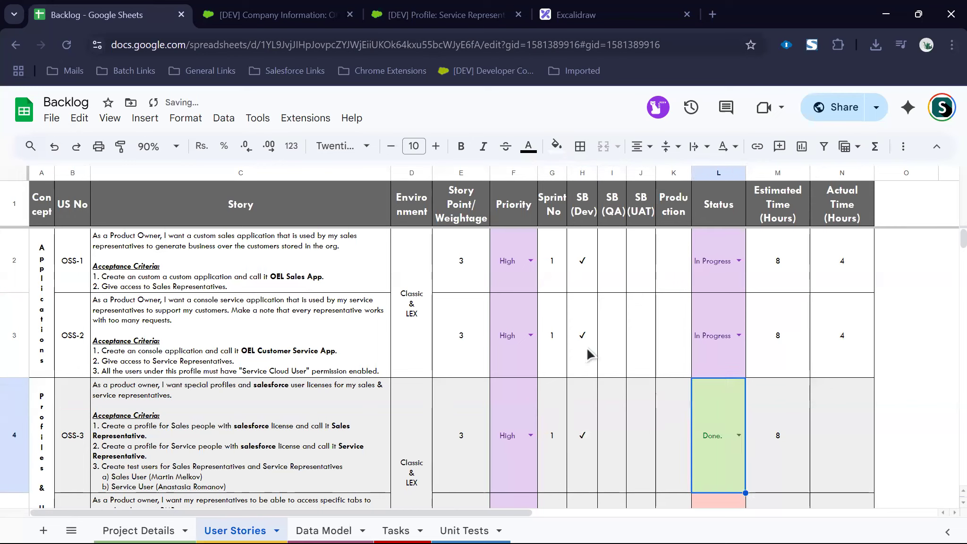
left_click(828, 426)
type("8")
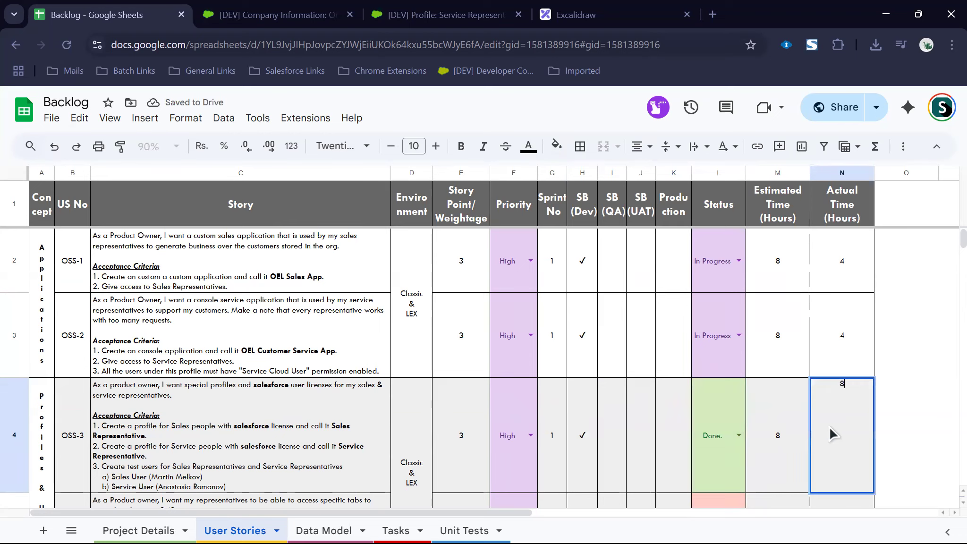
key("Return")
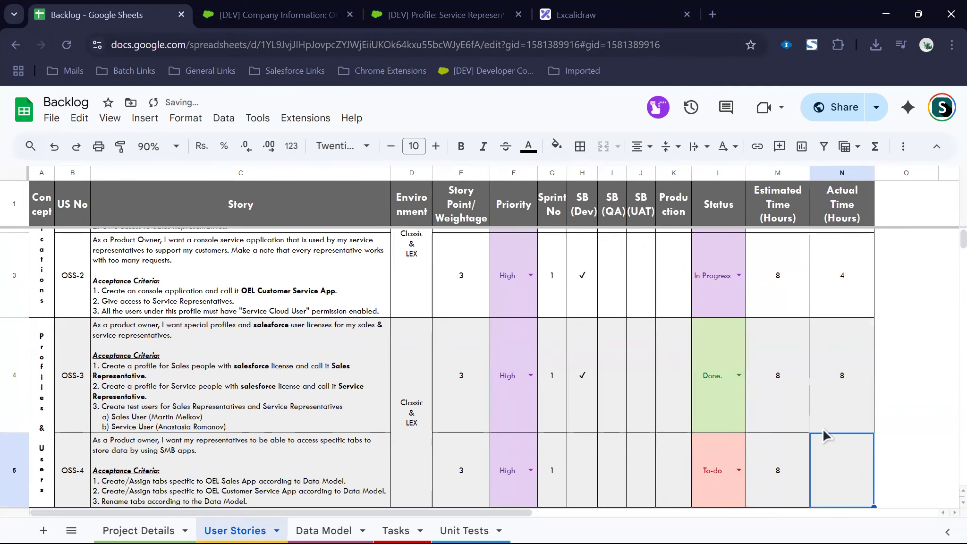
Step: Select and point out the OSS-1 and OSS-2 story cells
scroll(456, 379, "up", 1)
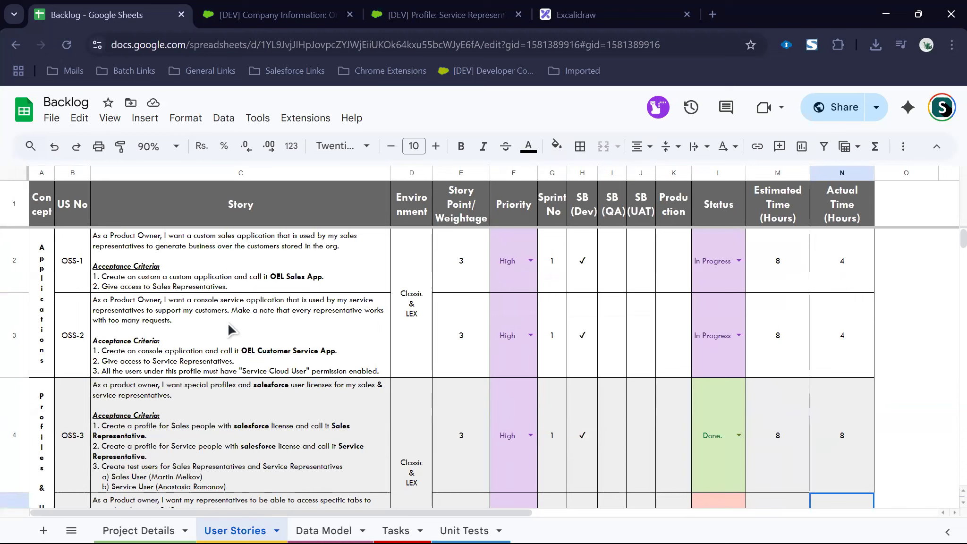
left_click_drag(221, 264, 230, 336)
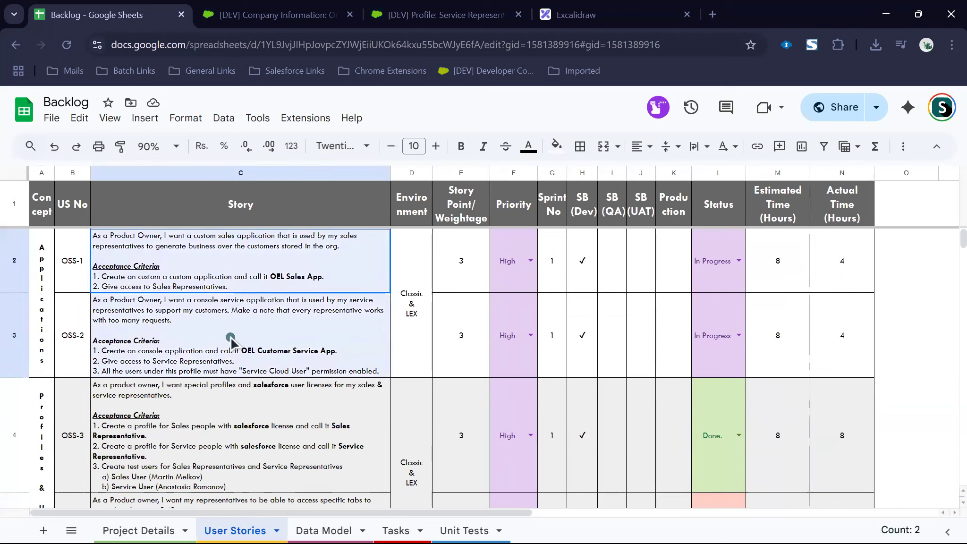
left_click(167, 286)
left_click(176, 367)
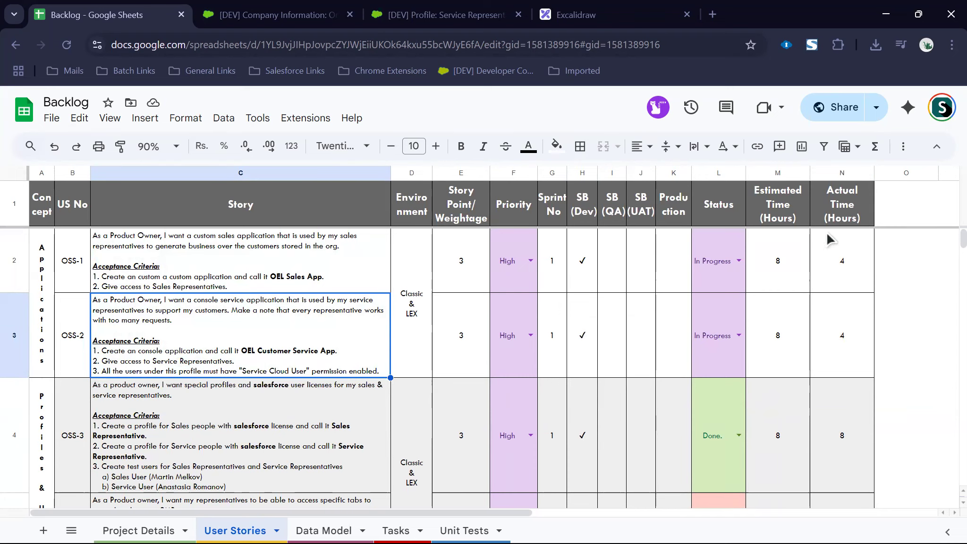
Step: Bring the Salesforce (Orient Electric) slideshow forward and advance its animations to show users y, p and q
left_click(886, 14)
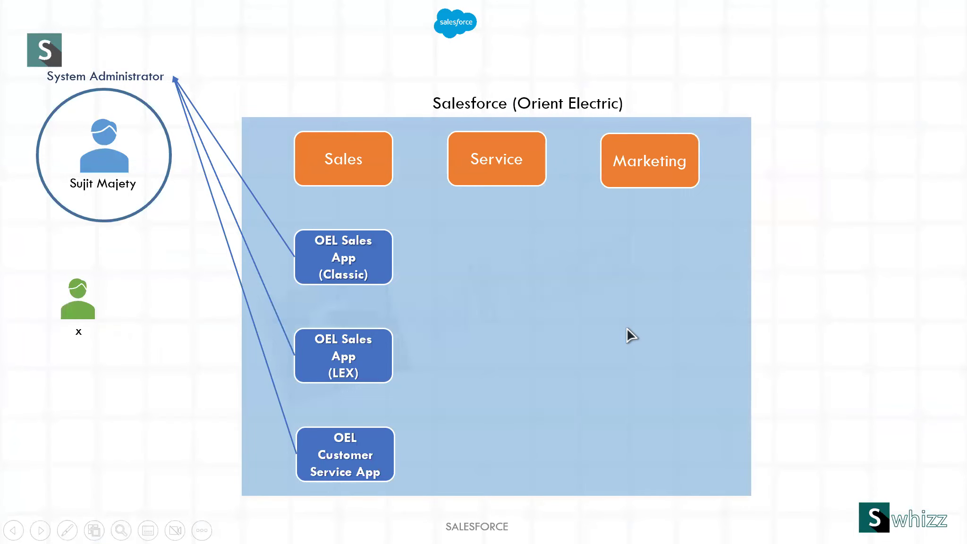
left_click(627, 328)
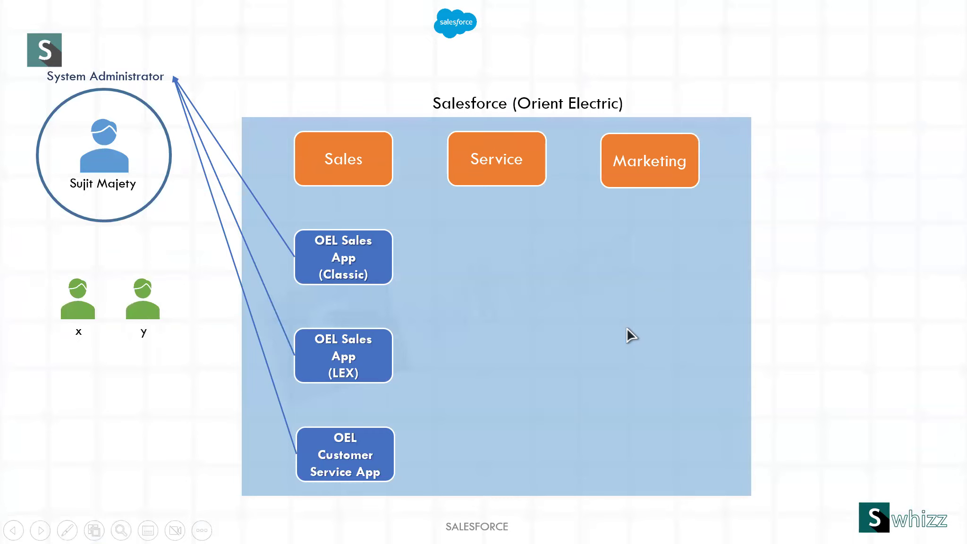
left_click(627, 328)
left_click(627, 328)
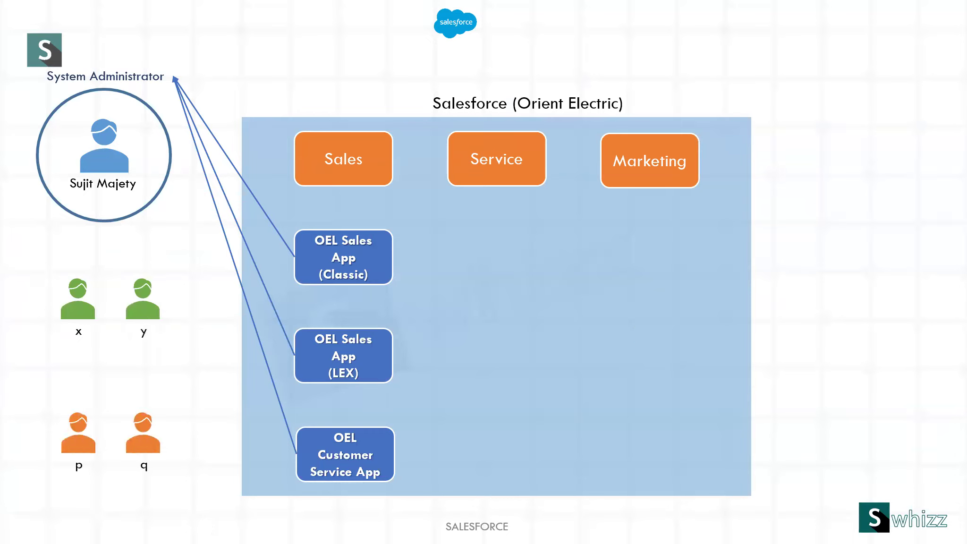
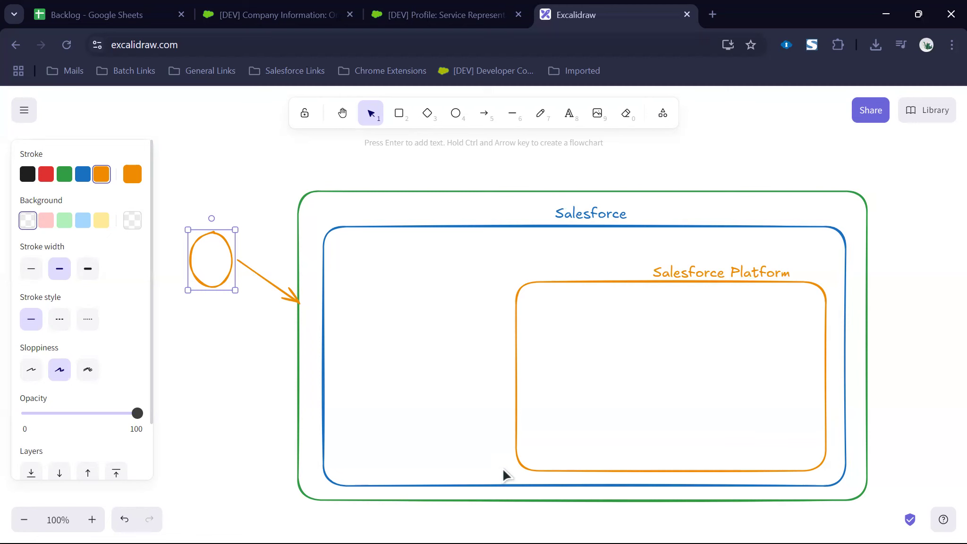
Step: Return to the '[DEV] Profile: Service Representative' browser tab
left_click(391, 28)
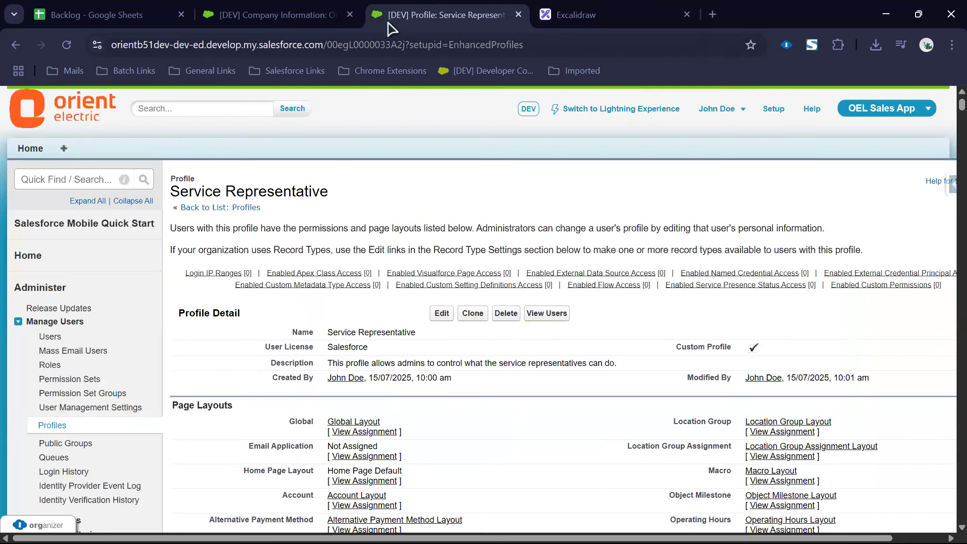
Step: Start a New User from Users, enter the user's first and last name, then switch to Company Information
left_click(47, 334)
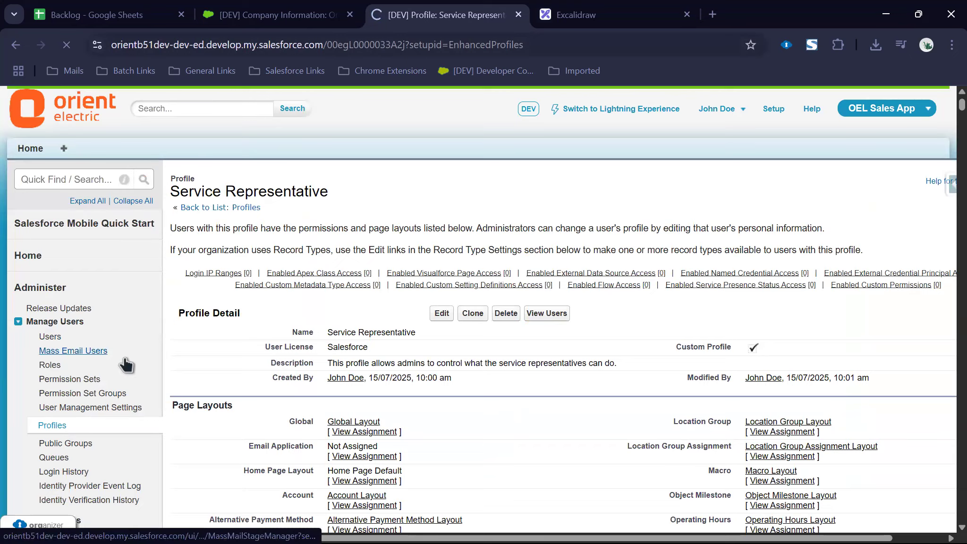
left_click(435, 299)
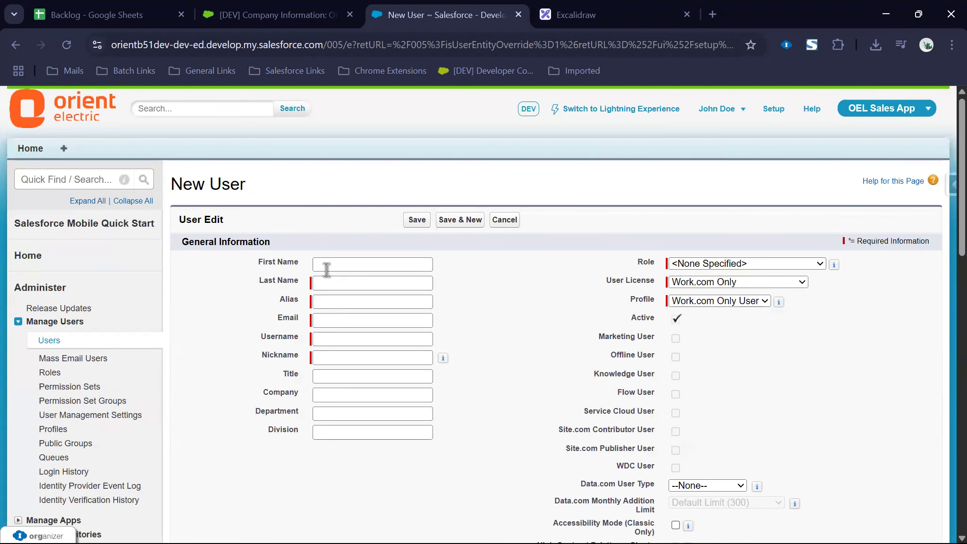
left_click(327, 267)
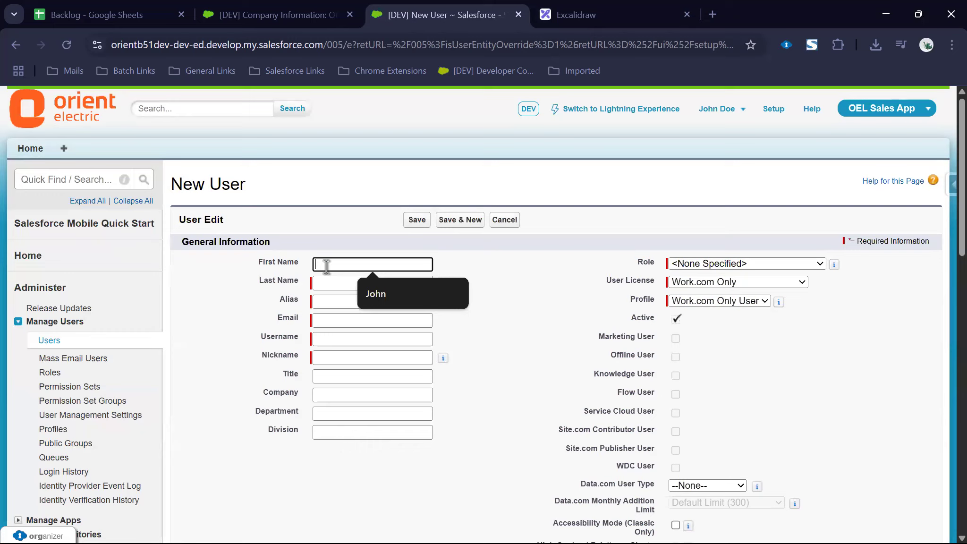
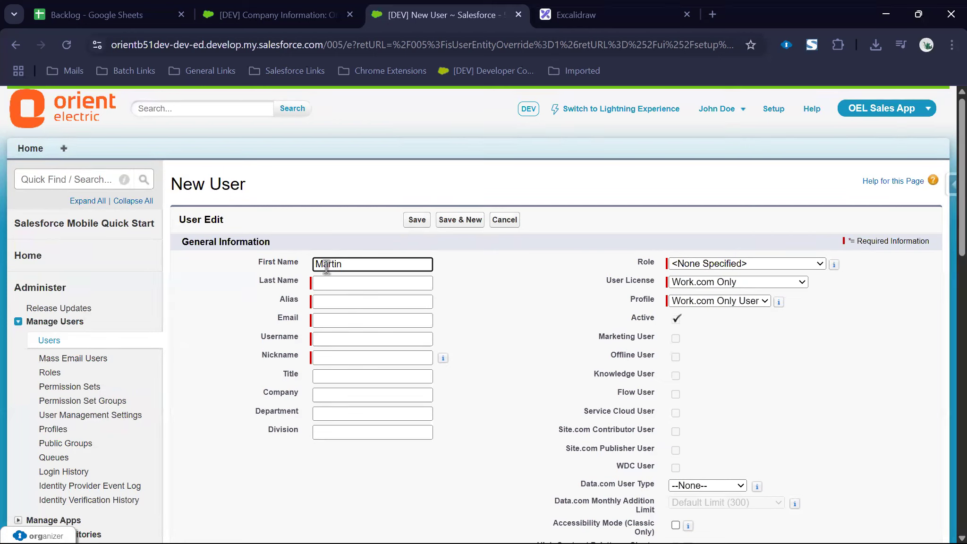
key("Tab")
key("Tab")
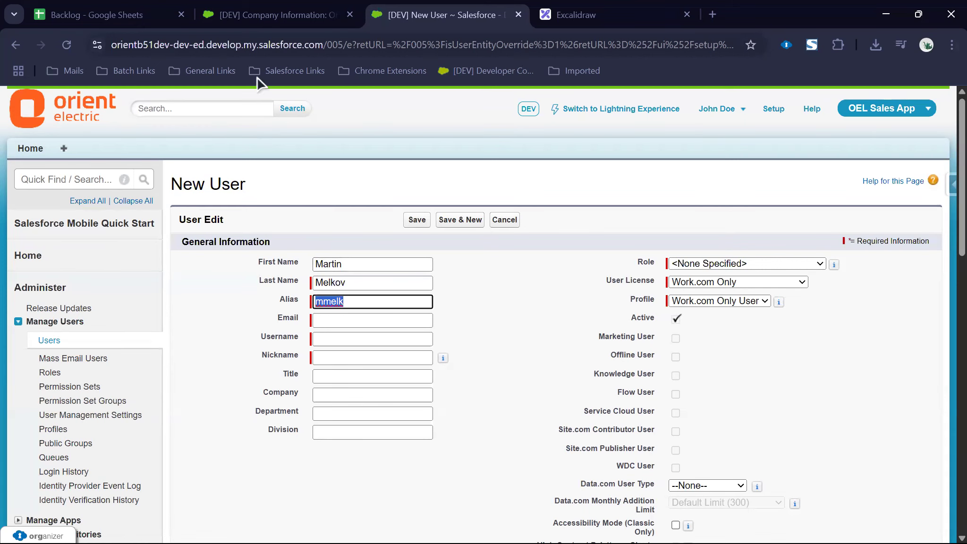
left_click(255, 11)
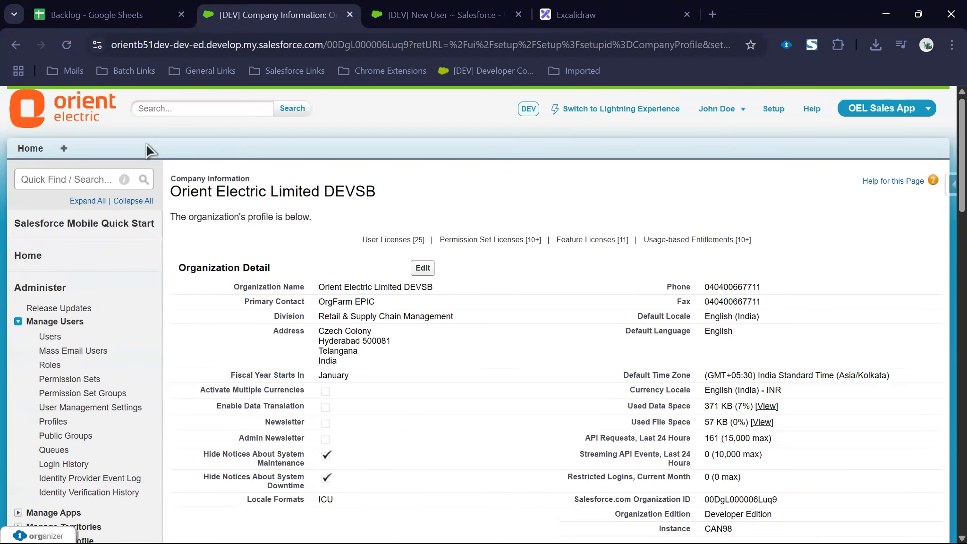
Step: Open the LensKart Ltd account from the all-tabs list and look through it
left_click(28, 149)
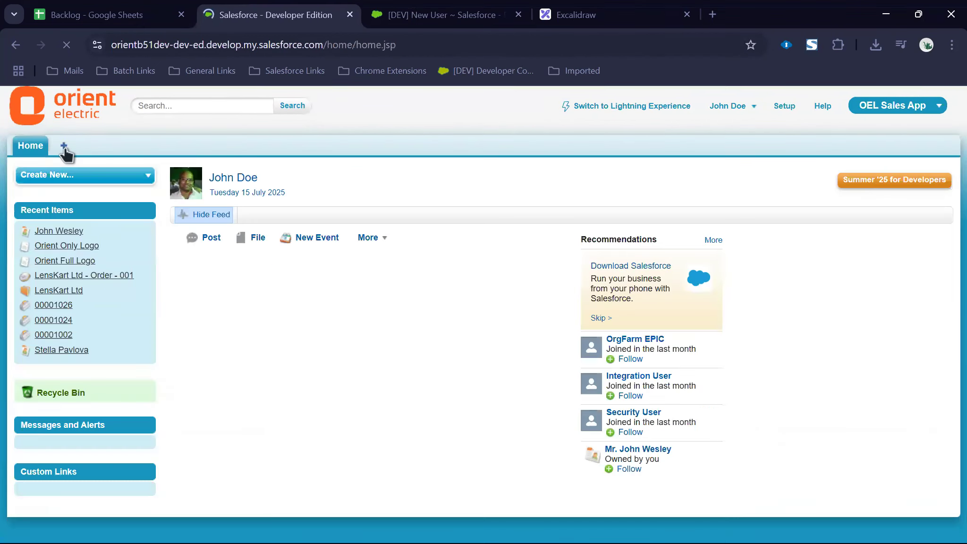
left_click(64, 148)
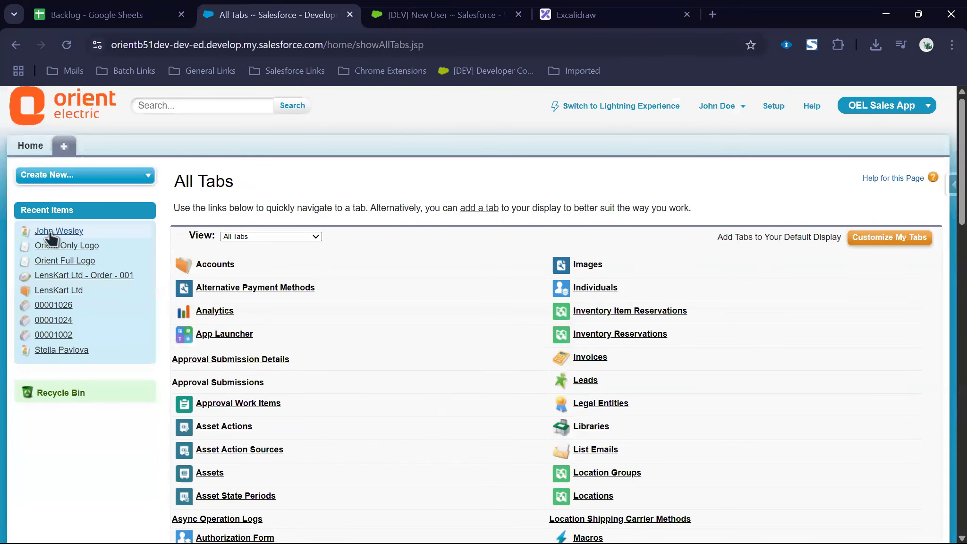
left_click(46, 293)
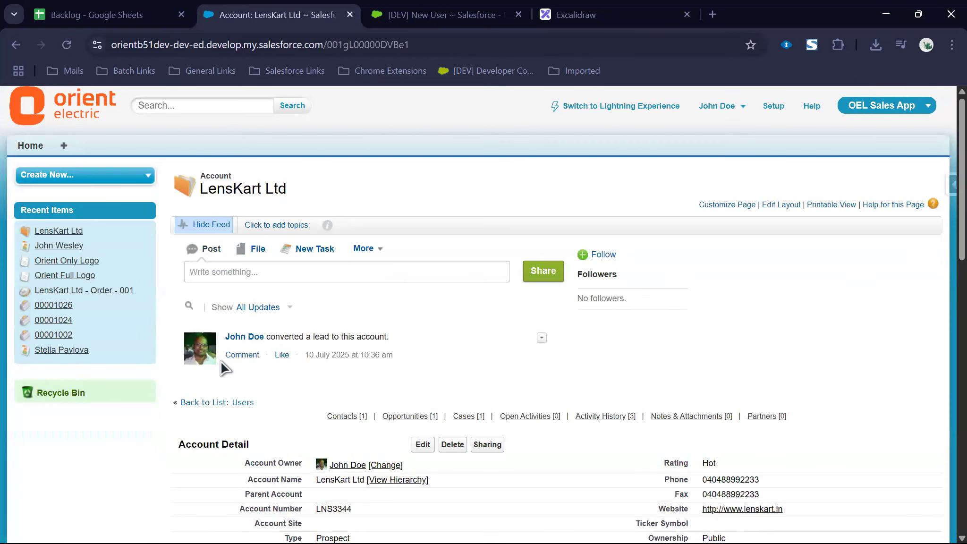
scroll(229, 378, "down", 5)
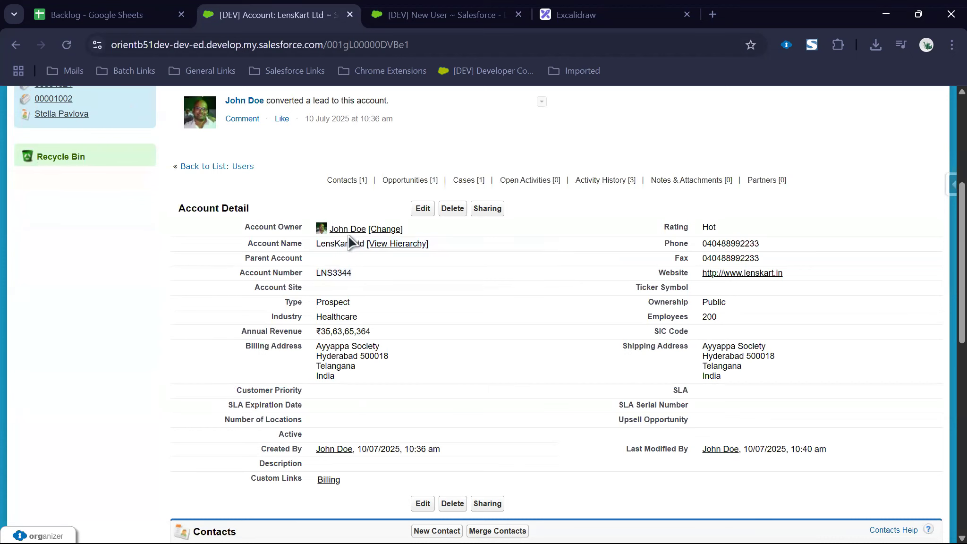
scroll(354, 242, "up", 5)
Step: Show the All Accounts list view, then return to the New User form
left_click(68, 147)
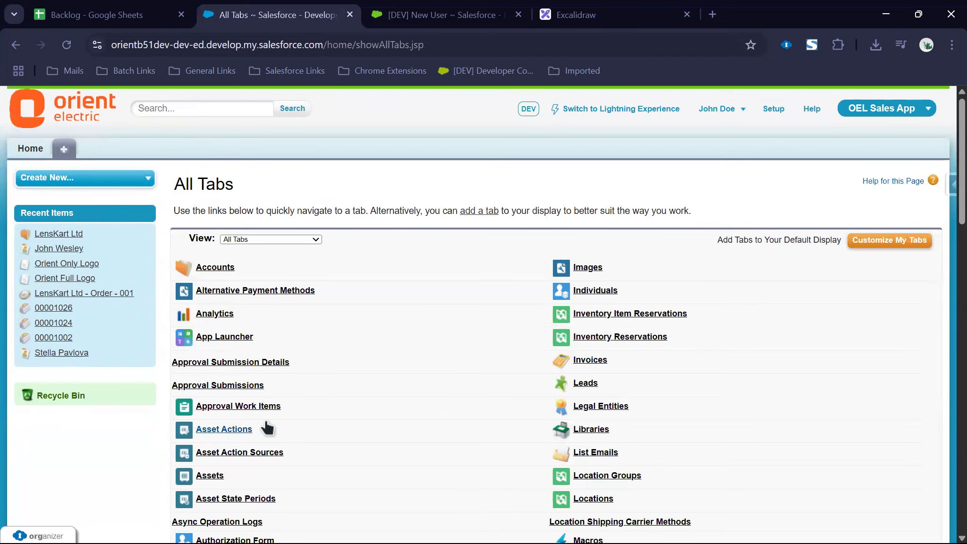
left_click(217, 268)
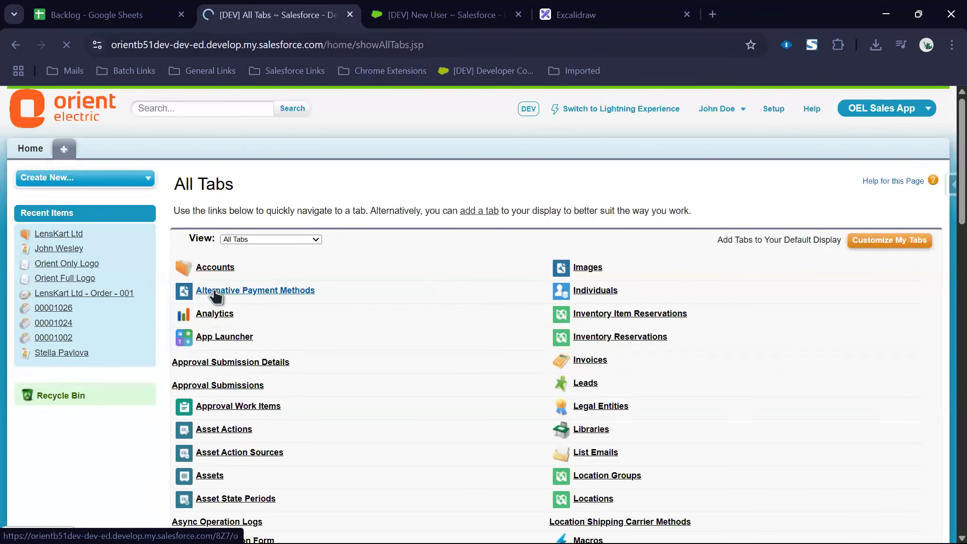
left_click(302, 218)
left_click(293, 233)
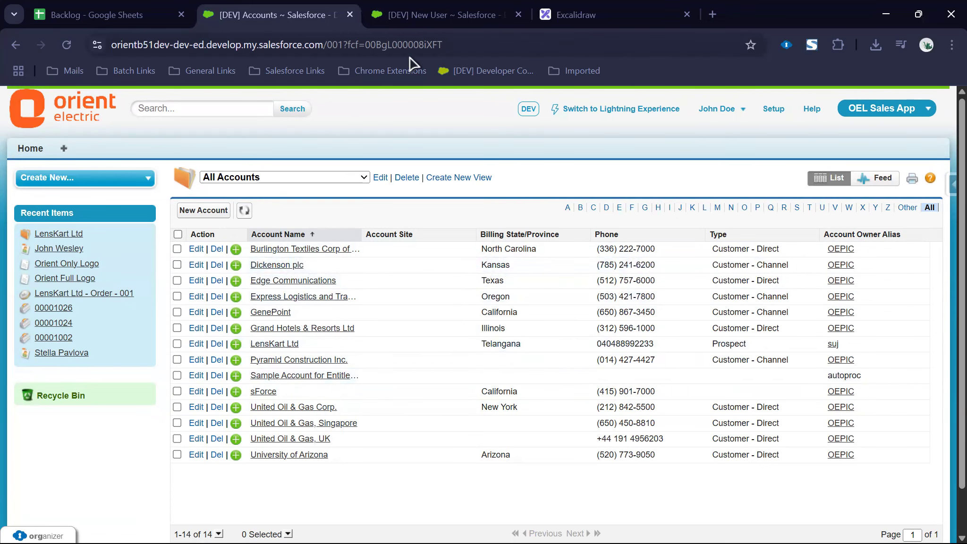
left_click(387, 19)
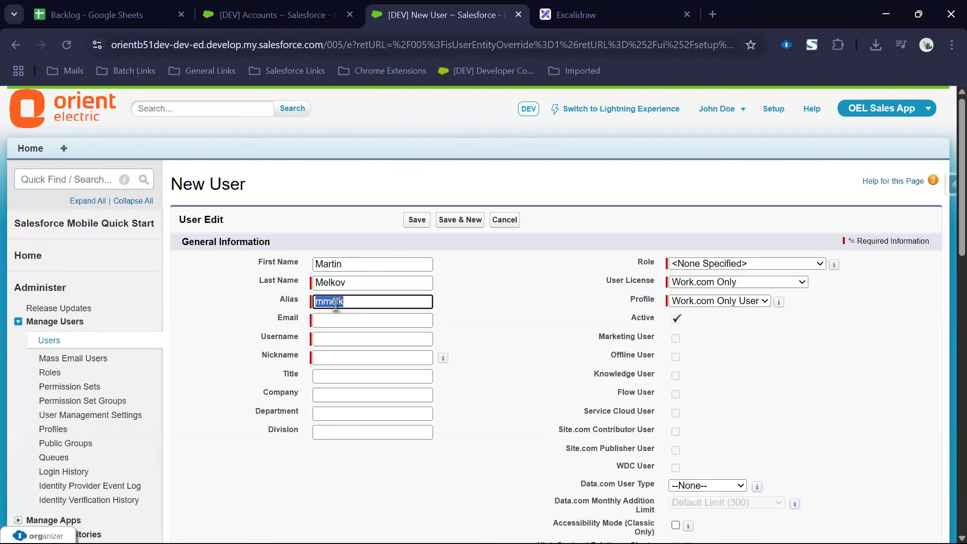
Step: Overtype the new user's alias with a custom alias from the first name, then switch to Gmail
type("mel")
key("BackSpace")
key("BackSpace")
type("artinM")
left_click(259, 326)
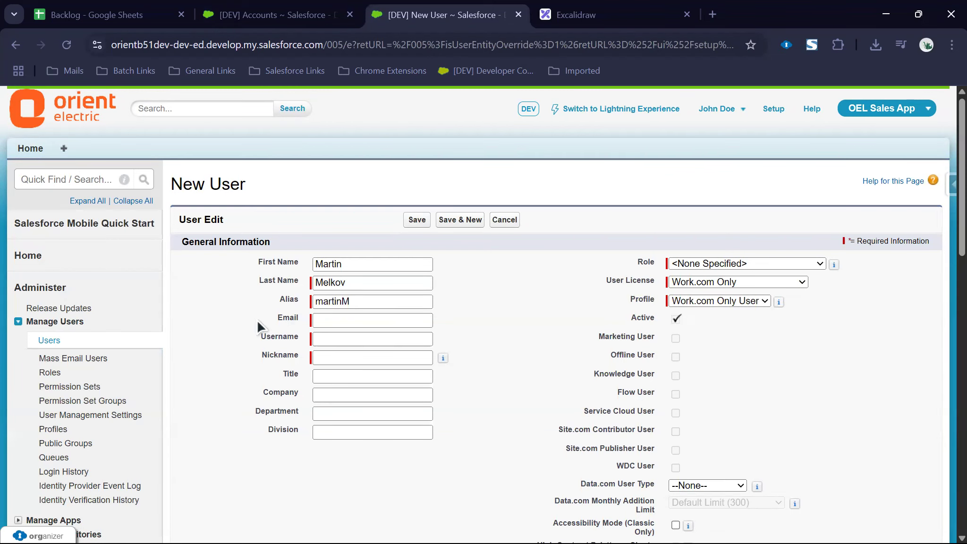
key("alt+Tab")
key("alt+Tab")
key("alt+Tab")
key("alt+Tab")
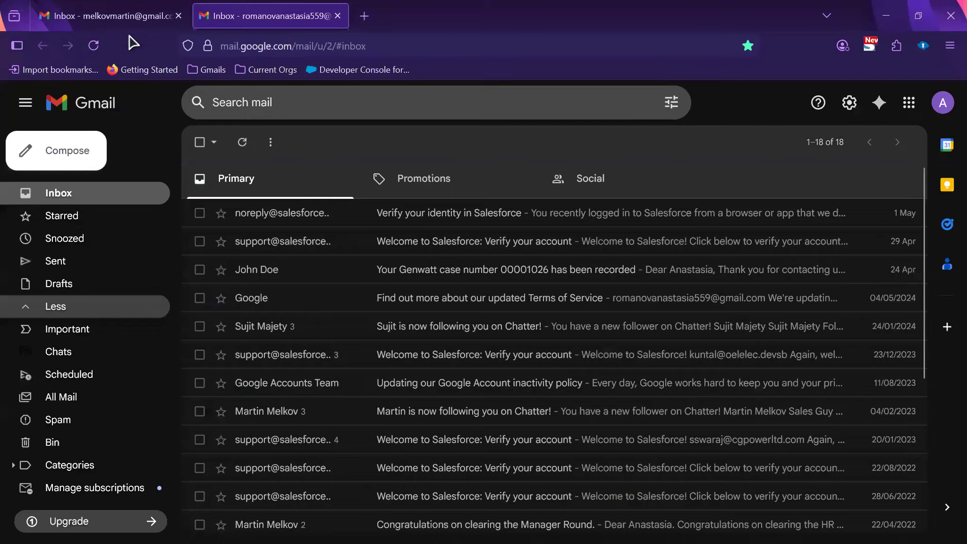
Step: Copy the signed-in Gmail account's e-mail address and paste it into the new user's Email field
left_click(121, 21)
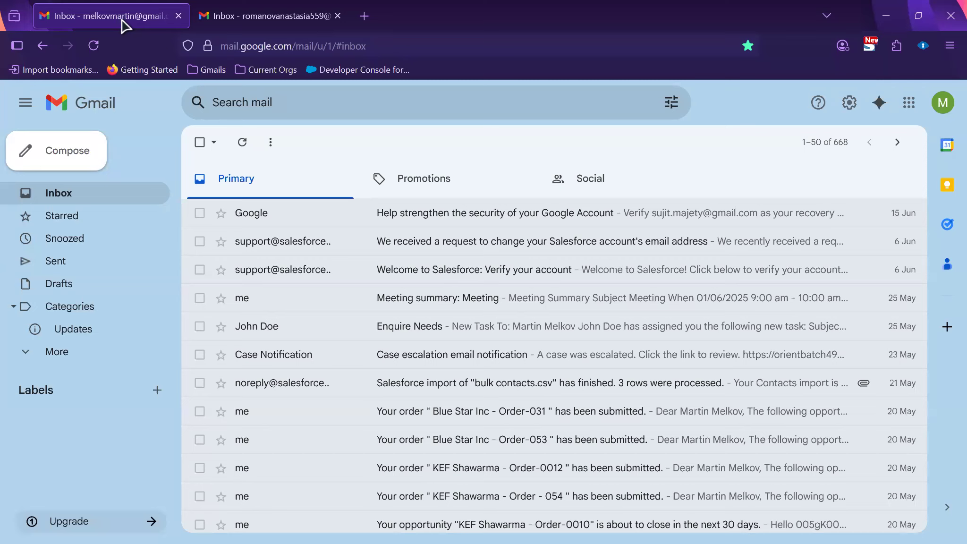
left_click(942, 103)
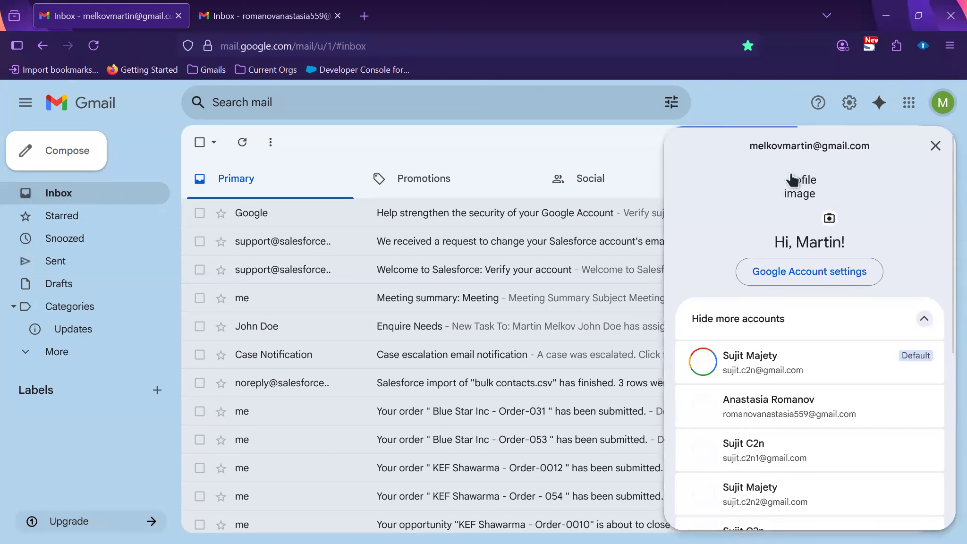
triple_click(790, 146)
key("ctrl+c")
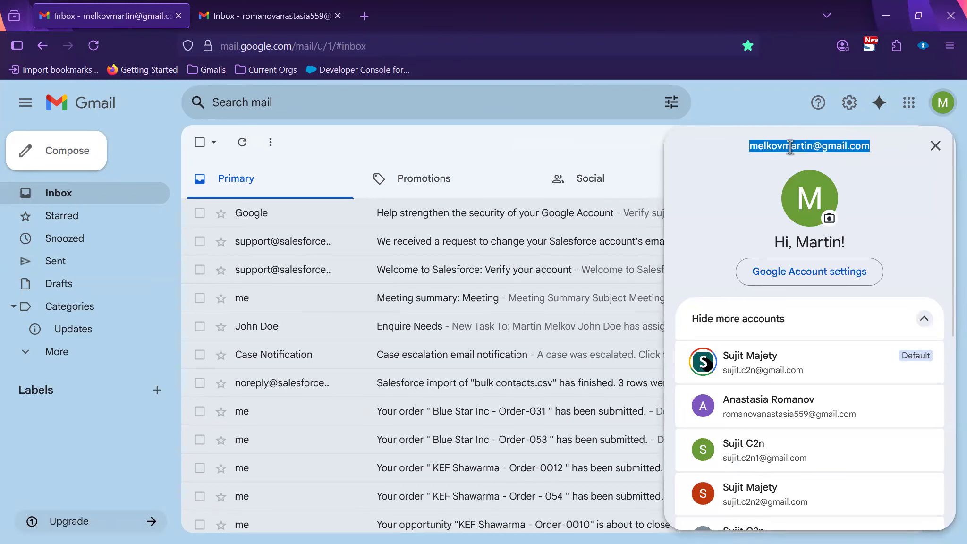
left_click(764, 107)
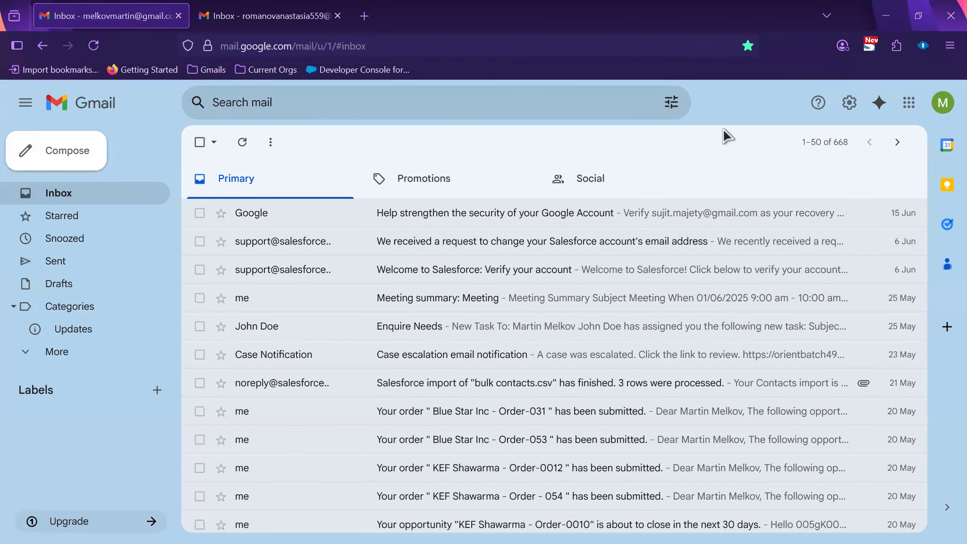
key("alt+Tab")
left_click(387, 318)
key("ctrl+v")
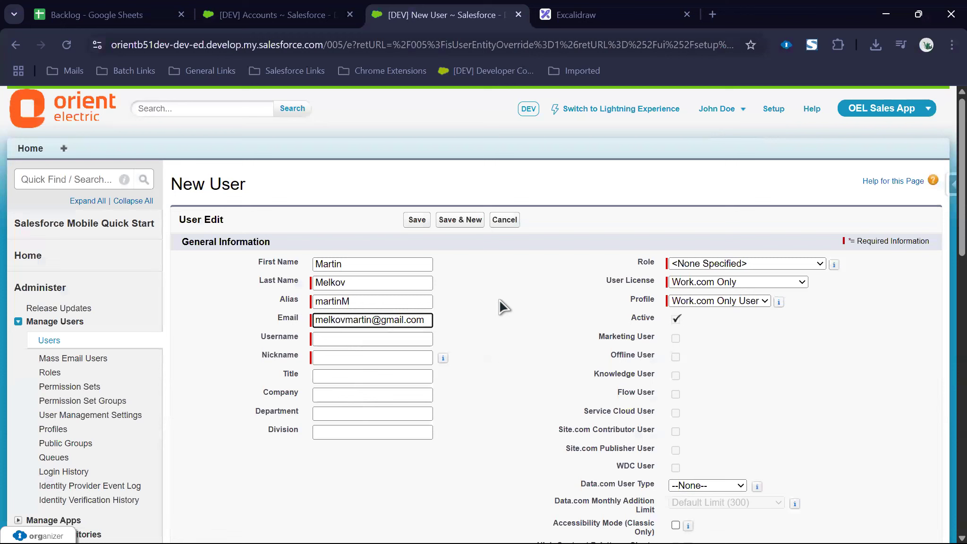
left_click(503, 307)
triple_click(373, 335)
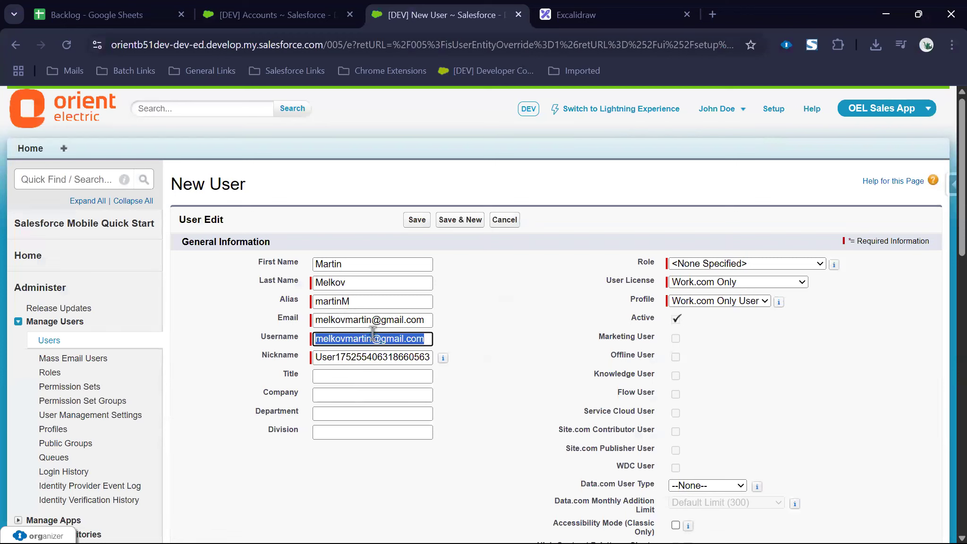
key("BackSpace")
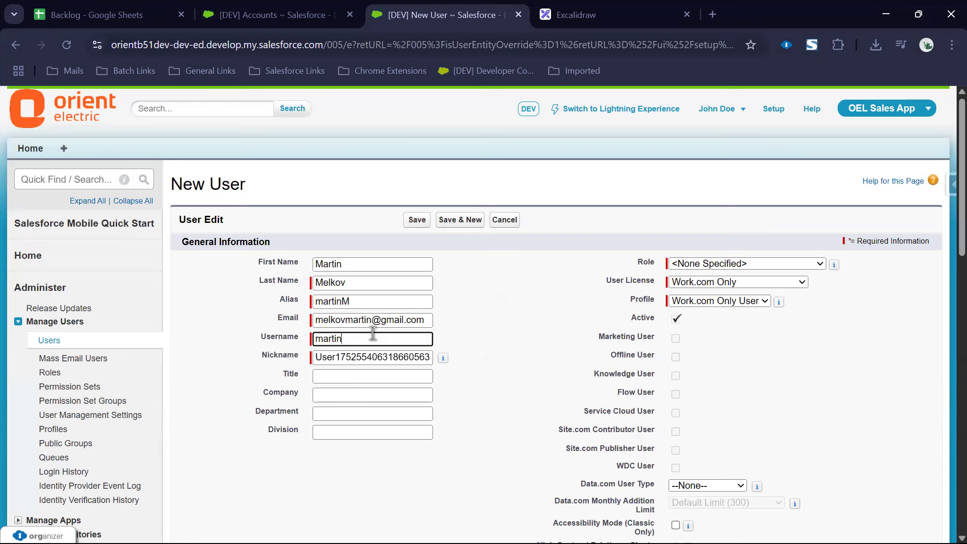
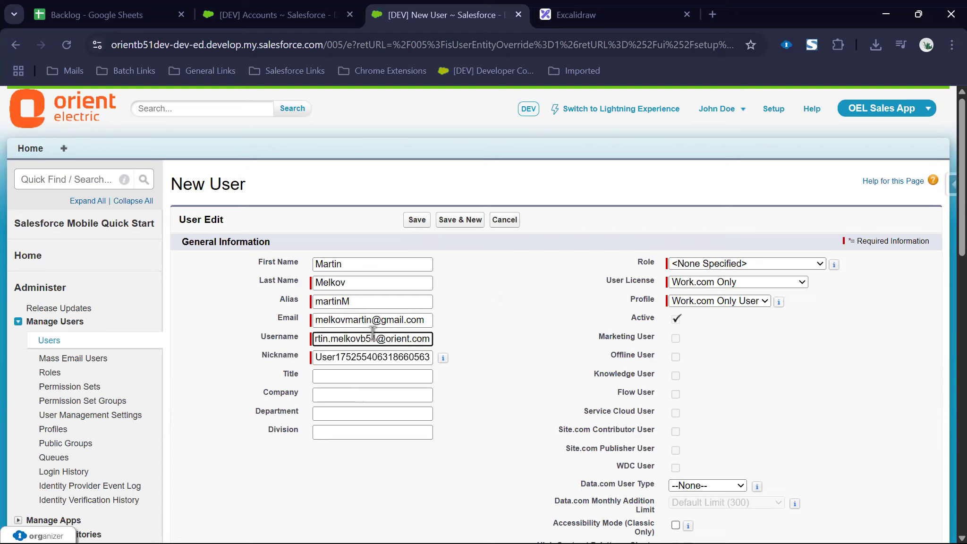
left_click(324, 467)
left_click_drag(368, 337, 459, 334)
left_click(465, 337)
left_click_drag(344, 339, 451, 347)
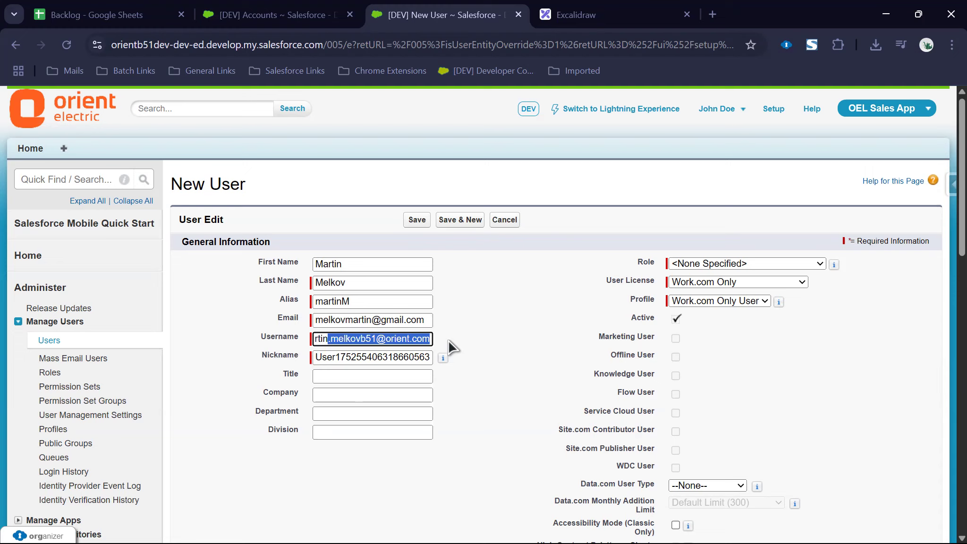
Step: Set Title to Sales Executive, Company to Orient Electric Limited, and Department and Division to Sales
left_click(373, 378)
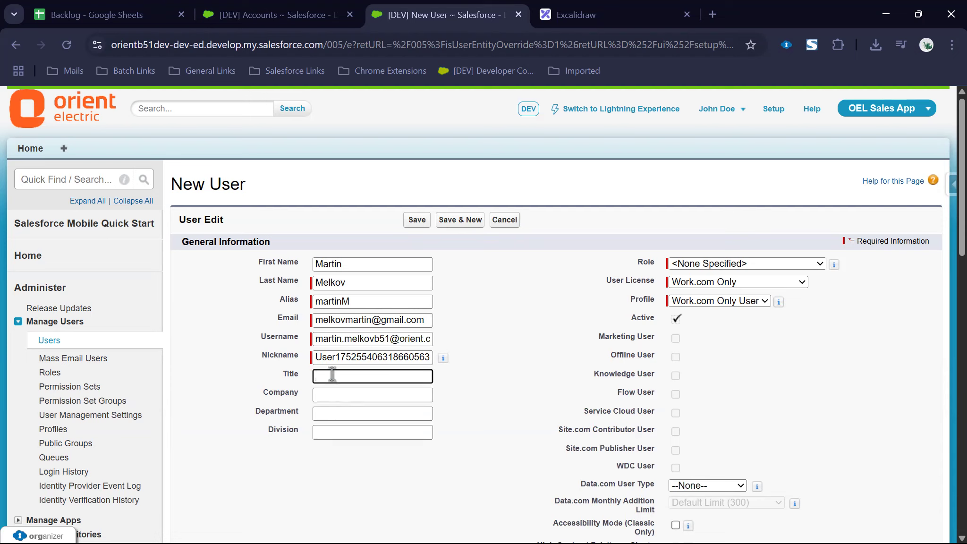
type("S")
key("BackSpace")
type("Sales Executive")
key("Tab")
type("O")
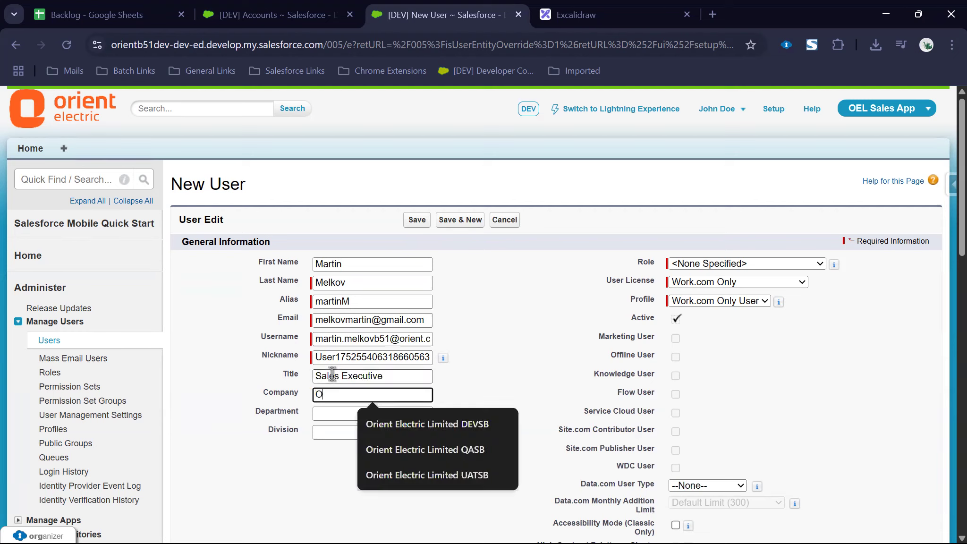
type("rient Electric Limited")
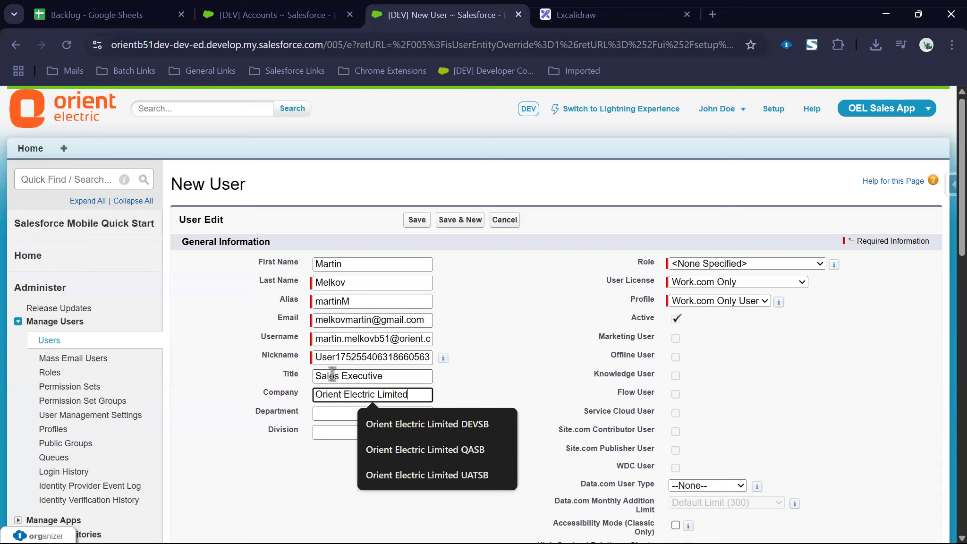
key("Tab")
type("Sales")
key("Tab")
type("Se")
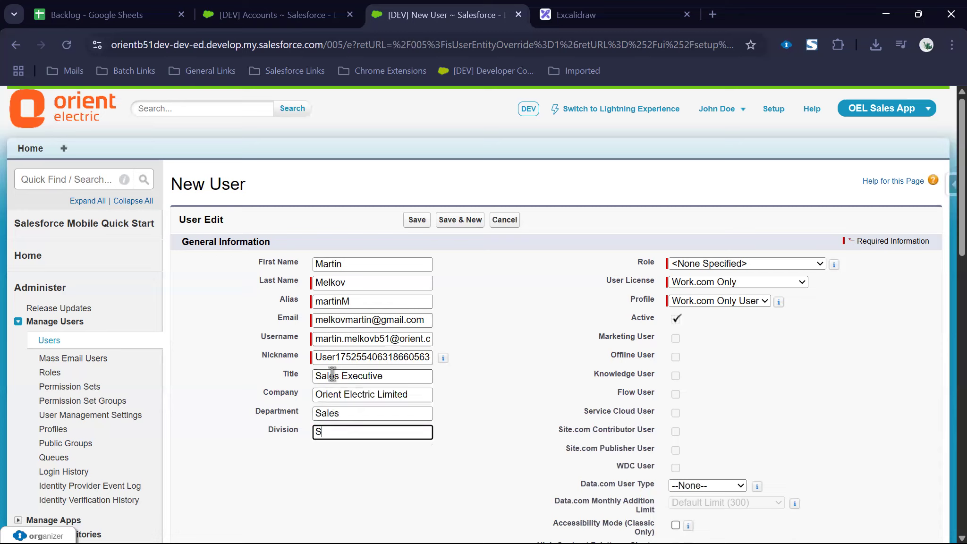
type("lse")
key("BackSpace")
key("BackSpace")
type("es")
Step: Leave Role unspecified, set User License to Salesforce and Profile to Sales Representative
left_click(743, 265)
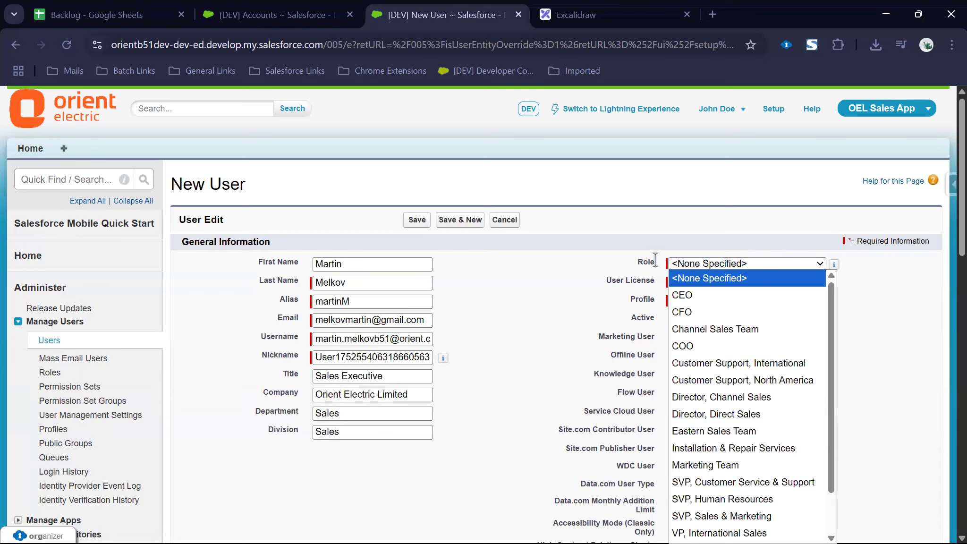
left_click(722, 262)
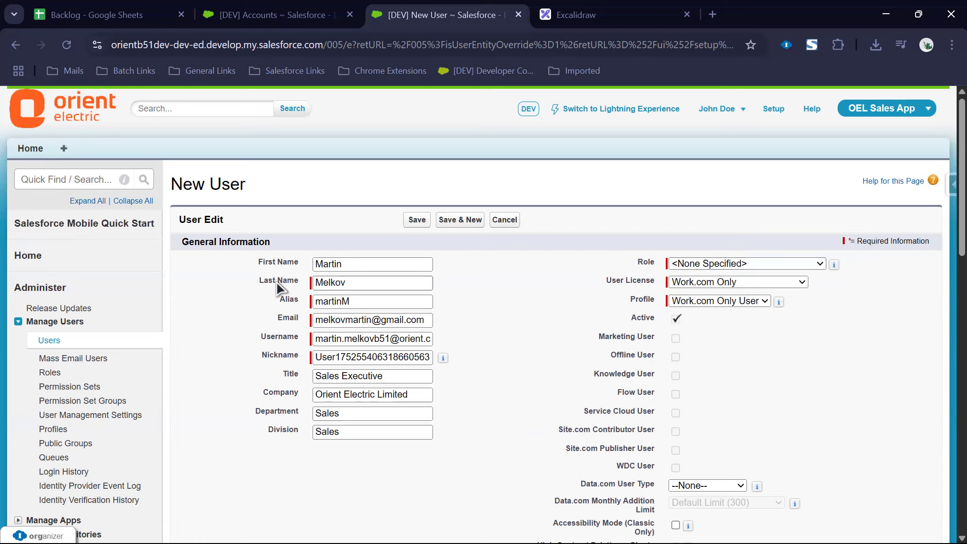
left_click(705, 281)
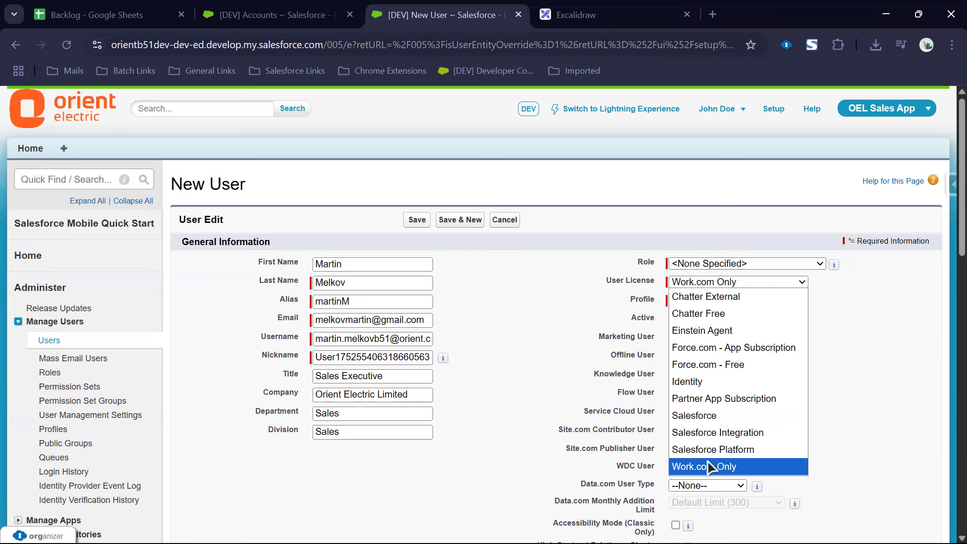
left_click(714, 415)
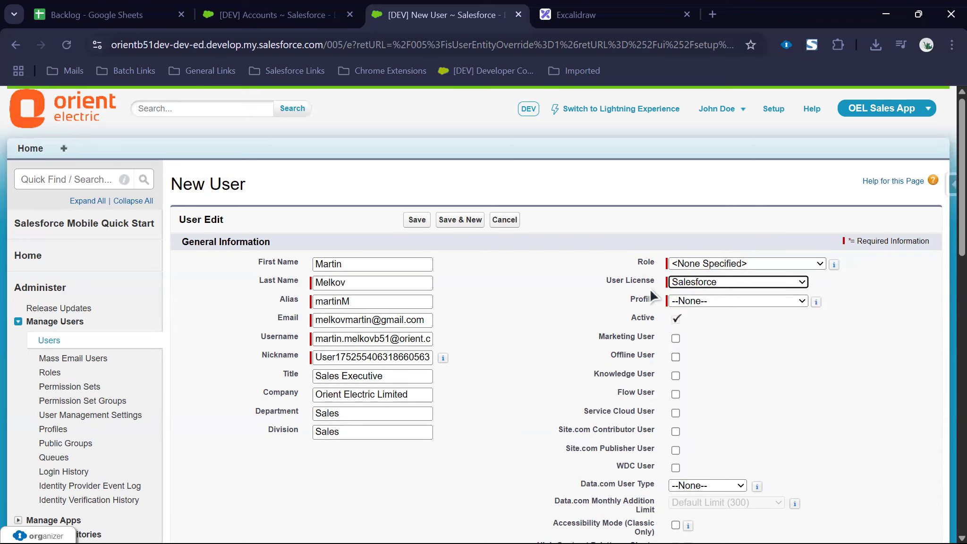
left_click(683, 300)
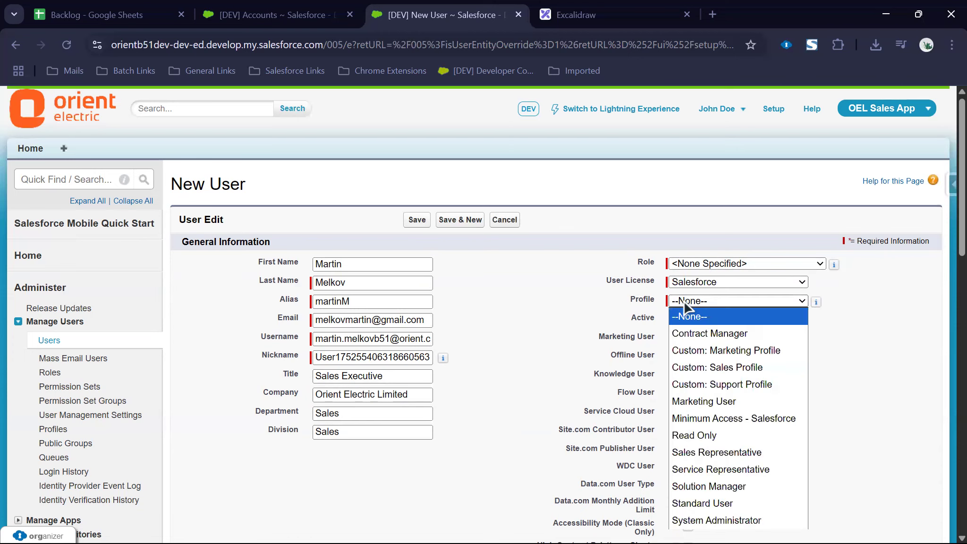
left_click(717, 452)
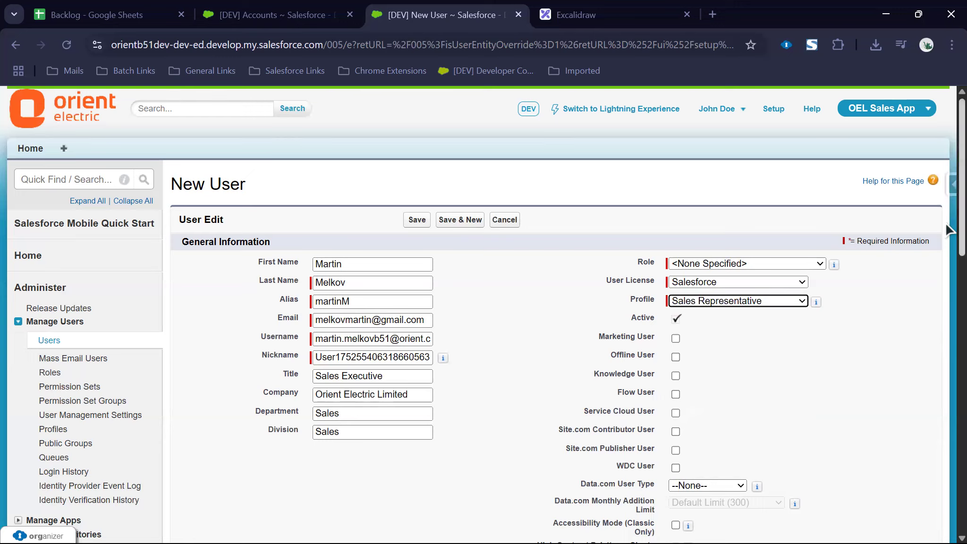
Step: Enable the Marketing User checkbox for the new user
scroll(948, 227, "down", 1)
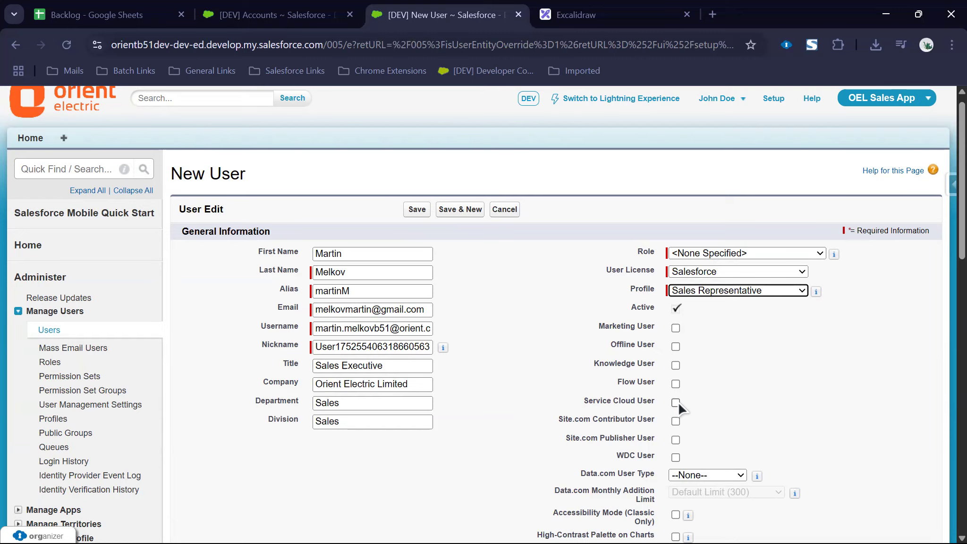
scroll(677, 402, "down", 10)
scroll(678, 401, "up", 5)
scroll(677, 401, "up", 5)
left_click(675, 328)
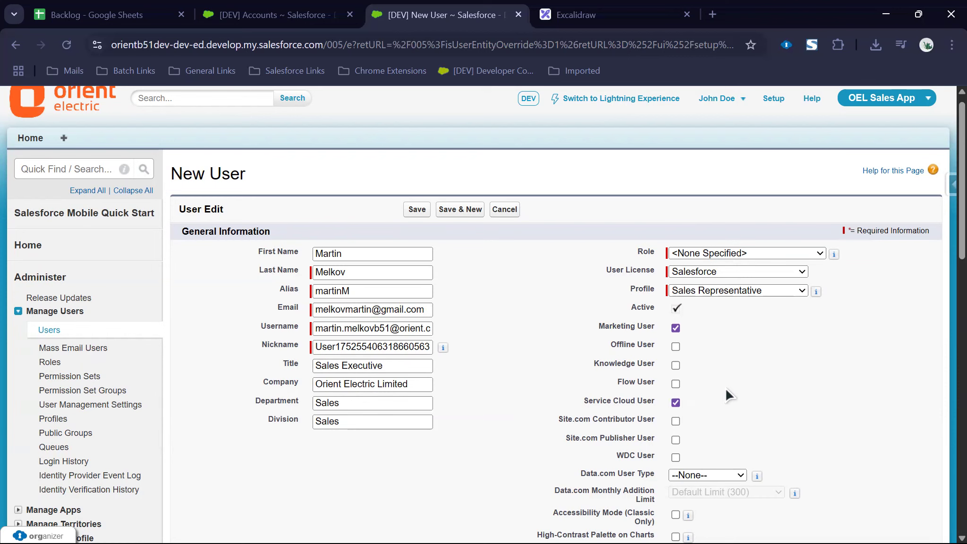
scroll(726, 390, "down", 10)
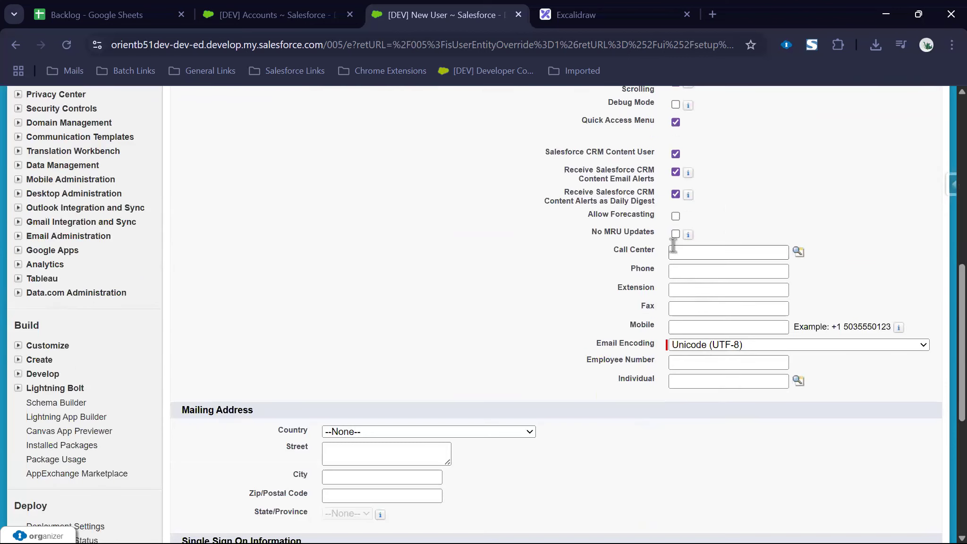
Step: Fill Phone from a saved number with its last two digits changed, and set Extension 7722
left_click(688, 274)
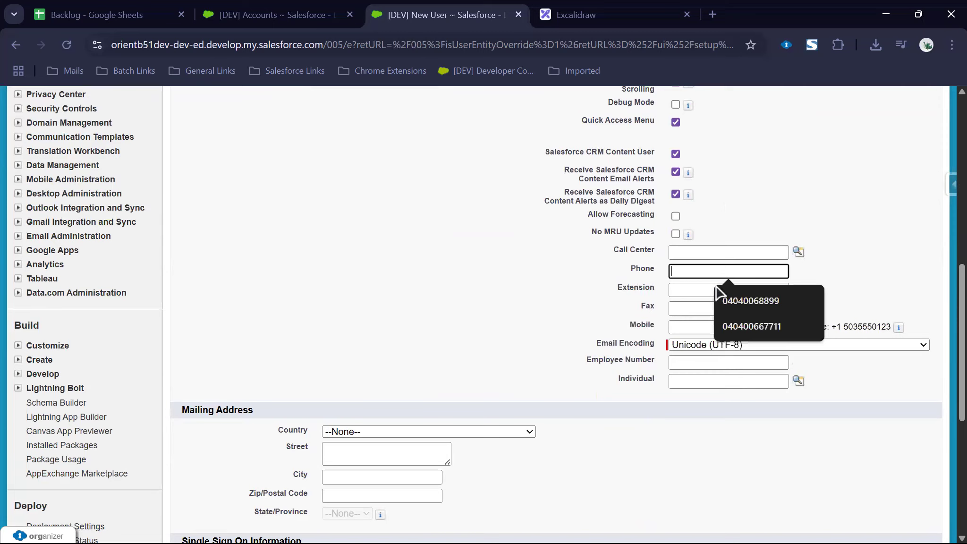
left_click(743, 330)
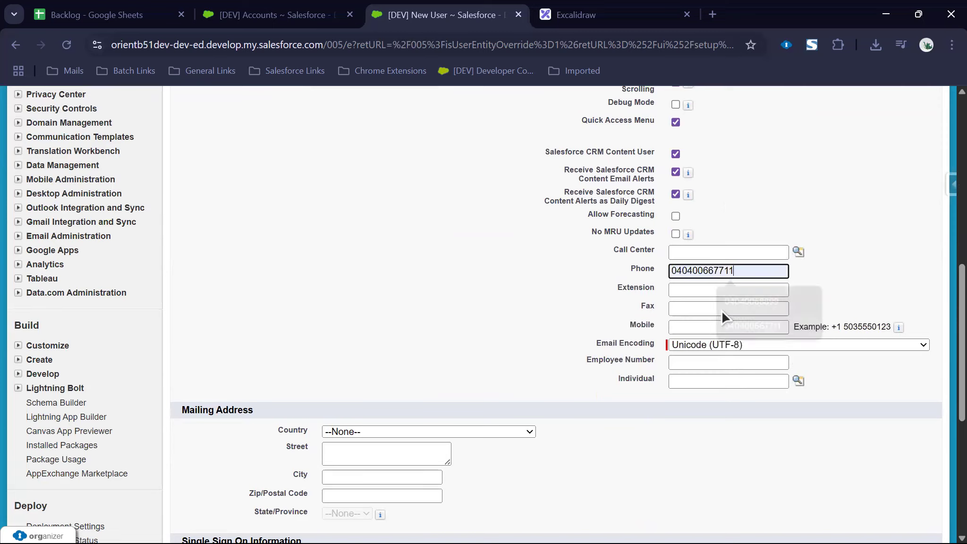
left_click_drag(724, 270, 744, 270)
type("22")
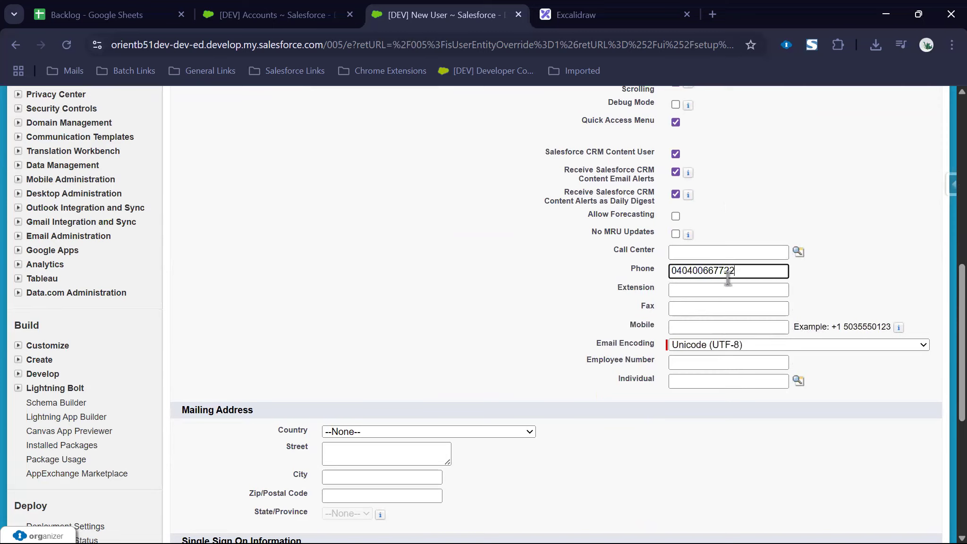
left_click(708, 288)
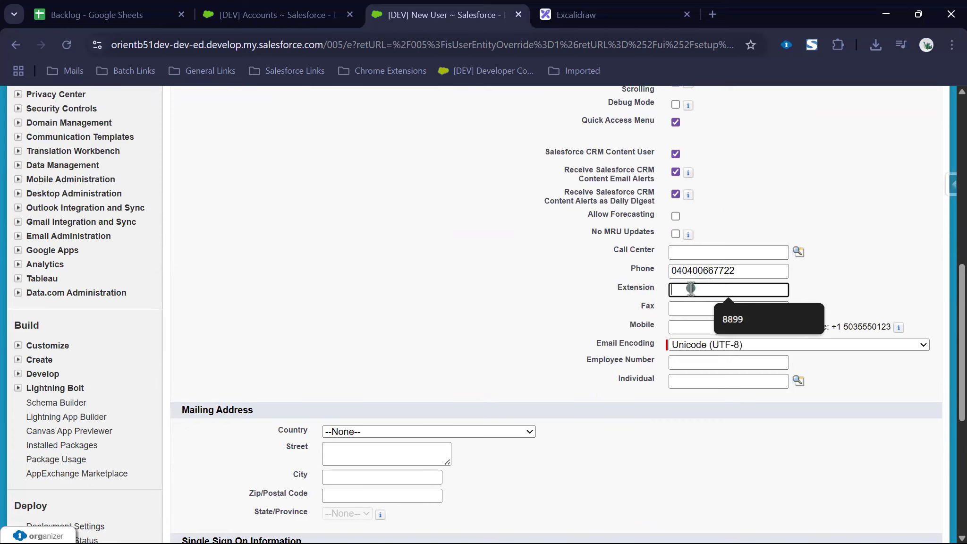
type("7722")
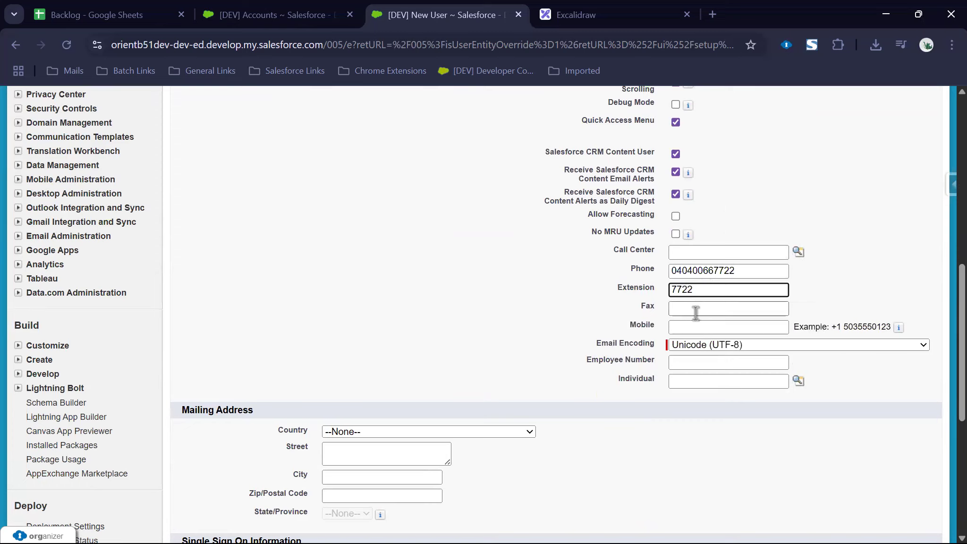
Step: Copy the phone number into Fax and fill Mobile from a saved number with new last four digits
left_click(695, 311)
double_click(712, 271)
key("ctrl+c")
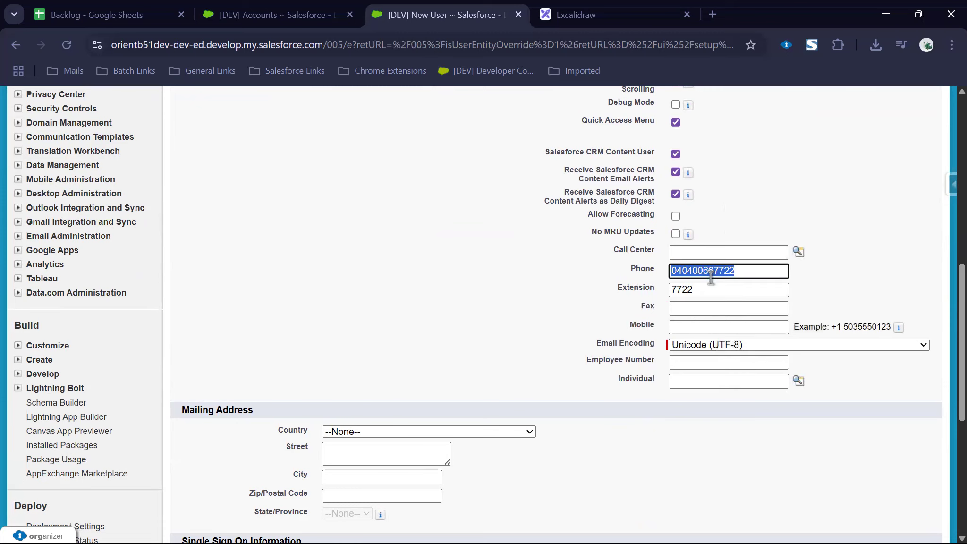
left_click(691, 308)
key("ctrl+v")
left_click(689, 329)
left_click(733, 358)
left_click_drag(716, 326, 743, 327)
key("BackSpace")
type("7722")
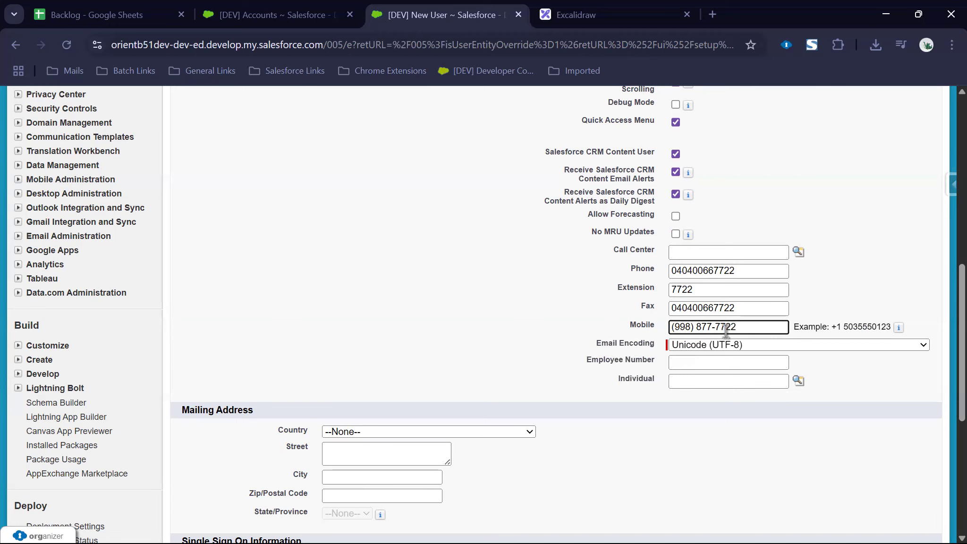
scroll(347, 148, "up", 5)
scroll(395, 207, "down", 5)
Step: Set the mailing Country to India and enter the street
left_click(432, 430)
type("india")
left_click(430, 422)
left_click(406, 446)
type("Tolichowk")
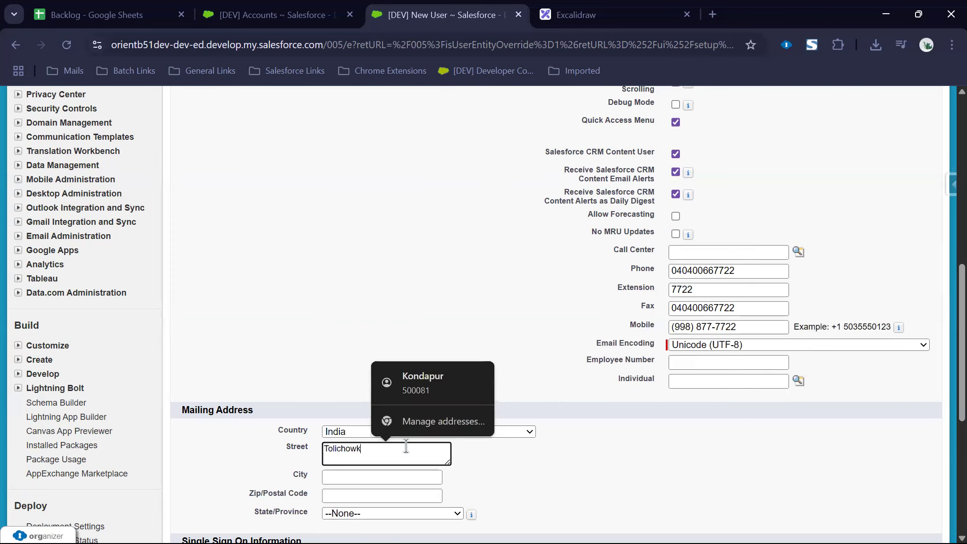
type("i")
key("Tab")
Step: Enter city Hyderabad and the postal code, and choose Telangana as the state
type("Hdyer")
key("BackSpace")
key("BackSpace")
key("BackSpace")
key("BackSpace")
type("yderabad")
key("Tab")
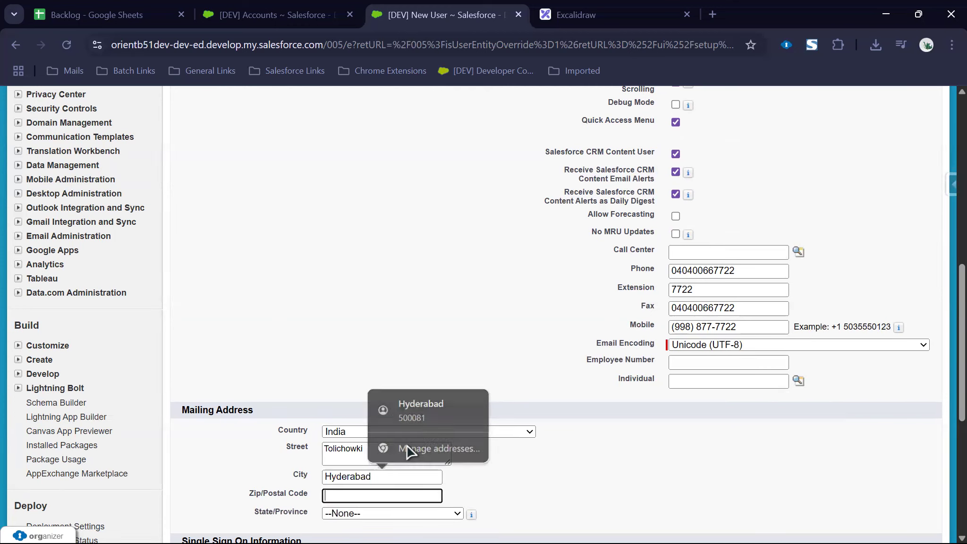
type("500081")
key("Tab")
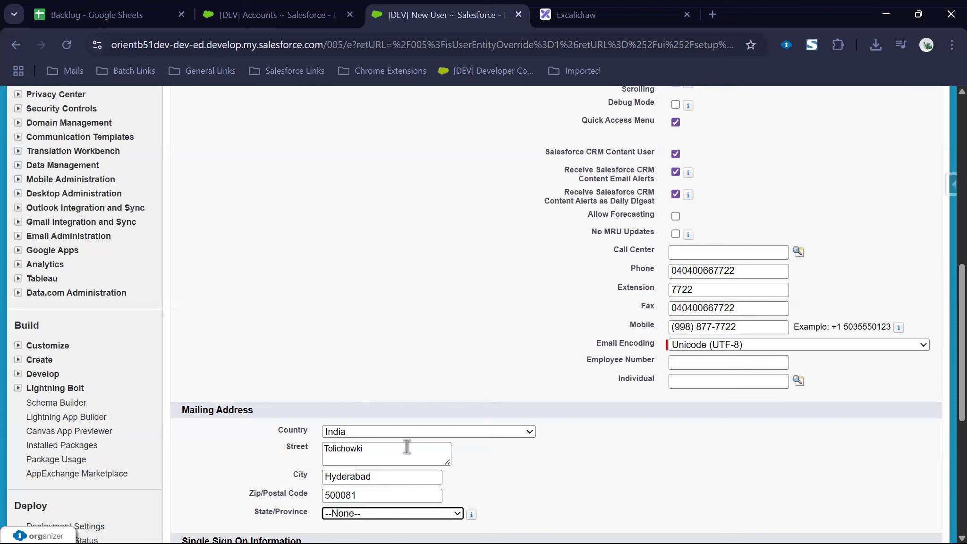
key("space")
type("te")
key("Return")
scroll(406, 445, "down", 2)
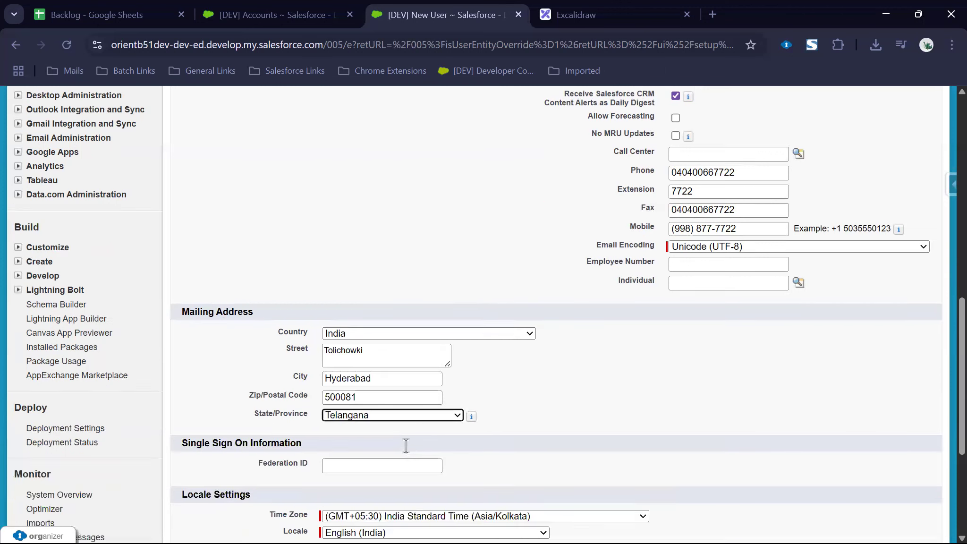
scroll(406, 446, "down", 3)
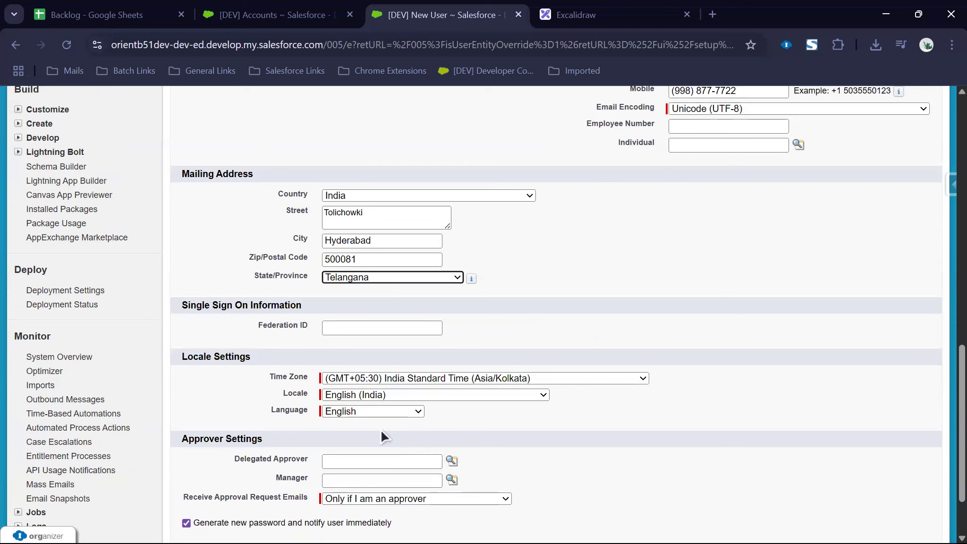
left_click(336, 328)
scroll(313, 325, "up", 15)
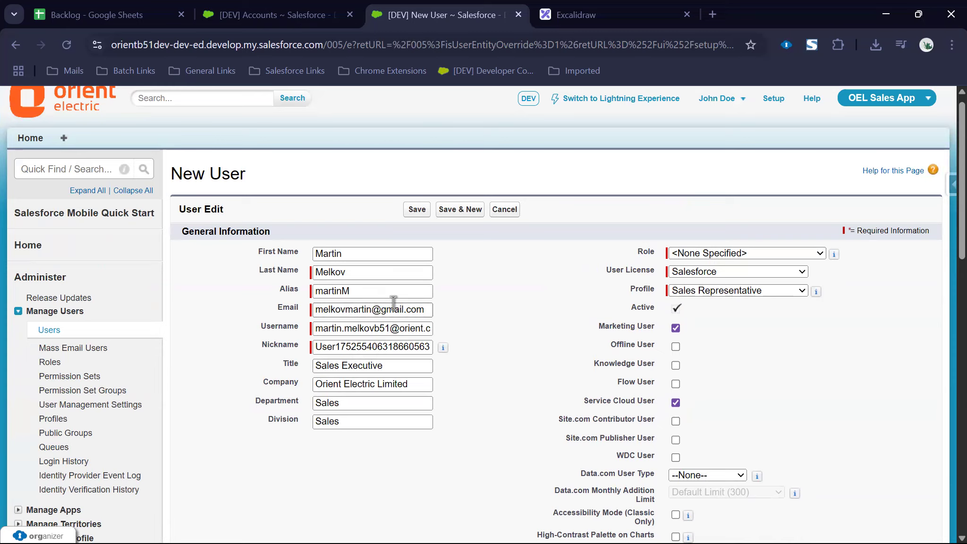
scroll(394, 304, "down", 15)
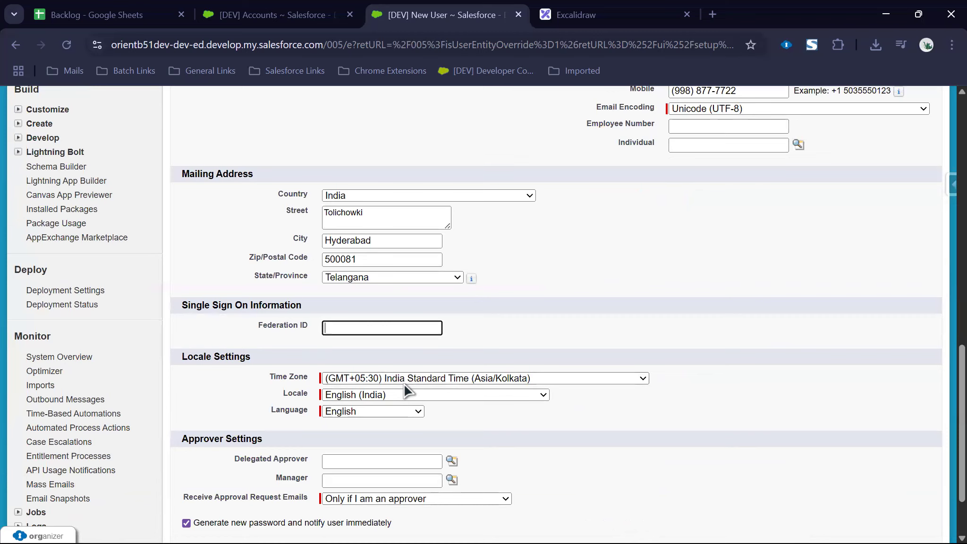
scroll(405, 389, "down", 2)
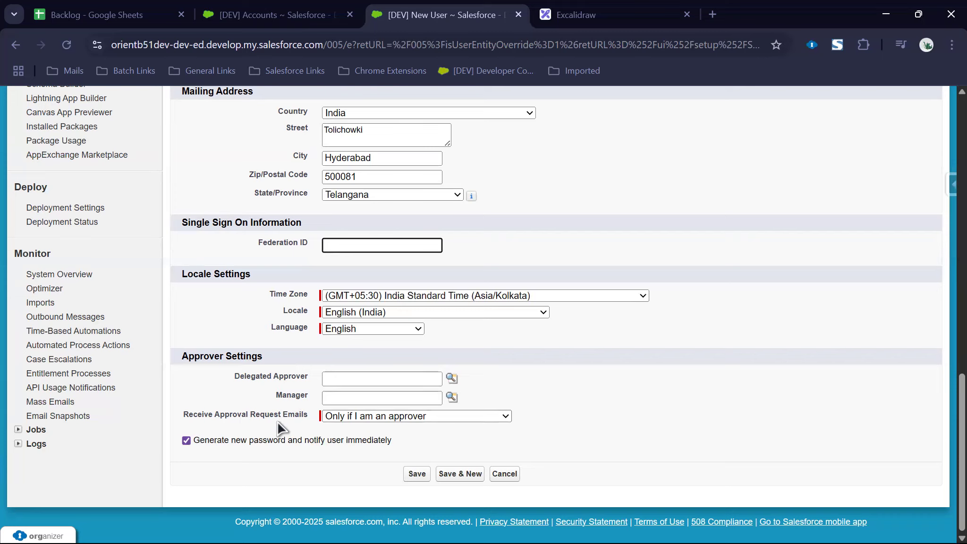
left_click(395, 417)
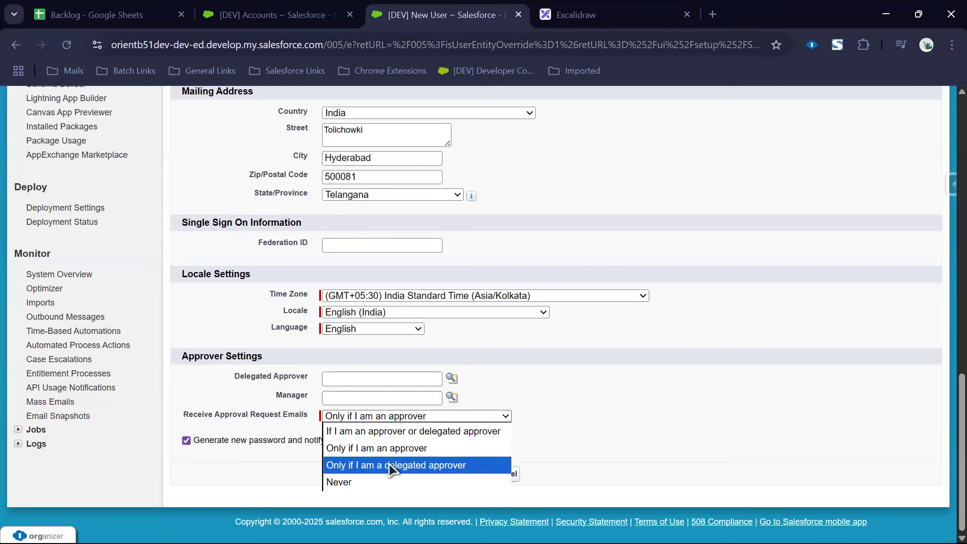
left_click(644, 406)
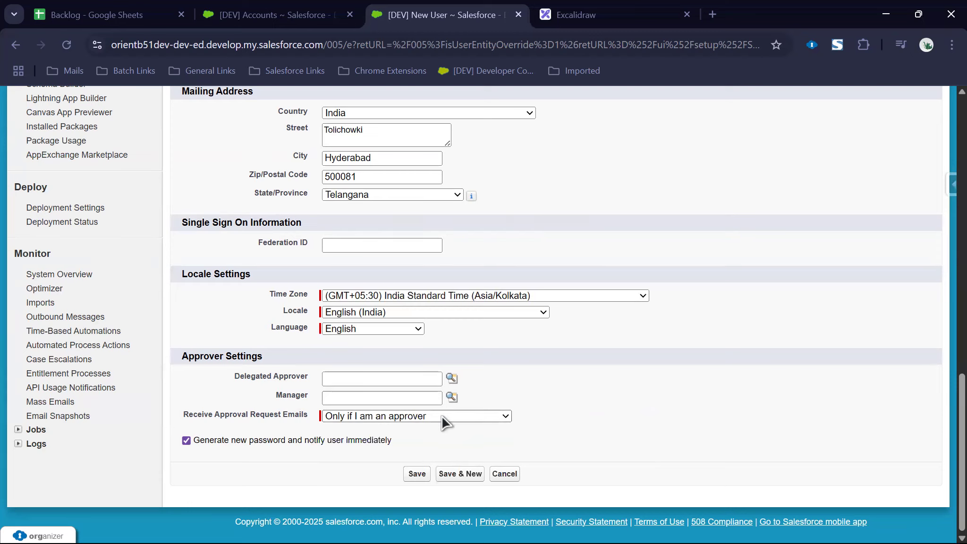
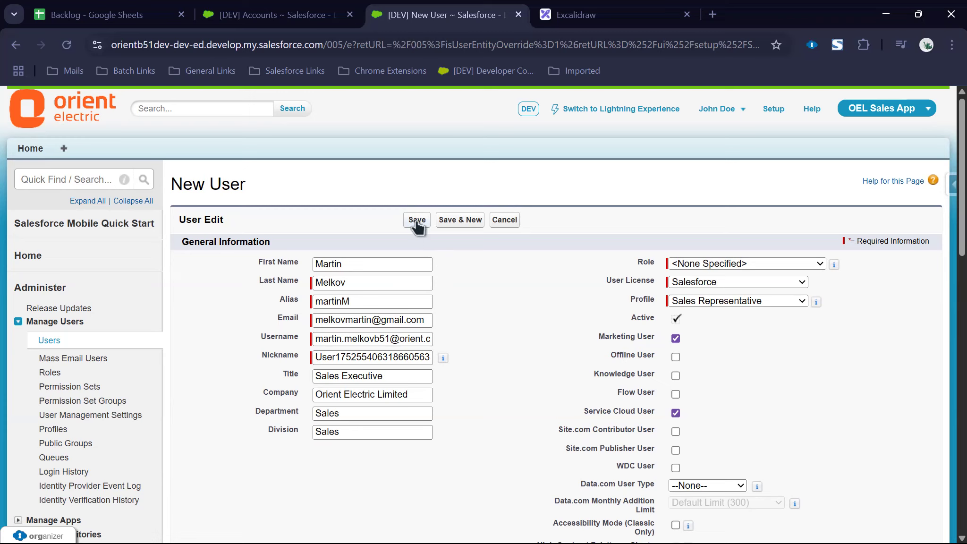
Step: Try saving the new user, hit the 'No Service Cloud User Licenses Available' error, and go back
left_click(416, 220)
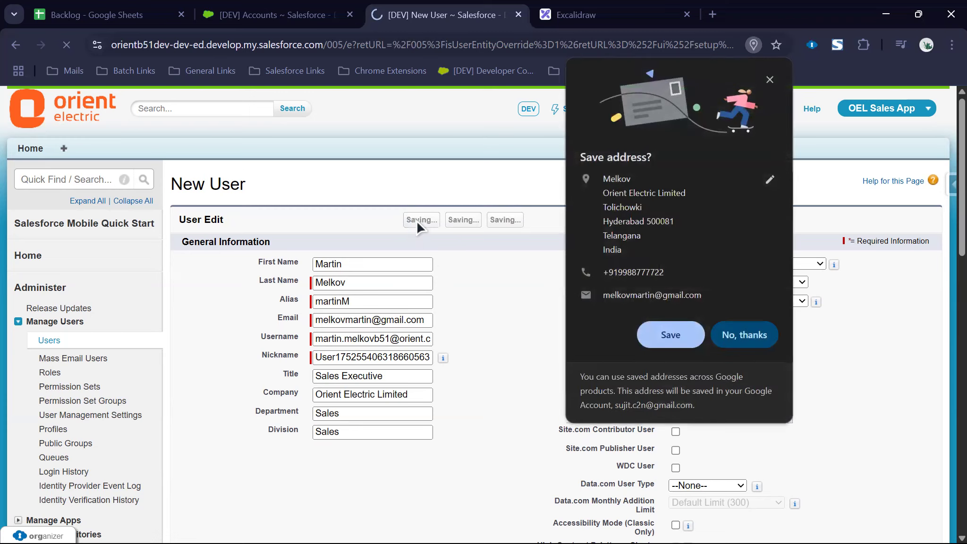
left_click(770, 80)
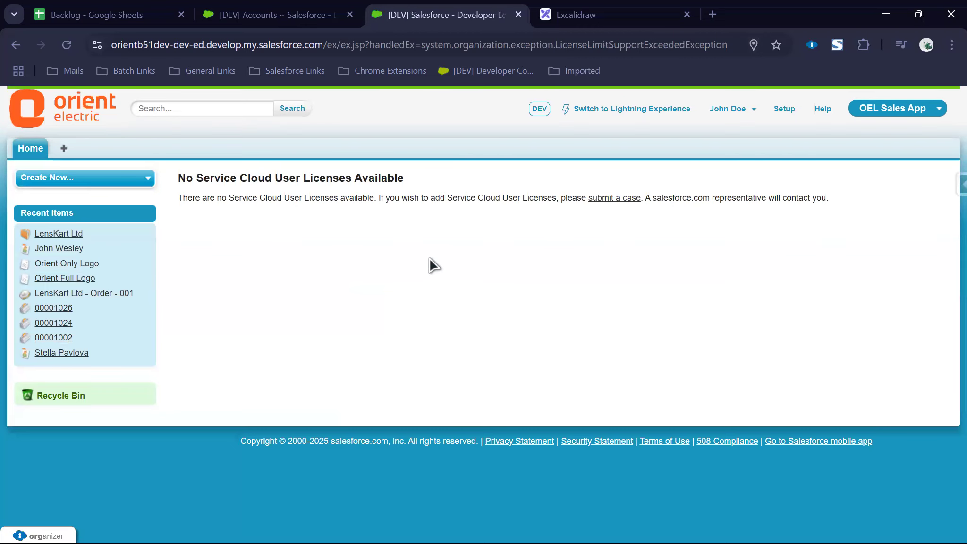
left_click_drag(194, 181, 443, 192)
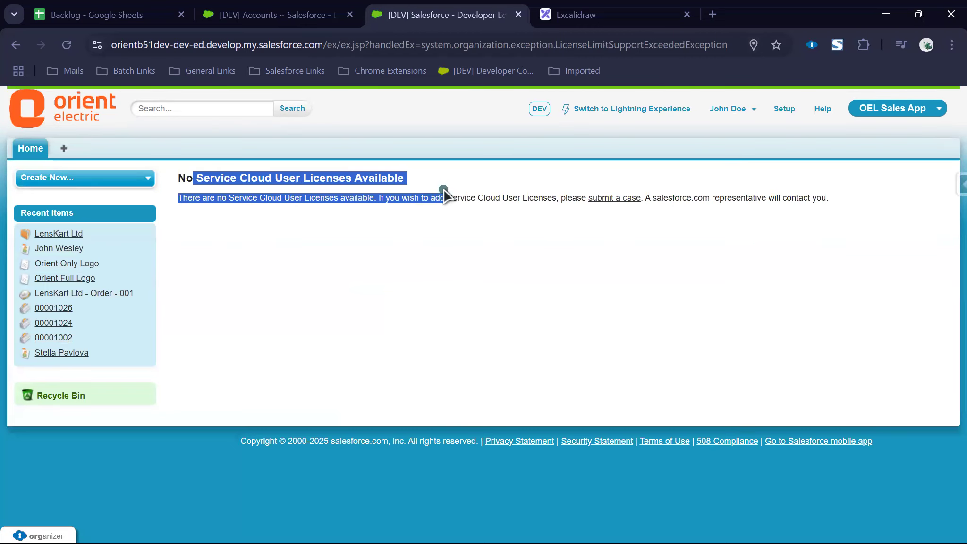
left_click(402, 295)
left_click(17, 44)
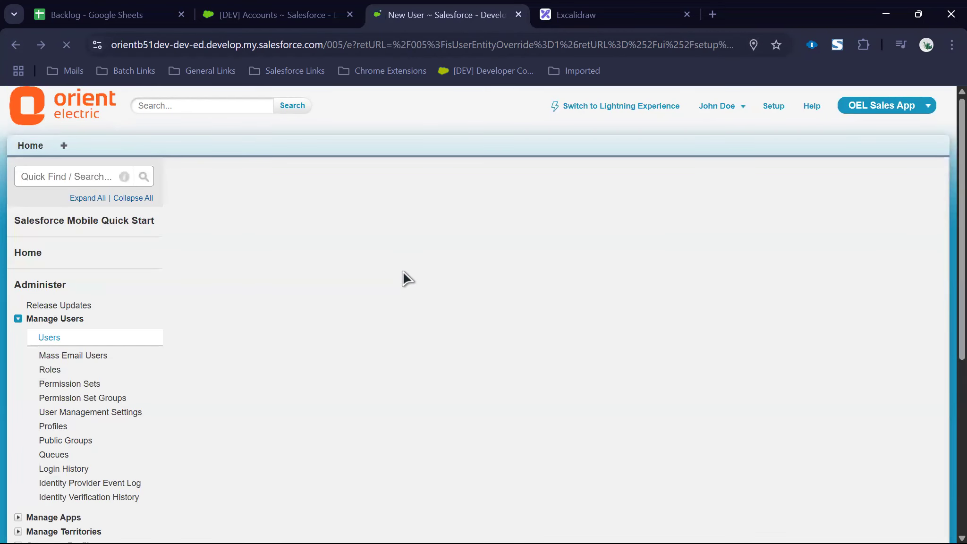
Step: Fill Employee Number from the suggested value, replacing its trailing digits with 7722
scroll(431, 290, "down", 10)
scroll(432, 290, "up", 15)
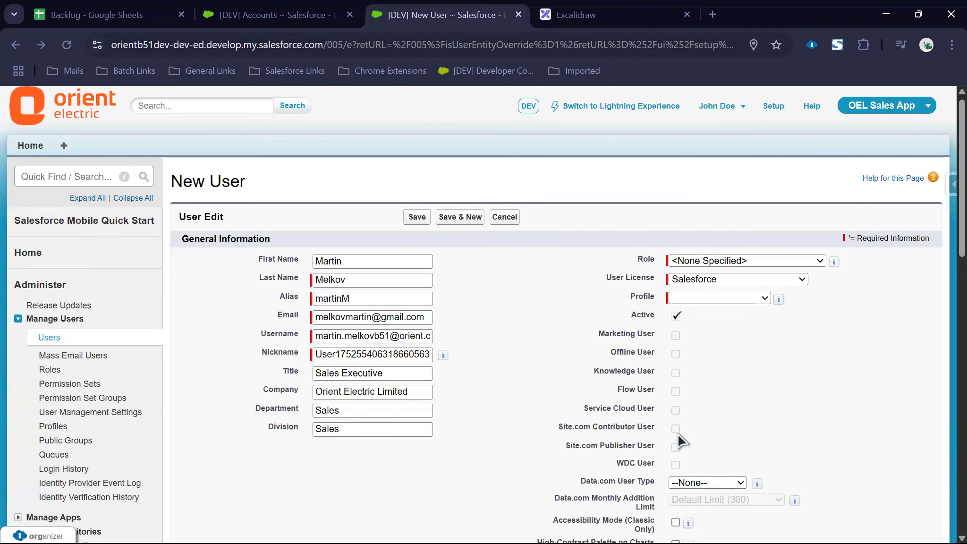
scroll(491, 411, "down", 10)
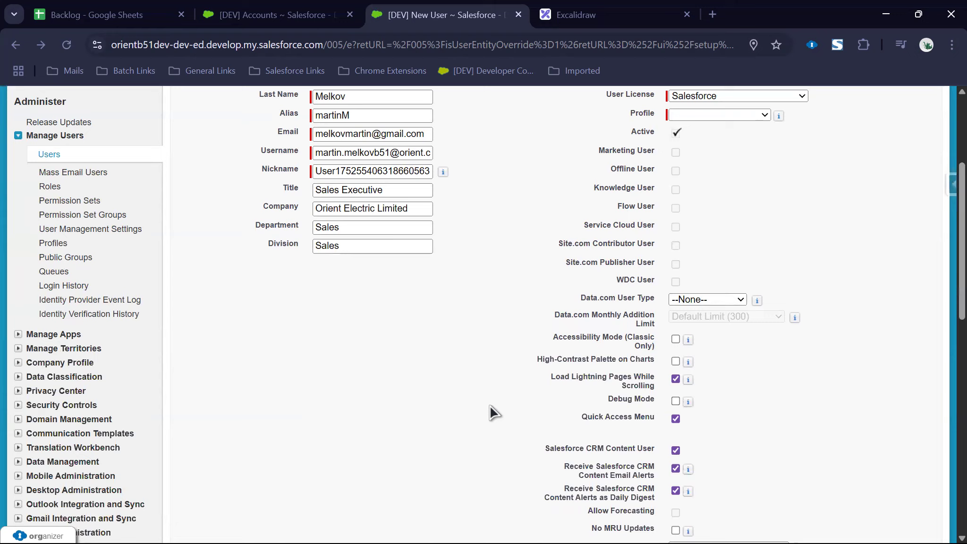
scroll(491, 411, "down", 3)
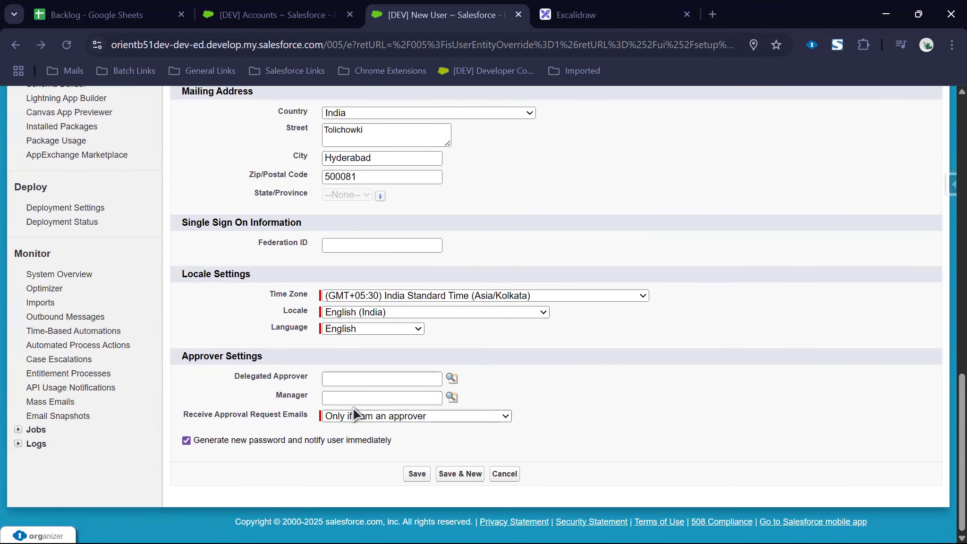
scroll(390, 352, "up", 5)
scroll(341, 402, "up", 5)
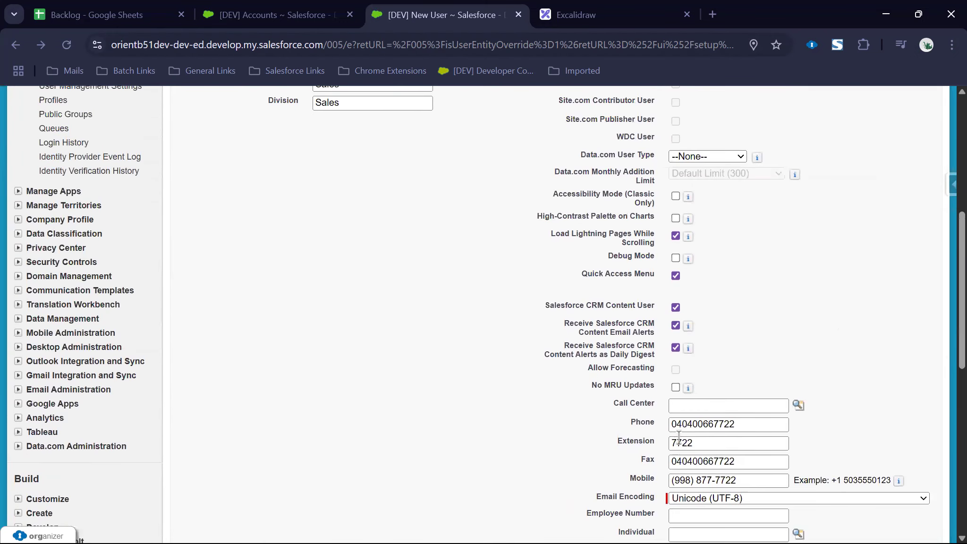
left_click(669, 518)
type("OEL8899")
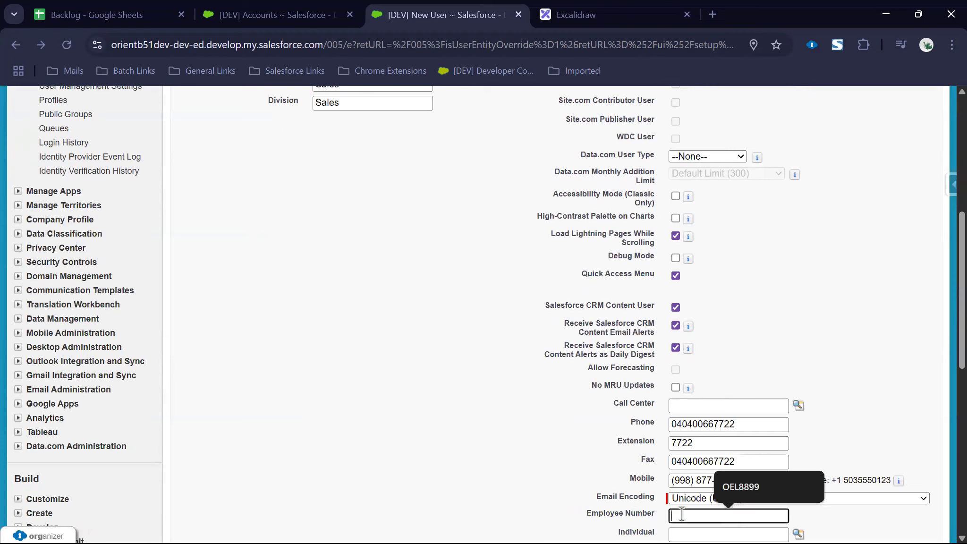
left_click_drag(693, 515, 711, 516)
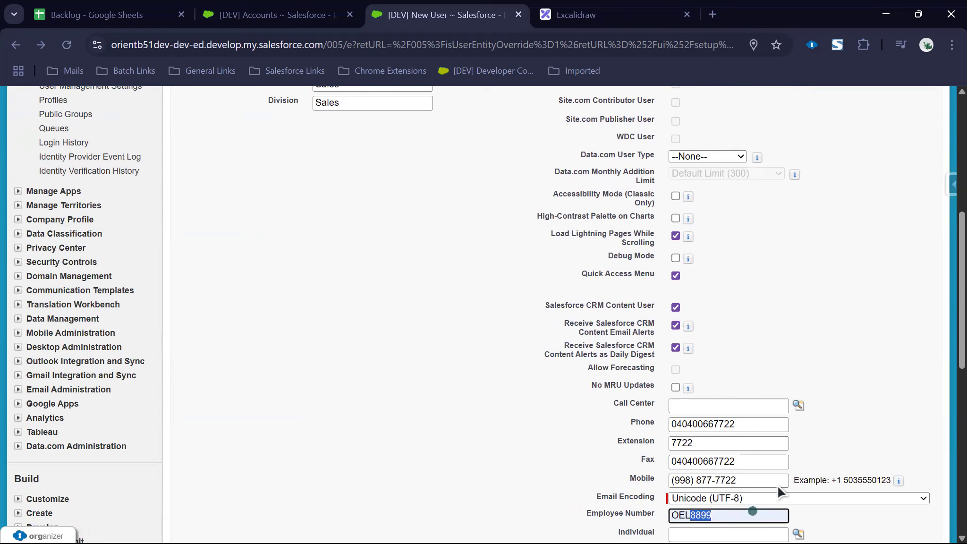
type("7722")
scroll(672, 430, "up", 5)
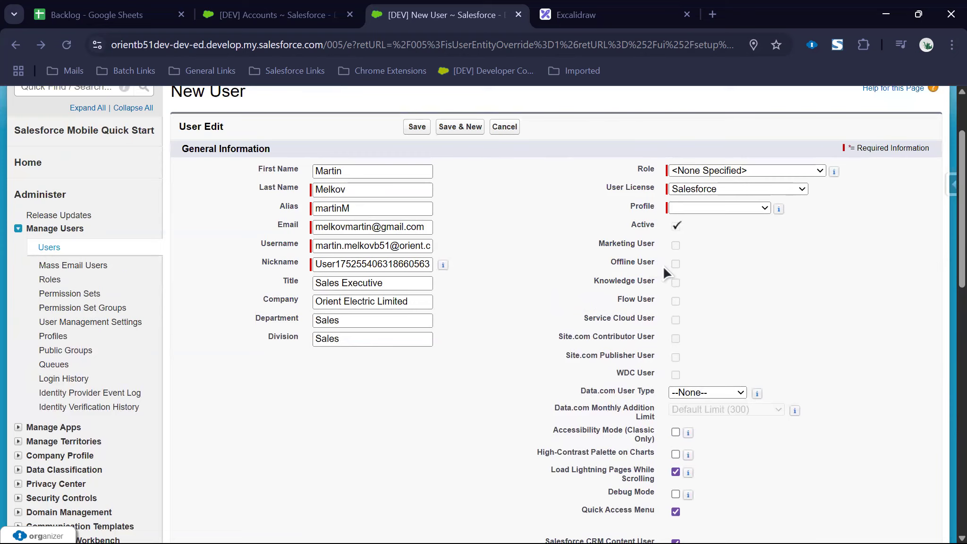
Step: Find Company Information via Quick Find 'company' and open it in a new tab
scroll(68, 146, "up", 2)
left_click(52, 176)
type("company")
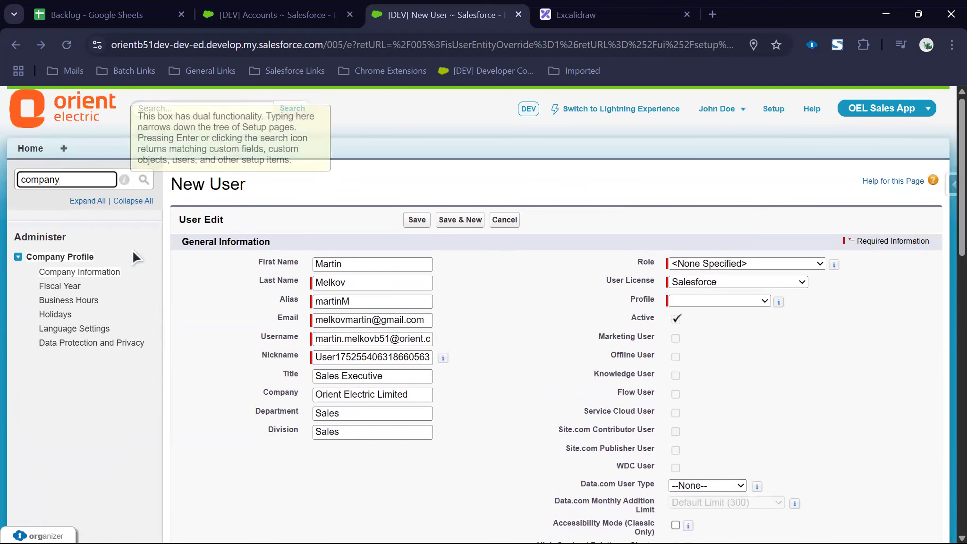
right_click(116, 272)
left_click(134, 291)
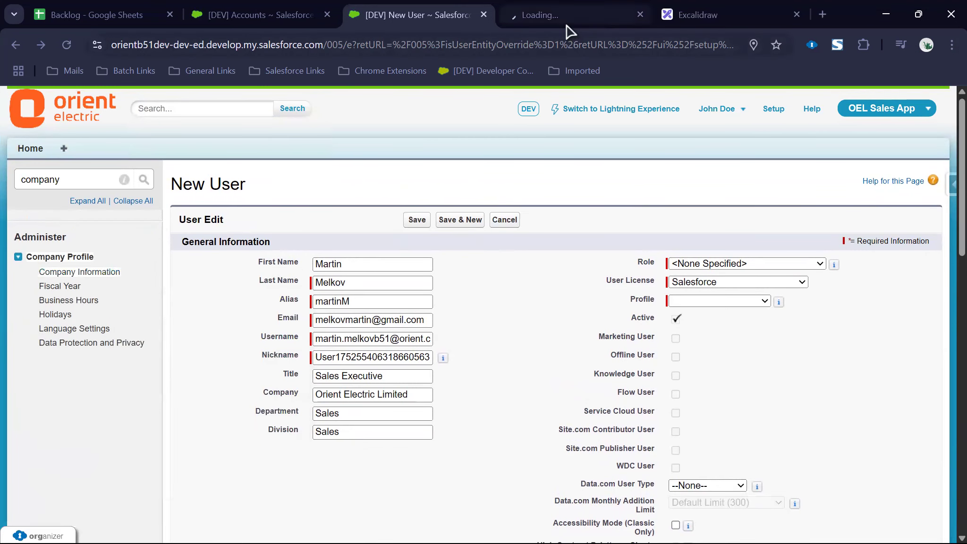
left_click(566, 18)
Step: Check the Feature Licenses list to see all Service Cloud User licences are used
scroll(439, 397, "down", 15)
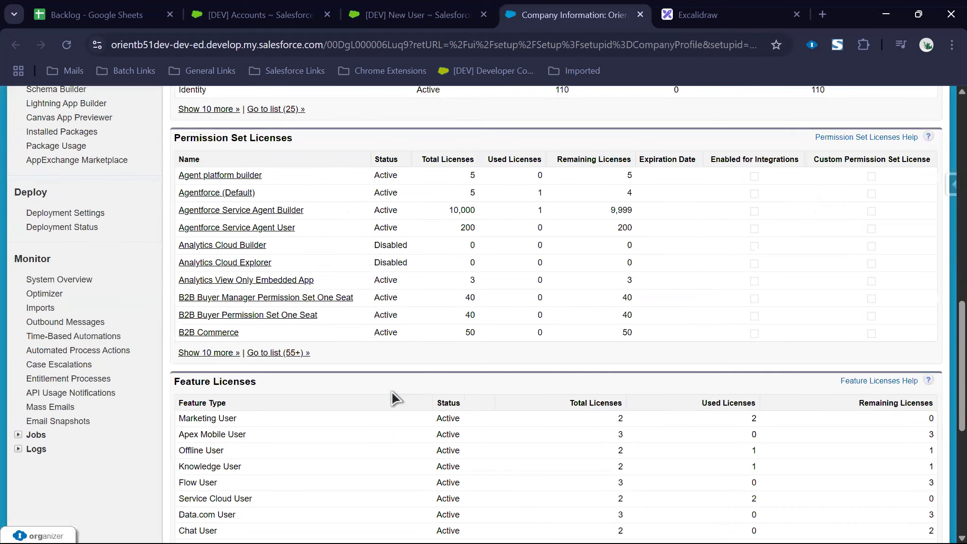
scroll(390, 398, "down", 5)
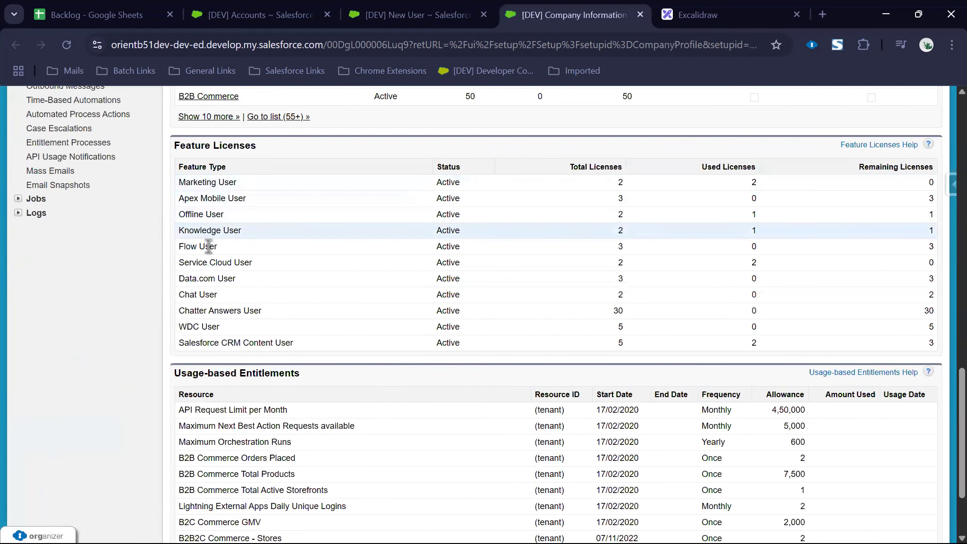
left_click_drag(173, 262, 255, 263)
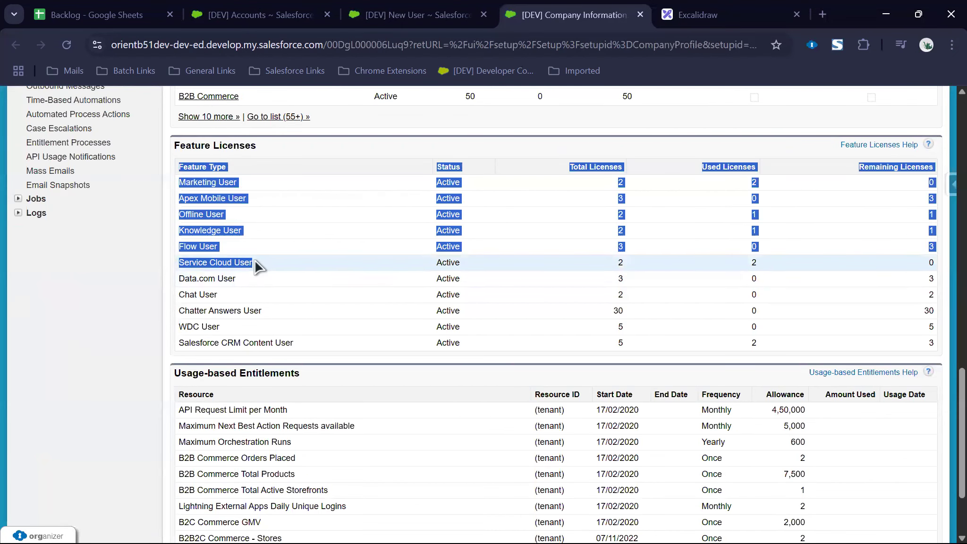
triple_click(254, 260)
left_click_drag(613, 265, 637, 269)
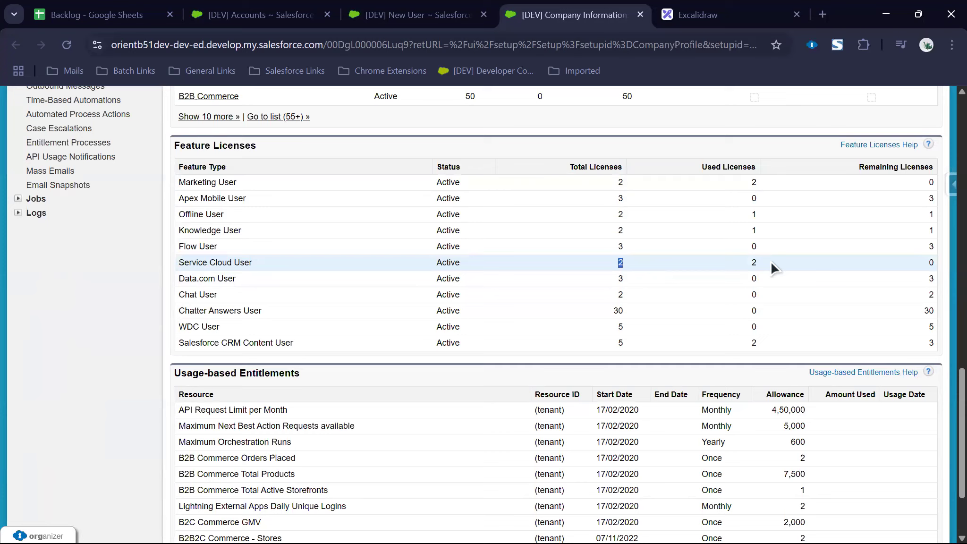
scroll(526, 305, "up", 15)
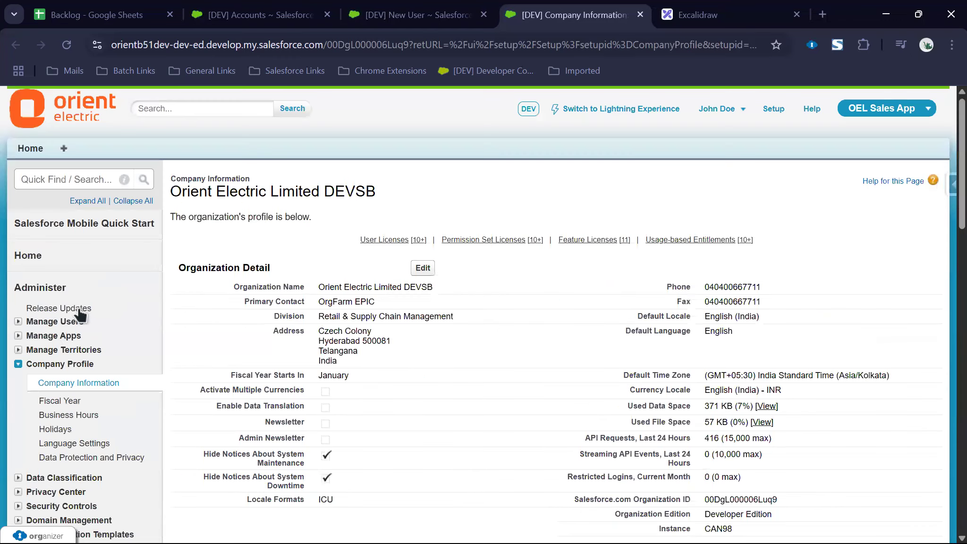
Step: In a new Users tab, untick Marketing User and Service Cloud User on the other System Administrator and save
left_click(18, 321)
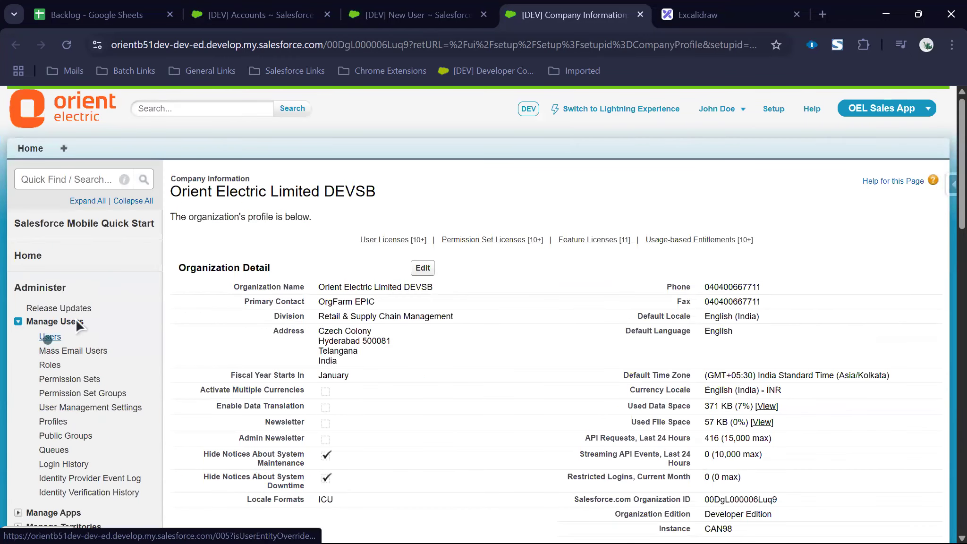
middle_click(50, 336)
left_click(588, 16)
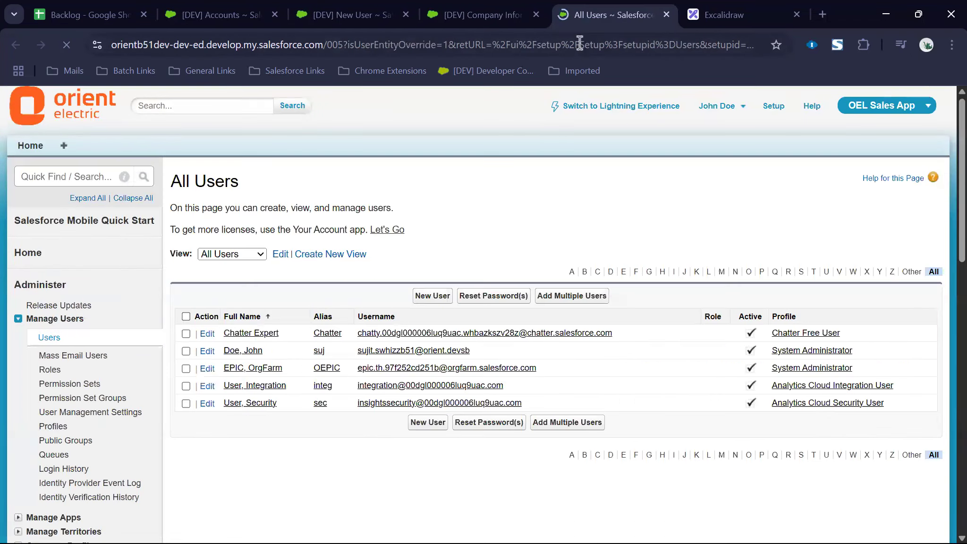
left_click(207, 371)
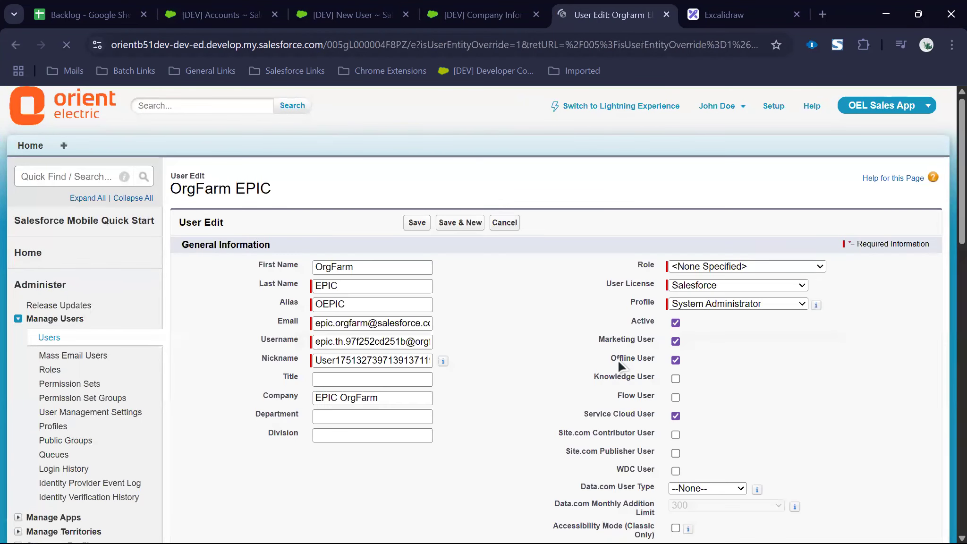
left_click(675, 341)
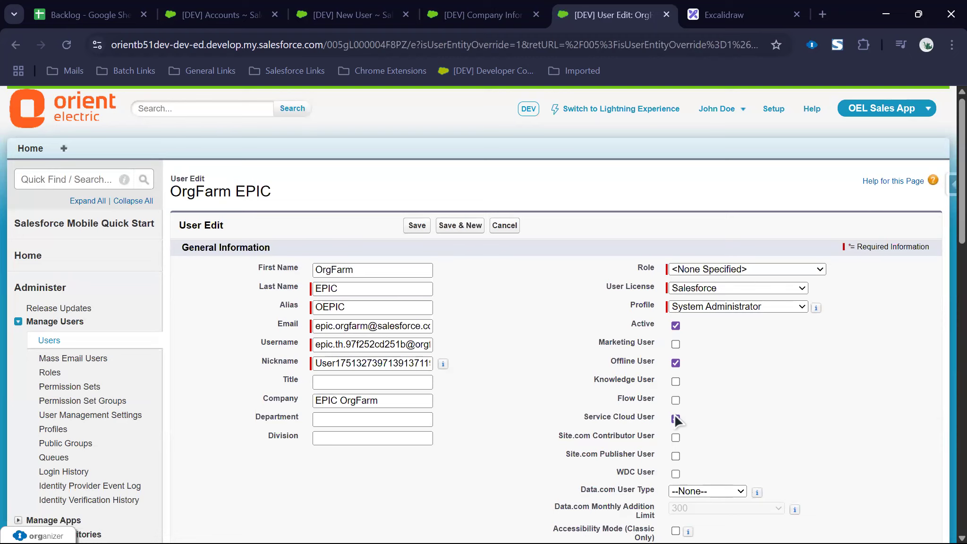
left_click(417, 226)
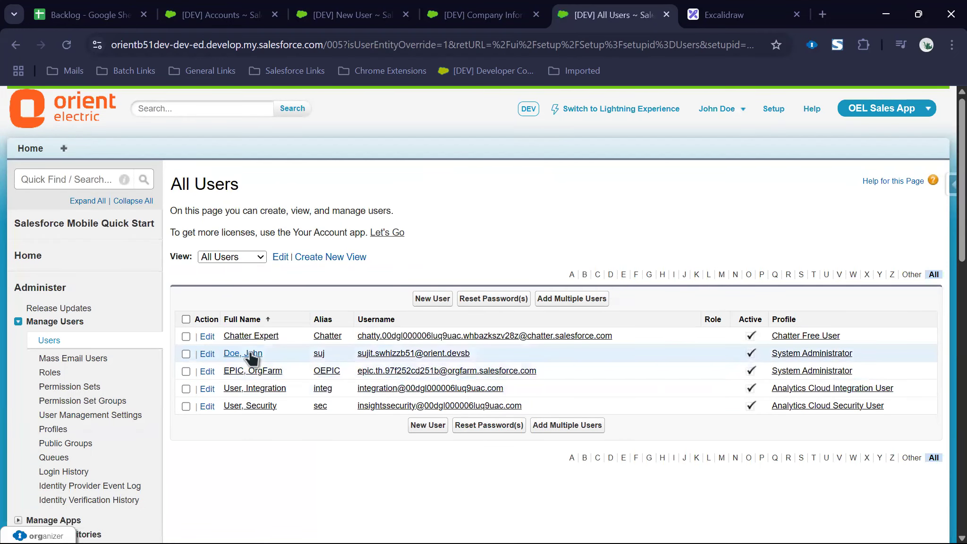
left_click(251, 368)
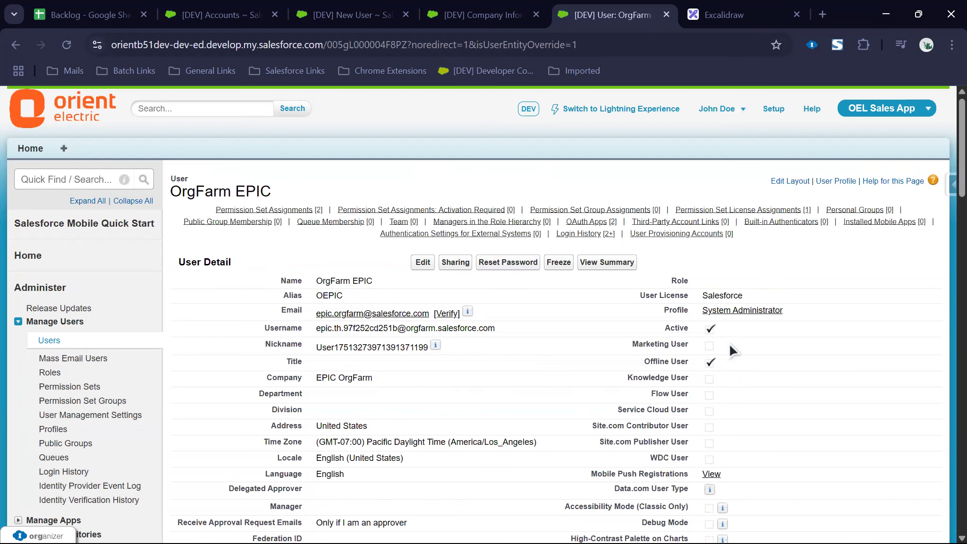
key("ctrl+shift+Tab")
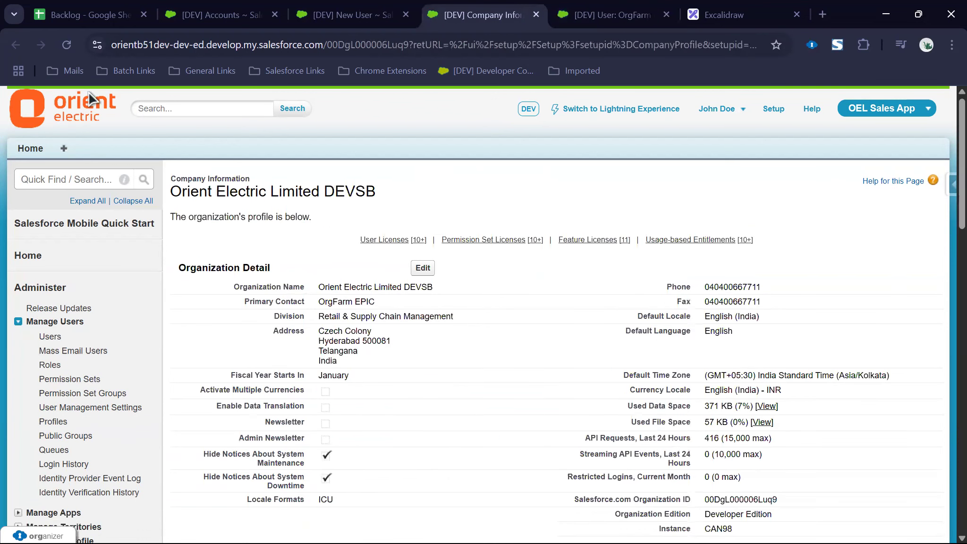
Step: Refresh Company Information and check the used counts for Service Cloud User and Marketing User licences
left_click(67, 45)
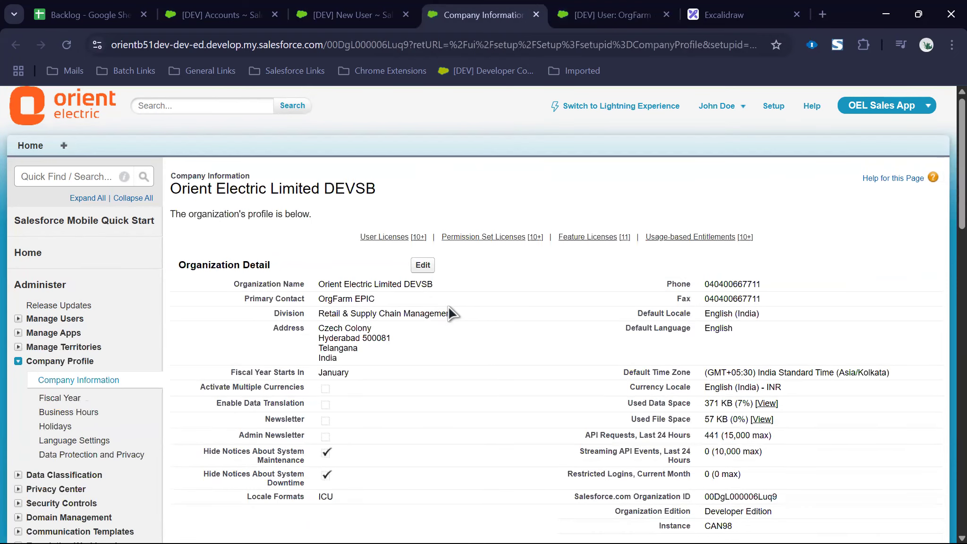
scroll(419, 418, "down", 10)
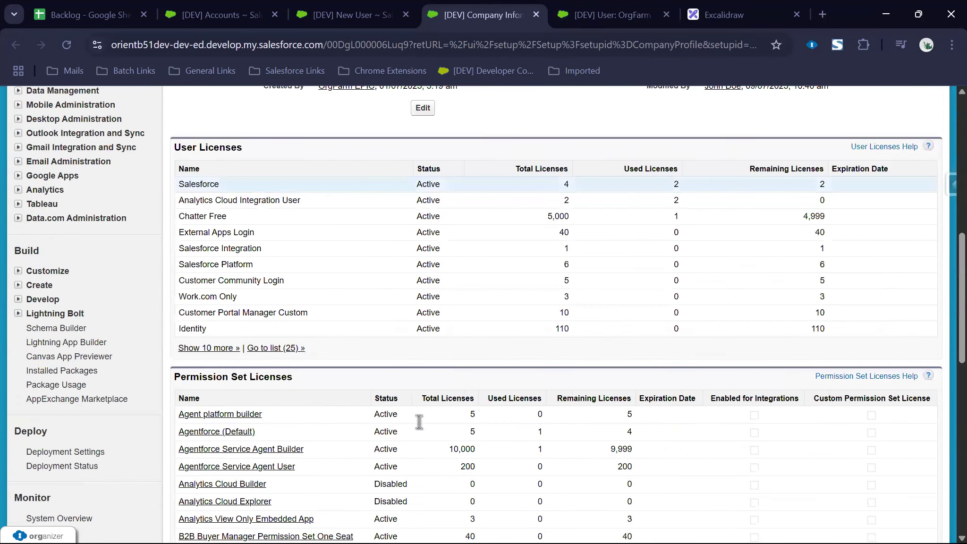
scroll(378, 462, "down", 5)
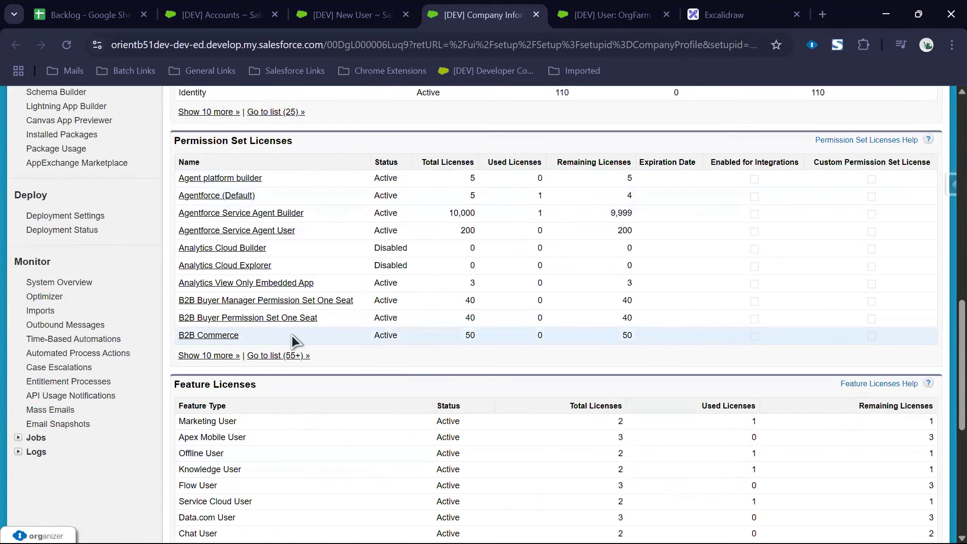
scroll(275, 319, "up", 4)
scroll(277, 319, "down", 9)
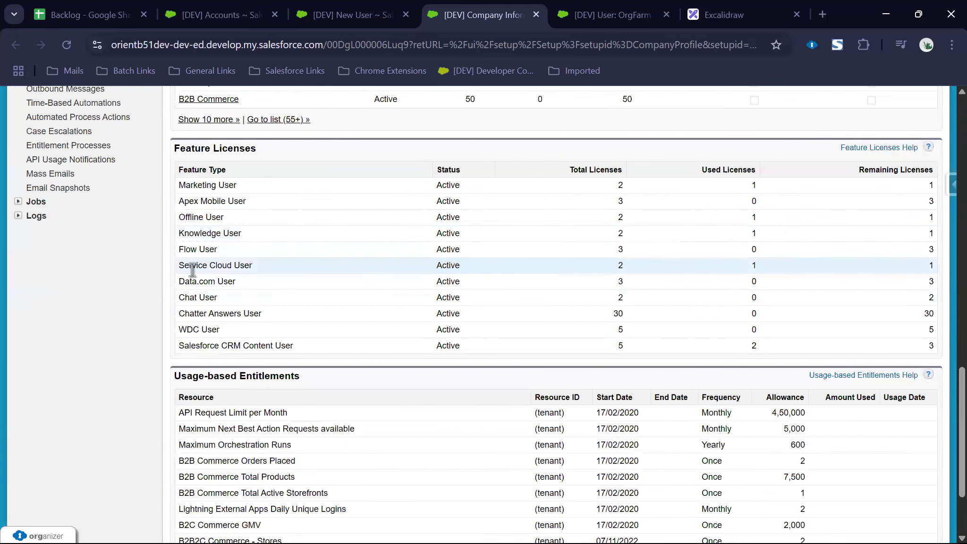
left_click_drag(192, 269, 317, 264)
double_click(754, 265)
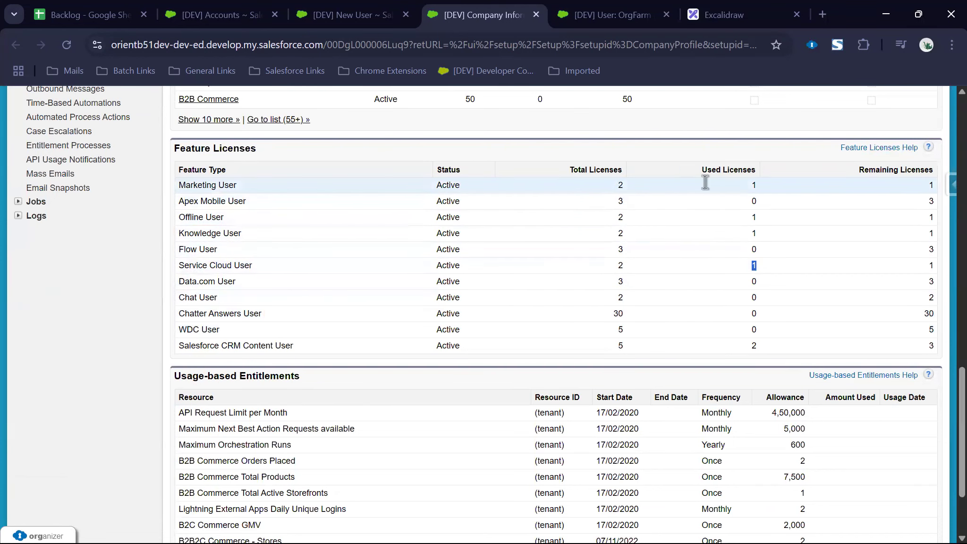
double_click(757, 187)
key("ctrl+shift+Tab")
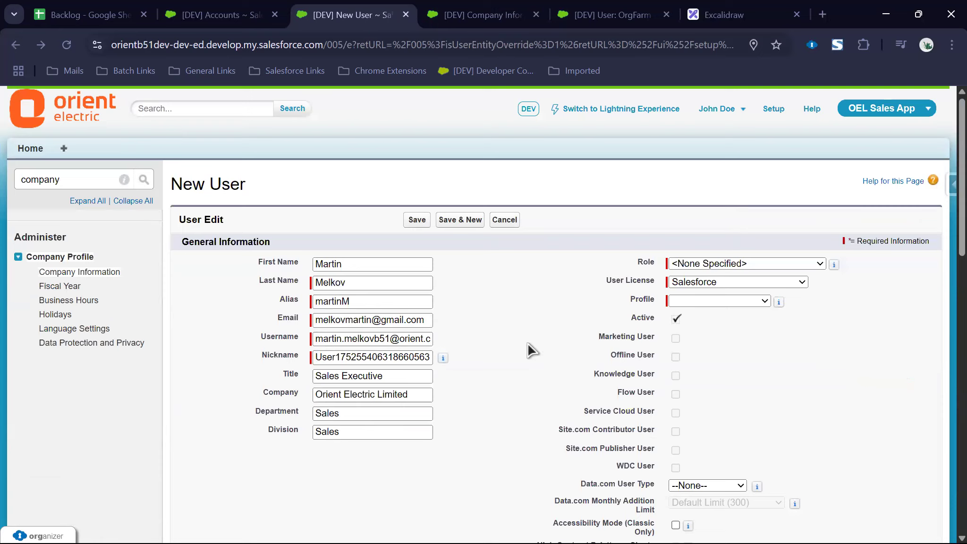
Step: Set User License to Salesforce and Profile to Sales Representative
left_click(758, 302)
left_click(748, 304)
left_click(718, 283)
left_click(727, 398)
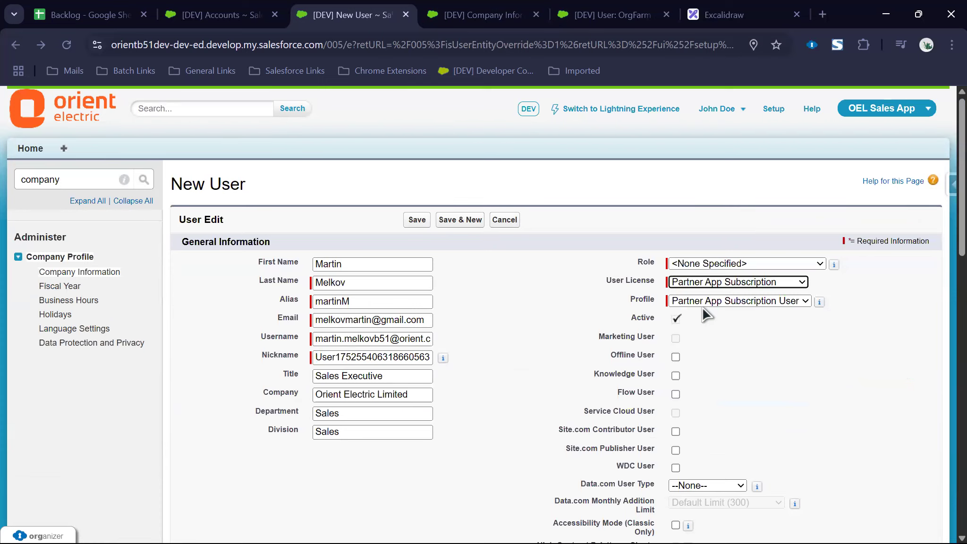
left_click(708, 302)
left_click(708, 302)
left_click(723, 282)
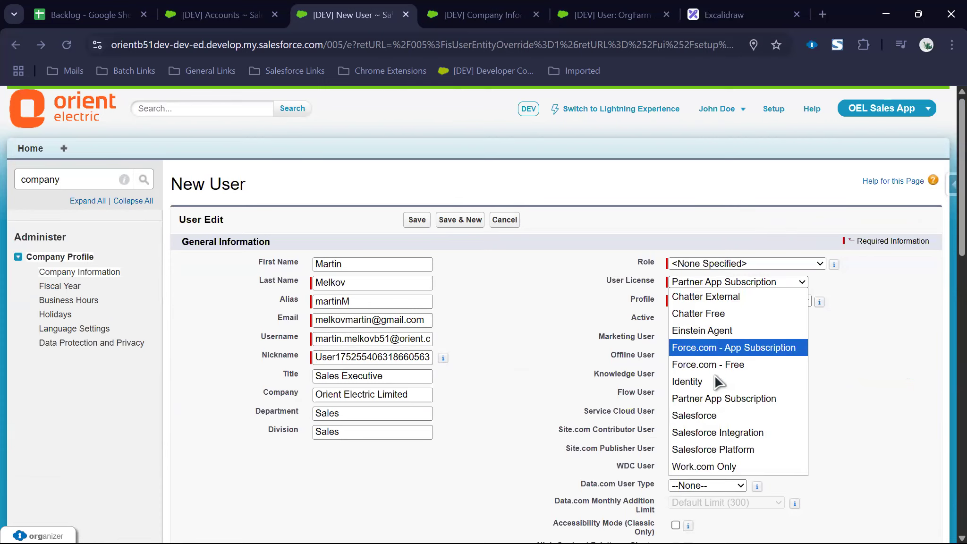
left_click(722, 416)
left_click(712, 301)
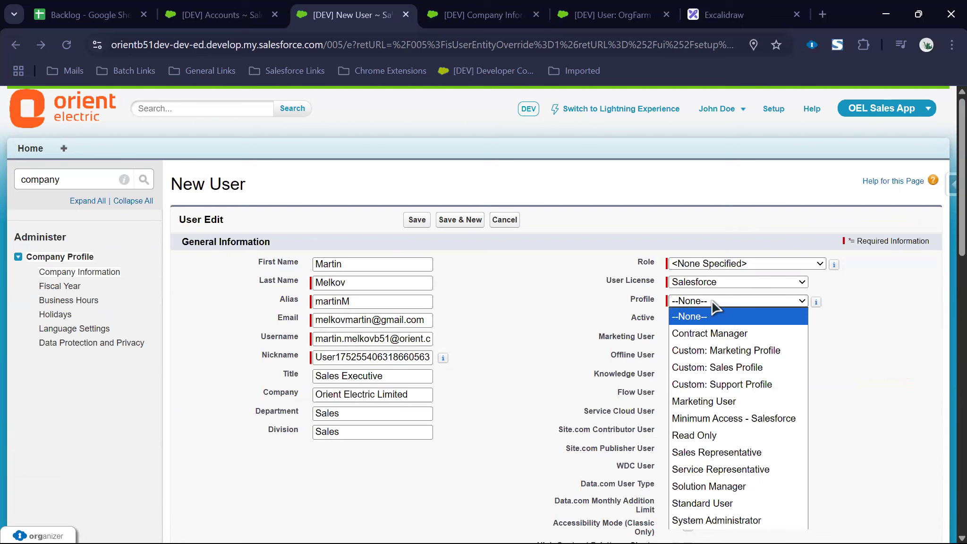
left_click(731, 454)
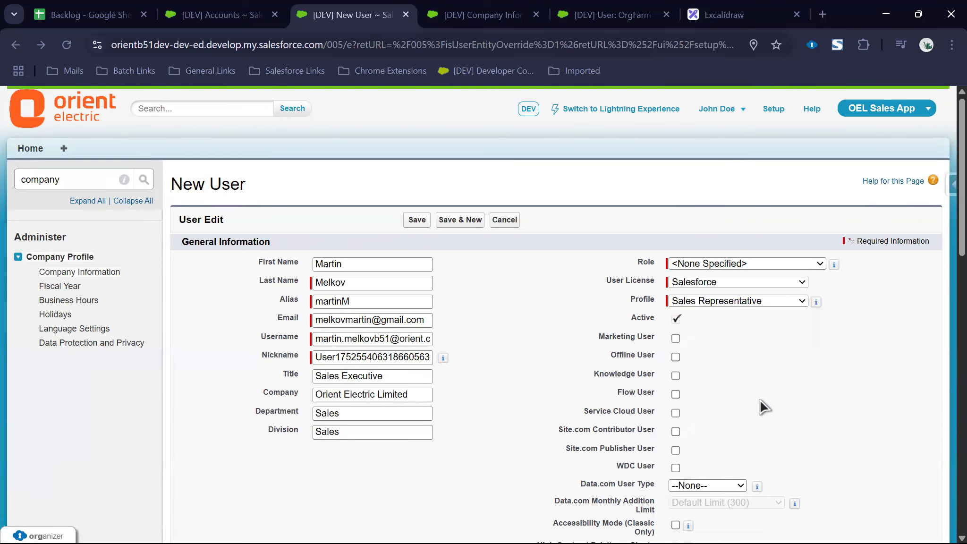
Step: Enable Marketing User, leave Service Cloud User off, and save the new user
left_click(676, 412)
left_click(676, 338)
left_click(675, 414)
scroll(447, 451, "down", 10)
left_click(419, 474)
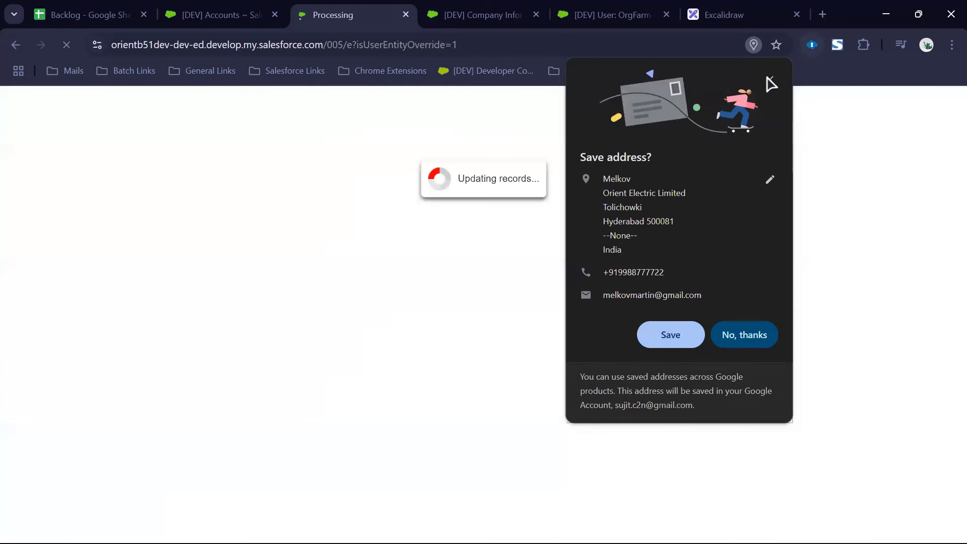
left_click(770, 80)
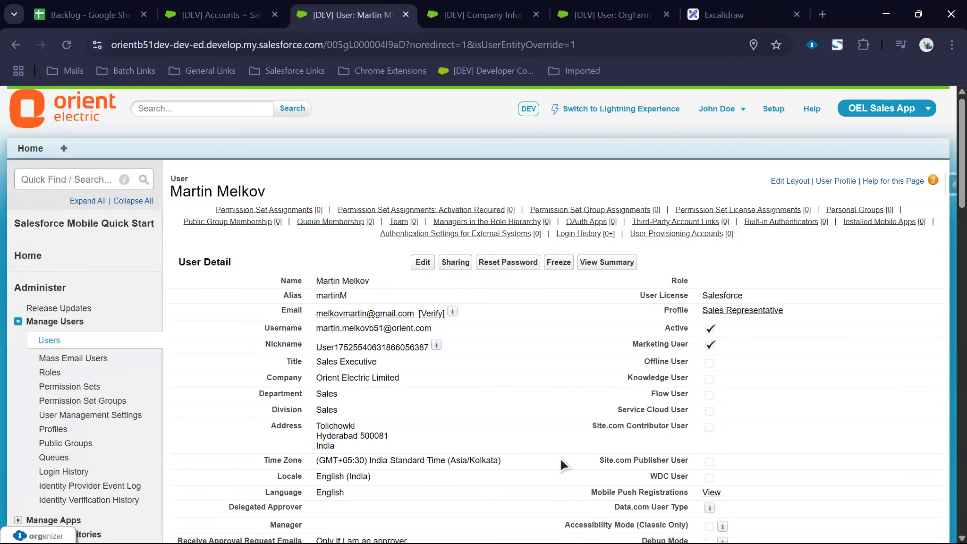
key("super")
Step: Open the 'Welcome to Salesforce: Verify your account' email in Gmail and verify the account
left_click(565, 524)
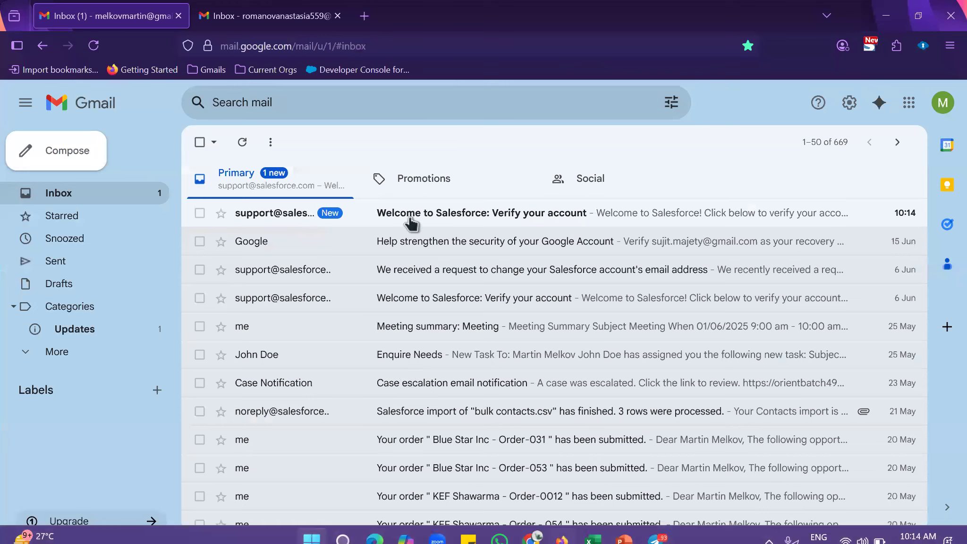
left_click(442, 213)
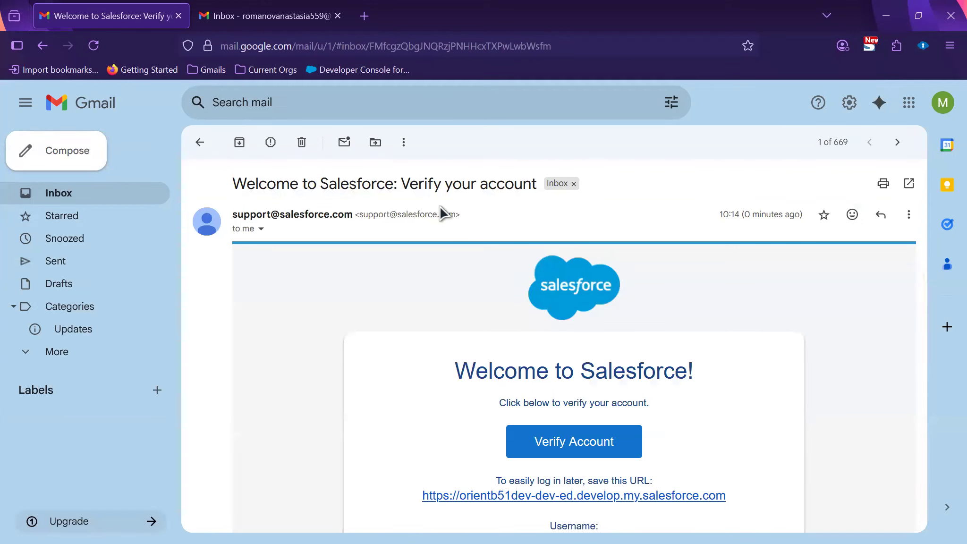
scroll(519, 255, "down", 5)
left_click_drag(421, 239, 752, 245)
left_click(753, 248)
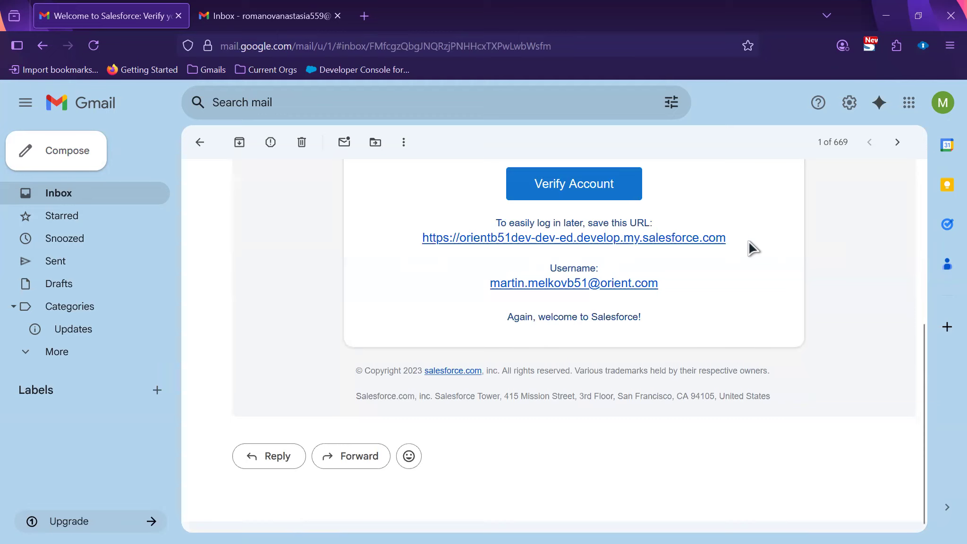
left_click(613, 200)
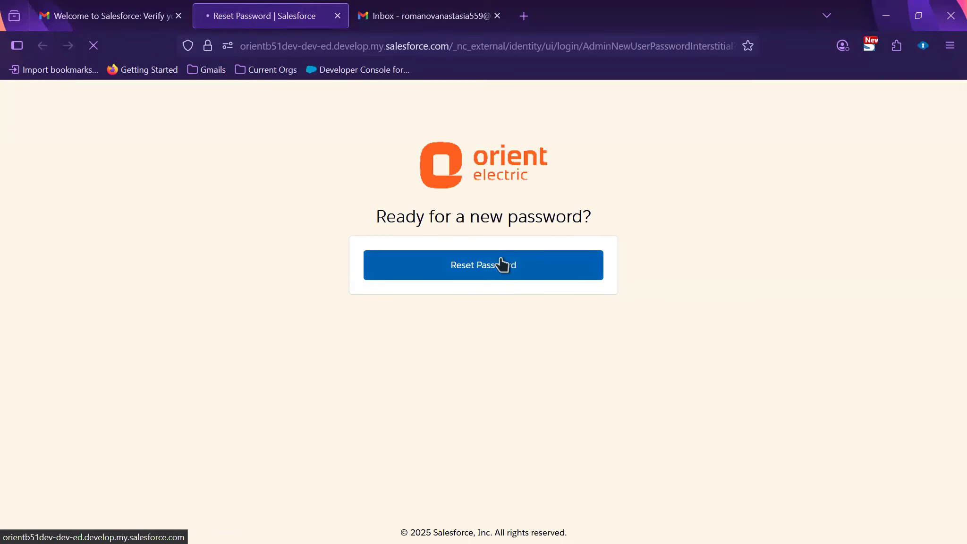
Step: Copy the shared password from cell G2 of the credentials workbook and start the password reset
key("alt+Tab")
left_click(501, 345)
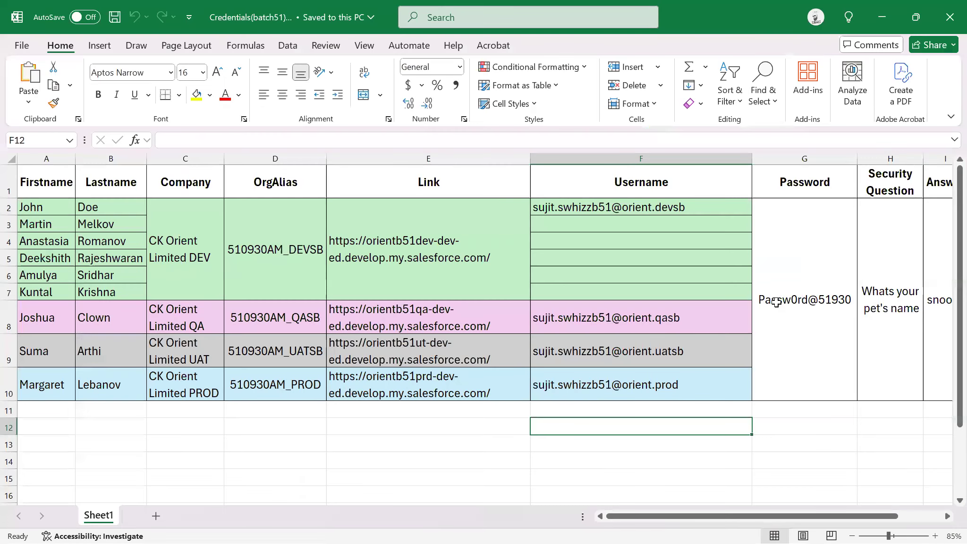
left_click(775, 302)
key("ctrl+c")
left_click(509, 274)
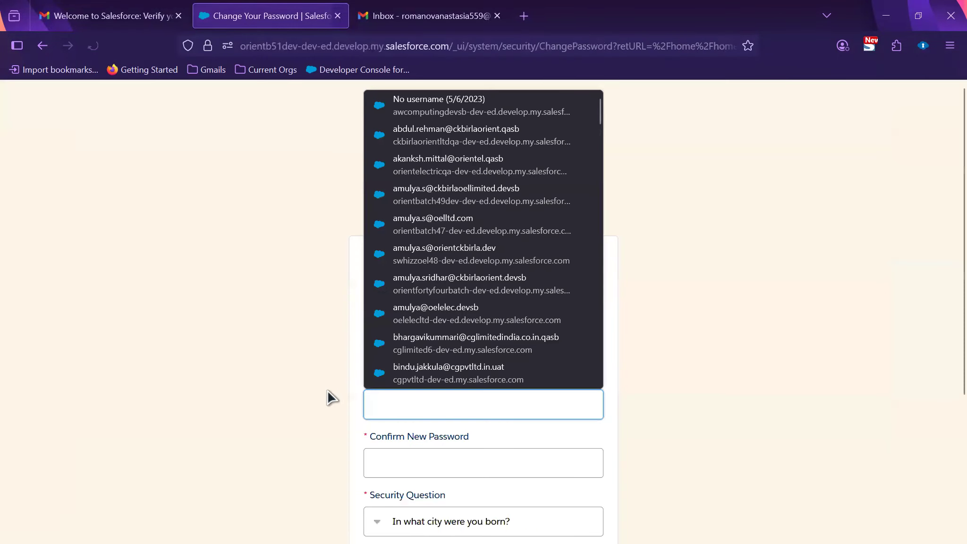
Step: Paste the copied password into both the New and Confirm Password fields
left_click(388, 411)
key("ctrl+v")
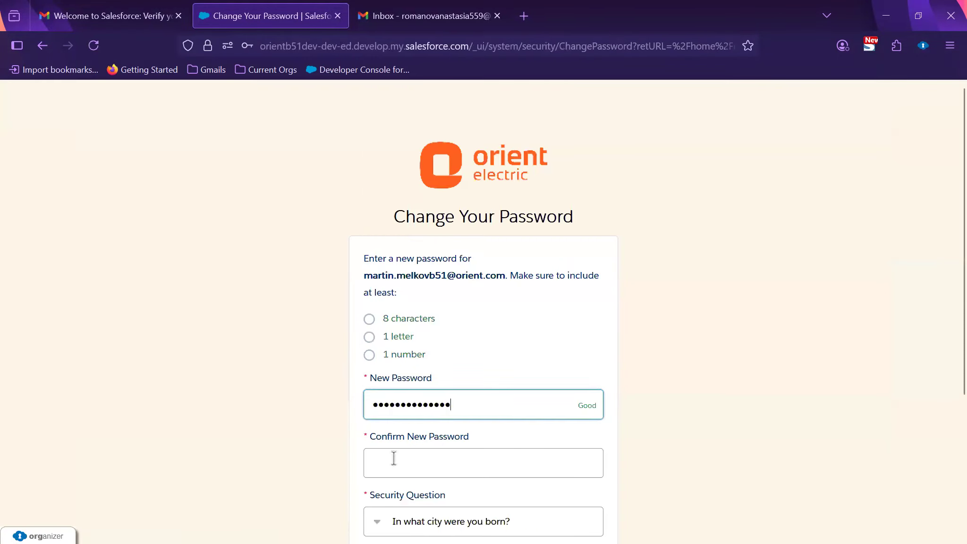
left_click(394, 458)
key("ctrl+v")
scroll(394, 339, "down", 4)
Step: Choose 'What is your pet's name?', enter the answer, submit, then select the username in the email
left_click(398, 323)
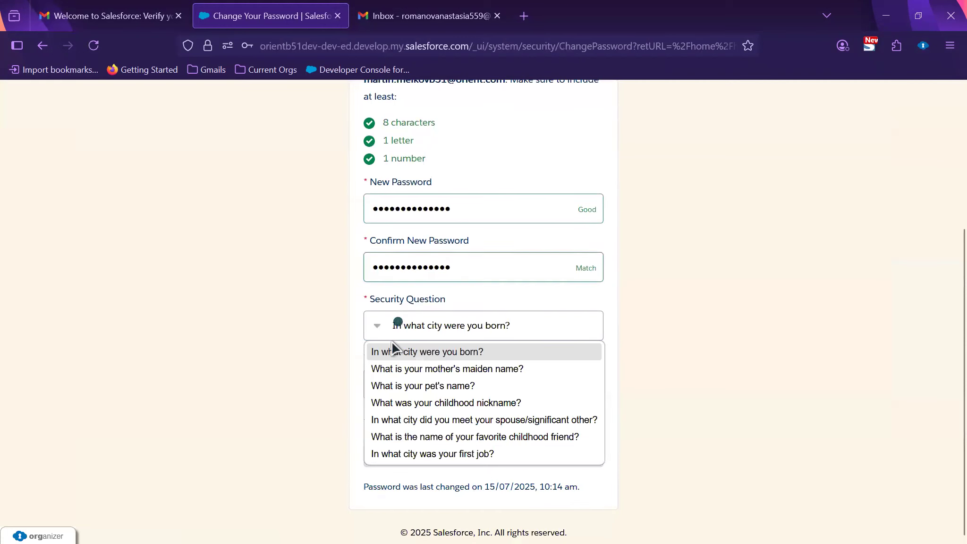
left_click(396, 386)
left_click(402, 396)
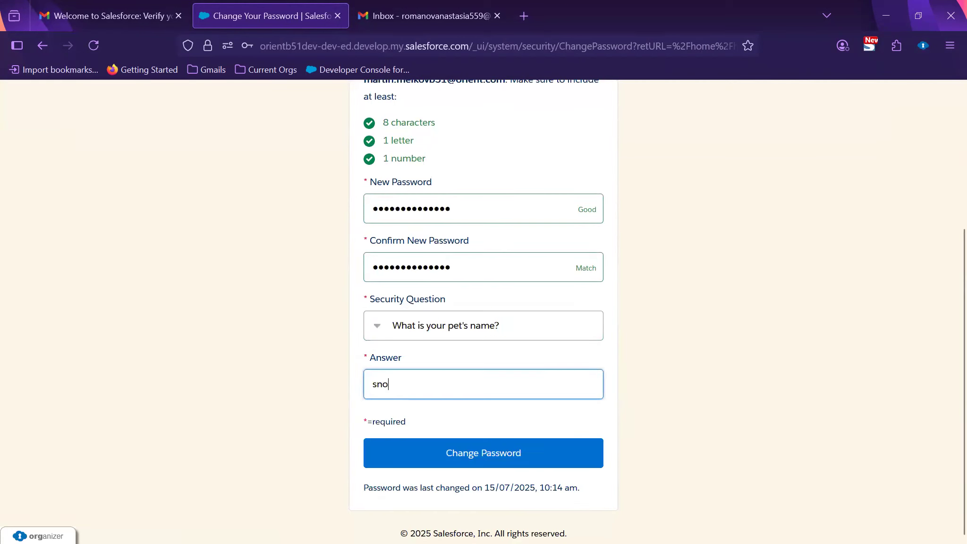
left_click(471, 459)
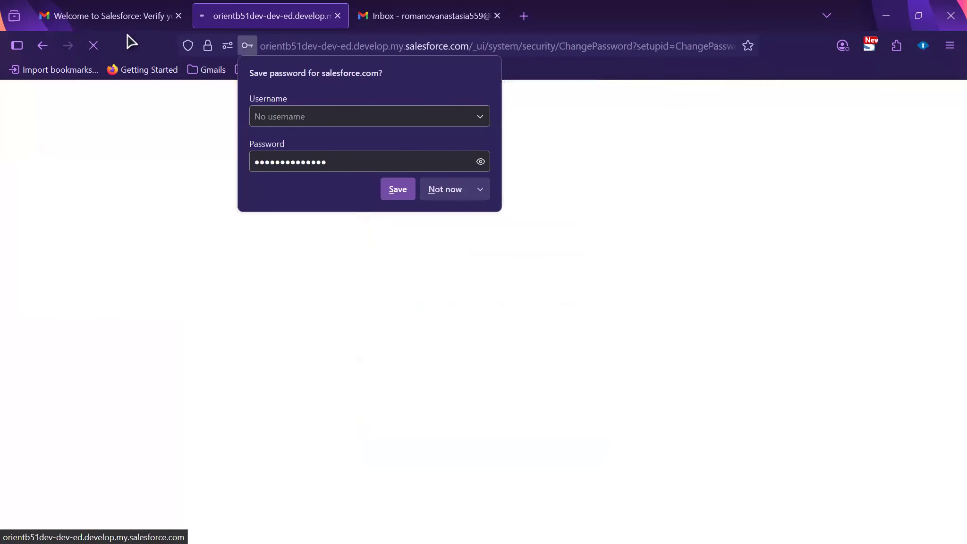
left_click(128, 18)
left_click_drag(489, 283, 658, 282)
Step: Paste the new user's username into cell F3 of the credentials sheet, beside their name
key("alt+Tab")
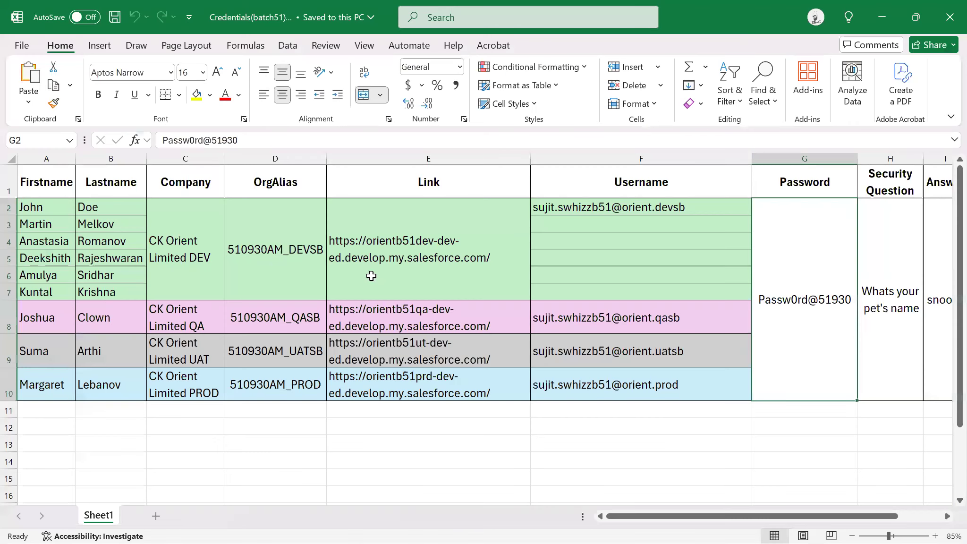
left_click_drag(41, 226, 110, 226)
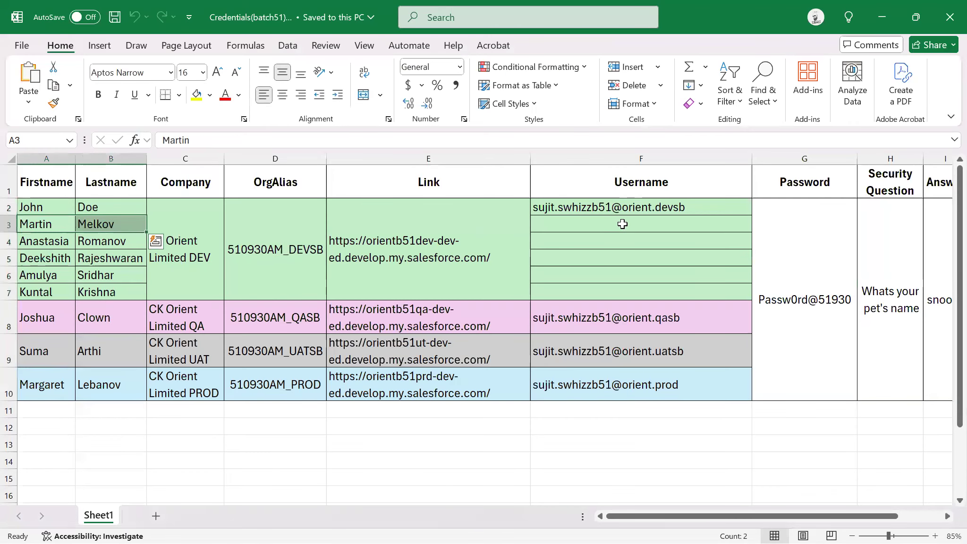
left_click(622, 222)
key("ctrl+v")
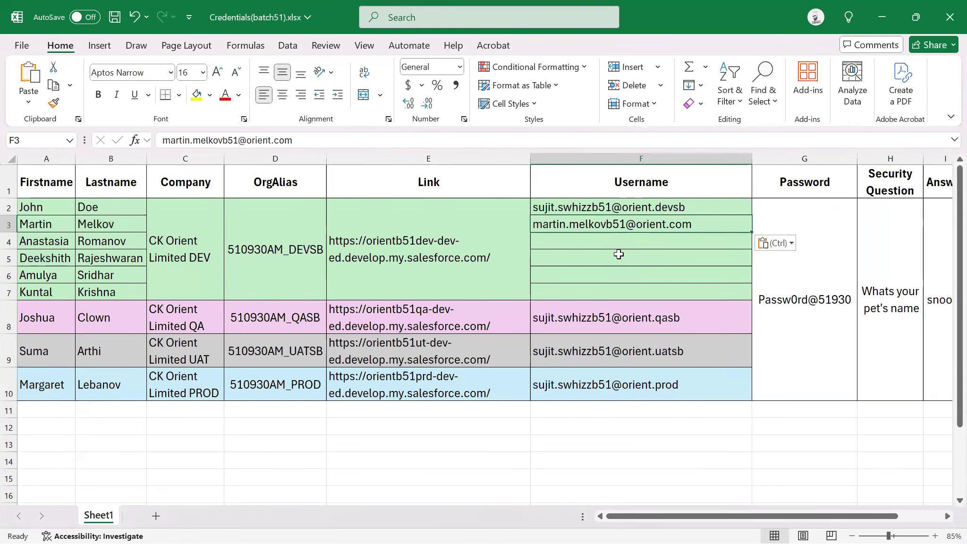
left_click(881, 17)
left_click(252, 14)
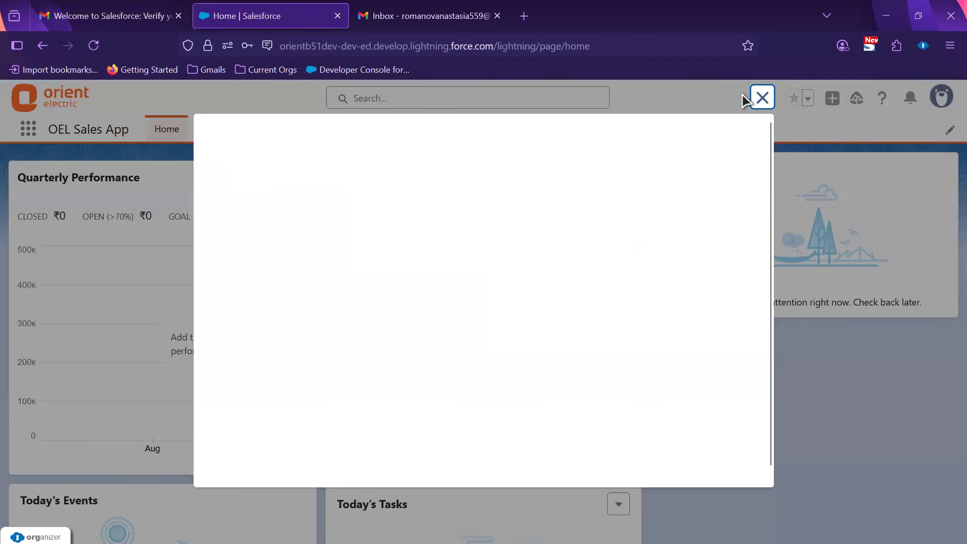
left_click(760, 95)
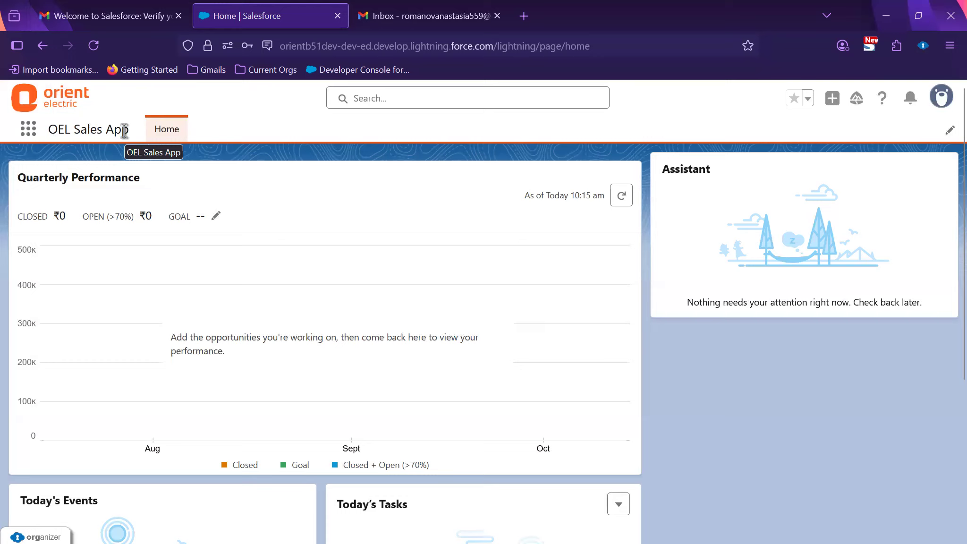
Step: Switch the test user to Salesforce Classic from the profile menu, then return to the admin window
left_click(29, 137)
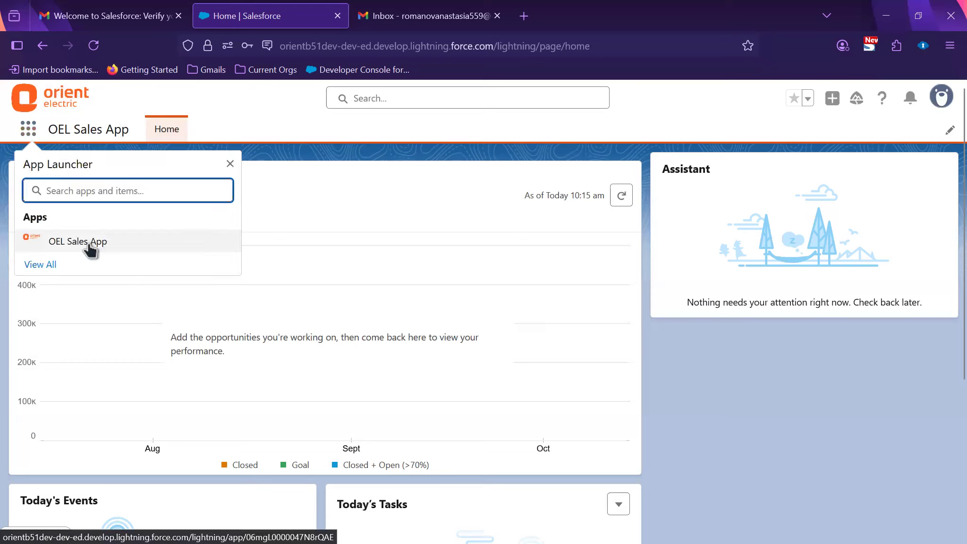
left_click(941, 97)
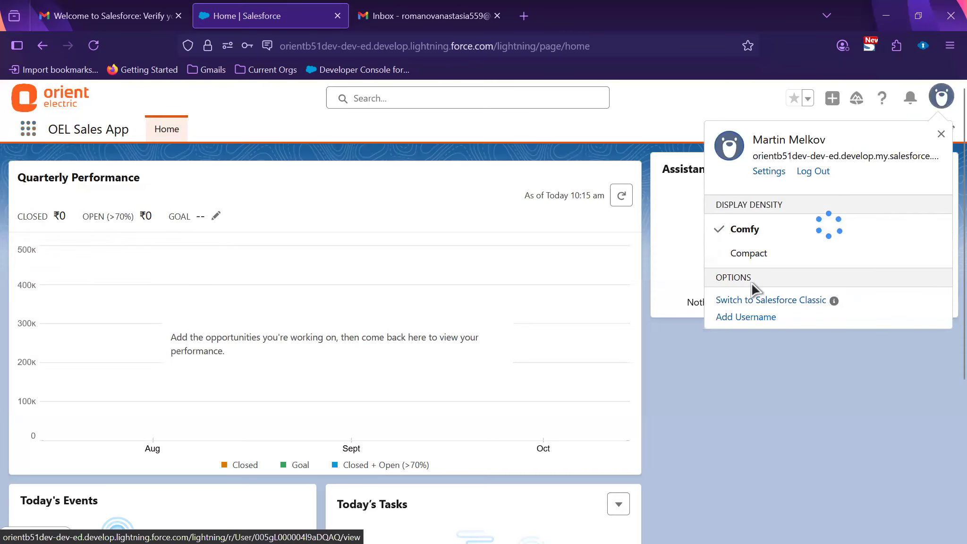
left_click(749, 513)
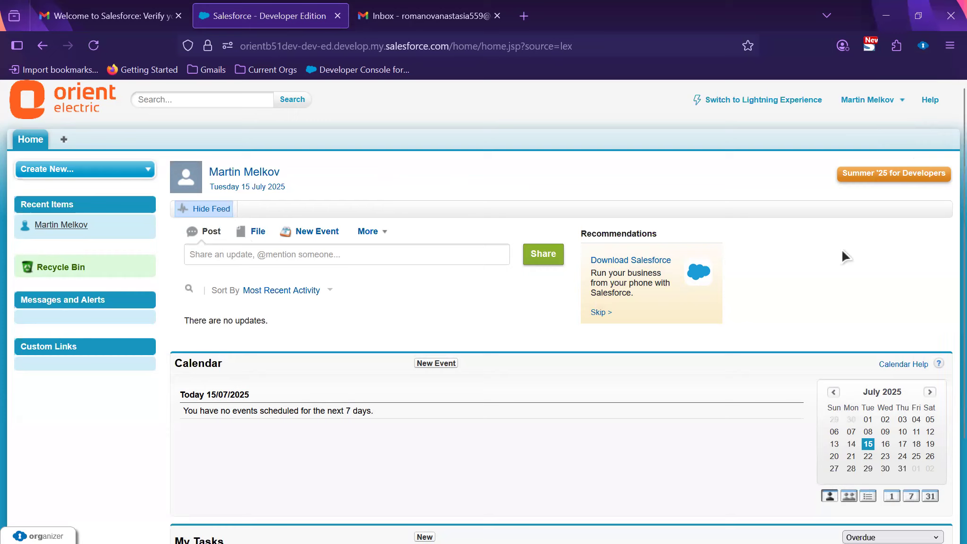
key("alt+Tab")
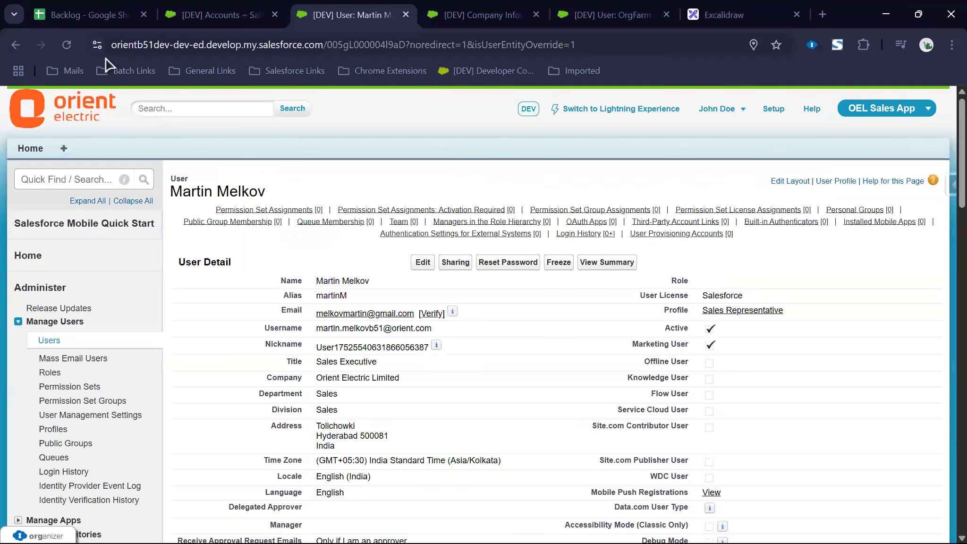
Step: Set story OSS-1's Status to Done in the Backlog sheet
key("ctrl+1")
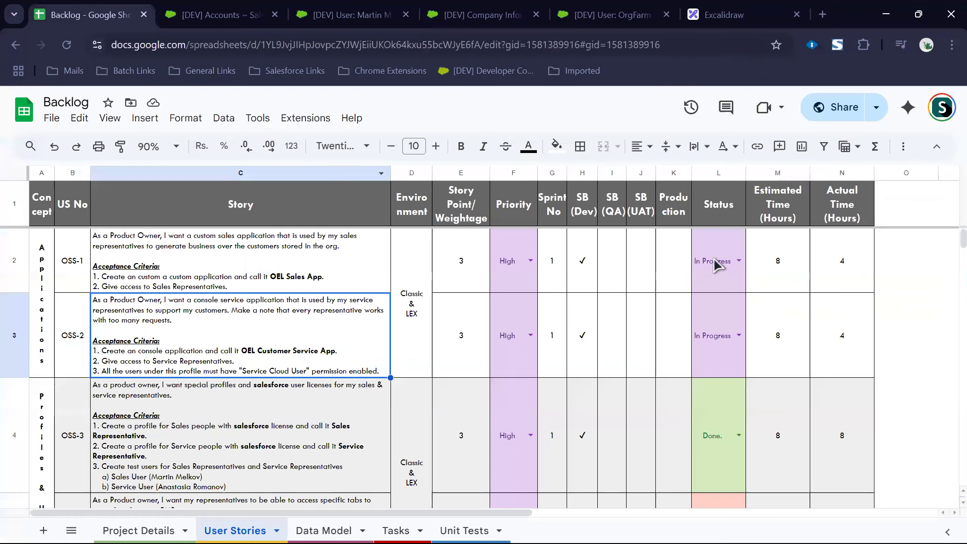
left_click(739, 261)
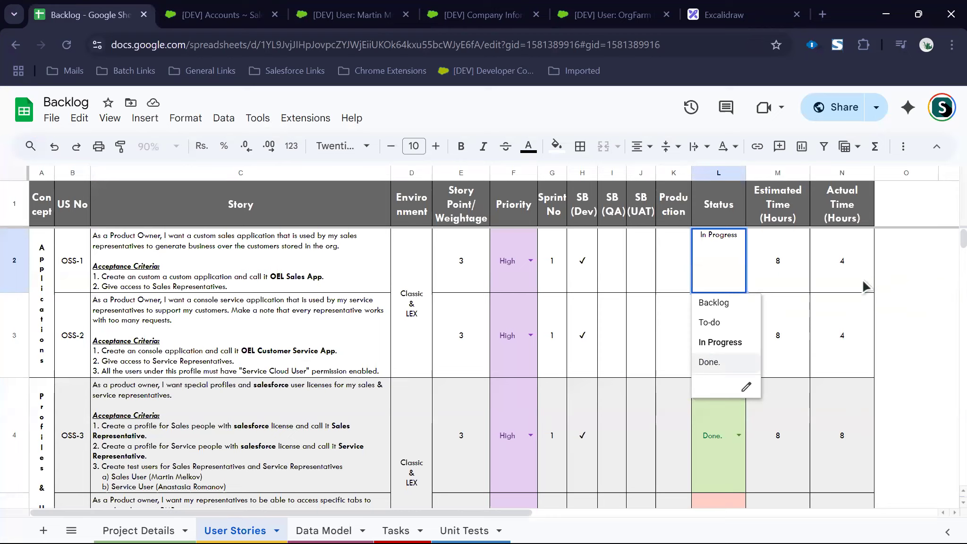
key("Return")
left_click(844, 273)
key("Down")
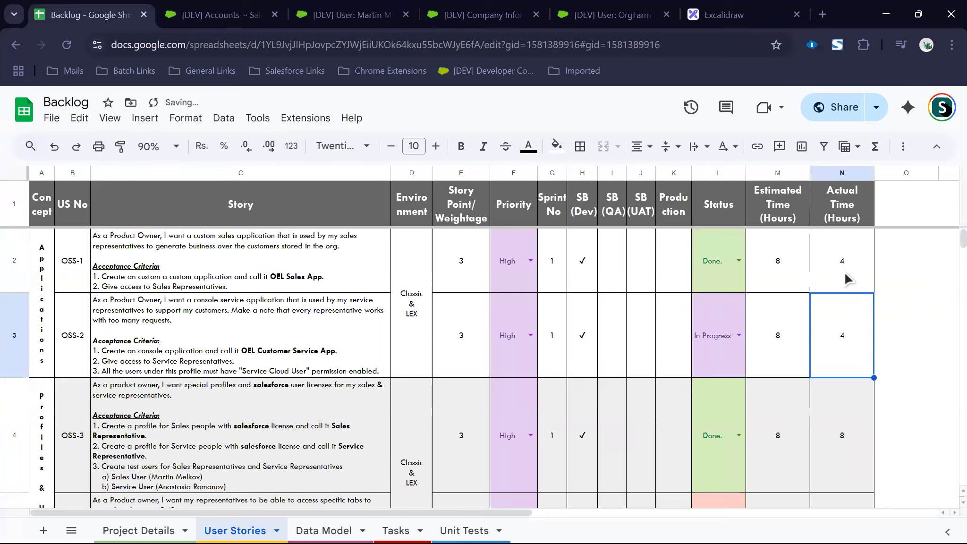
Step: Read the OSS-2 user story in cell C3, then return to Salesforce
left_click(903, 316)
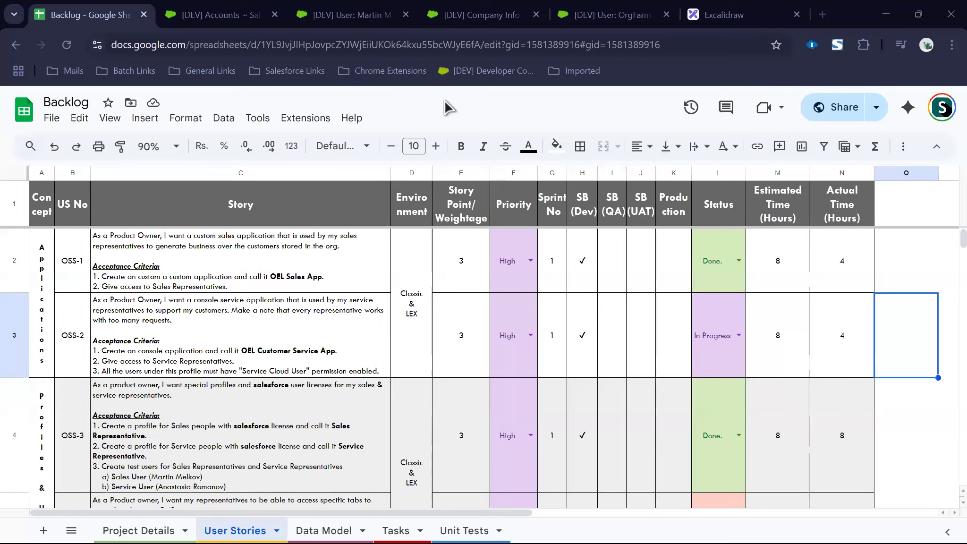
left_click(330, 321)
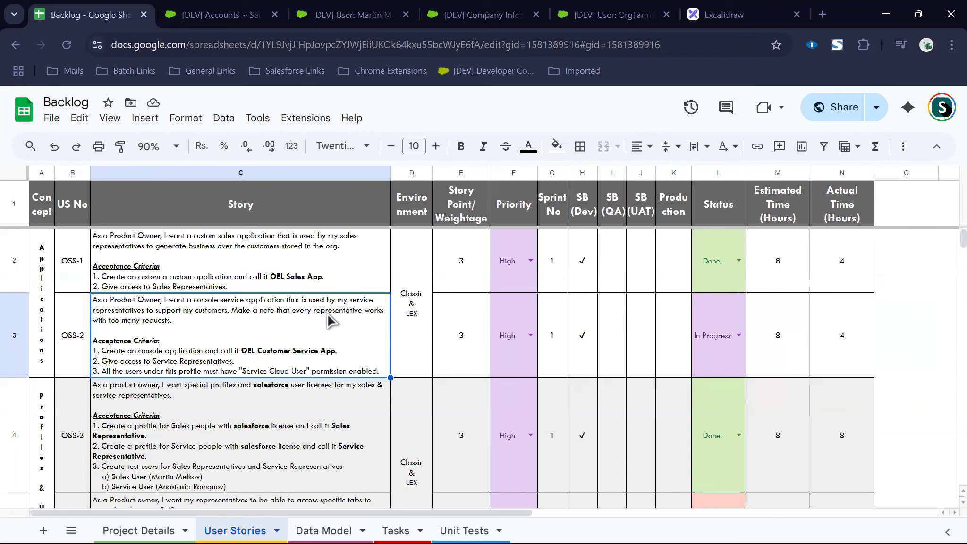
left_click(359, 15)
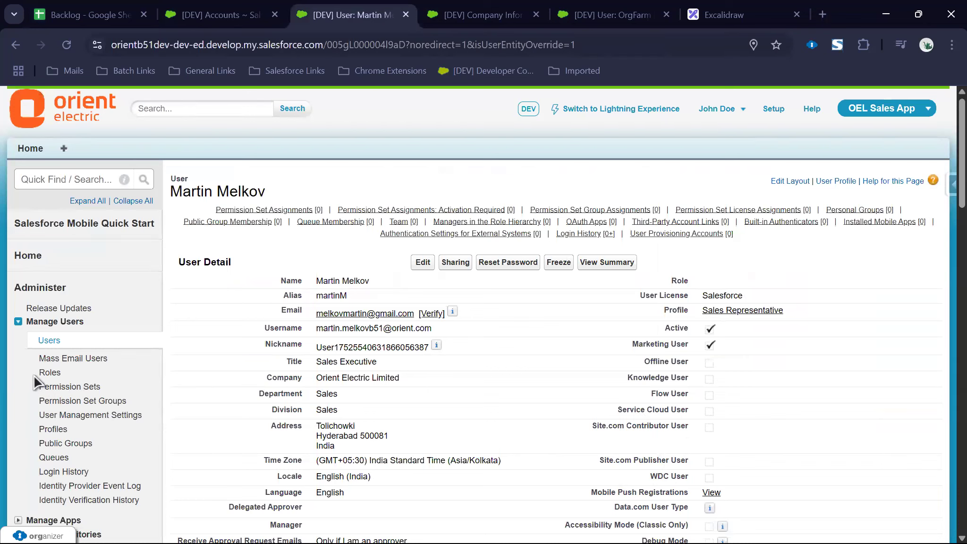
Step: Open the All Users list from Manage Users and start a New User form
left_click(49, 341)
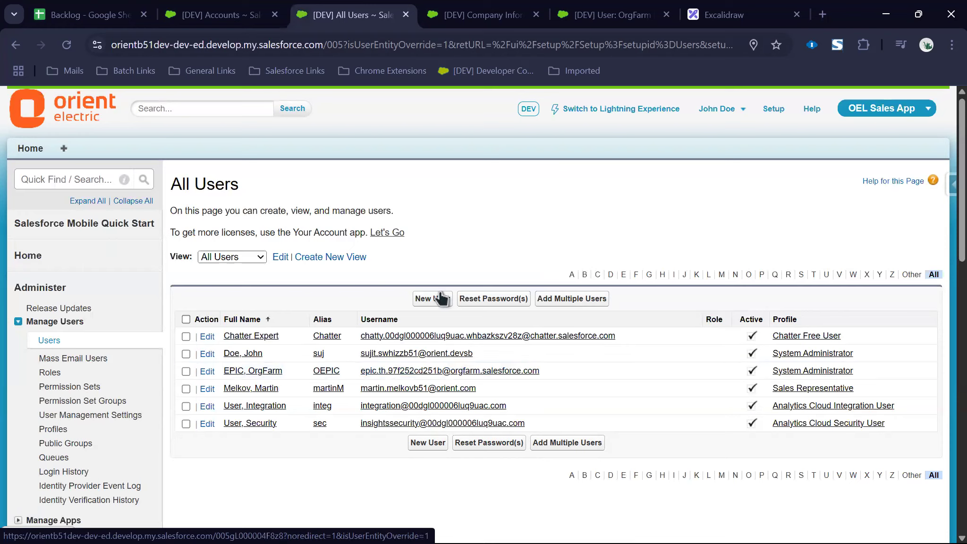
left_click(430, 302)
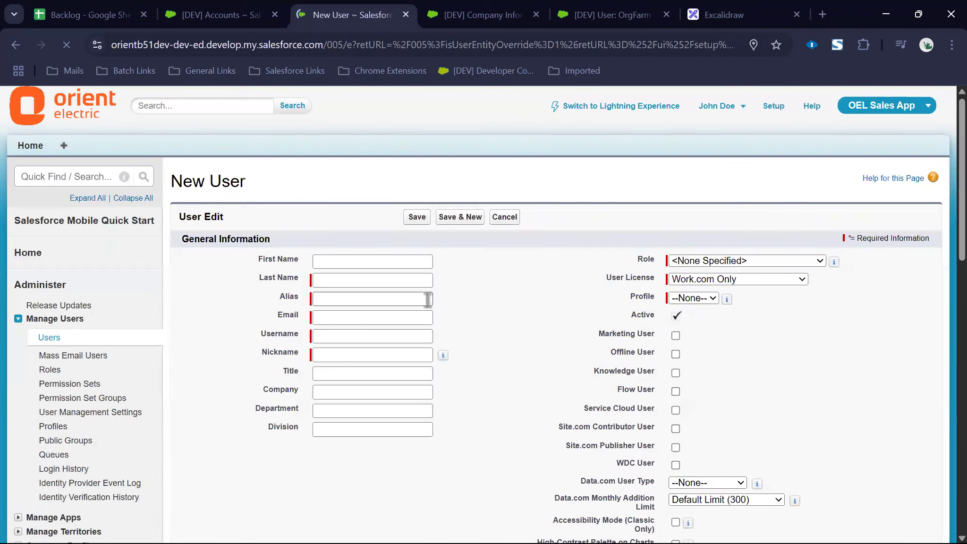
Step: Enter the new user's first name, last name and alias
left_click(338, 264)
type("Anastasia")
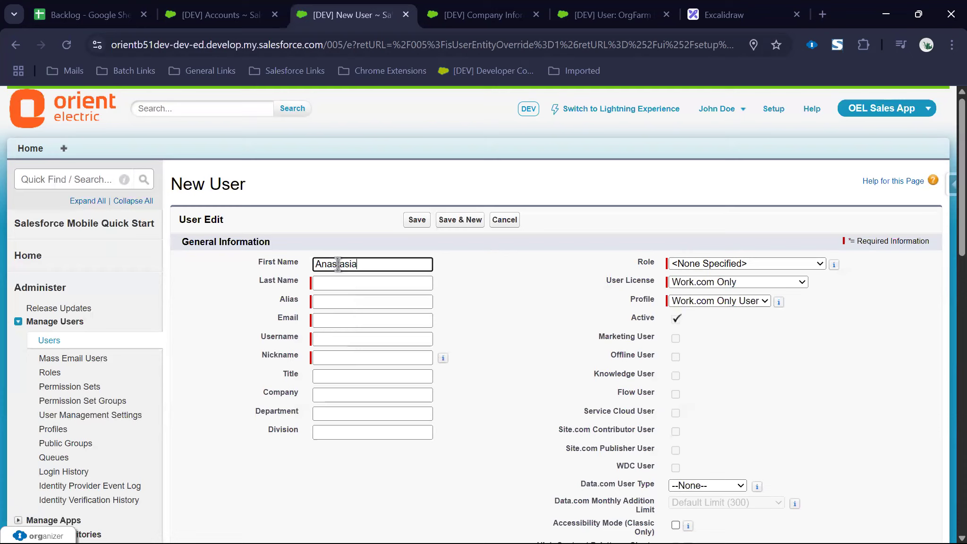
key("Tab")
type("Romanov")
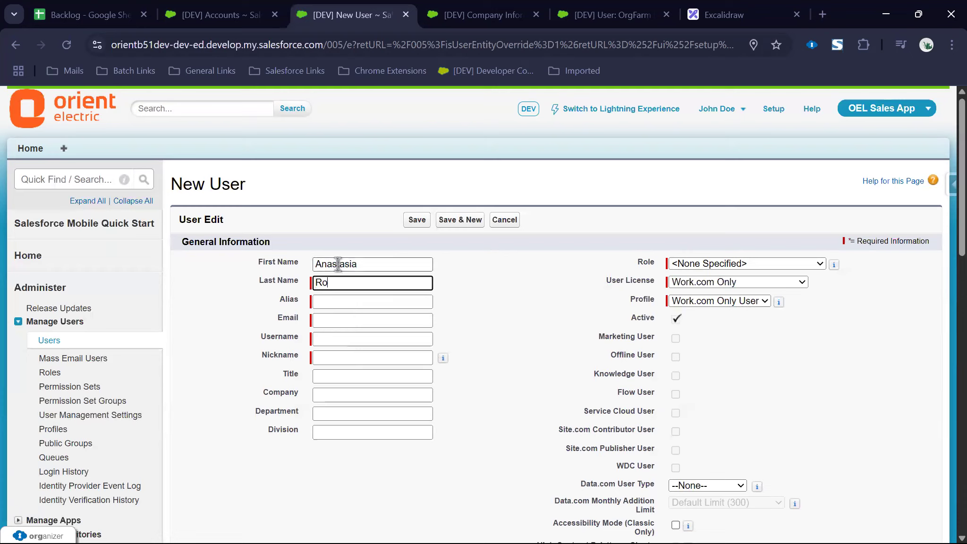
key("Tab")
type("AnastRom")
key("Tab")
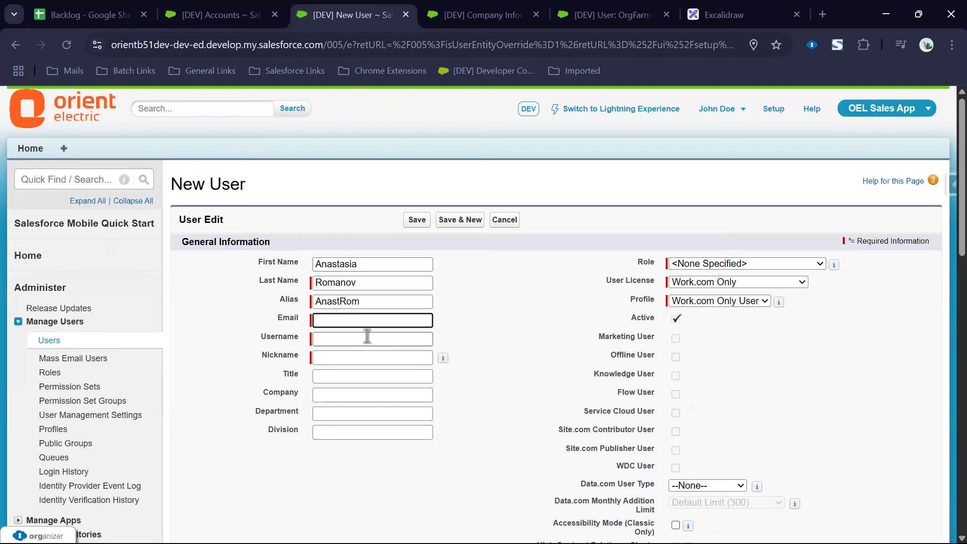
Step: Copy the test account's e-mail address from Gmail into the Email field
left_click(373, 322)
key("alt+Tab")
key("alt+Tab")
left_click(373, 21)
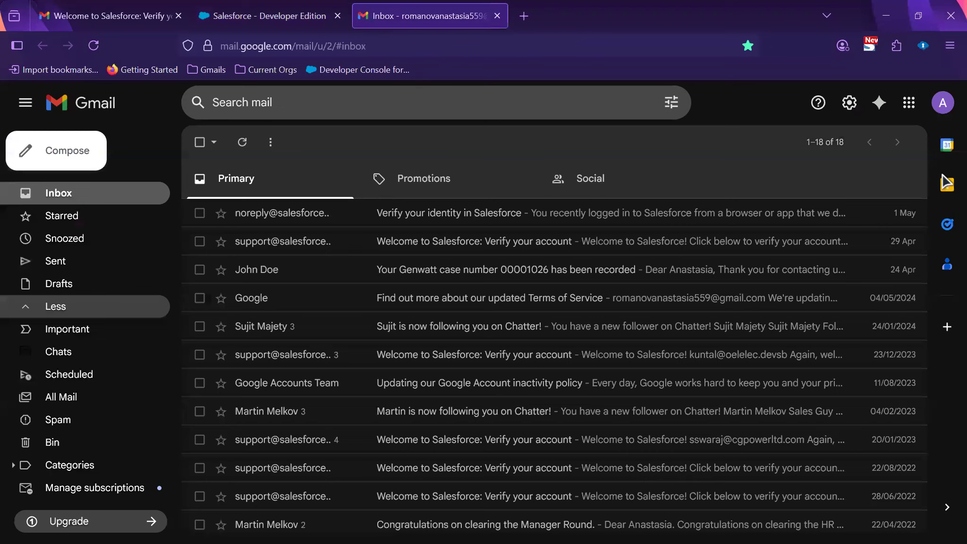
left_click(943, 103)
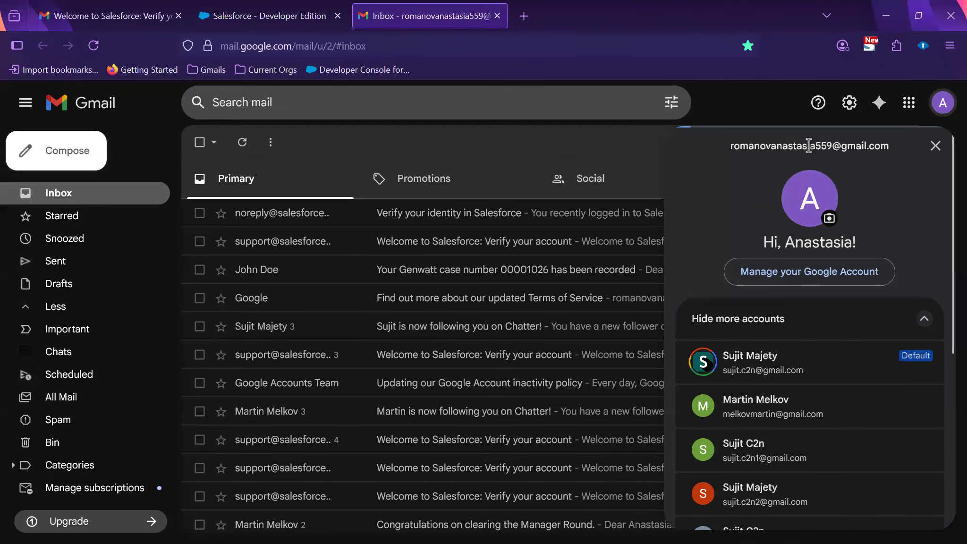
triple_click(809, 145)
key("ctrl+c")
key("alt+Tab")
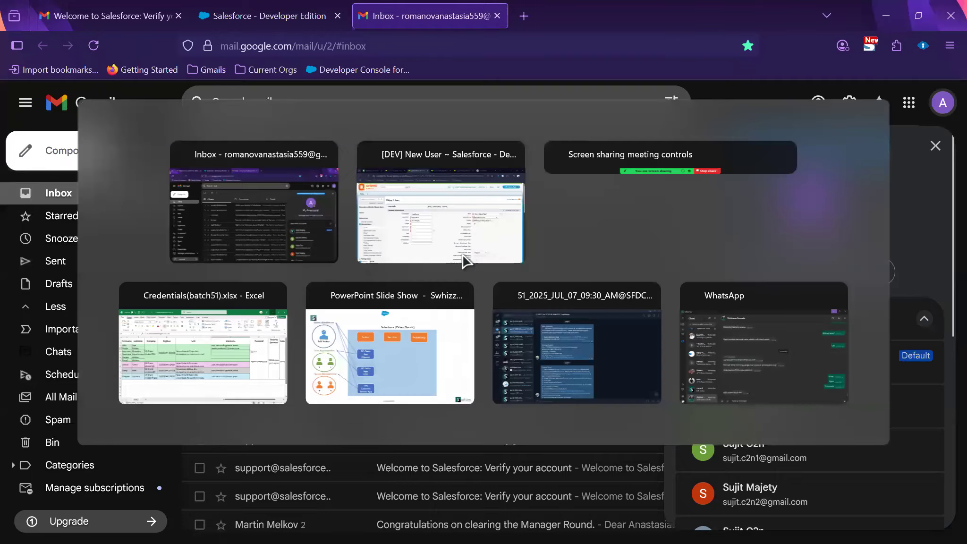
key("ctrl+v")
Step: Replace the autofilled Username with one based on the user's full name
left_click(343, 339)
key("ctrl+a")
key("BackSpace")
type("ma")
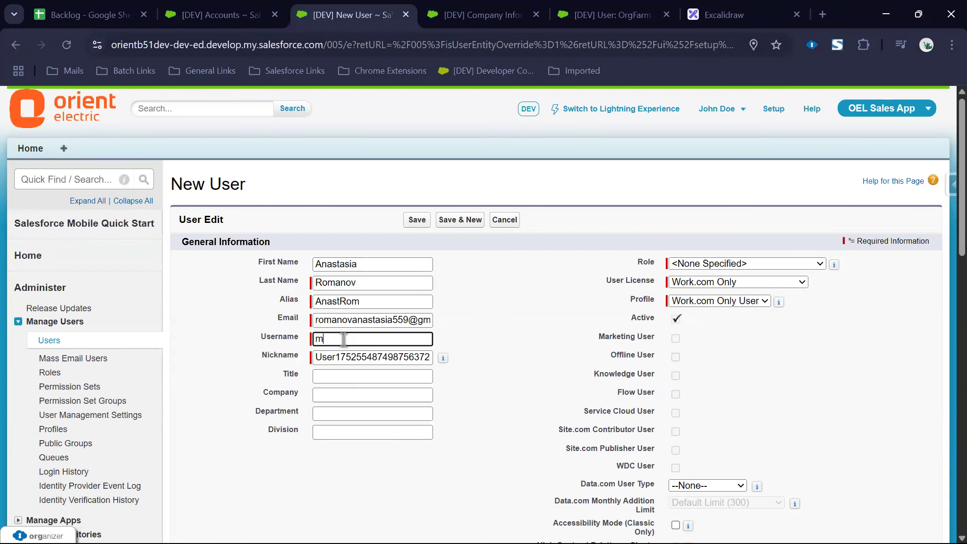
key("Down")
key("Return")
left_click_drag(373, 338, 252, 340)
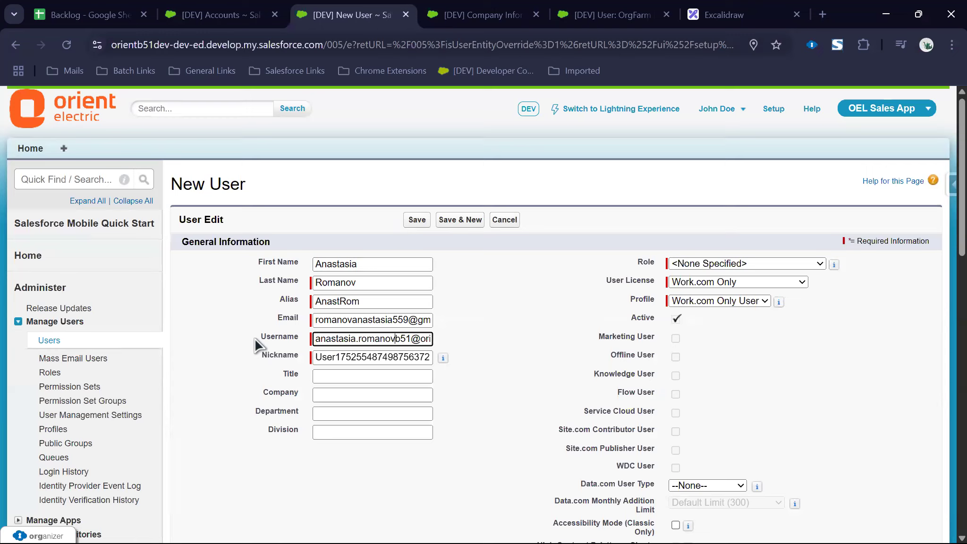
Step: Set Title 'Service Executive', company Orient Electric Limited, and department and division 'Service'
left_click(377, 374)
type("Service Executive")
key("Tab")
type("Orient")
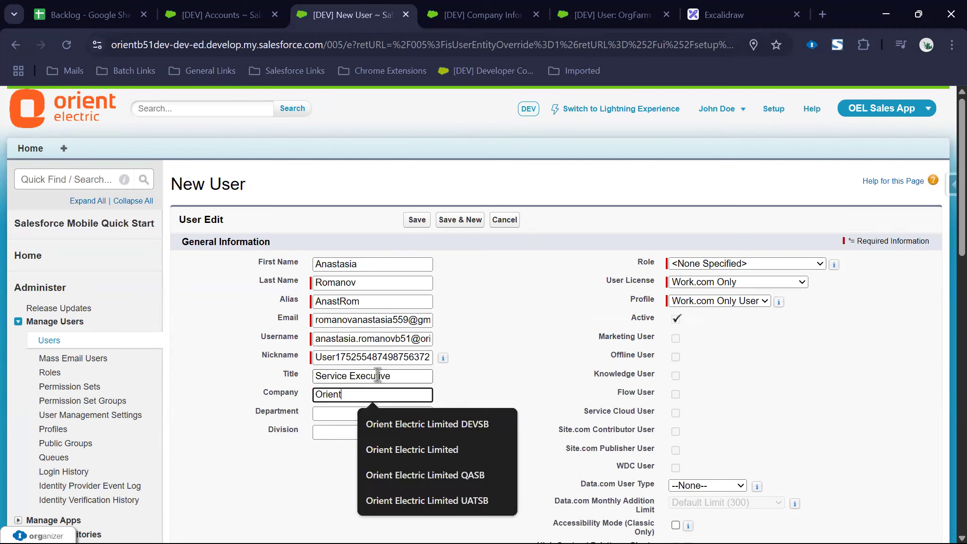
left_click(412, 449)
left_click(361, 413)
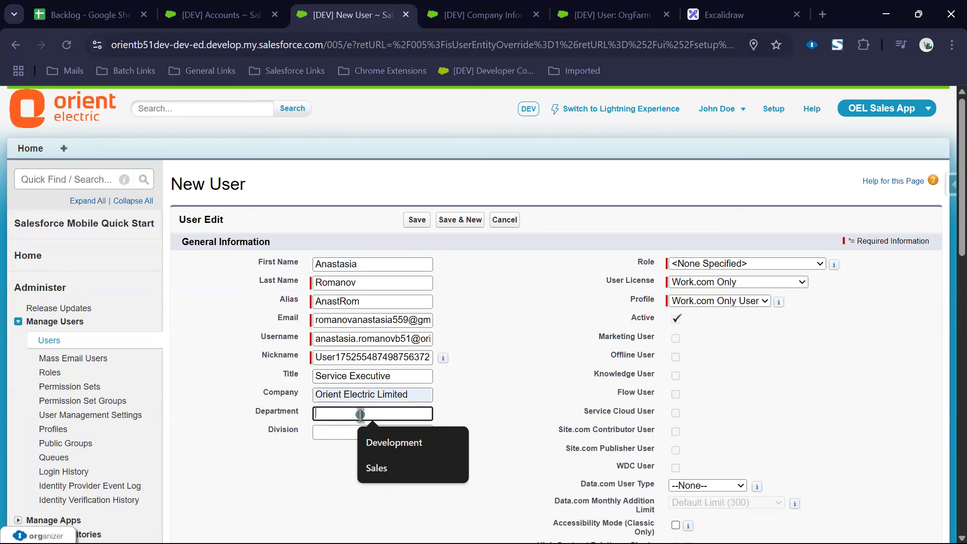
type("Service")
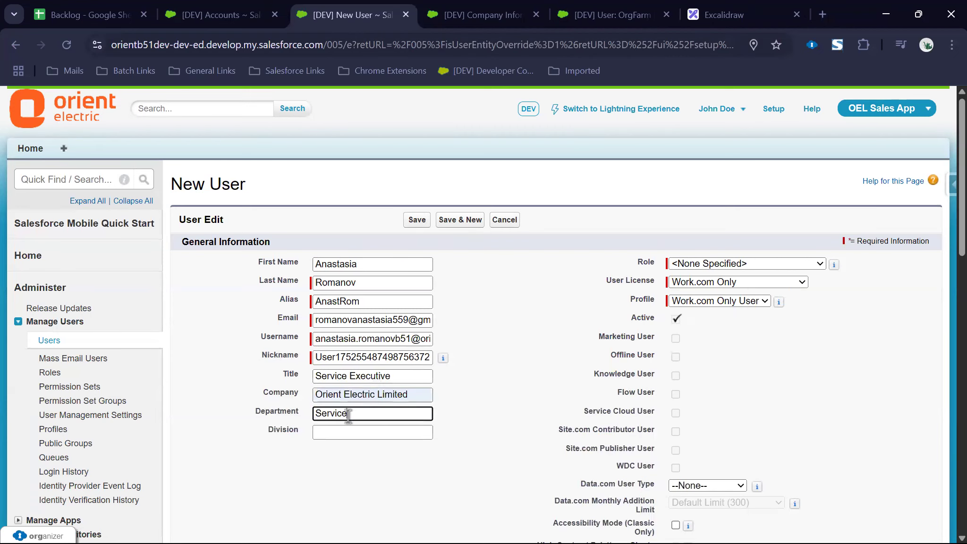
left_click(340, 433)
type("Service")
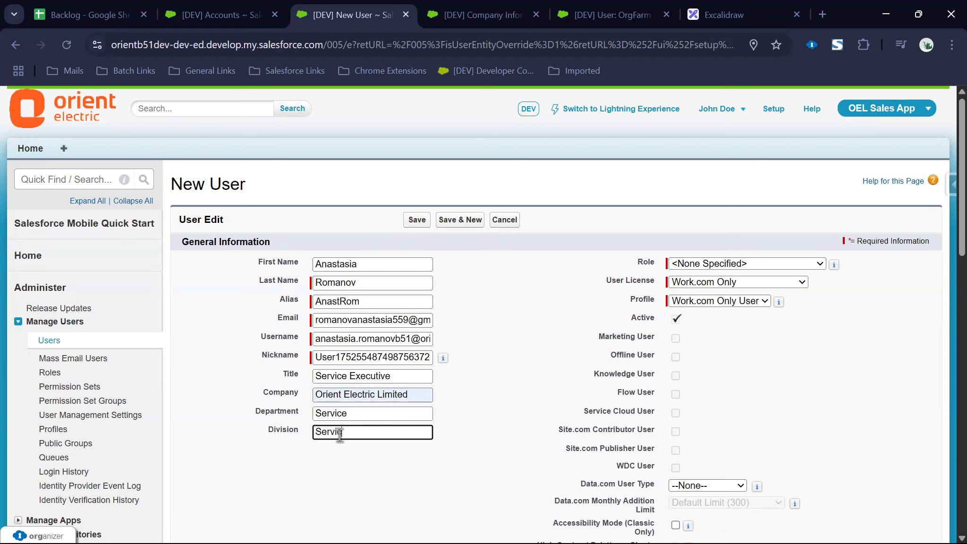
Step: Choose the Salesforce licence and Service Representative profile, and tick Service Cloud User
left_click(718, 283)
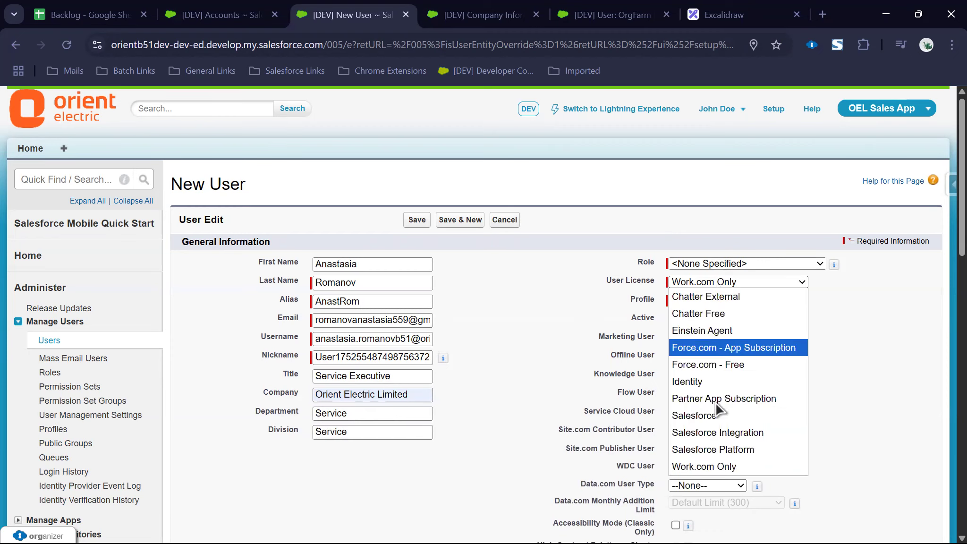
left_click(717, 415)
left_click(718, 303)
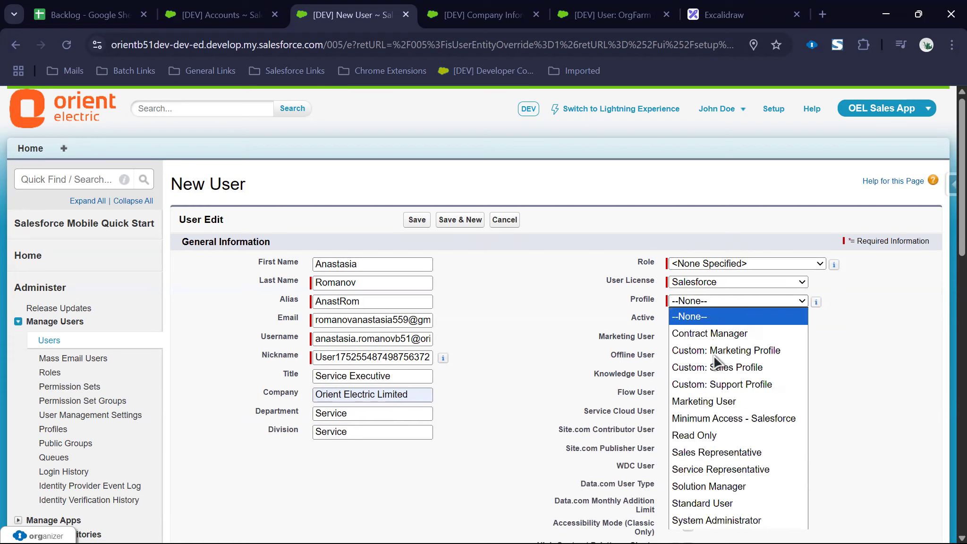
left_click(711, 469)
left_click(676, 413)
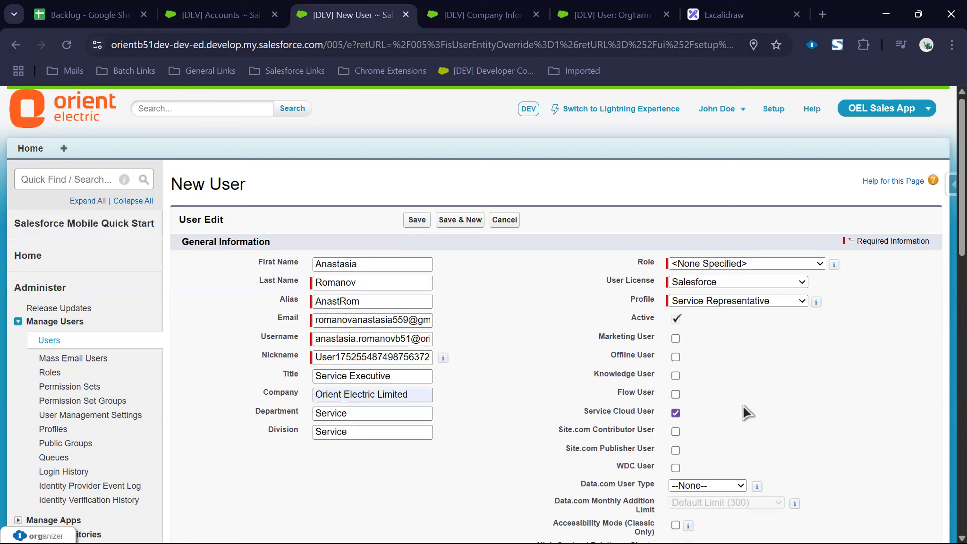
scroll(746, 410, "down", 10)
Step: Fill Phone and Extension from earlier entries, changing each ending to 33
left_click(707, 279)
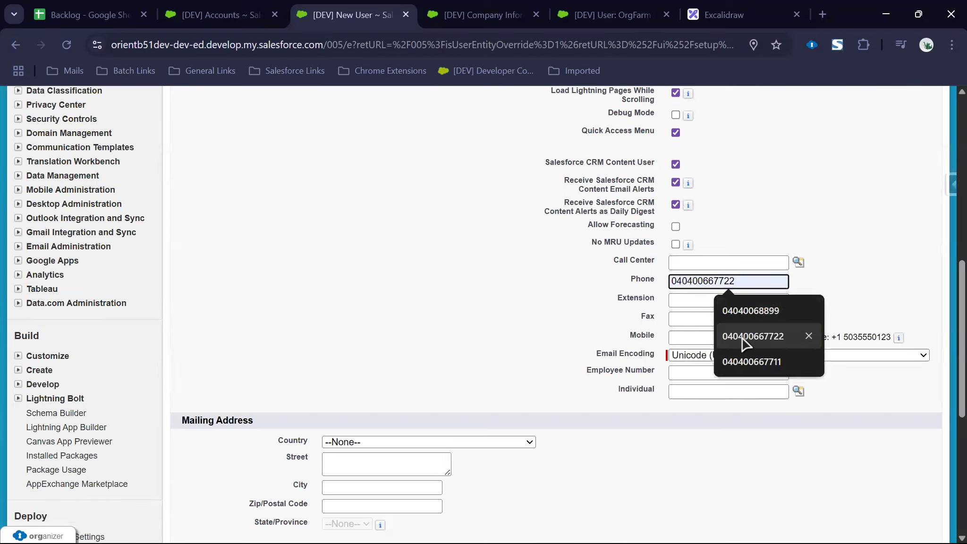
left_click(742, 336)
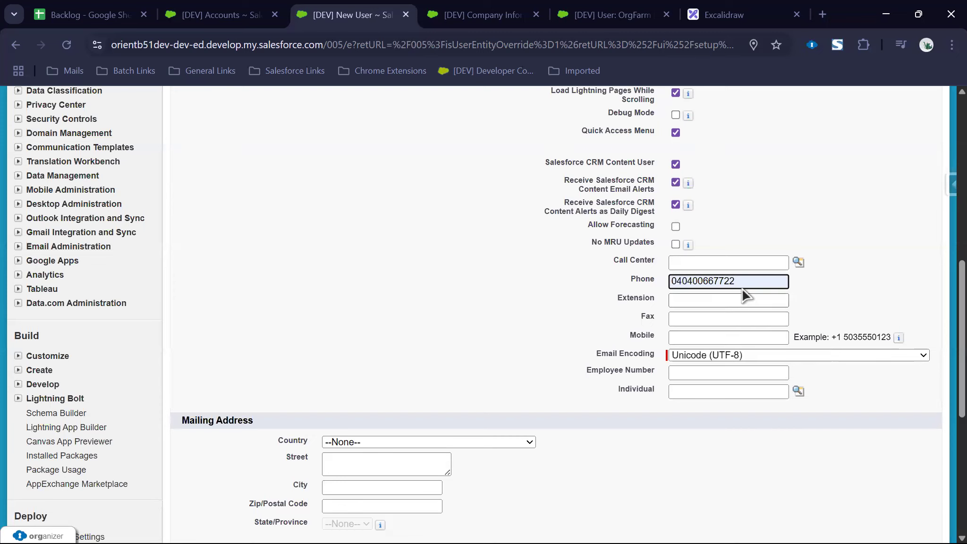
key("BackSpace")
key("BackSpace")
type("33")
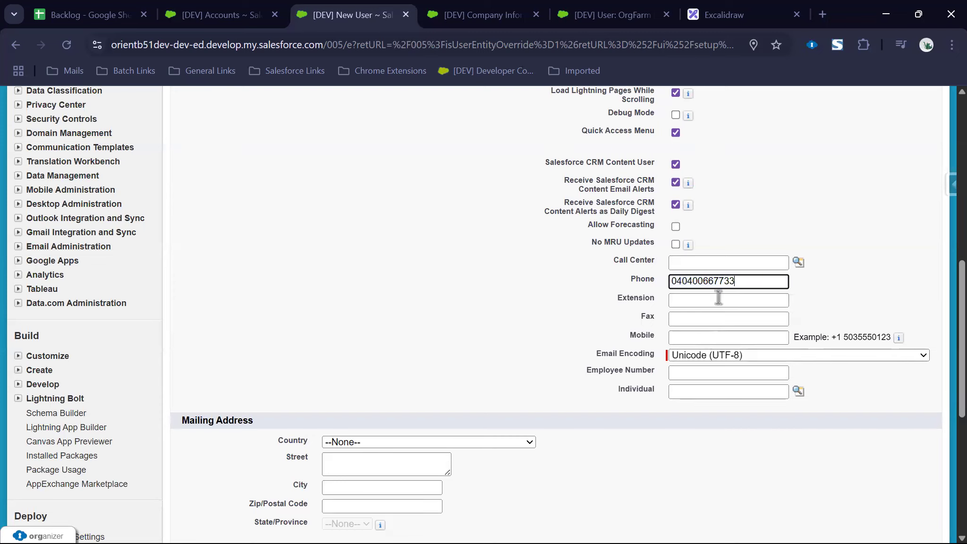
left_click(718, 299)
left_click(731, 355)
key("BackSpace")
key("BackSpace")
type("33")
Step: Copy the phone number into the Fax field
left_click(696, 321)
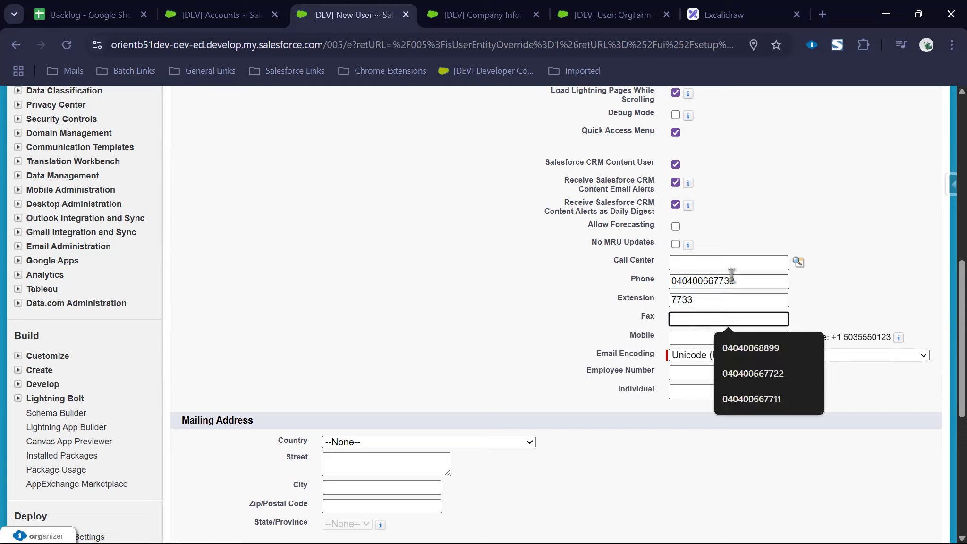
double_click(732, 276)
key("ctrl+c")
left_click(704, 318)
key("ctrl+v")
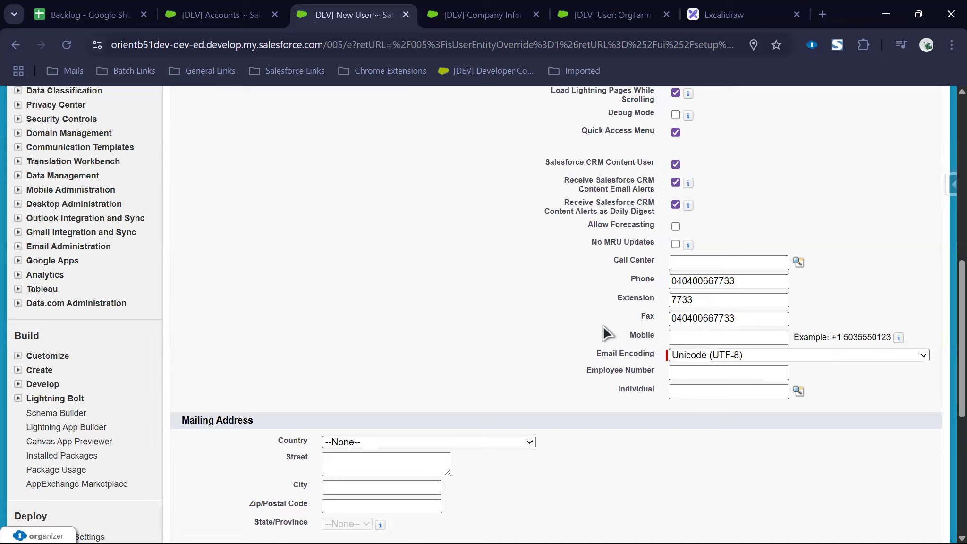
scroll(686, 340, "up", 5)
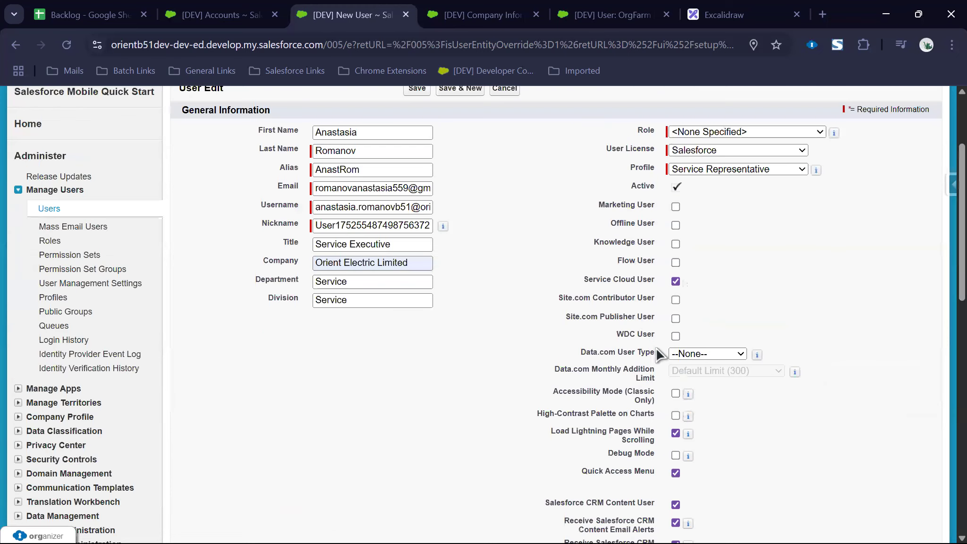
scroll(661, 355, "up", 2)
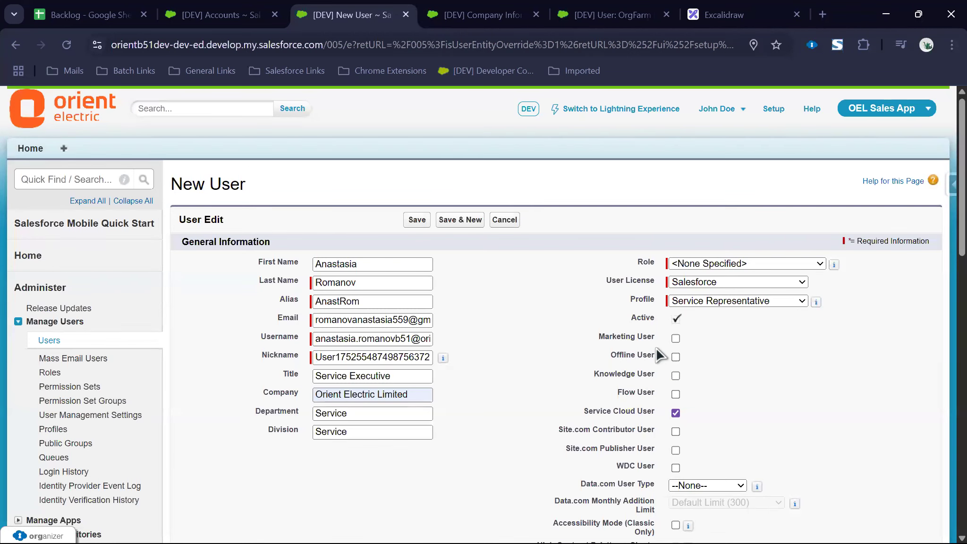
Step: Fill Mobile and Employee Number from earlier entries, changing each ending to 33
scroll(661, 359, "down", 10)
left_click(682, 338)
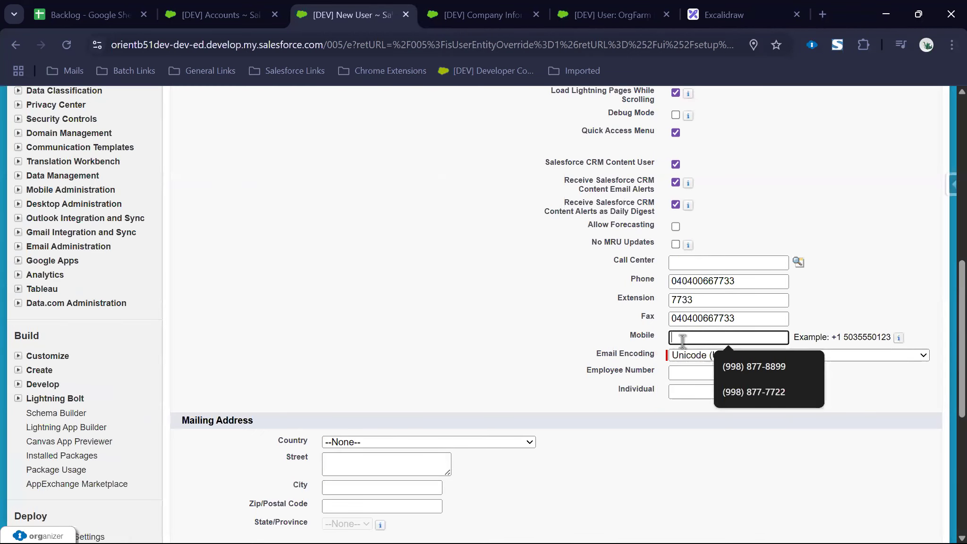
left_click(731, 391)
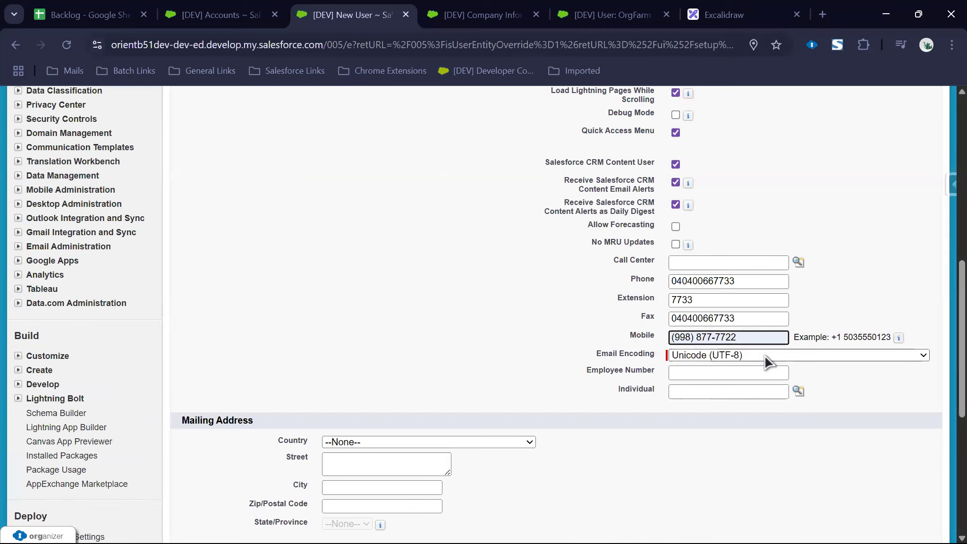
key("BackSpace")
key("BackSpace")
type("33")
left_click(713, 372)
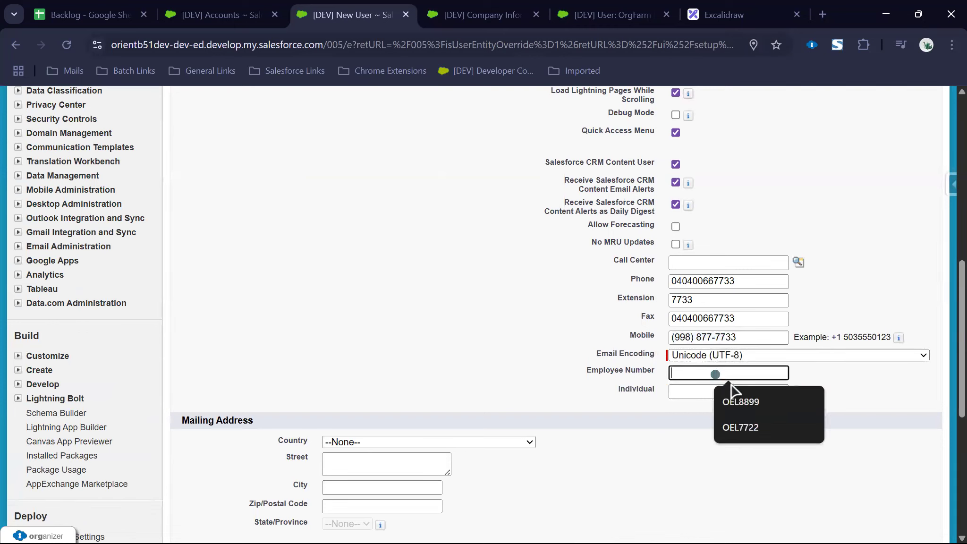
left_click(757, 423)
key("BackSpace")
key("BackSpace")
type("33")
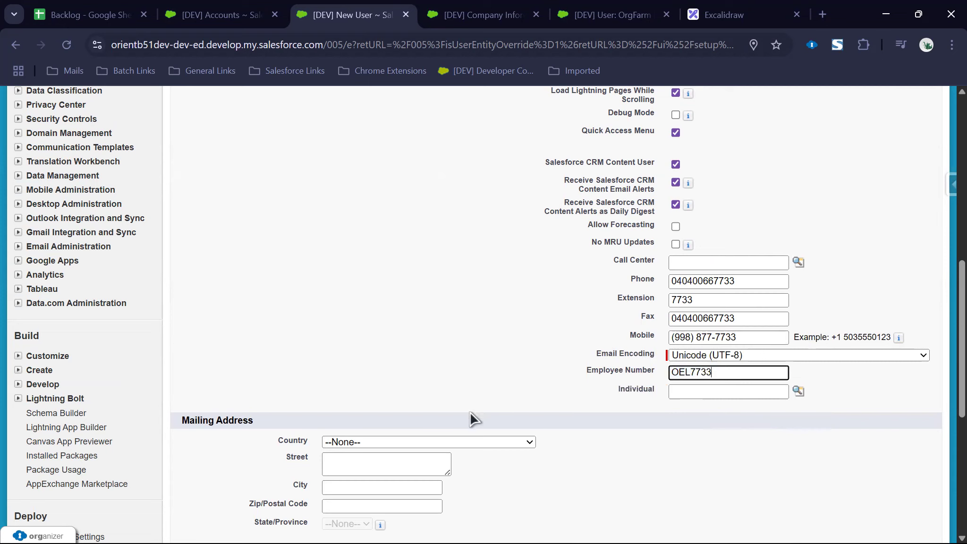
Step: Set the mailing country to India and enter the street
left_click(385, 442)
type("in")
key("Return")
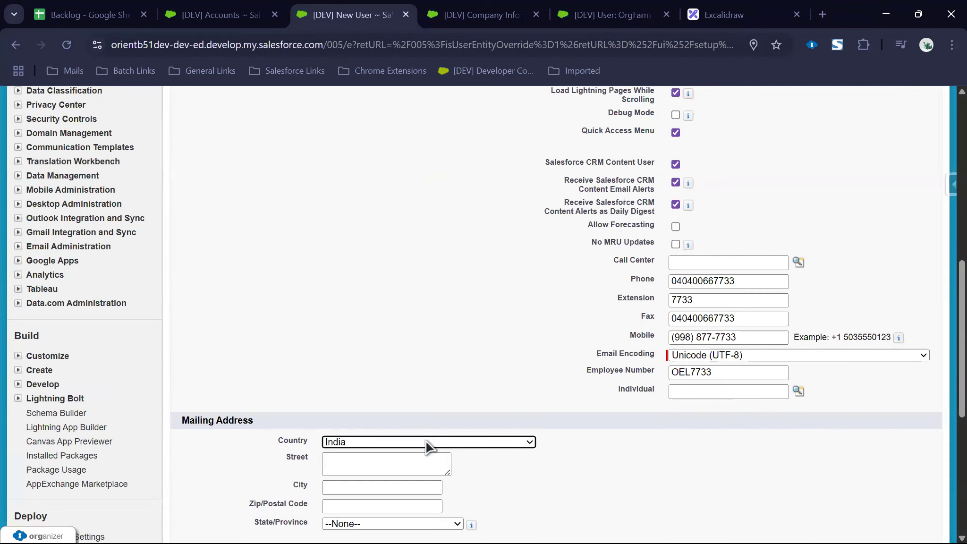
left_click(416, 474)
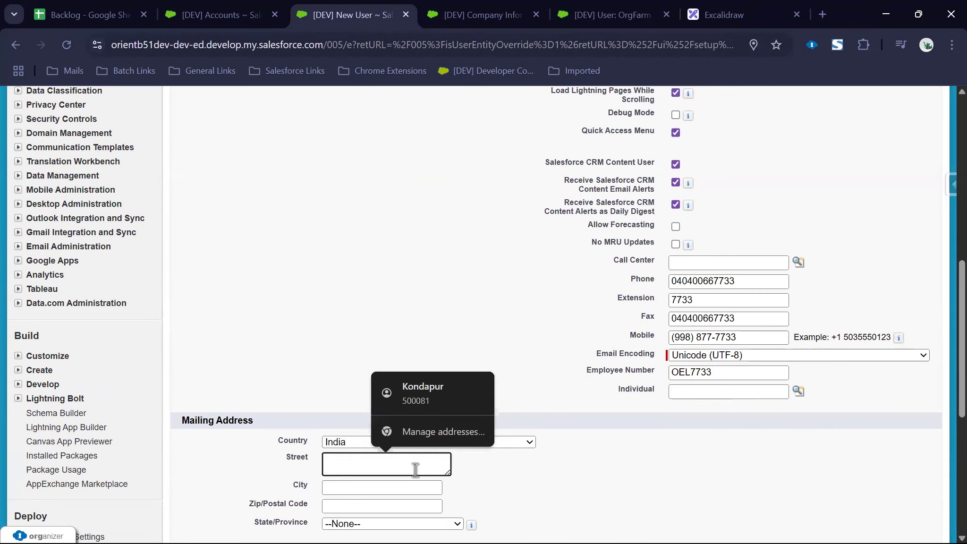
type("Afzalgunj")
key("Tab")
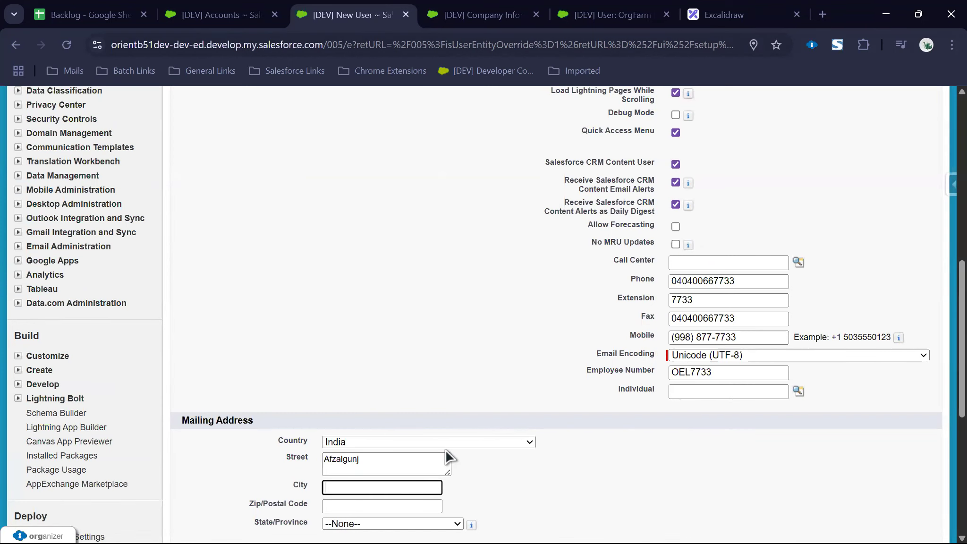
Step: Enter the mailing city and postal code, and choose Telangana as the state
scroll(446, 455, "down", 5)
left_click(346, 248)
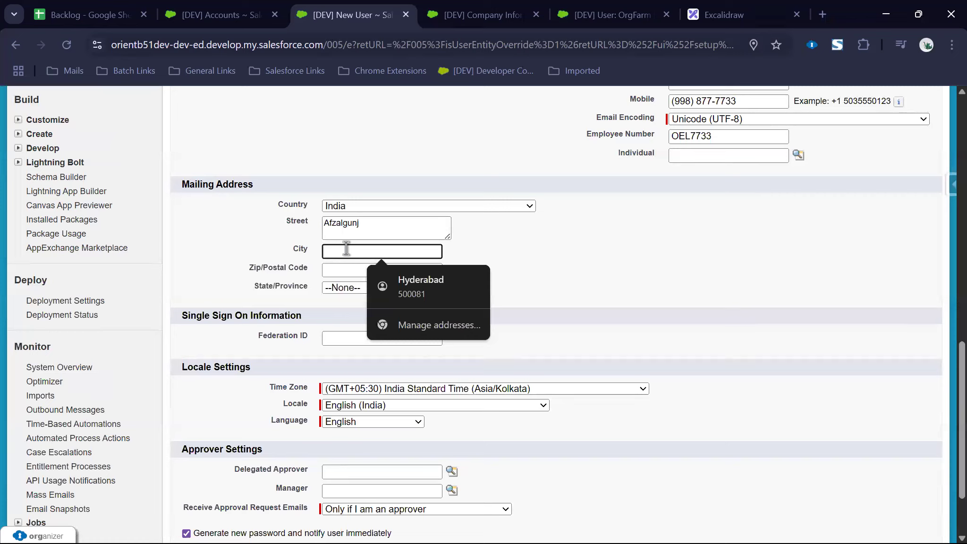
type("Hyderabad")
key("Tab")
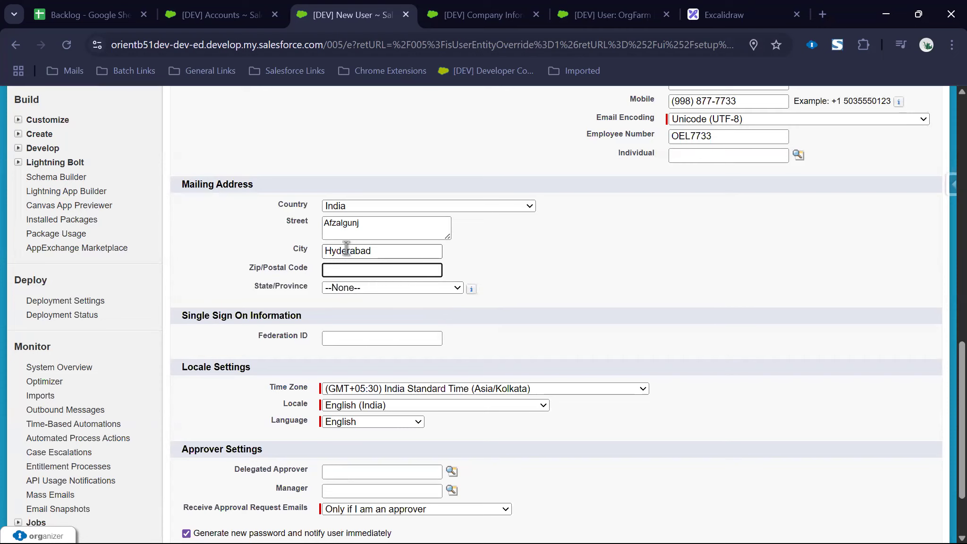
type("500001")
key("Tab")
key("alt+Down")
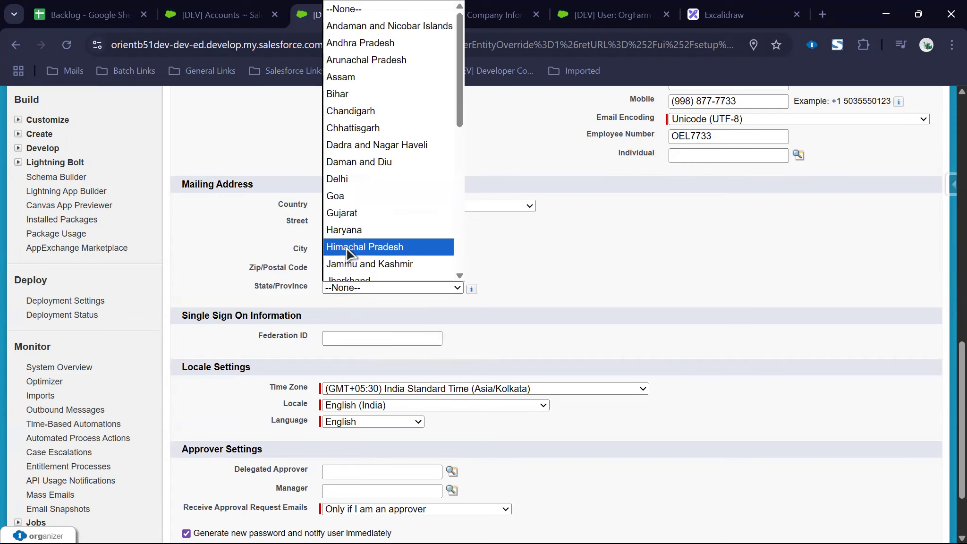
type("te")
key("Return")
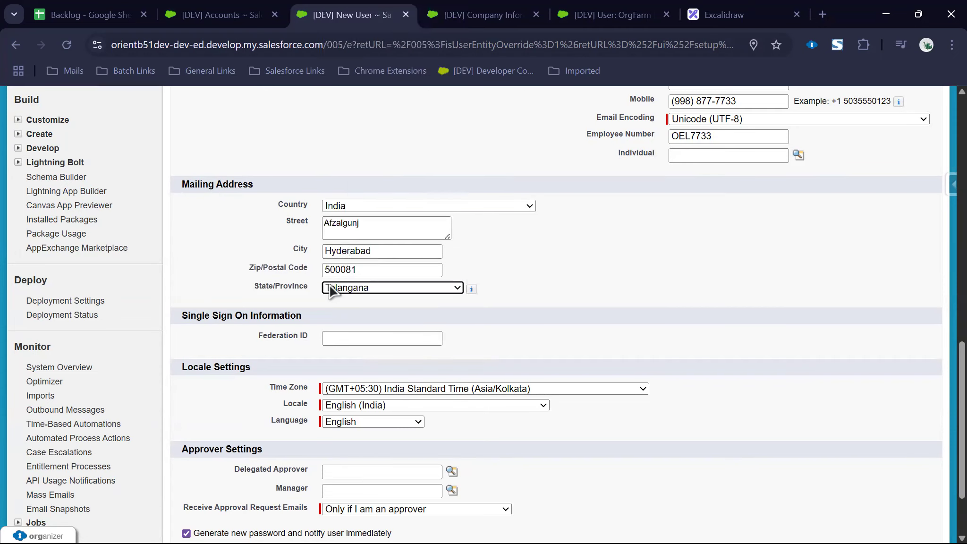
Step: Save the new user record and dismiss Chrome's save-address popup
scroll(355, 385, "down", 2)
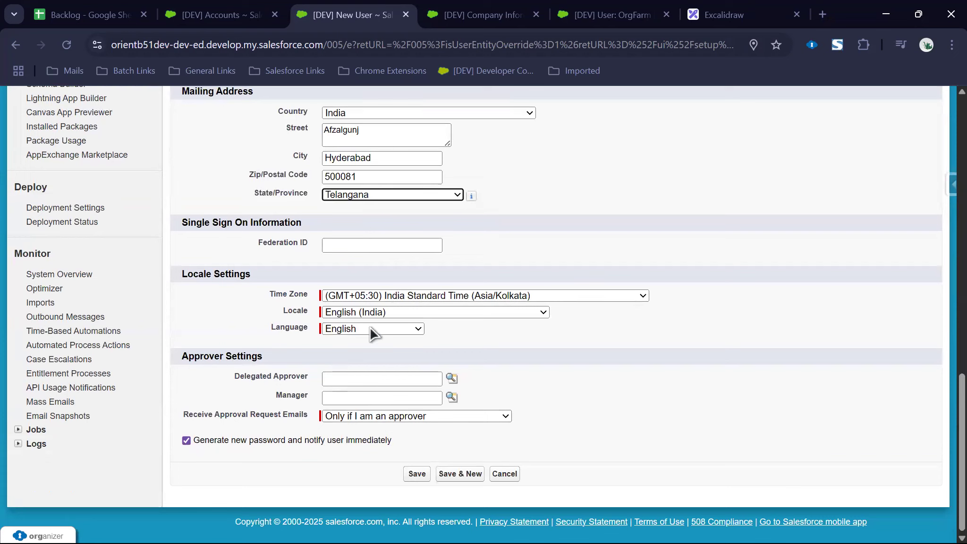
left_click(417, 474)
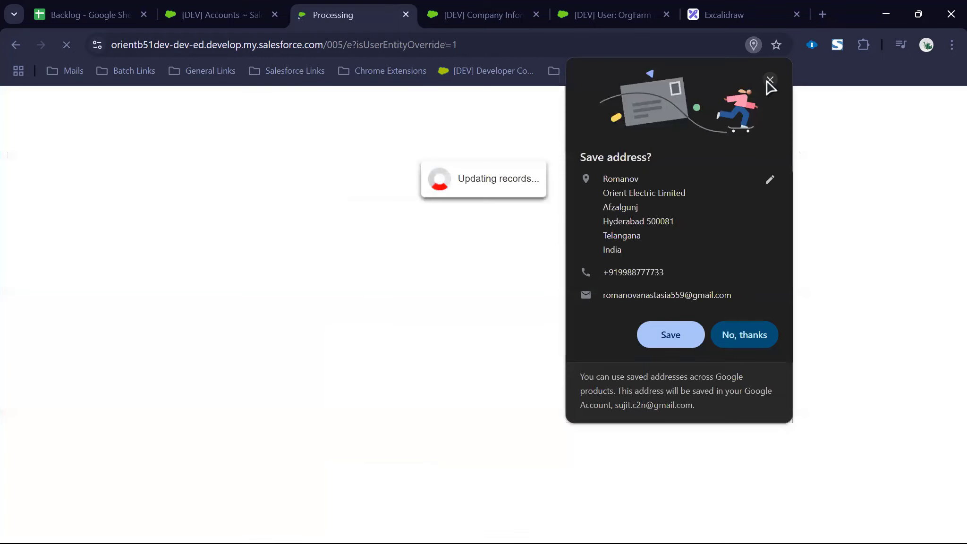
left_click(770, 79)
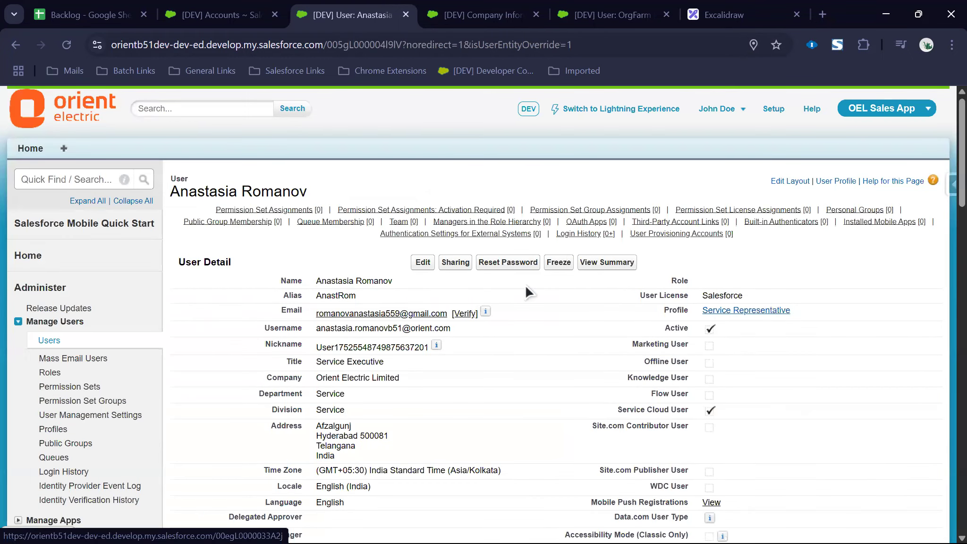
Step: Verify the new user's account from the Salesforce verification email in Gmail
key("alt+Tab")
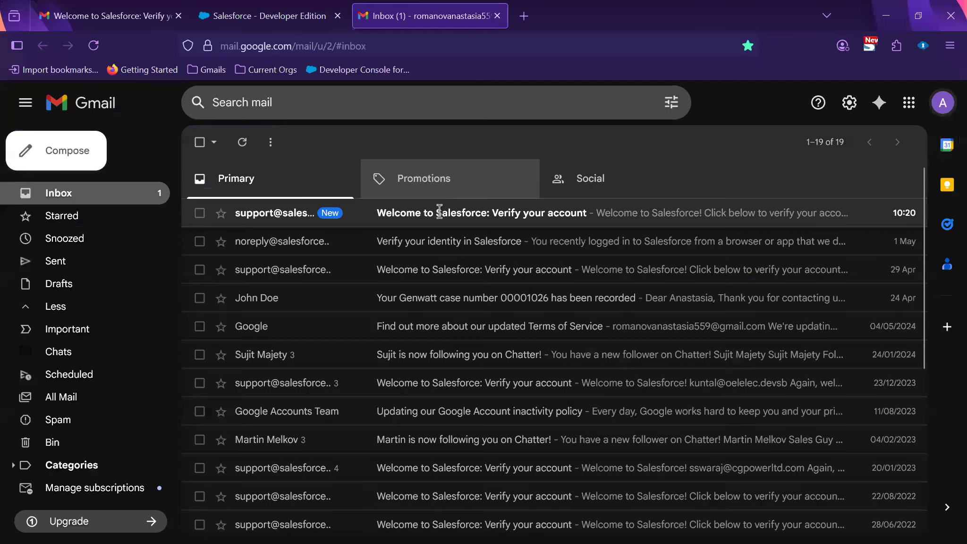
left_click(439, 213)
scroll(440, 283, "down", 5)
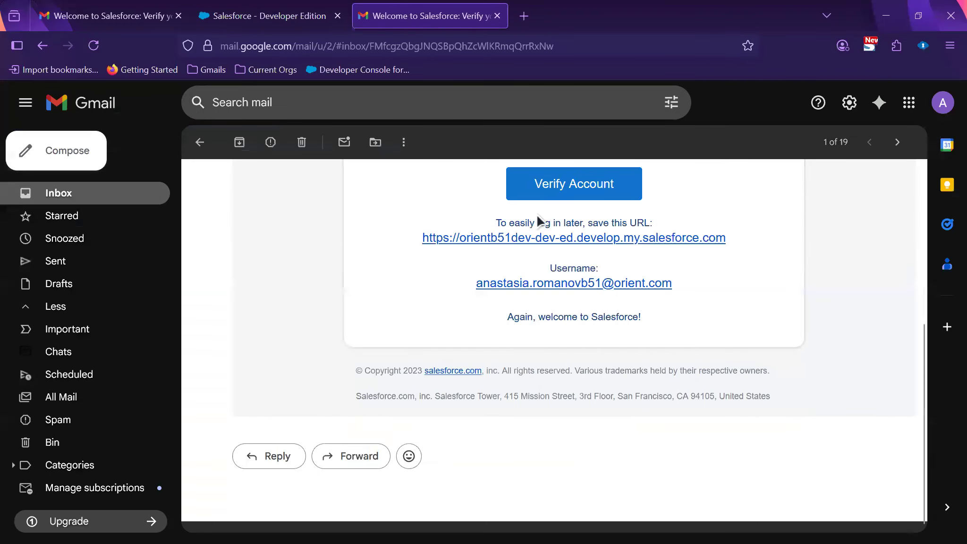
left_click(550, 189)
Step: Paste the shared password from the Excel workbook into both password fields
key("super")
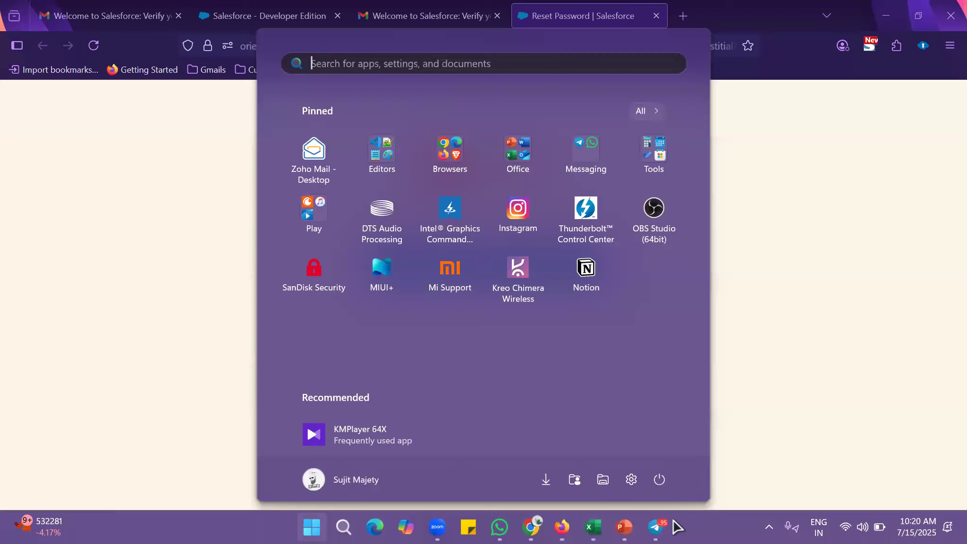
left_click(593, 527)
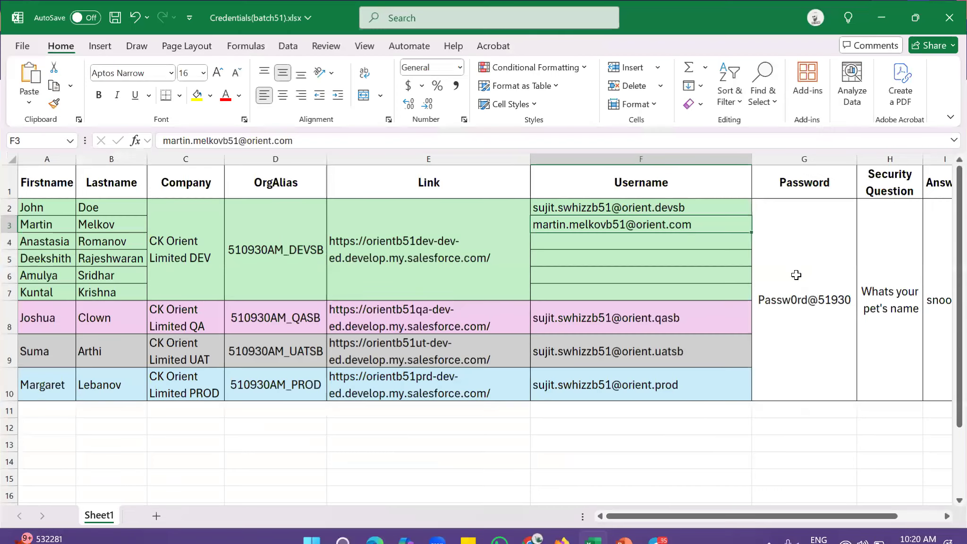
left_click(796, 275)
key("ctrl+c")
key("alt+Tab")
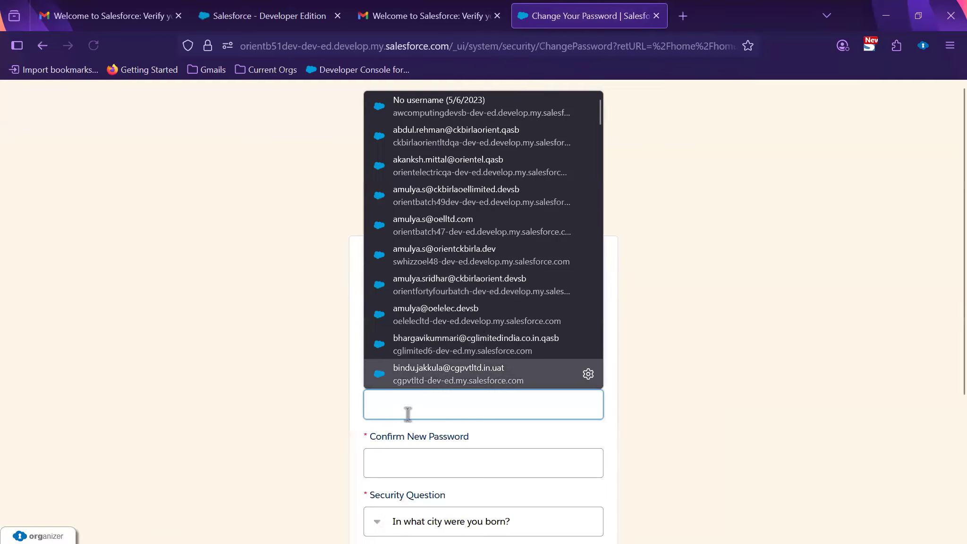
left_click(407, 414)
key("ctrl+v")
left_click(390, 466)
key("ctrl+v")
Step: Choose the pet's-name security question, enter its answer, and submit the password change
scroll(455, 330, "down", 4)
left_click(454, 329)
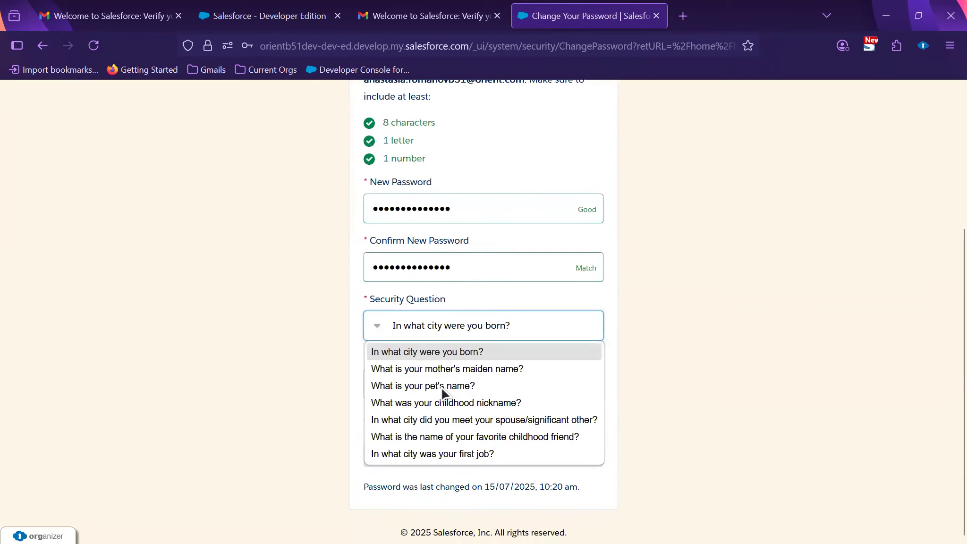
left_click(438, 386)
left_click(424, 391)
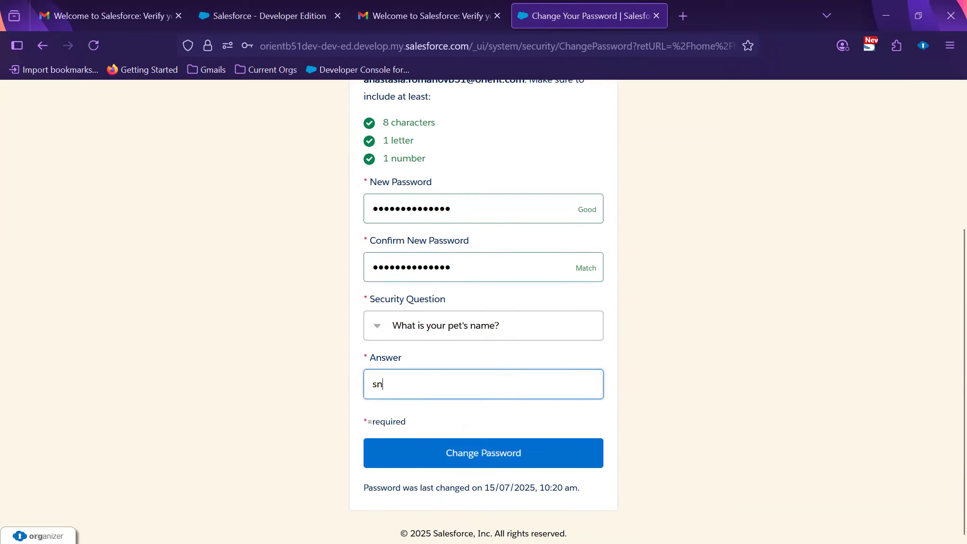
left_click(524, 454)
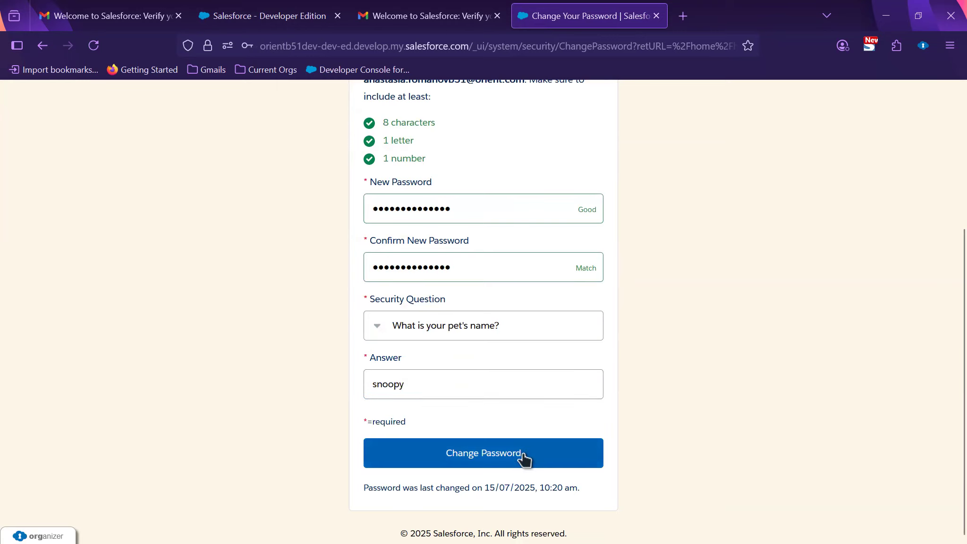
left_click(556, 156)
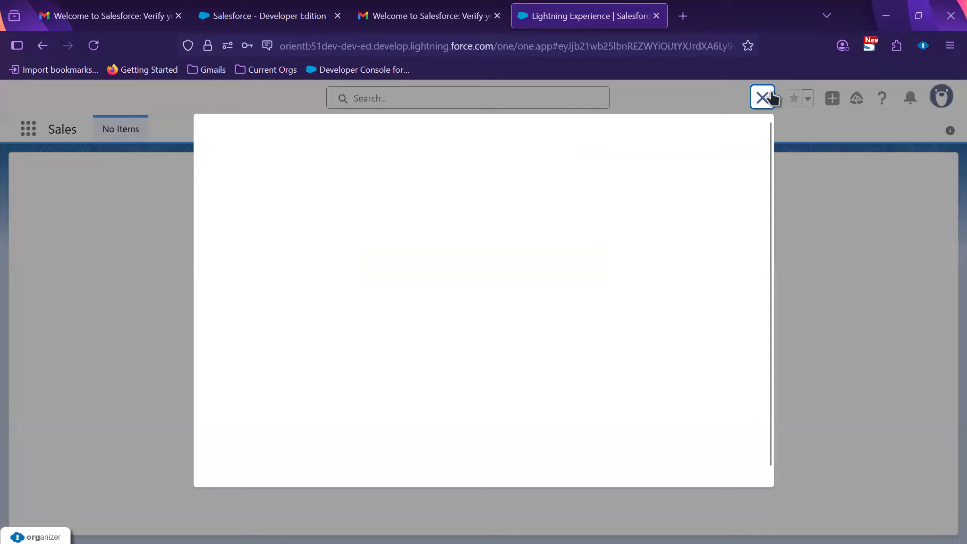
Step: Switch the user to Salesforce Classic and open the OEL Customer Service App console
left_click(771, 98)
double_click(59, 130)
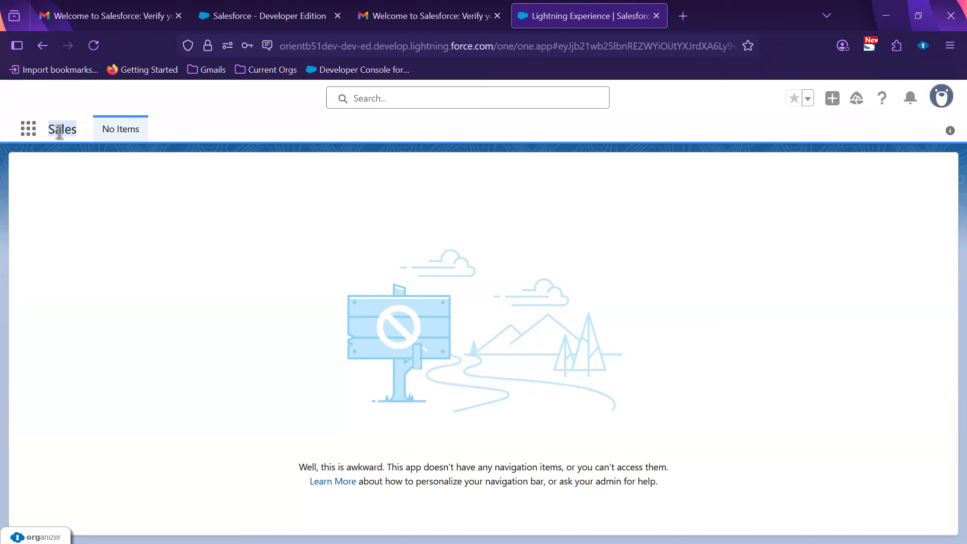
left_click(609, 136)
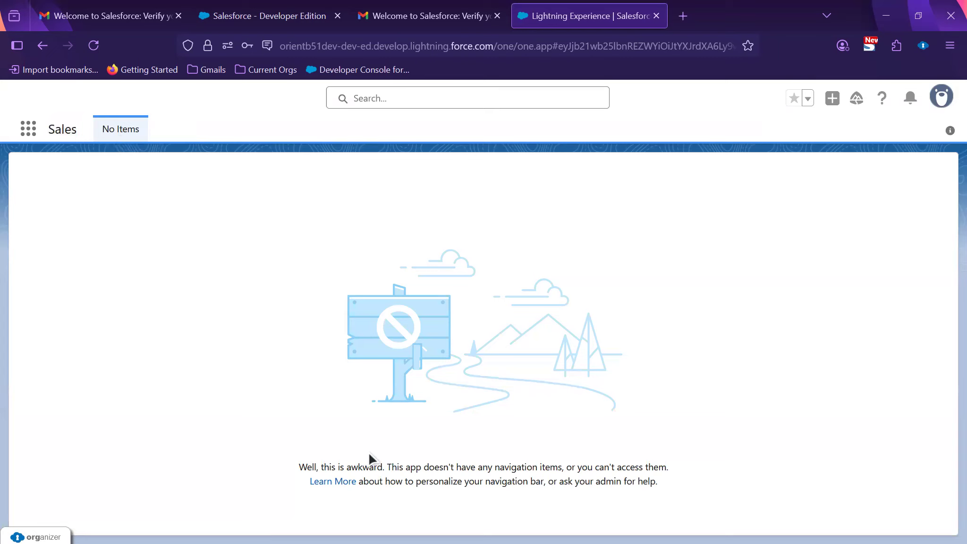
left_click(28, 133)
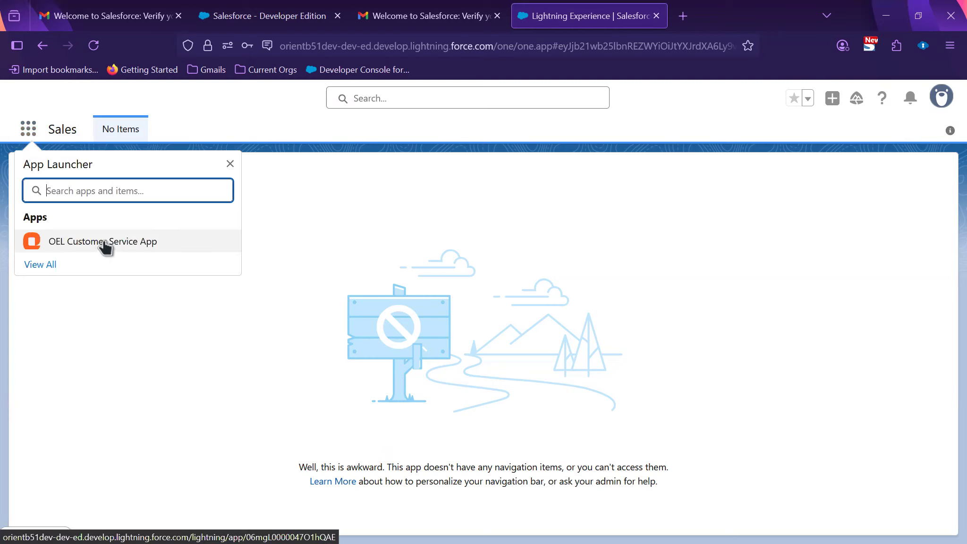
left_click(941, 97)
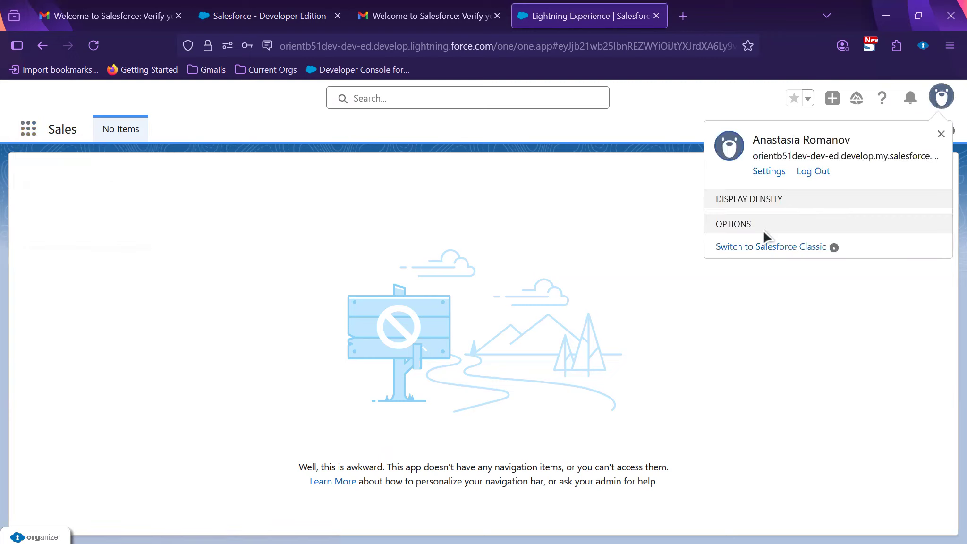
left_click(770, 511)
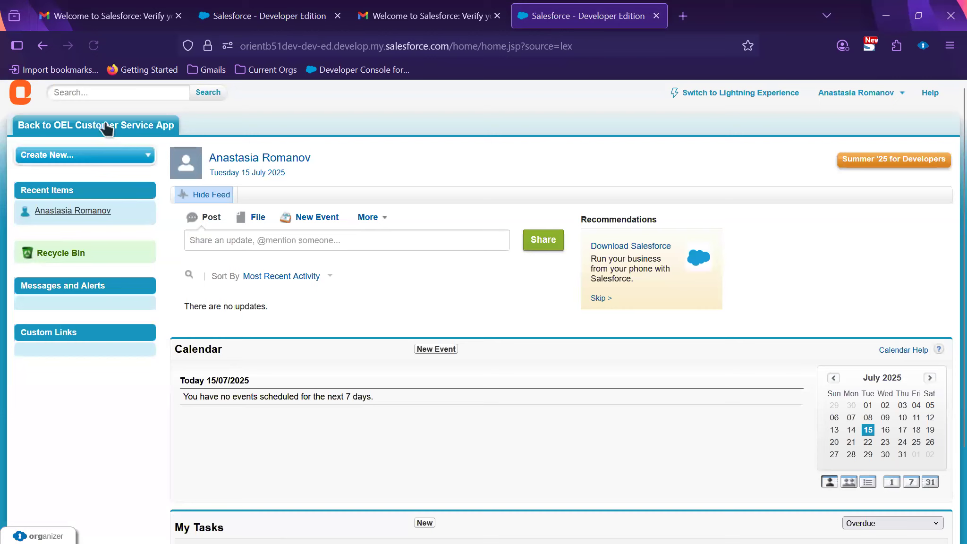
left_click(106, 126)
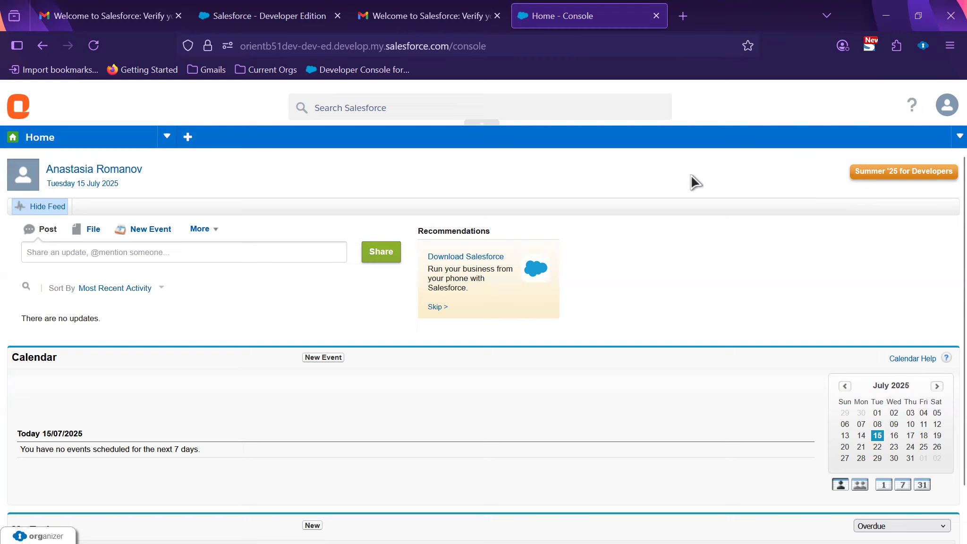
Step: Open the Cases list from the console navigation, then log the test user out
left_click(166, 137)
left_click(127, 185)
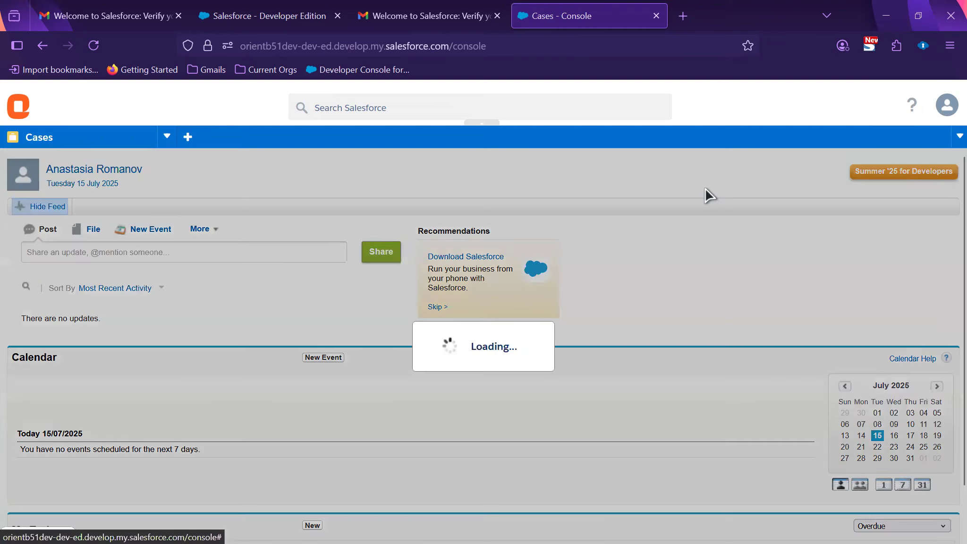
left_click(947, 106)
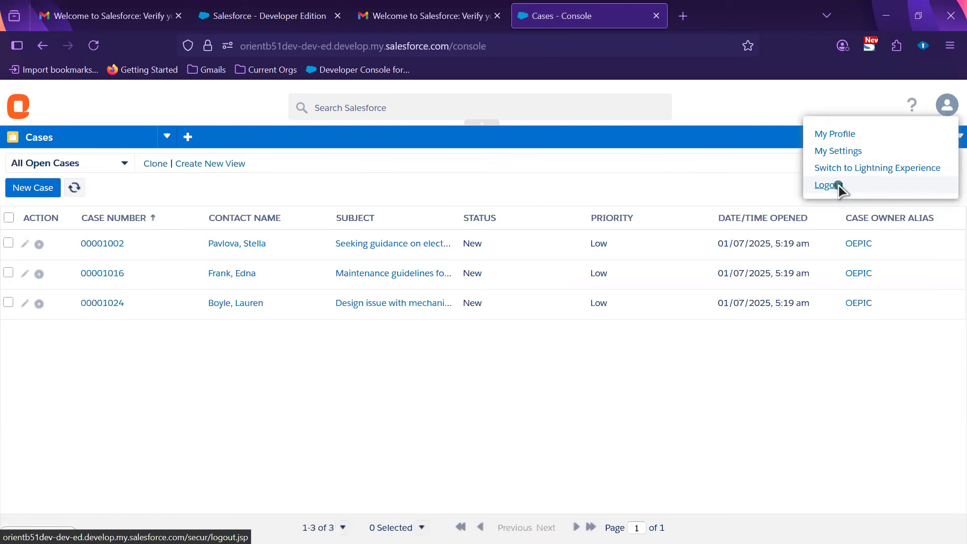
left_click(836, 185)
Step: Log out the other logged-in user and close the leftover login tab
left_click(303, 19)
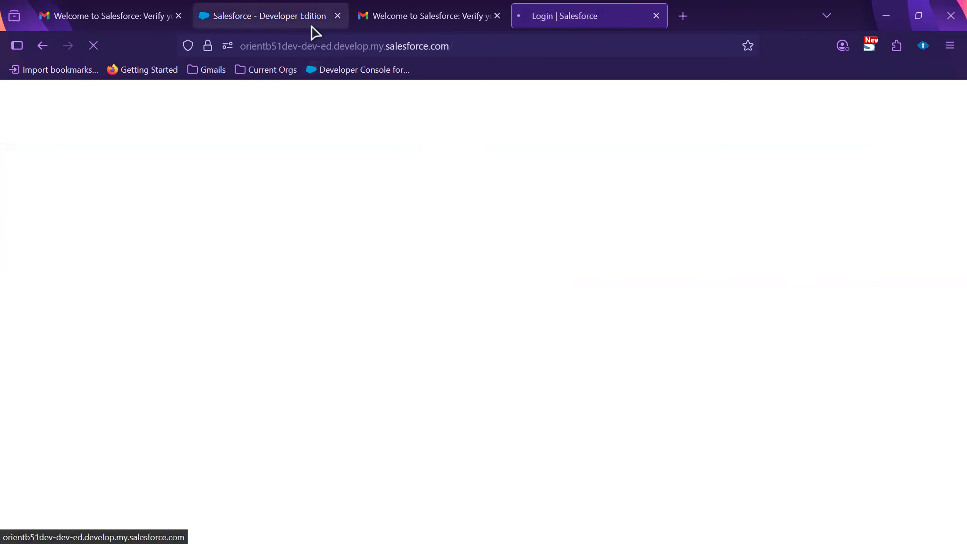
left_click(878, 102)
left_click(806, 176)
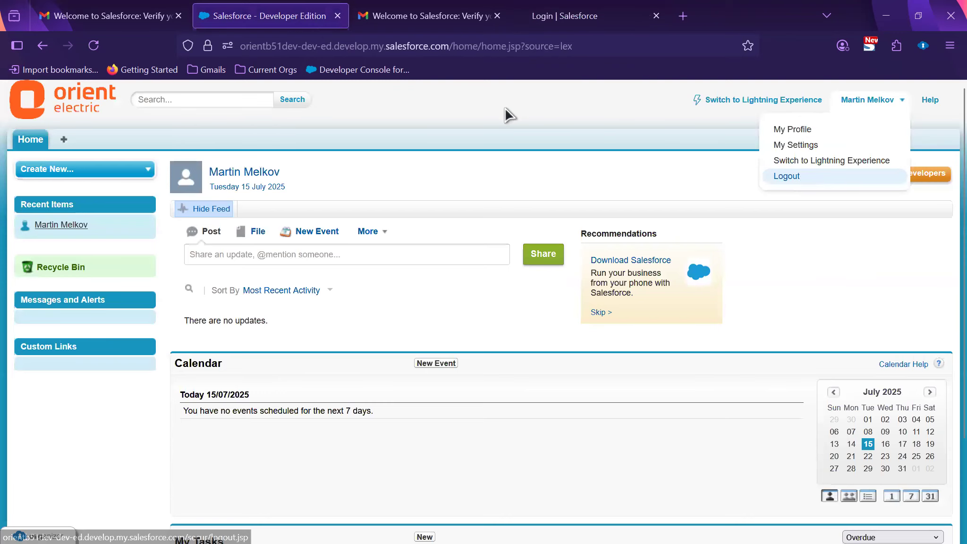
left_click(337, 15)
left_click(886, 16)
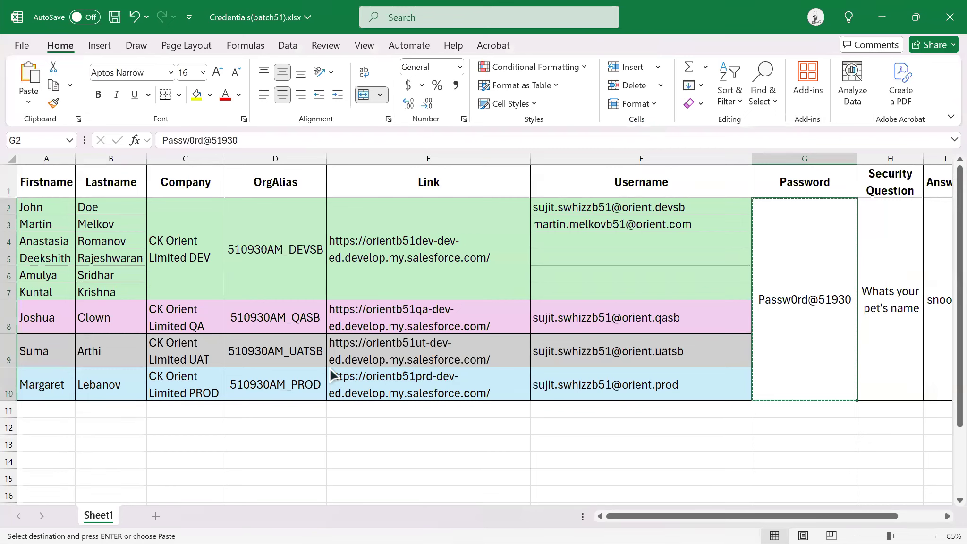
Step: Paste the username from the verification email into Excel cell F4, then return to the Backlog sheet
key("alt+Tab")
left_click_drag(476, 283, 682, 289)
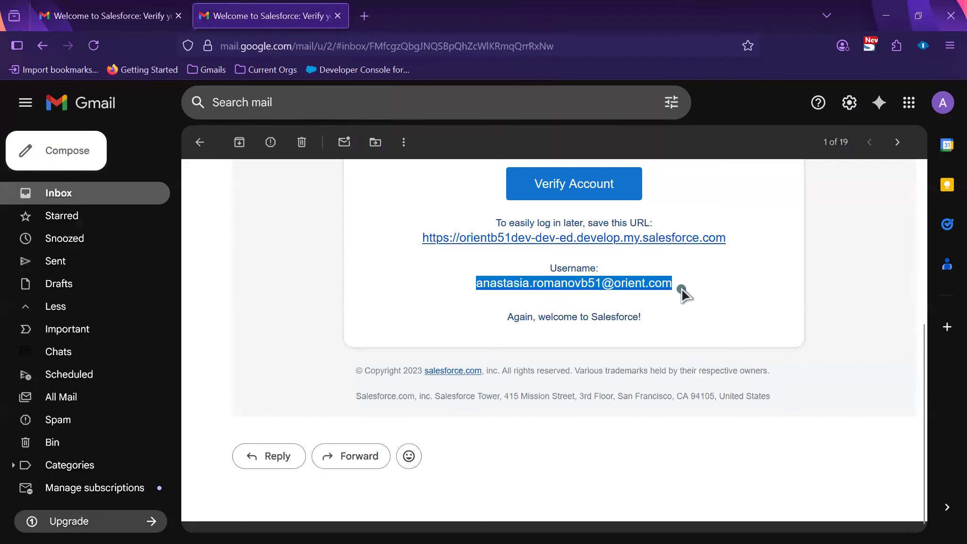
key("alt+Tab")
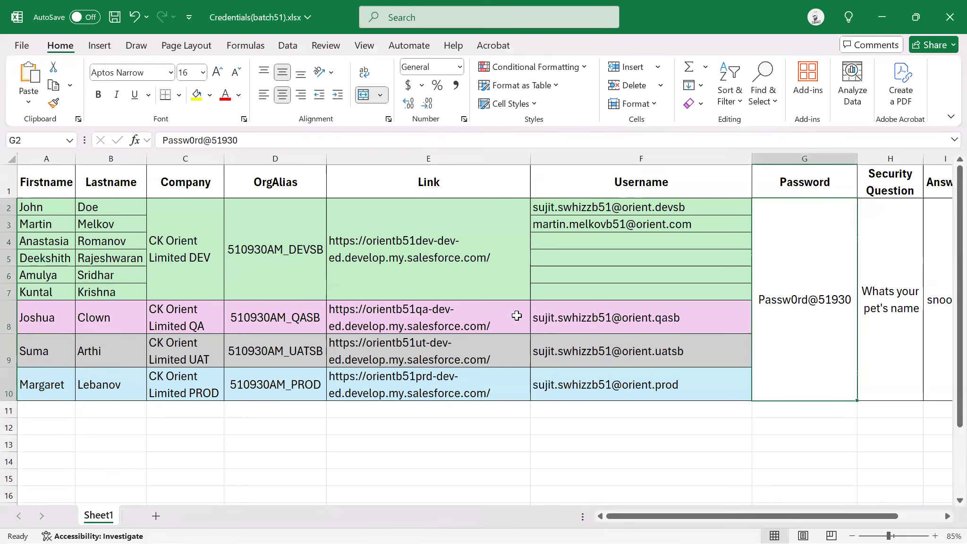
left_click(578, 242)
key("ctrl+v")
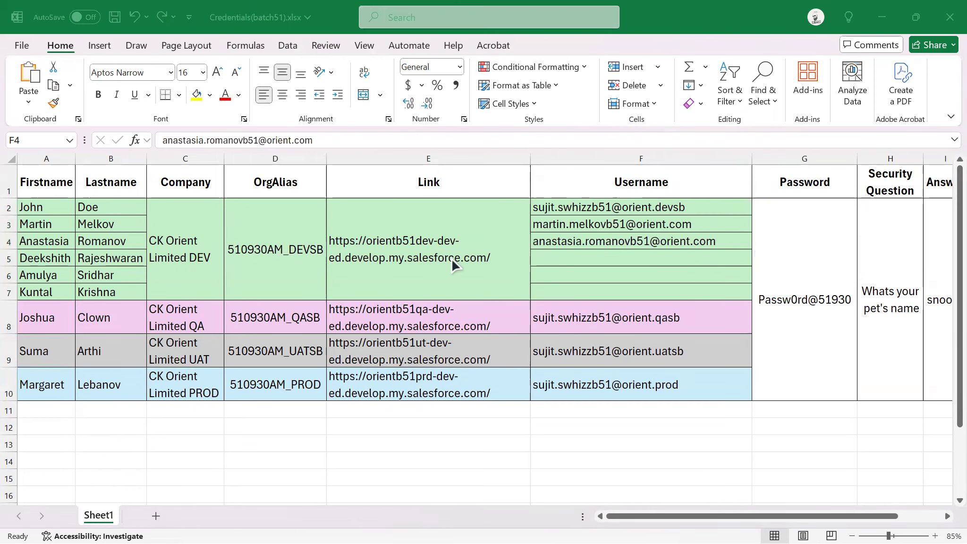
key("alt+Tab")
key("Tab")
left_click(104, 24)
Step: Mark story OSS-2 as Done and enter actual time 8 for OSS-2 and OSS-1
left_click(739, 335)
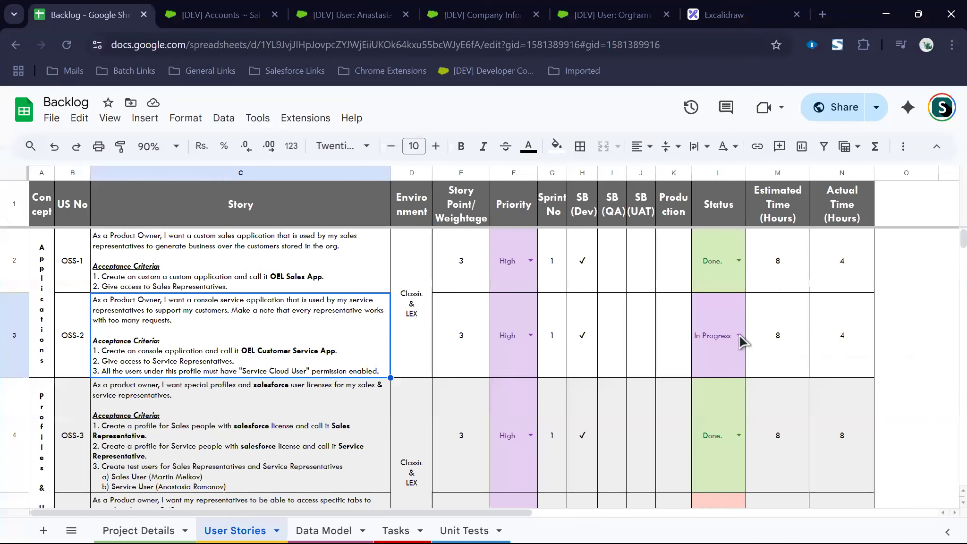
left_click(715, 444)
left_click(859, 354)
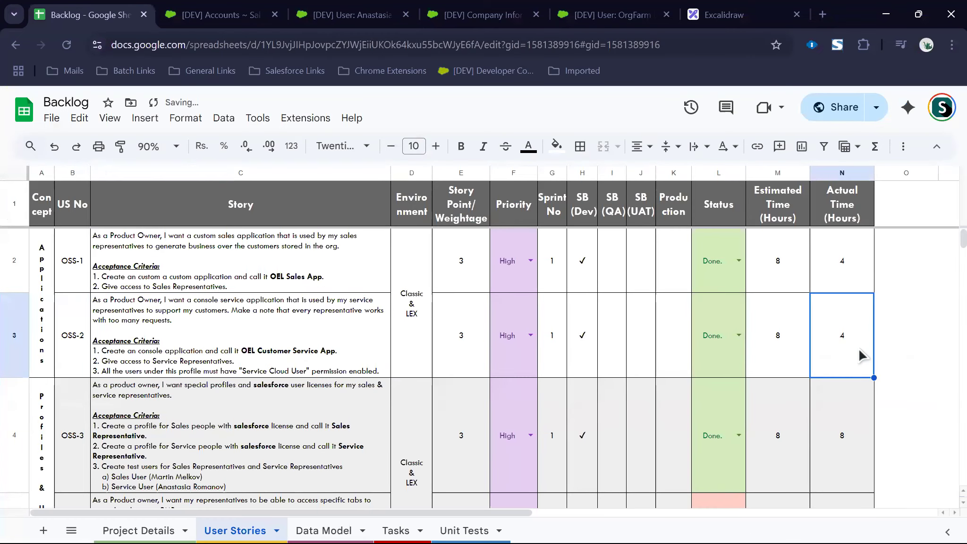
type("4")
key("Return")
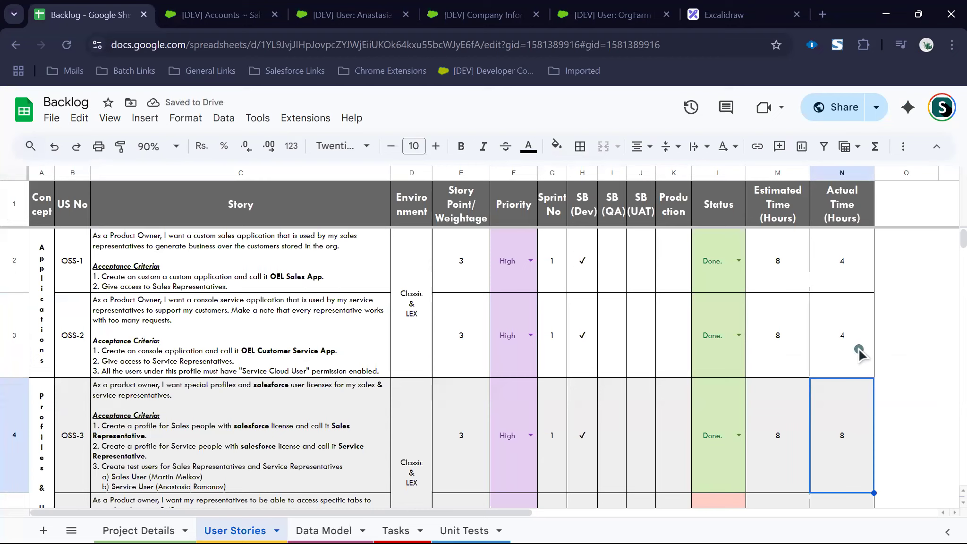
left_click(859, 349)
type("8")
left_click(870, 266)
type("8")
left_click(892, 277)
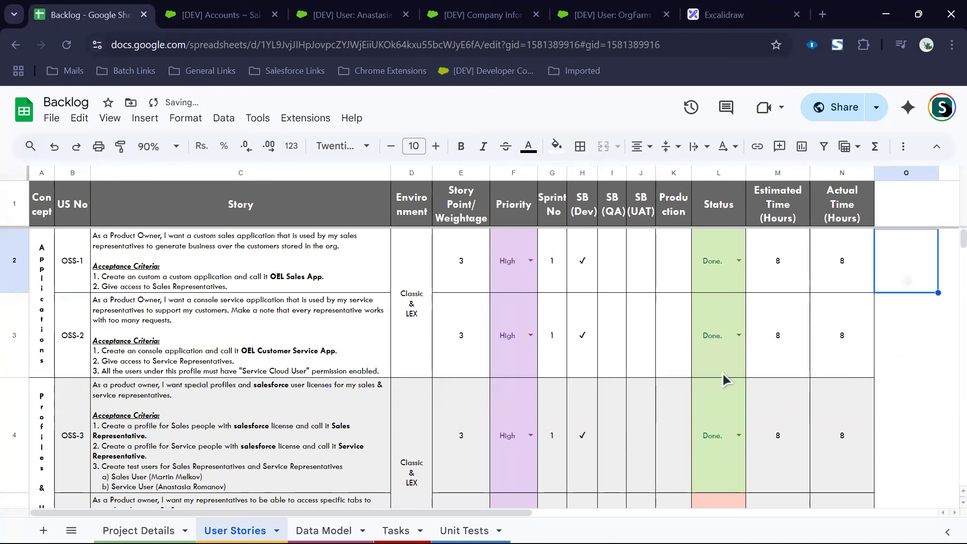
Step: Review the first three user stories (C2 to N4), then go to the Tasks sheet
left_click_drag(234, 272, 825, 454)
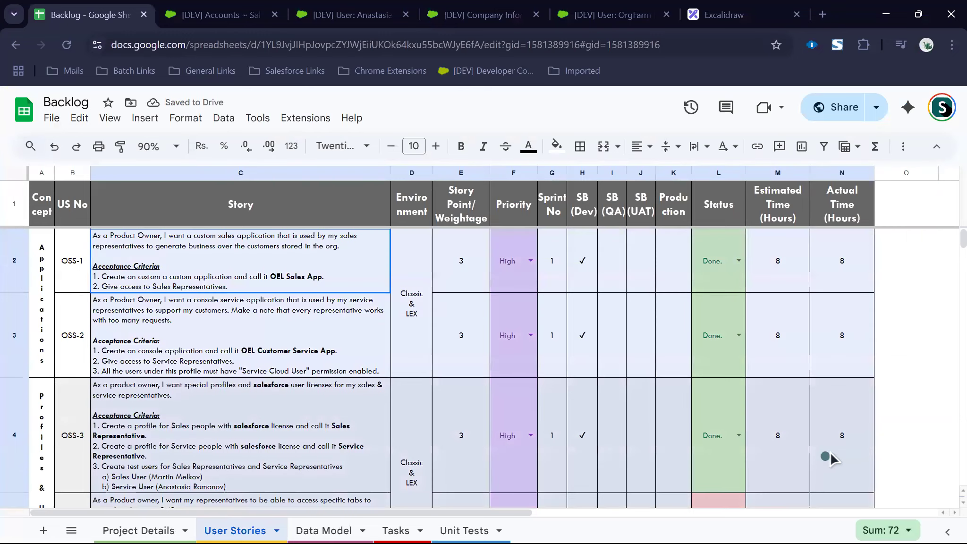
left_click(907, 431)
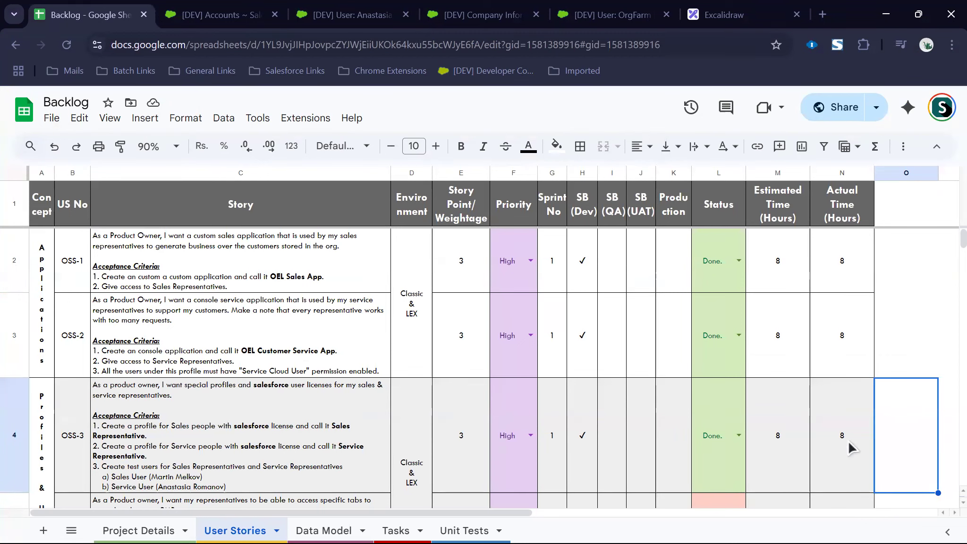
left_click(410, 529)
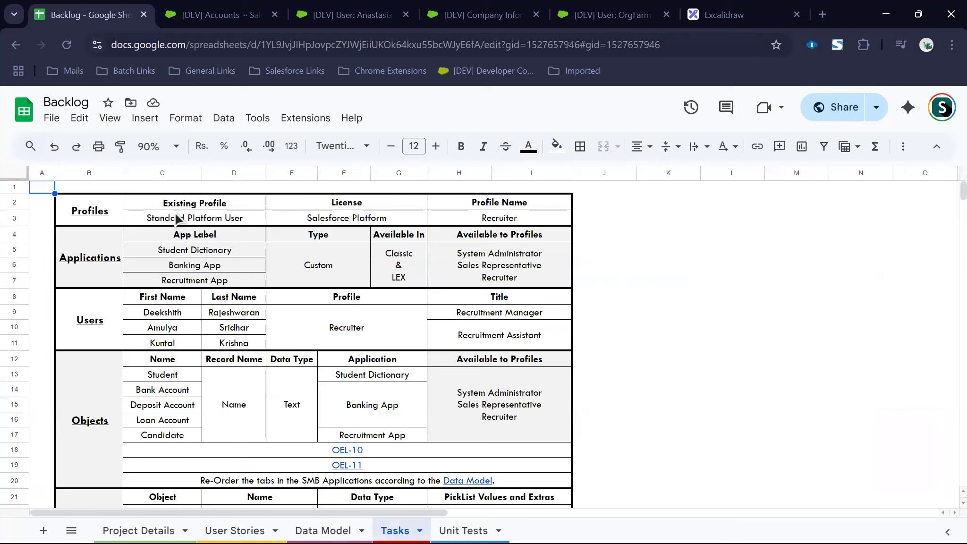
Step: Go over the Recruiter profile: Salesforce Platform licence, based on Standard Platform User
left_click(496, 218)
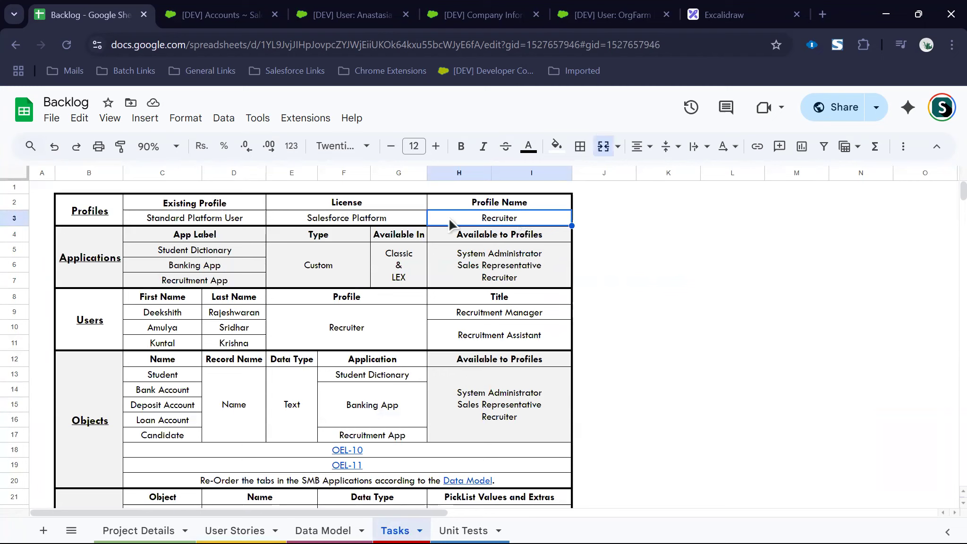
left_click(409, 222)
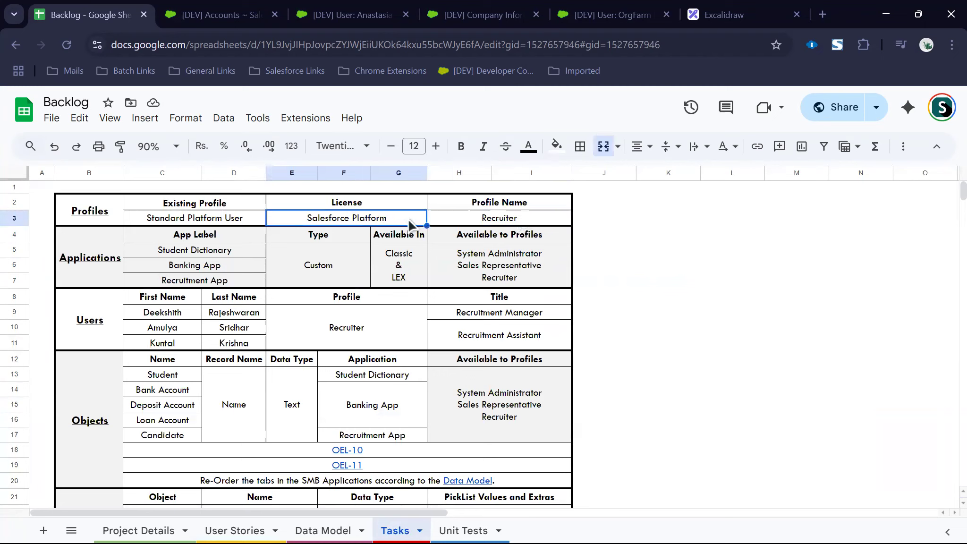
left_click(241, 217)
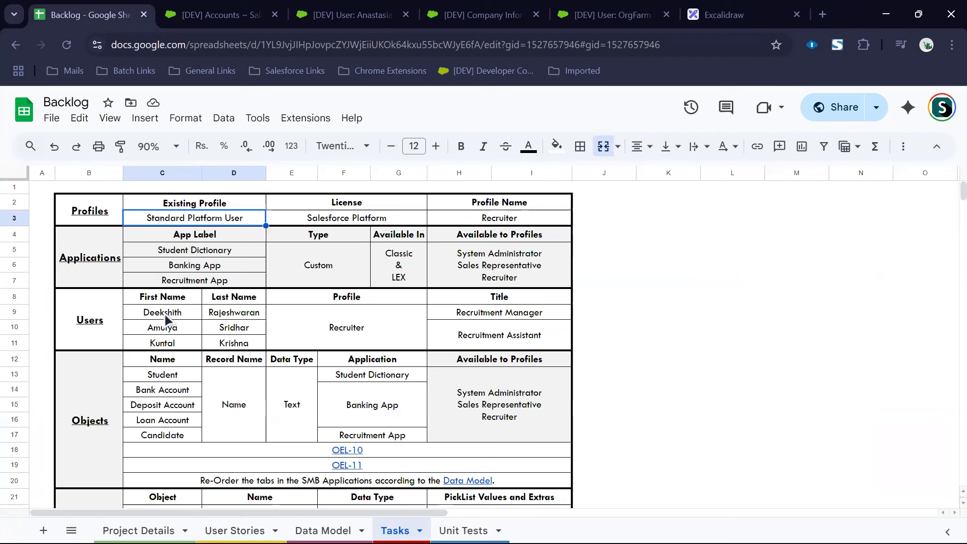
Step: Review the three users with the Recruiter profile: one Recruitment Manager, two Recruitment Assistants
left_click_drag(189, 317, 226, 339)
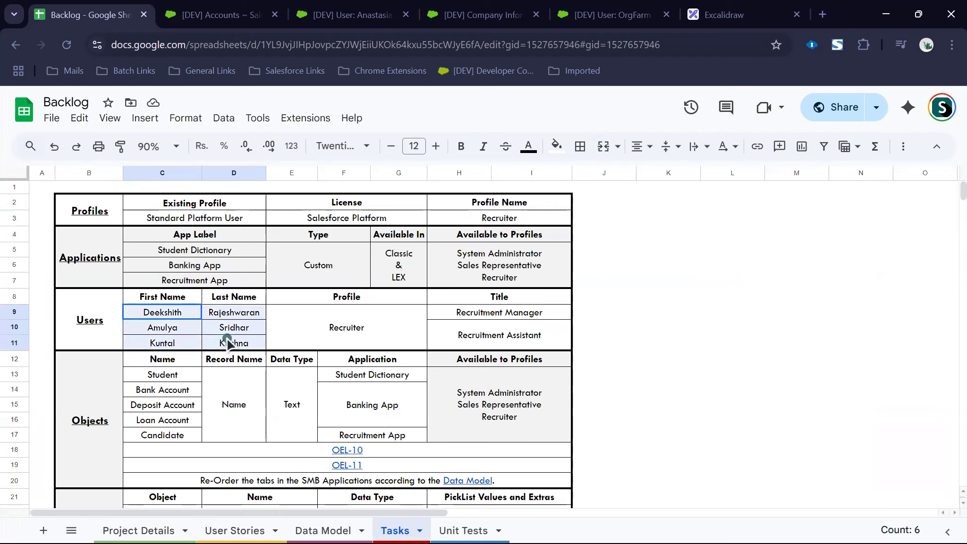
left_click(164, 309)
left_click(227, 314)
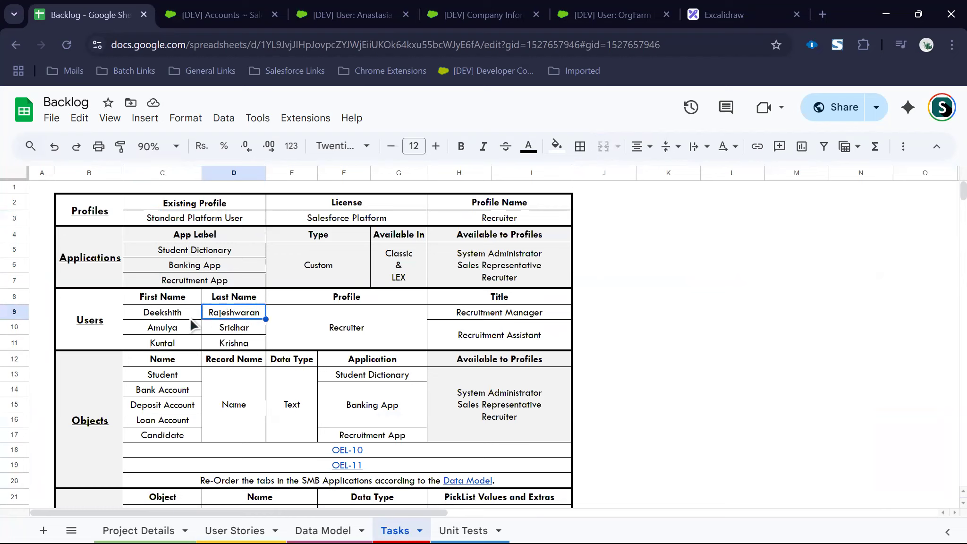
left_click(179, 326)
left_click(231, 325)
left_click(183, 342)
left_click(220, 346)
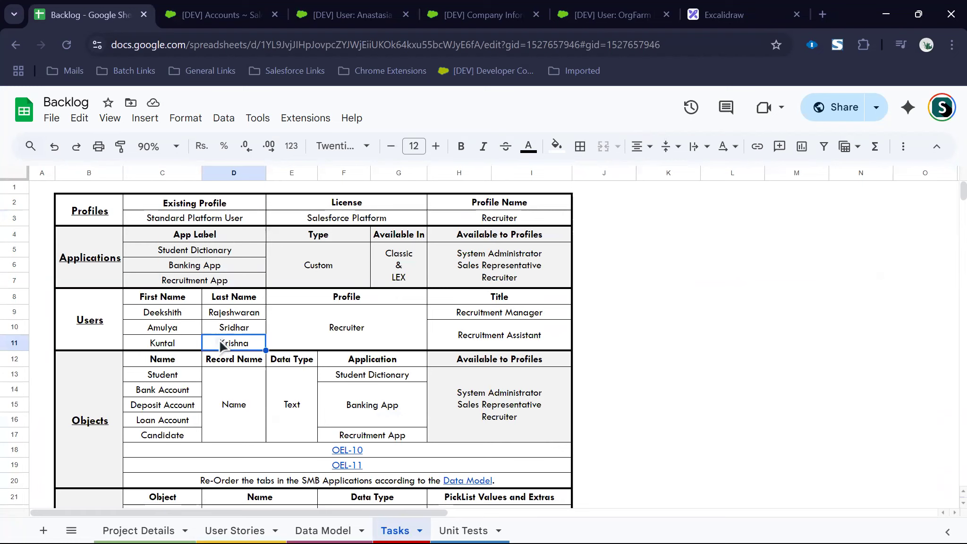
left_click(350, 331)
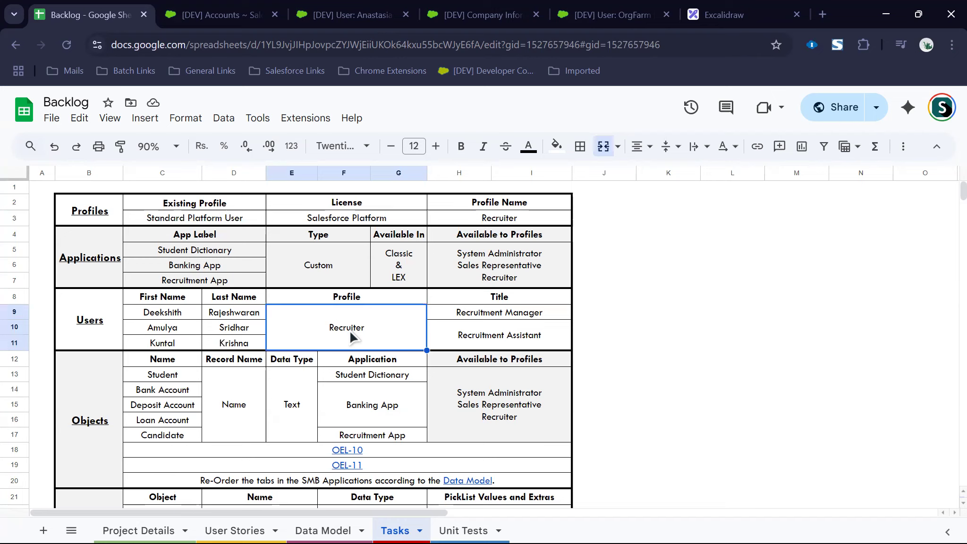
left_click_drag(166, 313, 247, 319)
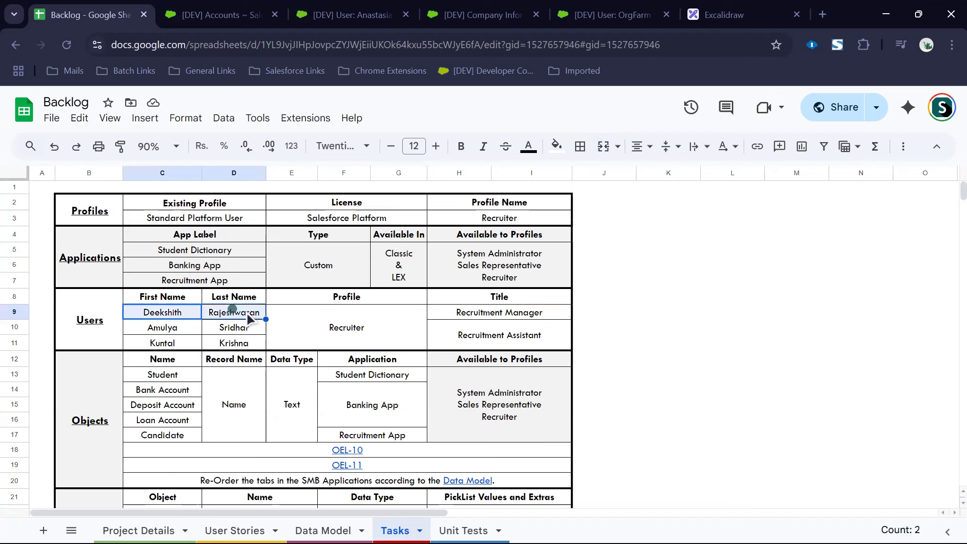
left_click(481, 313)
left_click_drag(177, 332, 229, 343)
left_click(518, 339)
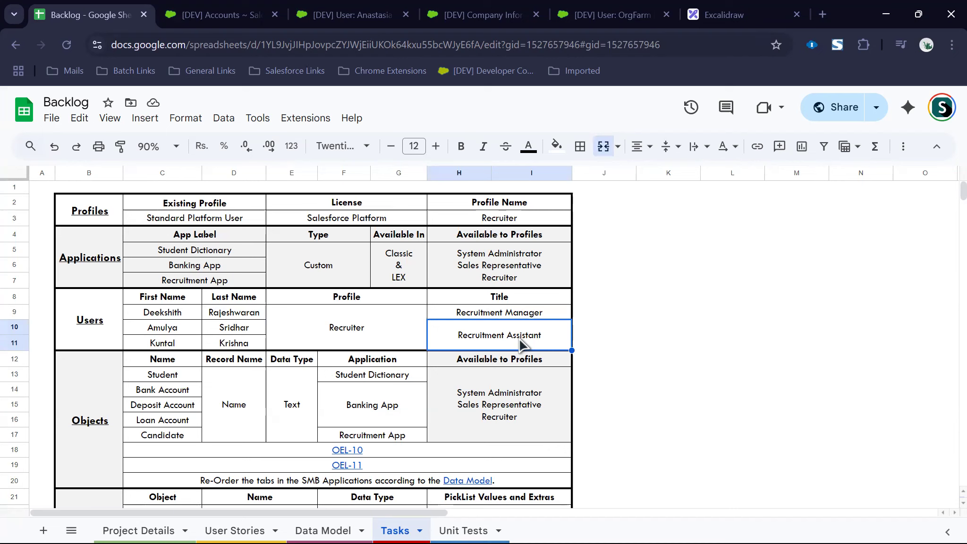
Step: Review the Student Dictionary, Banking and Recruitment apps, their Classic & LEX availability and profiles
left_click(89, 267)
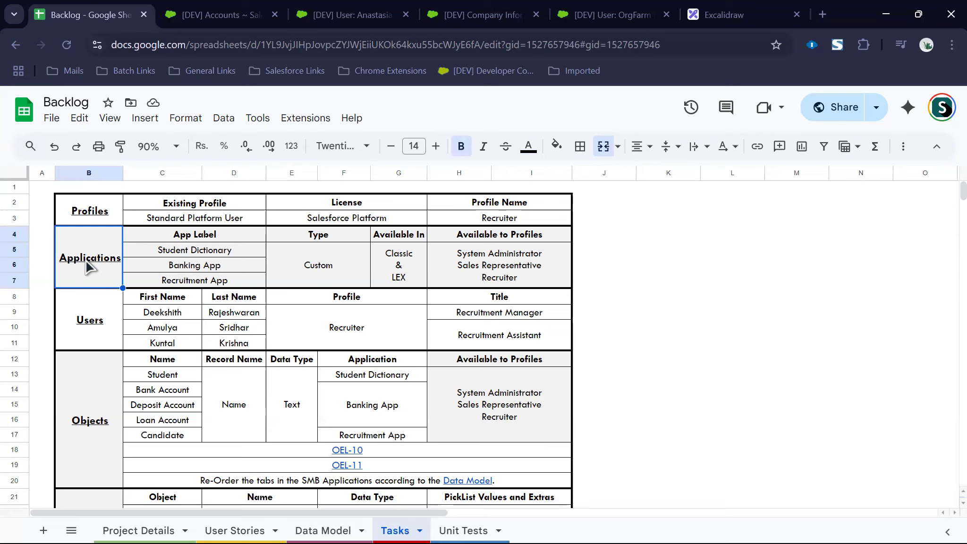
left_click(187, 255)
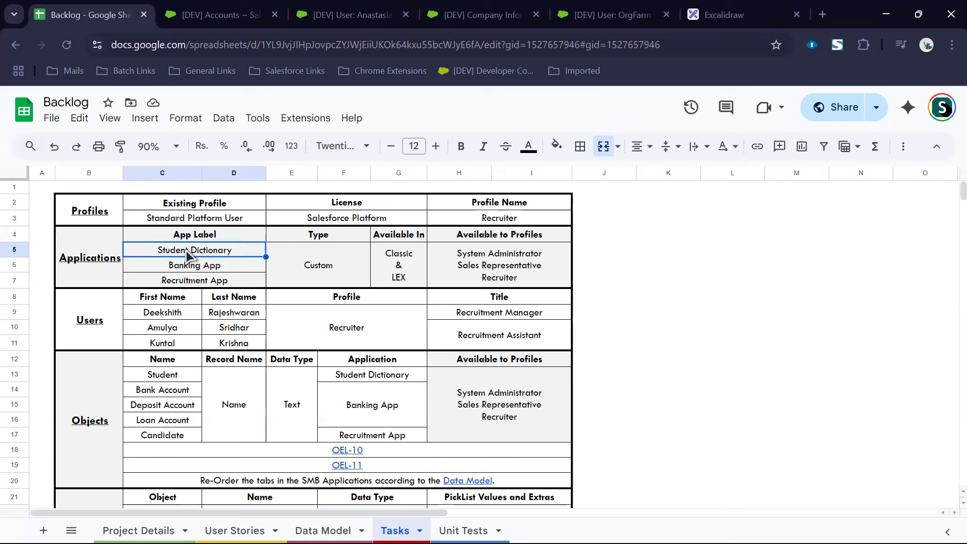
left_click(189, 266)
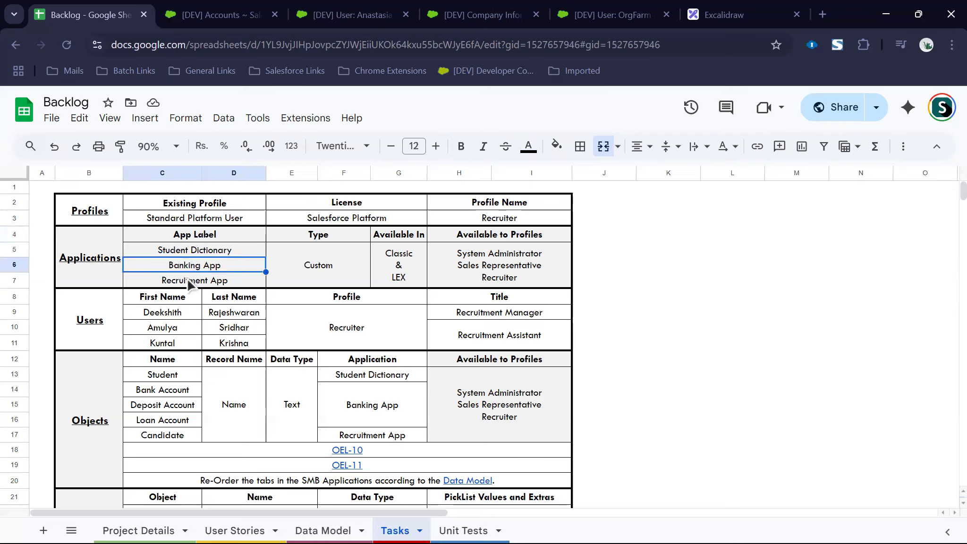
left_click(187, 282)
left_click_drag(202, 252, 205, 281)
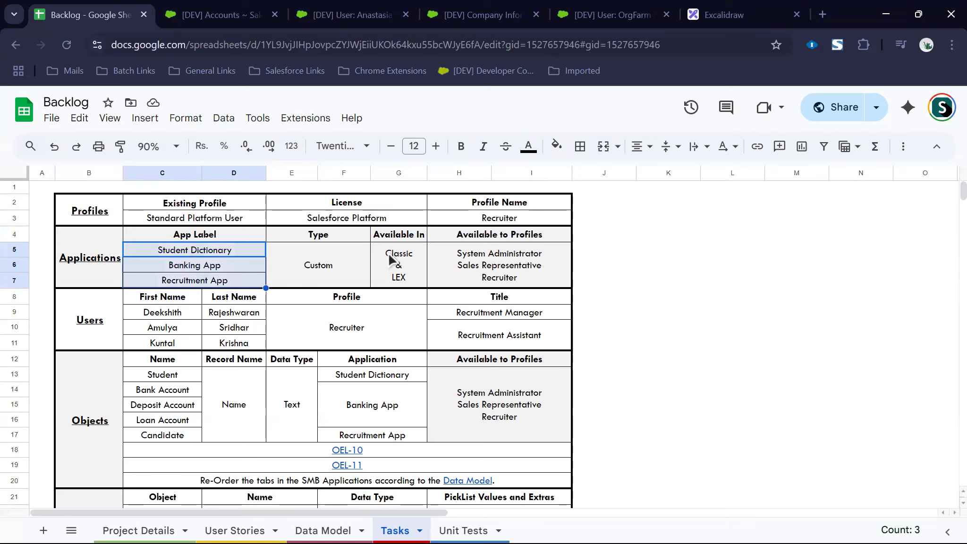
left_click(404, 257)
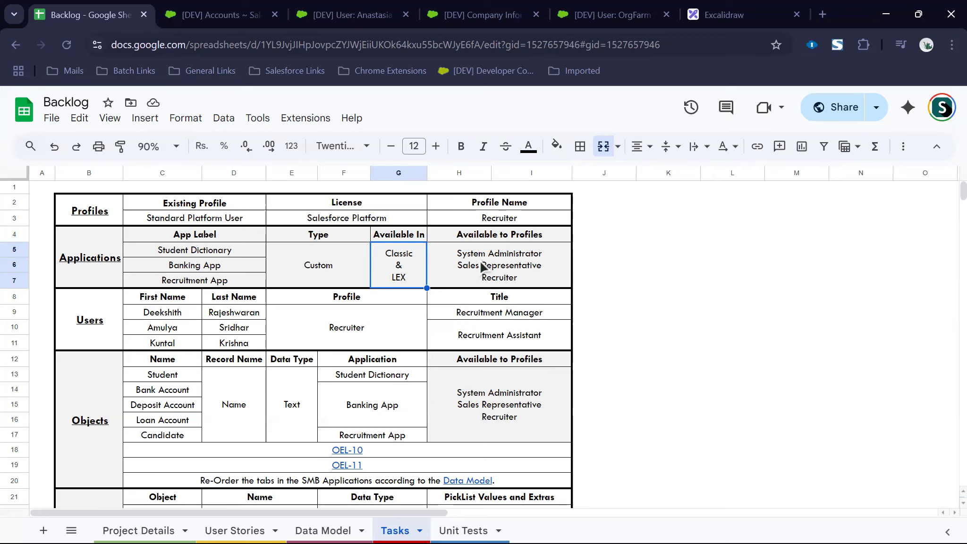
left_click_drag(213, 250, 215, 278)
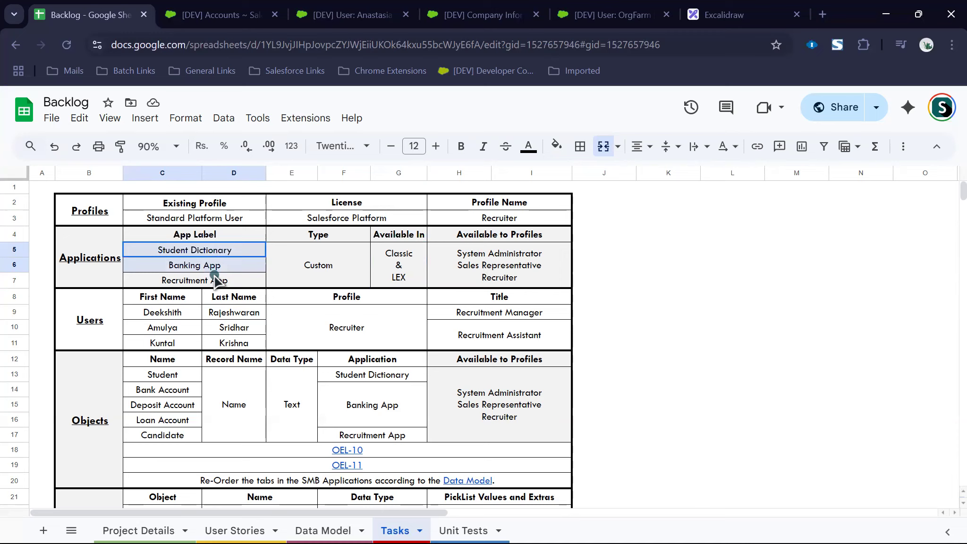
left_click(504, 266)
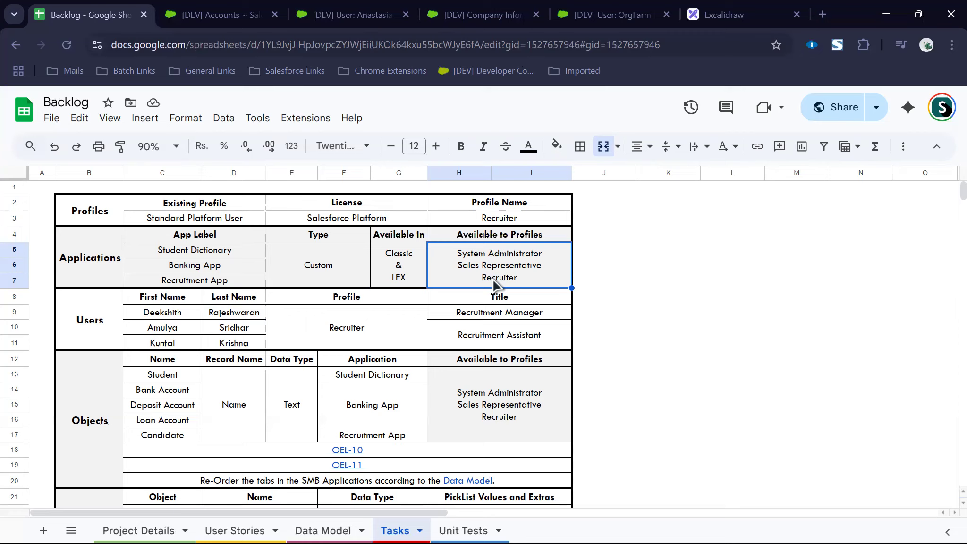
left_click(361, 315)
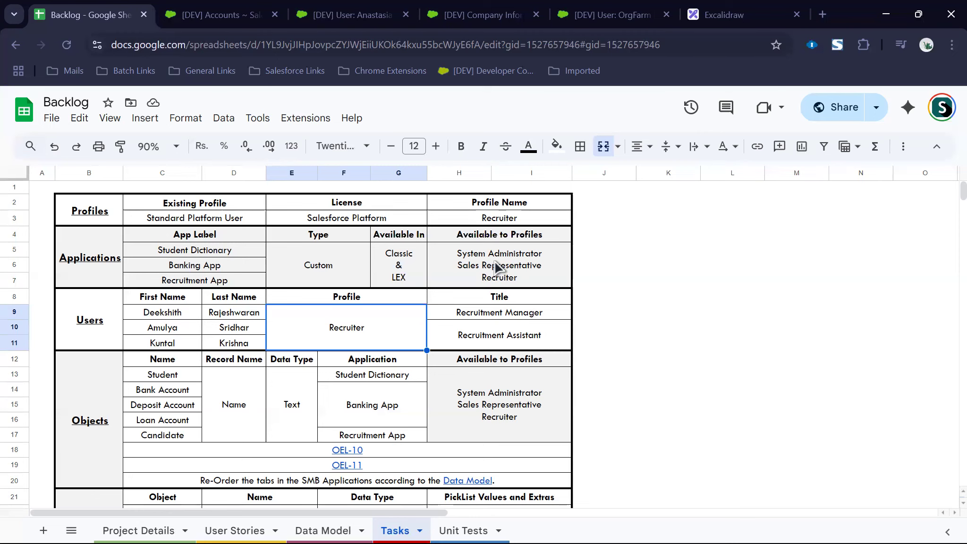
key("ctrl+shift+Tab")
Step: Uncheck Service Cloud User on the Service Representative test user and save the record
key("ctrl+shift+Tab")
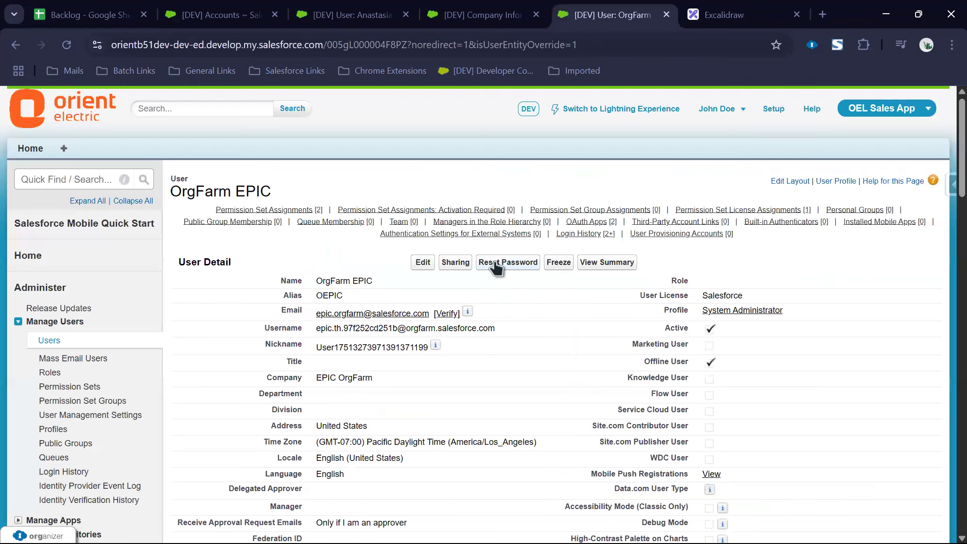
key("ctrl+shift+Tab")
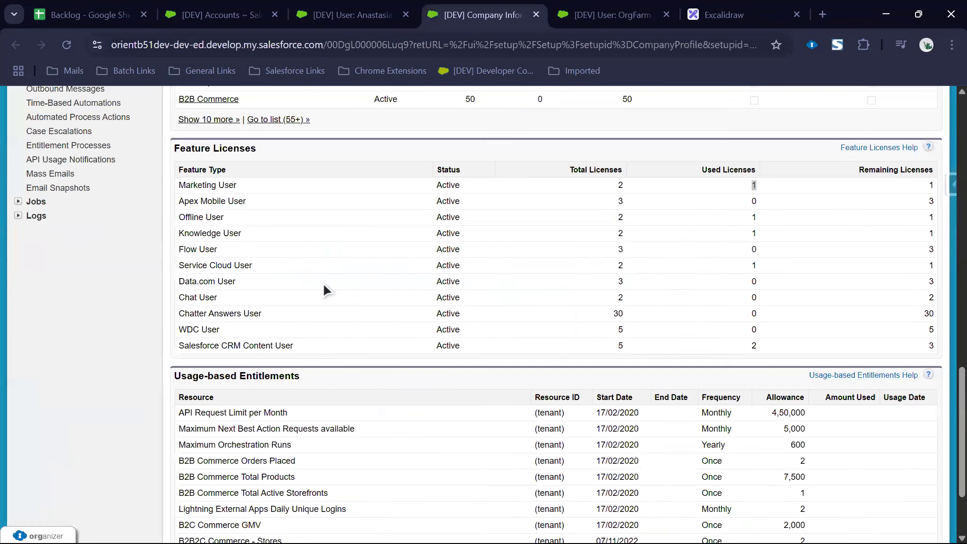
scroll(317, 284, "up", 15)
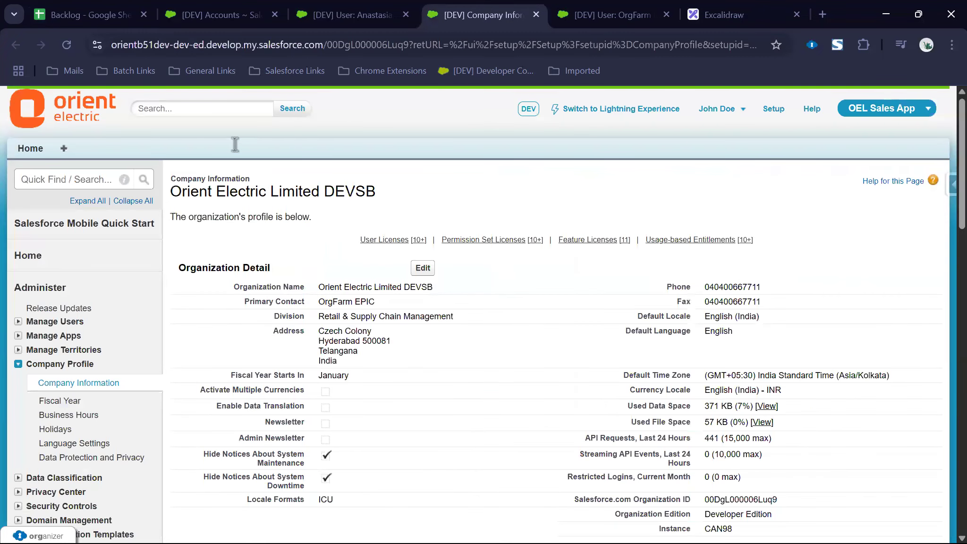
key("ctrl+shift+Tab")
left_click(416, 260)
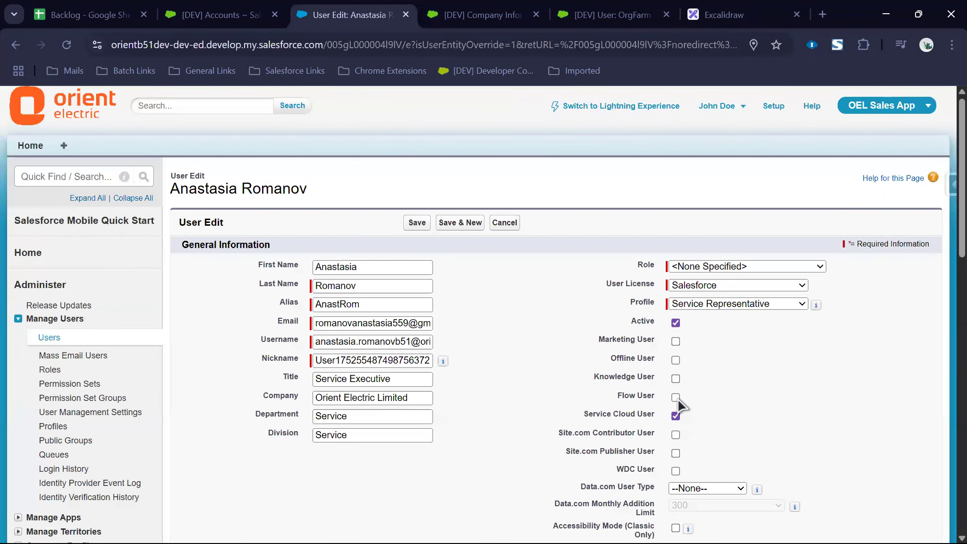
left_click(676, 418)
left_click(417, 226)
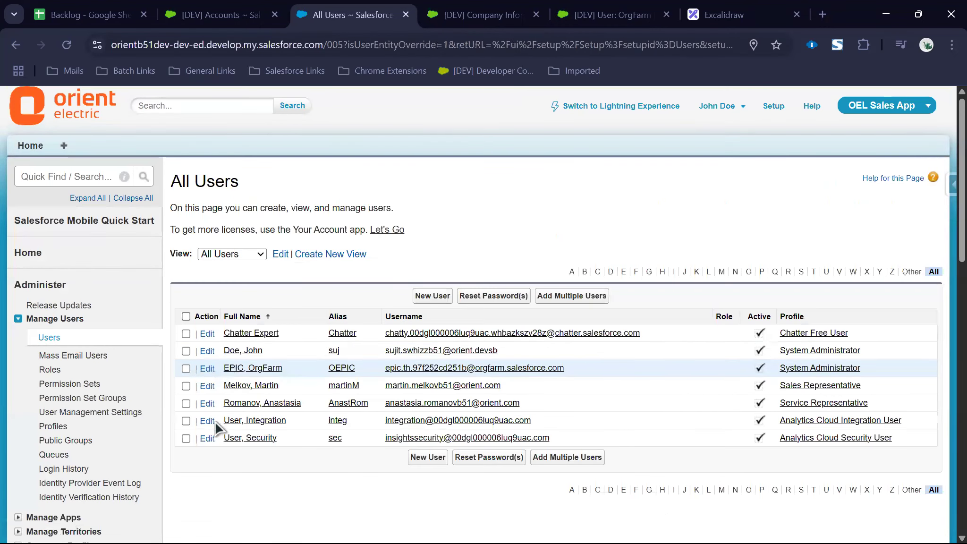
Step: Grant the sales test user the Service Cloud User licence and save
left_click(240, 388)
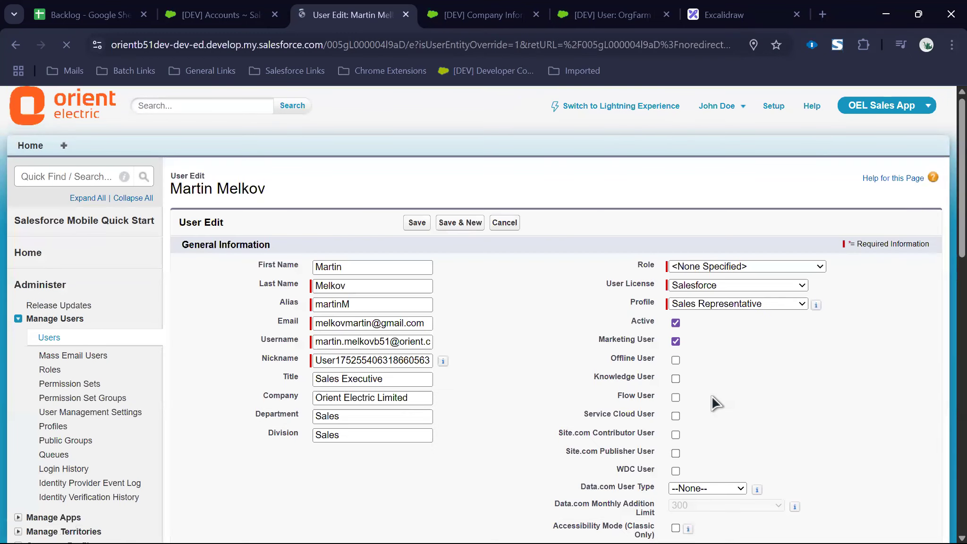
left_click(676, 418)
left_click(414, 227)
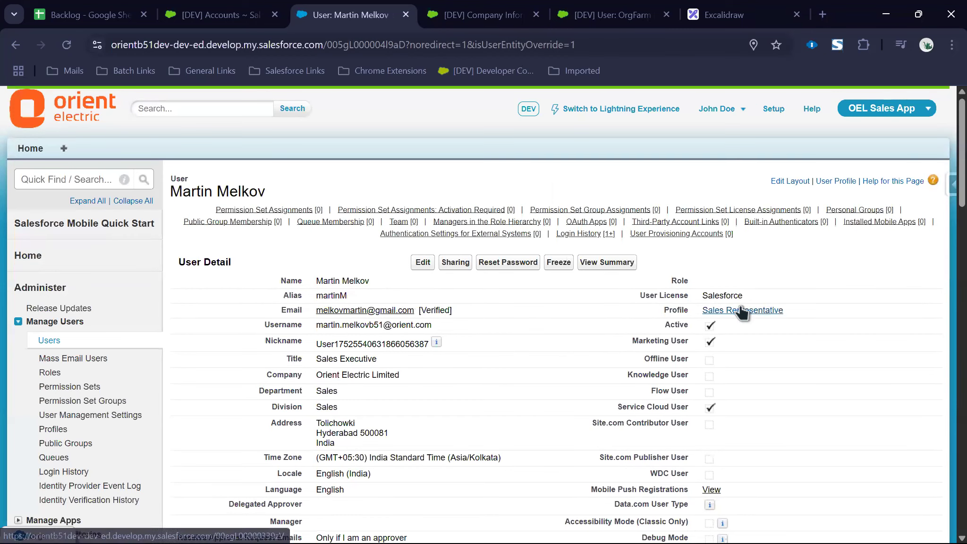
Step: Make OEL Customer Service App visible in the Sales Representative profile and save it
left_click(740, 307)
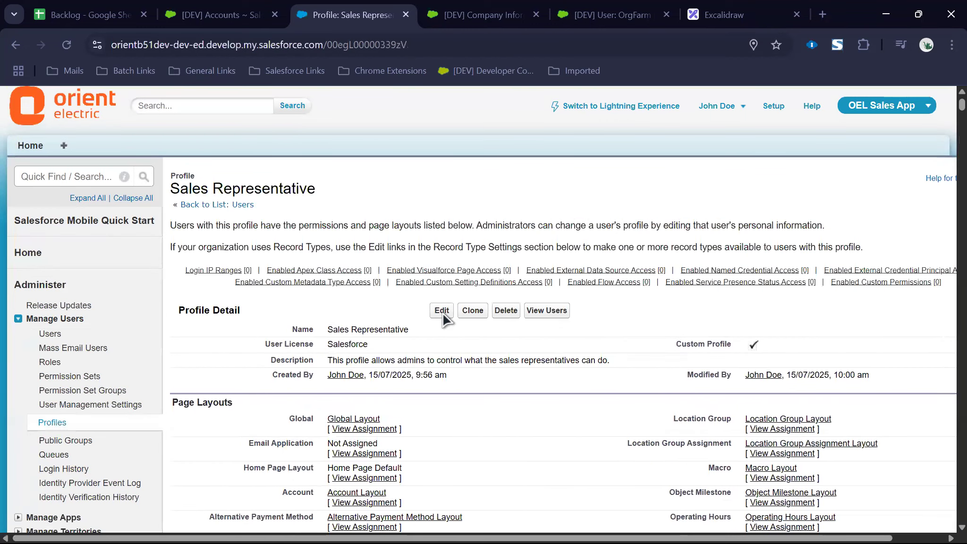
left_click(440, 316)
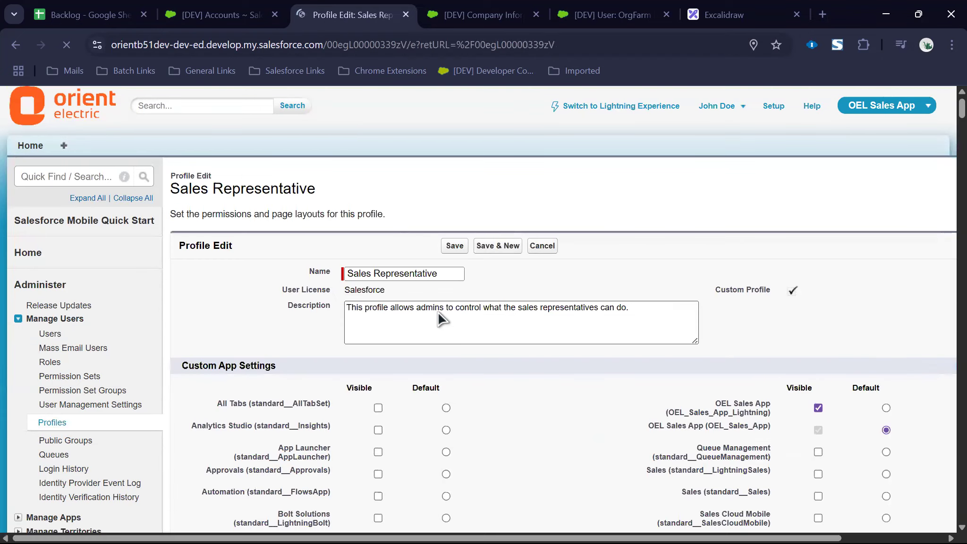
scroll(600, 395, "down", 4)
left_click(380, 482)
scroll(507, 383, "up", 1)
scroll(507, 389, "up", 3)
left_click(457, 245)
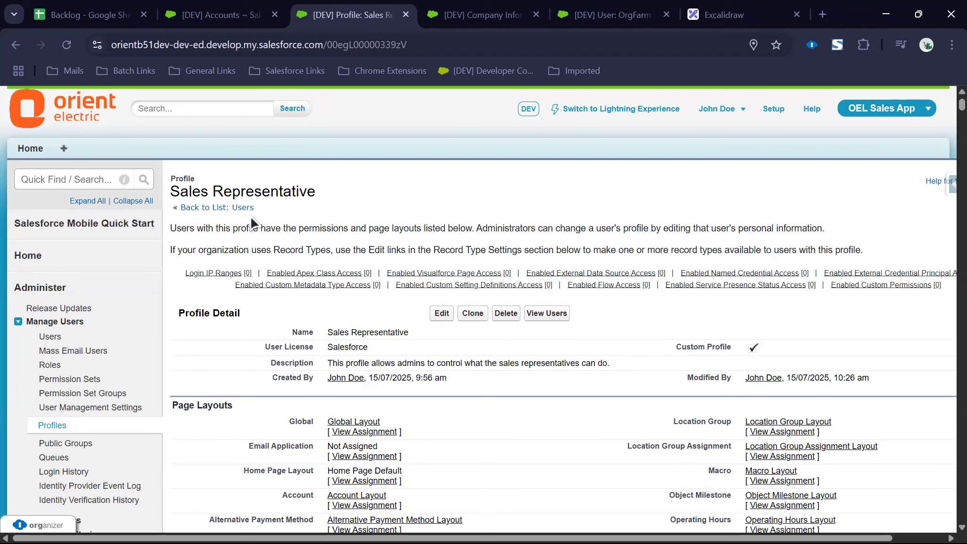
left_click(55, 337)
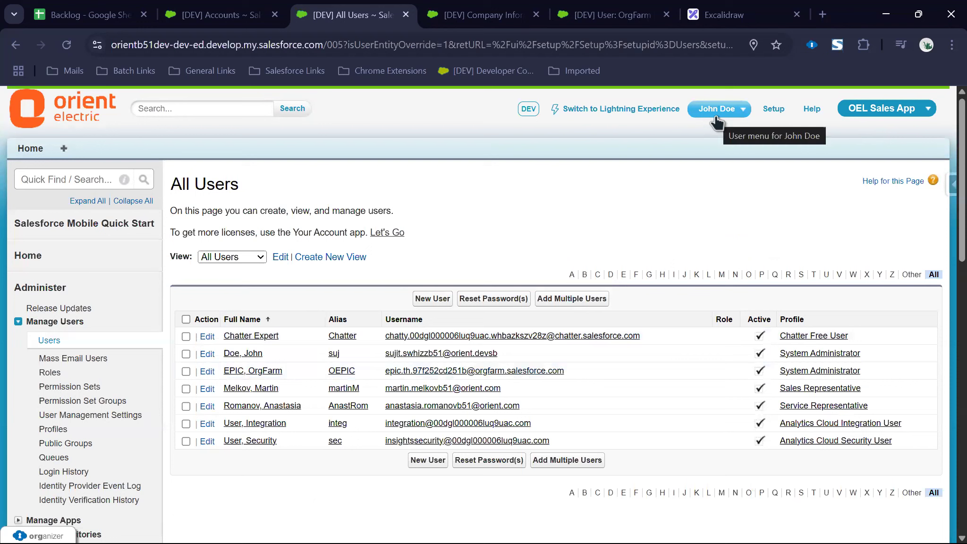
Step: Enable 'Administrators Can Log in as Any User' in Login Access Policies, save, and reload All Users
left_click(70, 174)
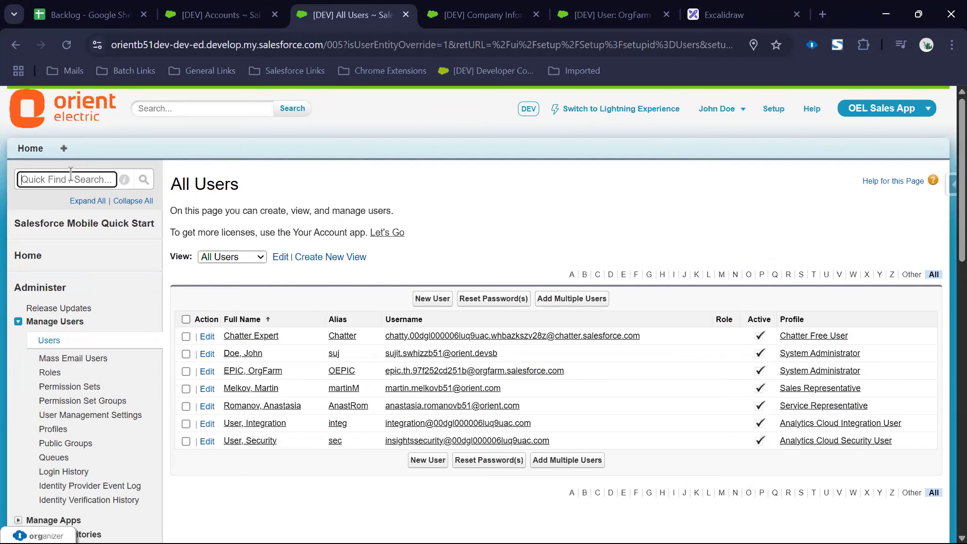
type("login")
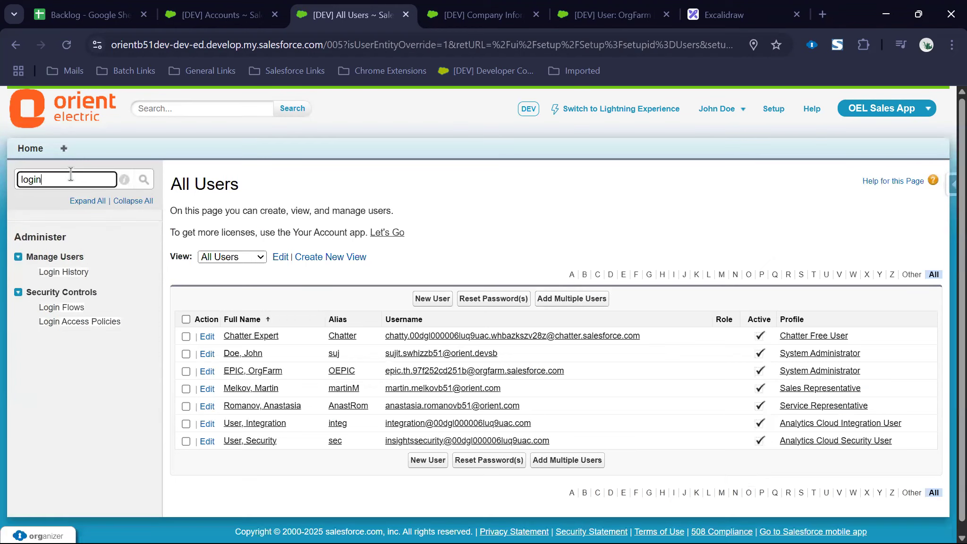
right_click(59, 322)
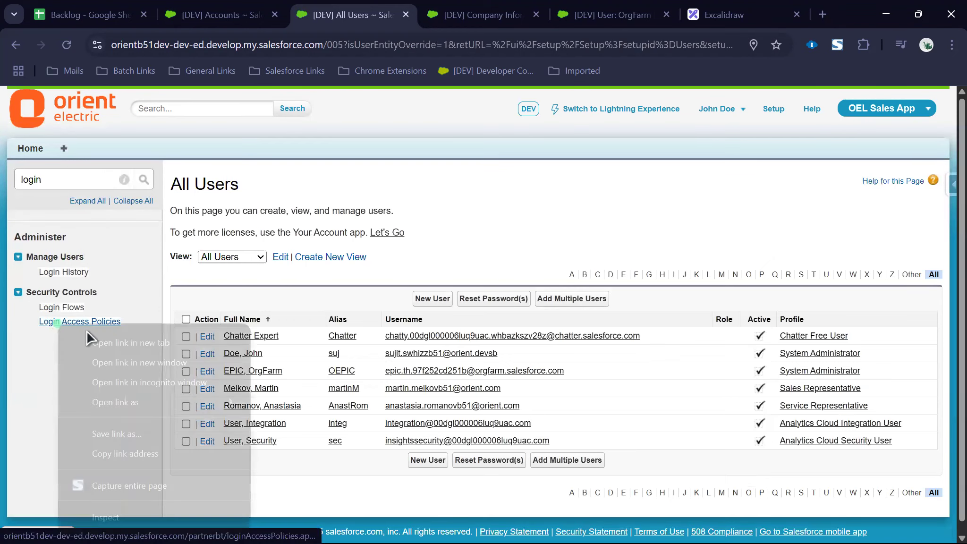
left_click(100, 343)
key("ctrl+Tab")
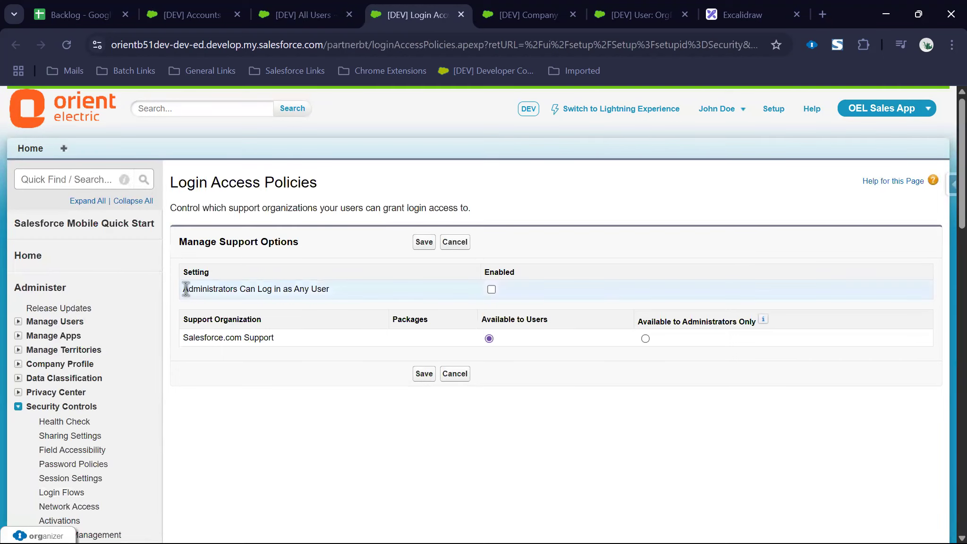
left_click_drag(186, 289, 325, 291)
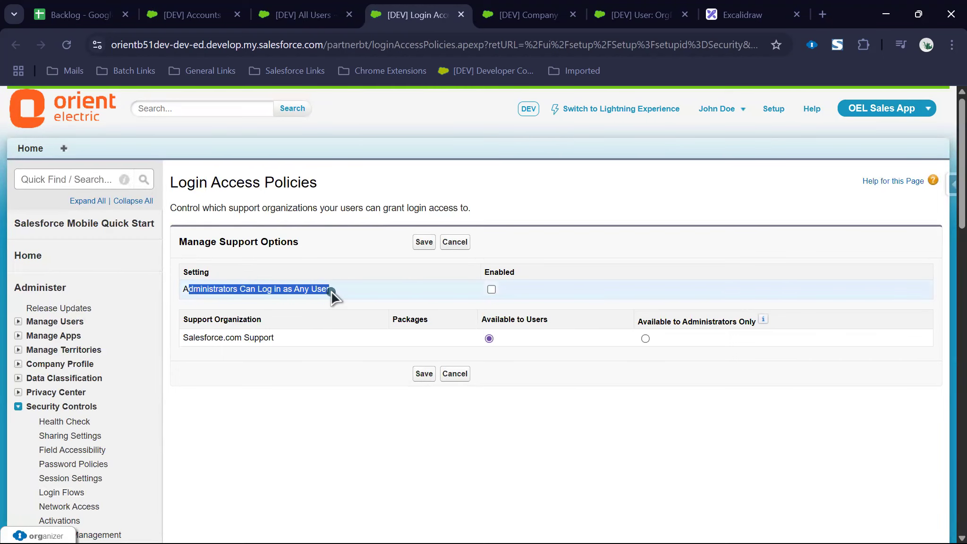
left_click(491, 289)
left_click(416, 498)
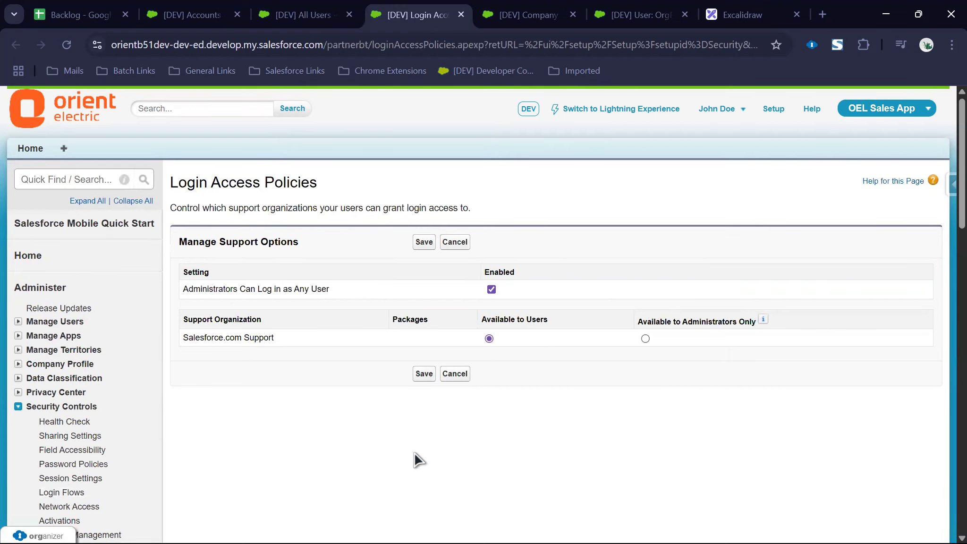
left_click(424, 242)
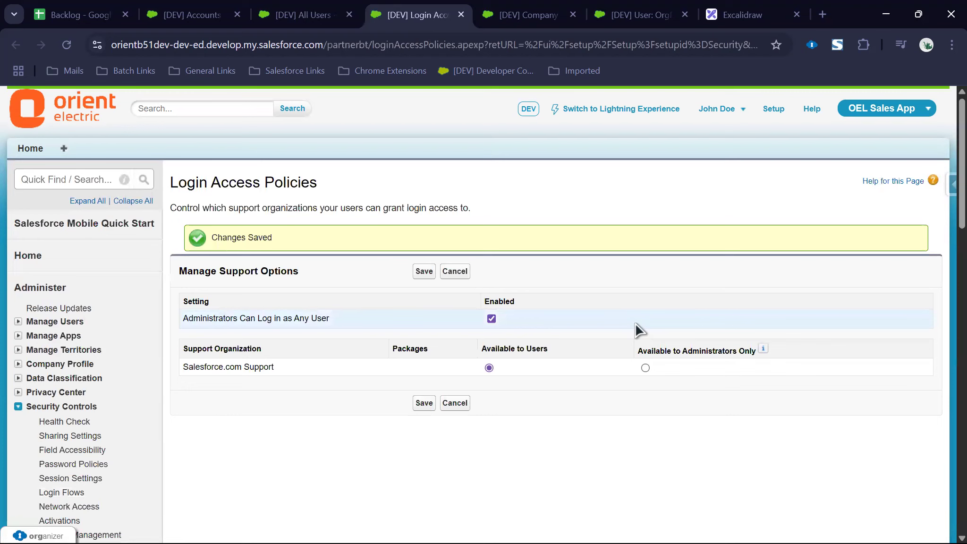
key("ctrl+shift+Tab")
left_click(67, 45)
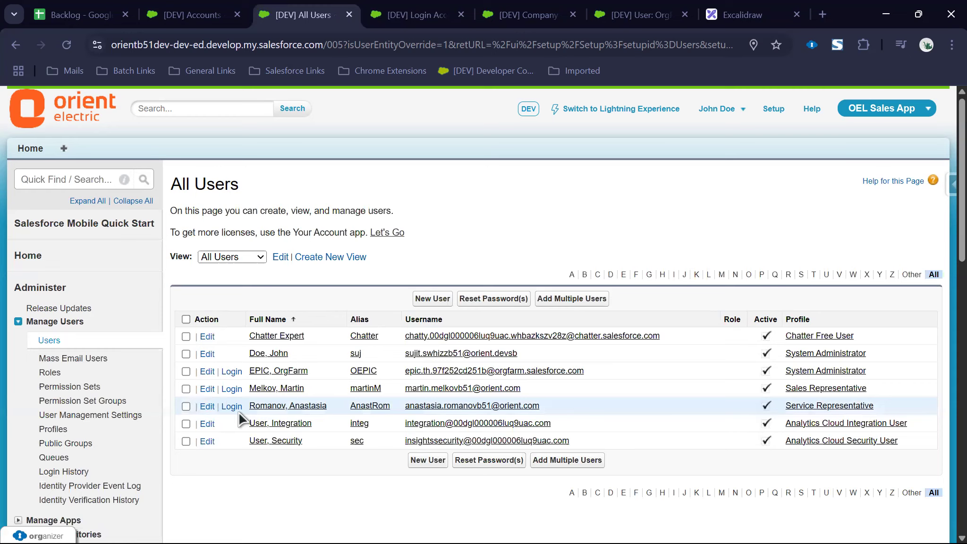
Step: Log in as the sales representative test user, check their apps, then log out
left_click(232, 389)
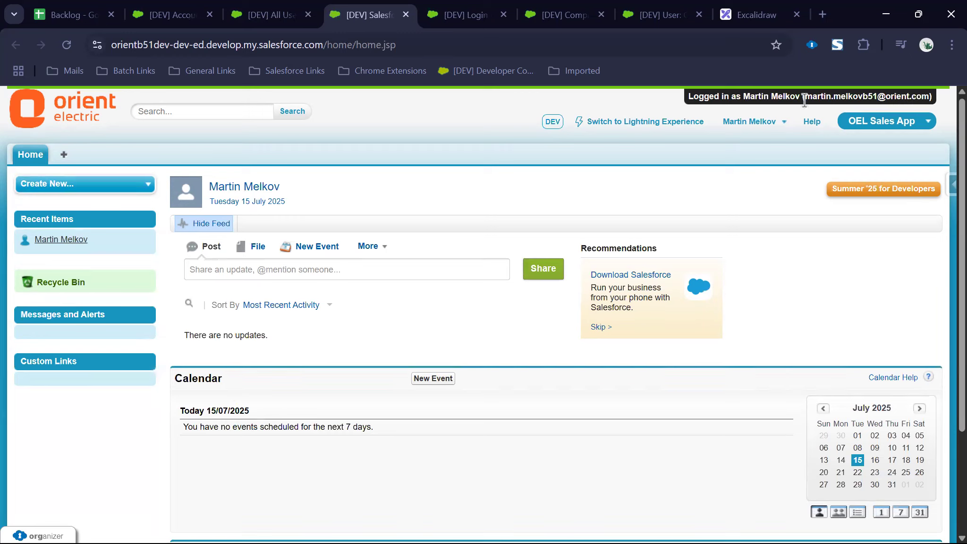
left_click(871, 121)
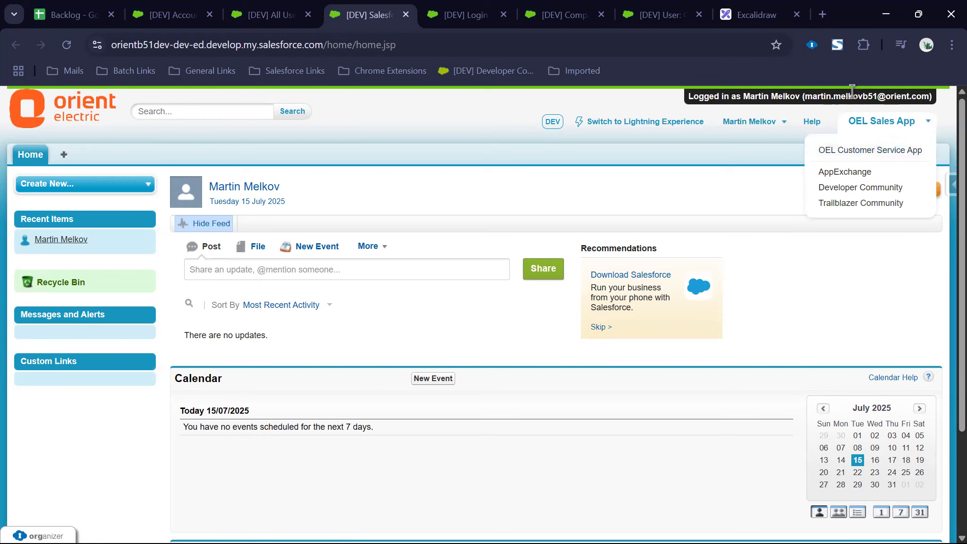
left_click(751, 121)
left_click(669, 213)
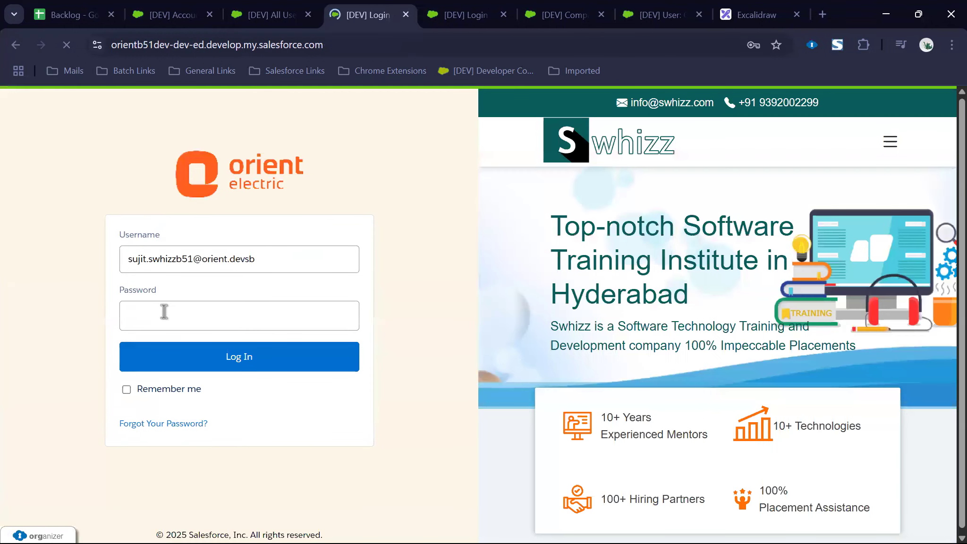
Step: Sign back in as the administrator with the saved credentials and bring up Salesforce Inspector
left_click(163, 312)
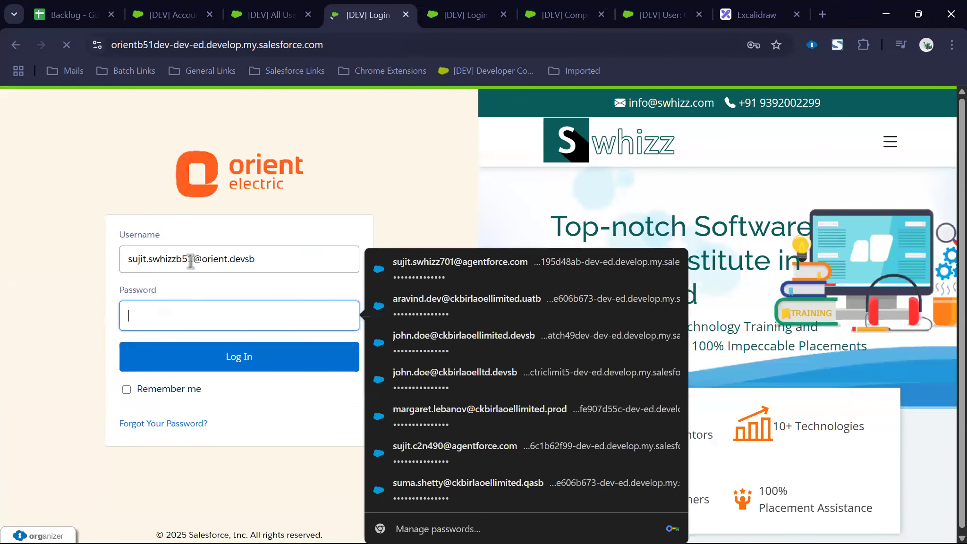
left_click(186, 258)
left_click(173, 316)
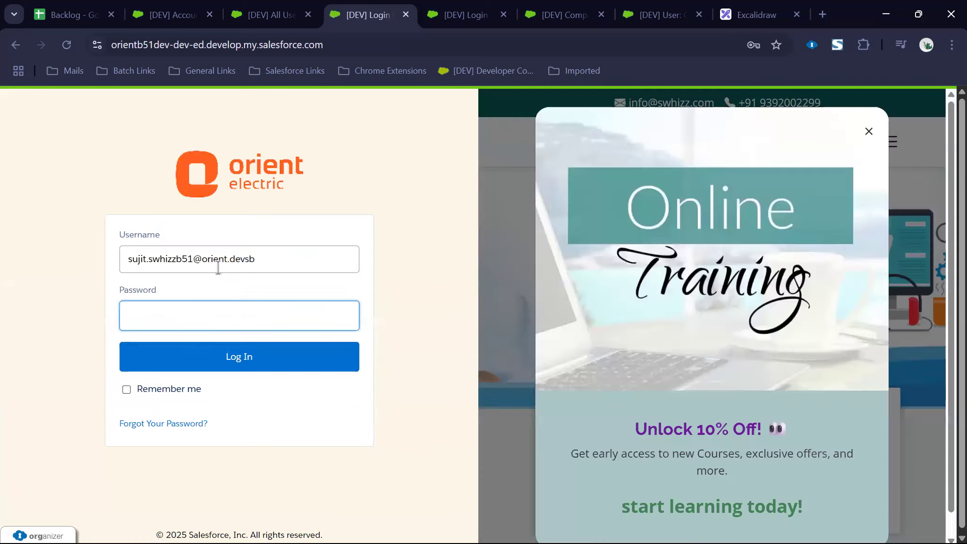
left_click(213, 311)
left_click(210, 322)
left_click(188, 361)
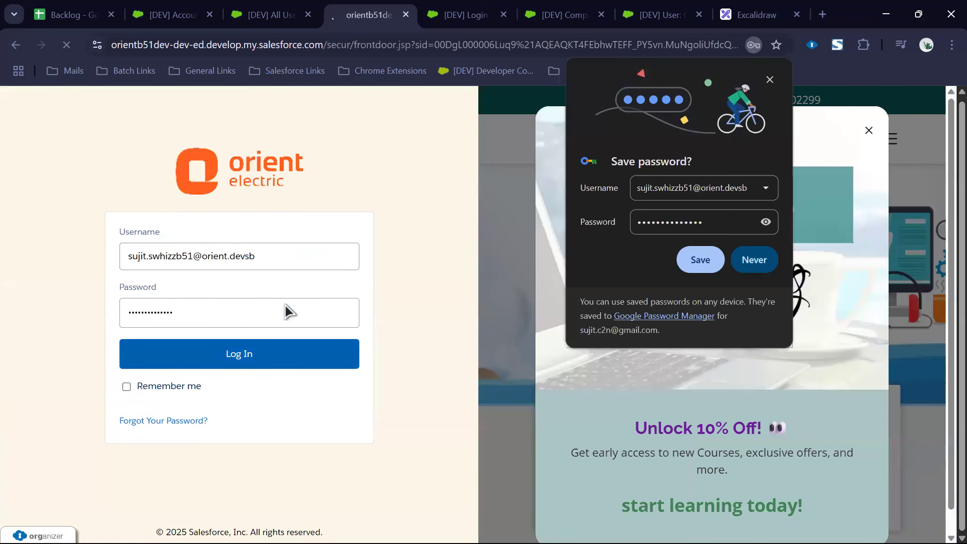
left_click(770, 80)
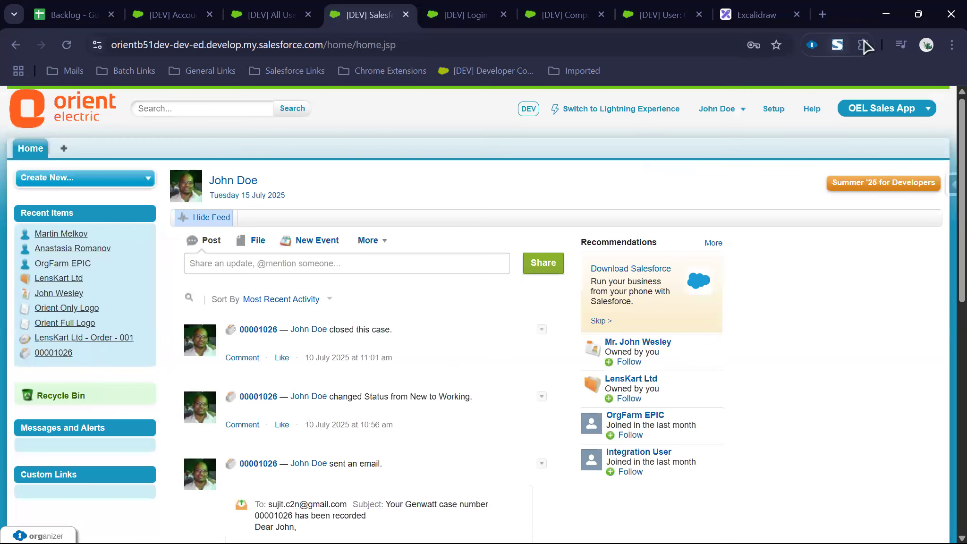
left_click(864, 45)
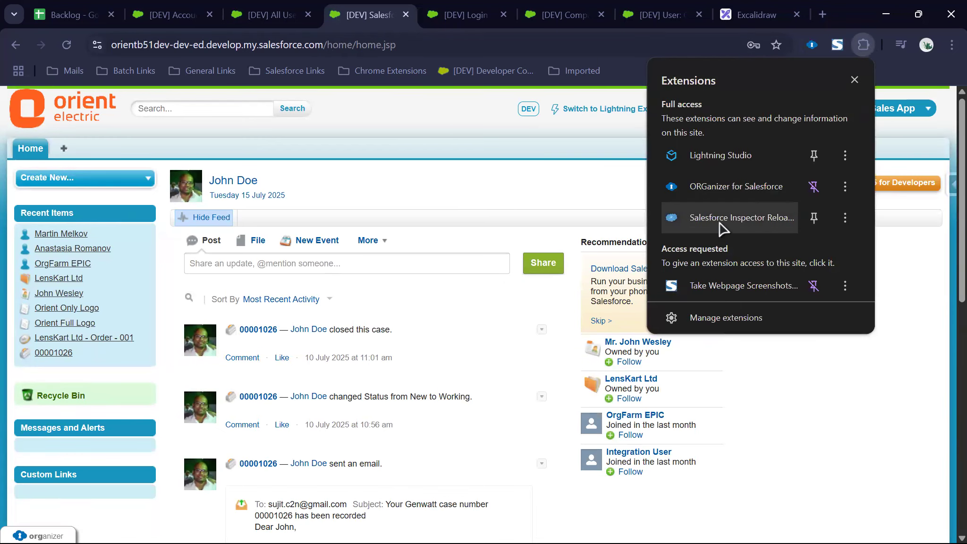
left_click(560, 155)
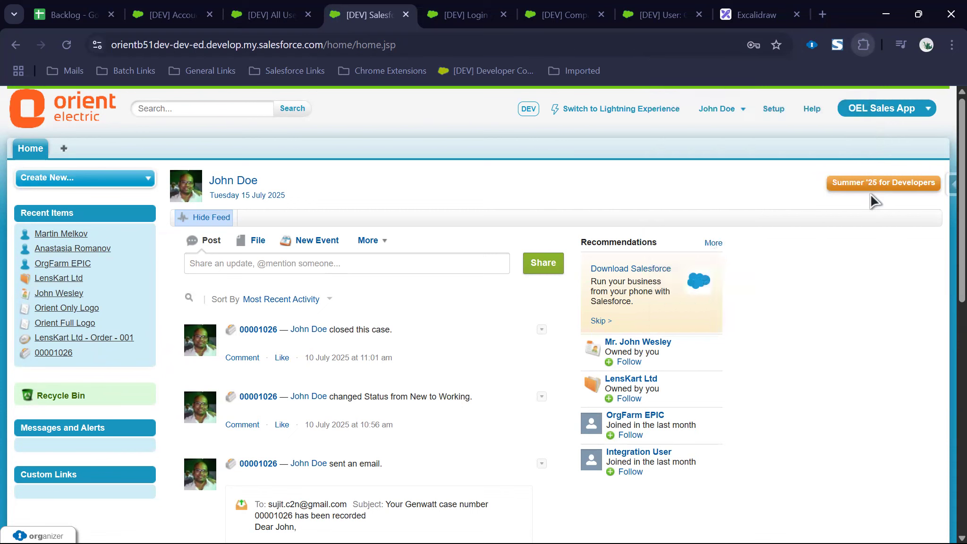
left_click(948, 186)
Step: Find the sales representative test user in Inspector's Users tab and log in as them incognito
left_click(816, 243)
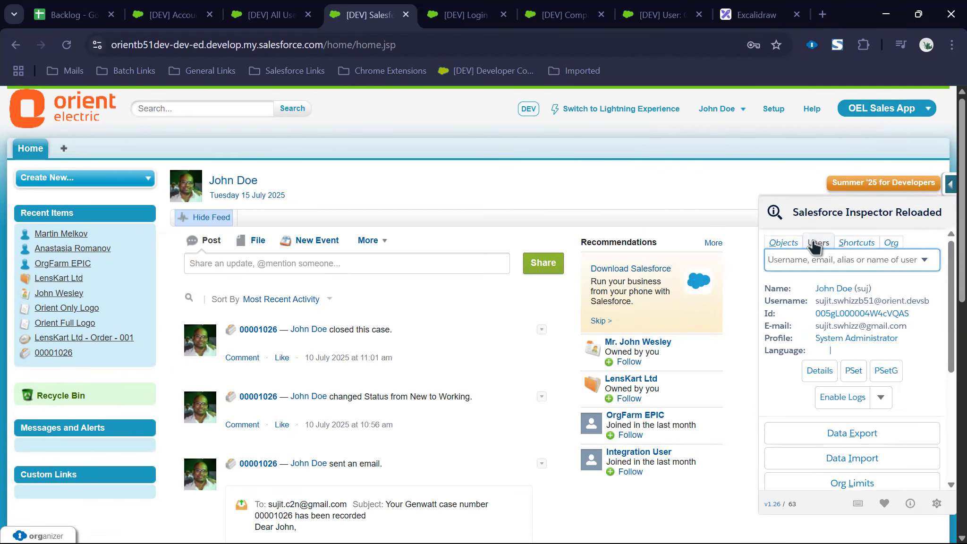
left_click(813, 266)
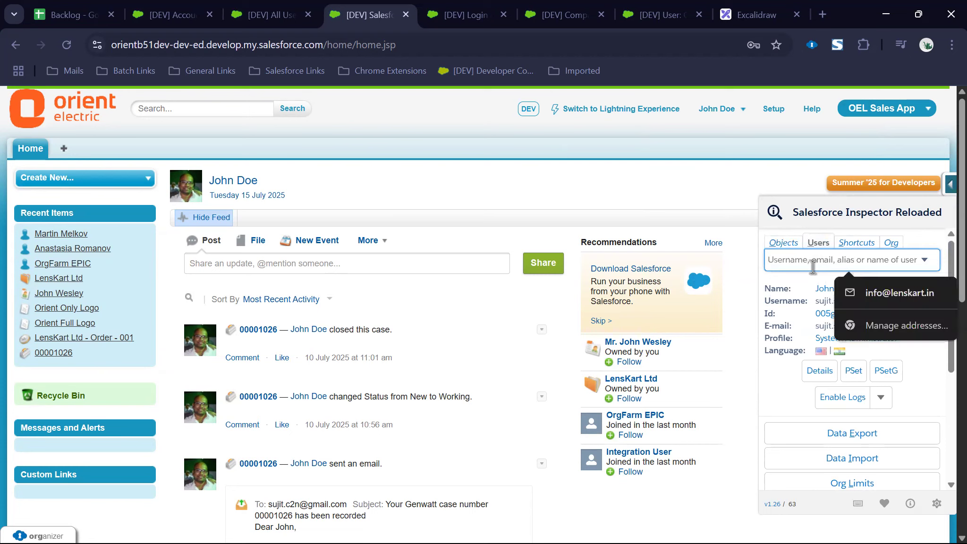
type("martin")
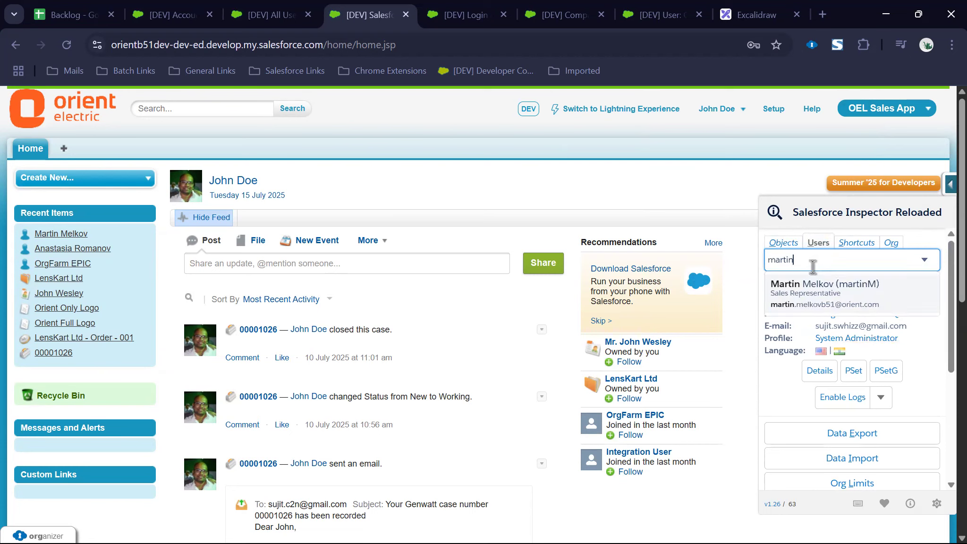
left_click(825, 284)
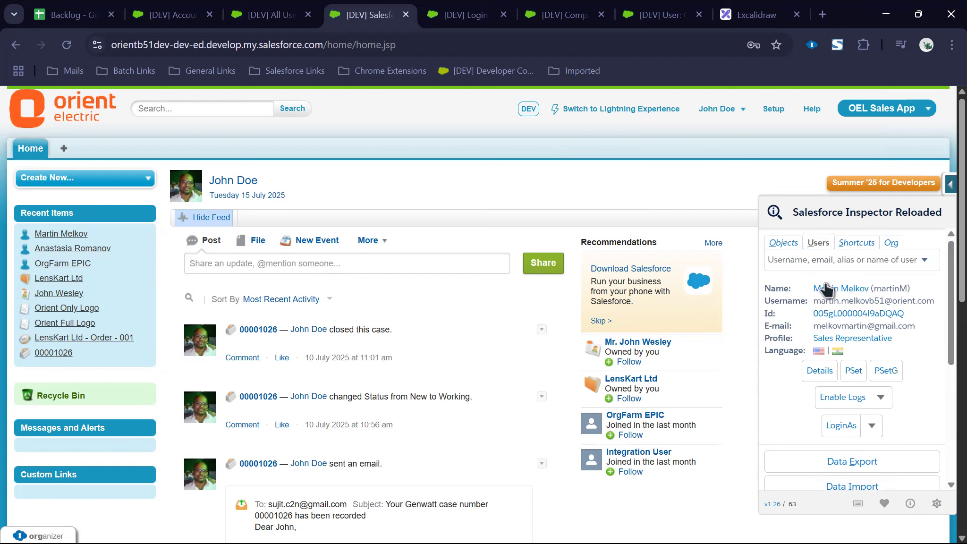
mouse_move(850, 427)
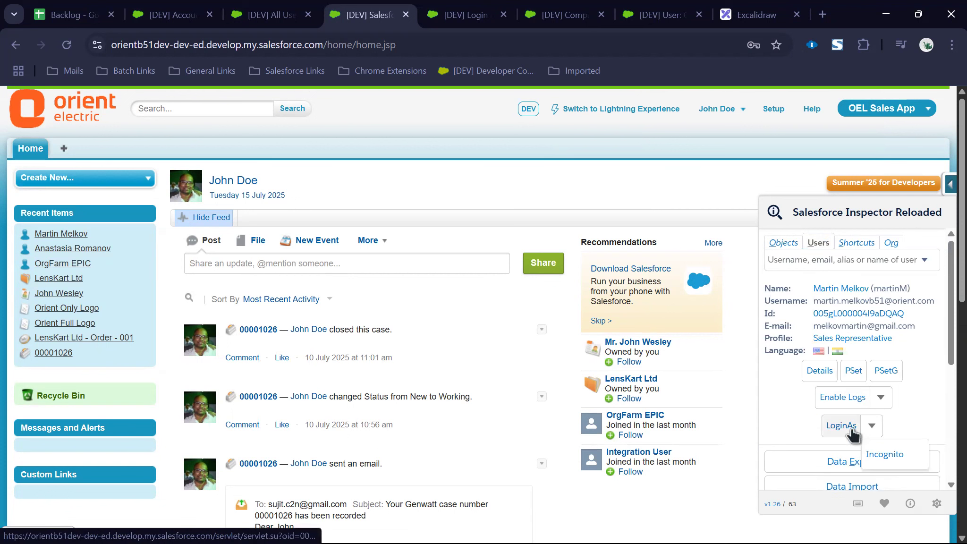
left_click(881, 460)
double_click(311, 22)
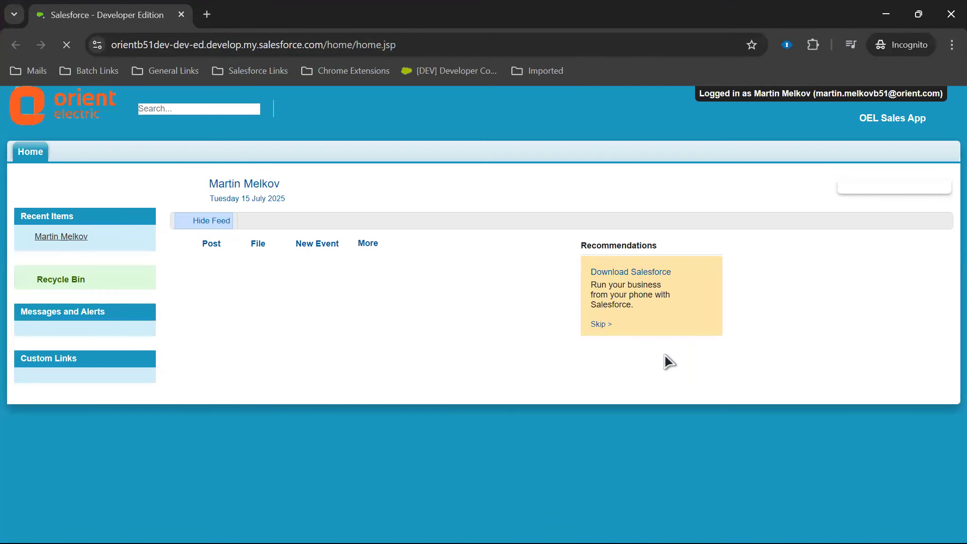
Step: Check the test user's available apps, then log that incognito session out
left_click(859, 123)
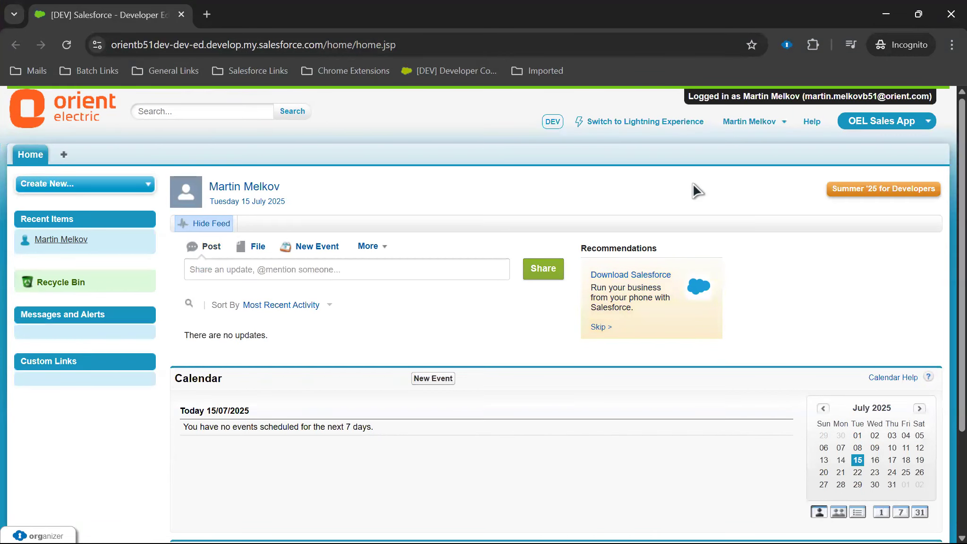
left_click(746, 124)
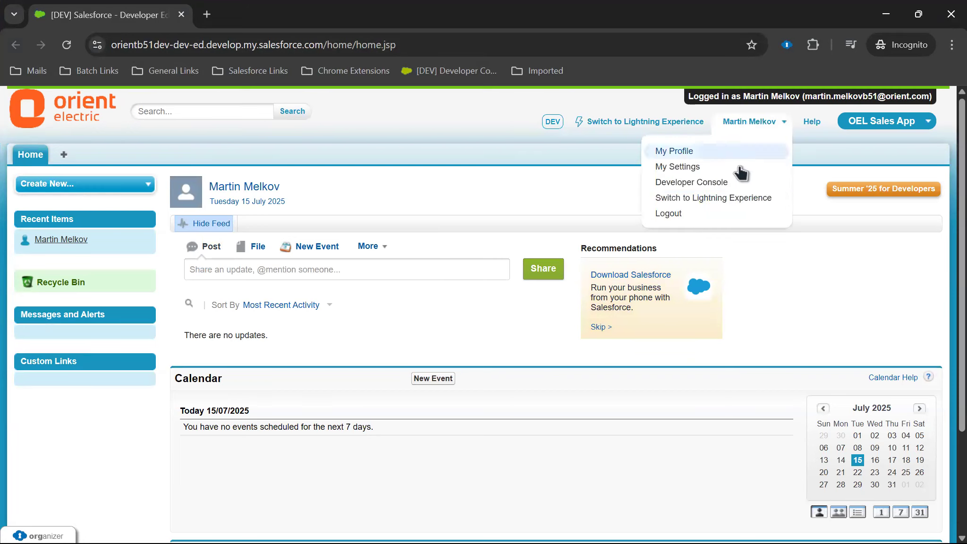
left_click(713, 214)
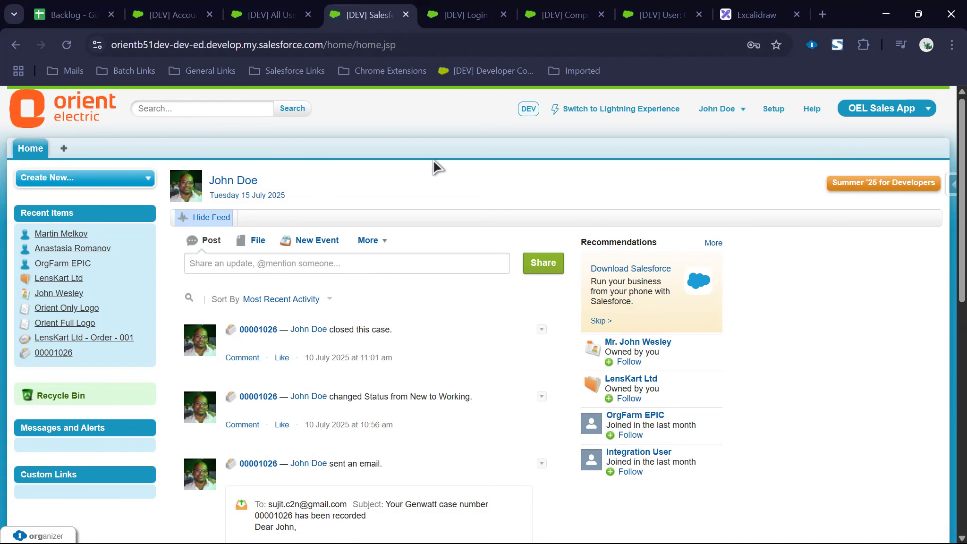
Step: Open the User Stories sheet and highlight story OSS-4, tab access in the SMB apps
left_click(71, 14)
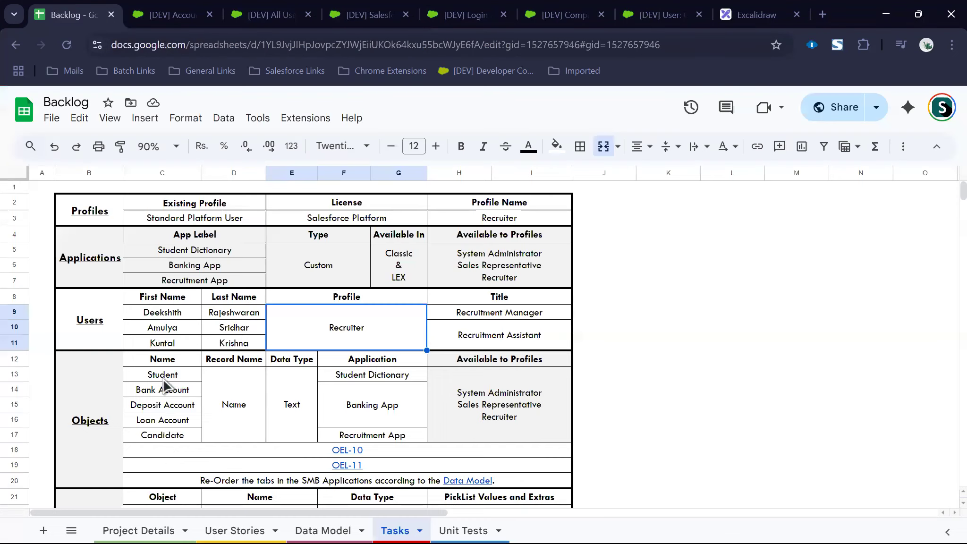
left_click(242, 529)
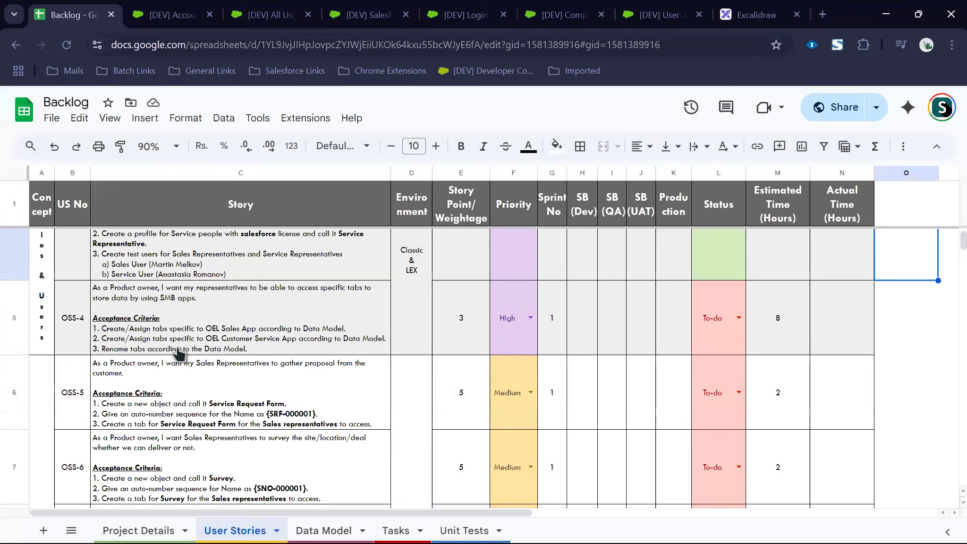
left_click(178, 351)
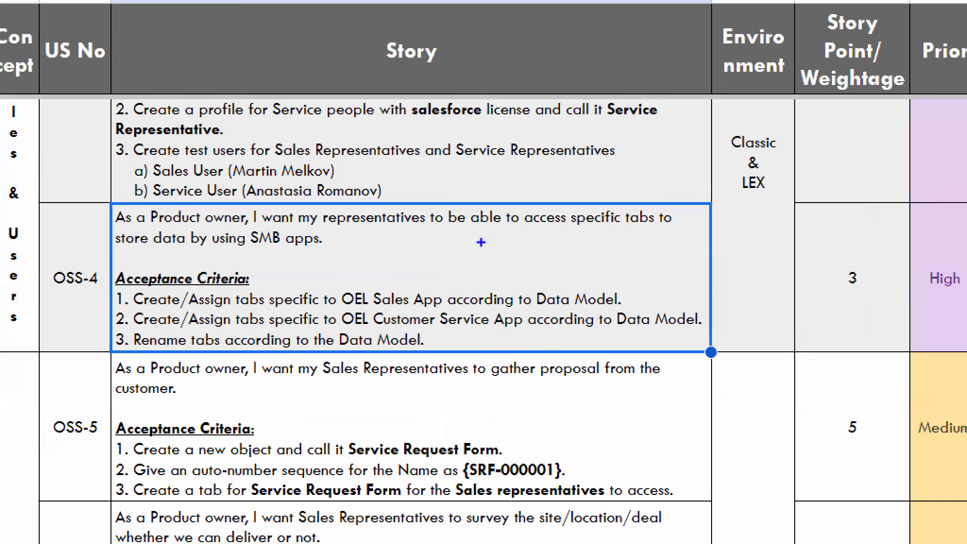
left_click_drag(576, 230, 666, 230)
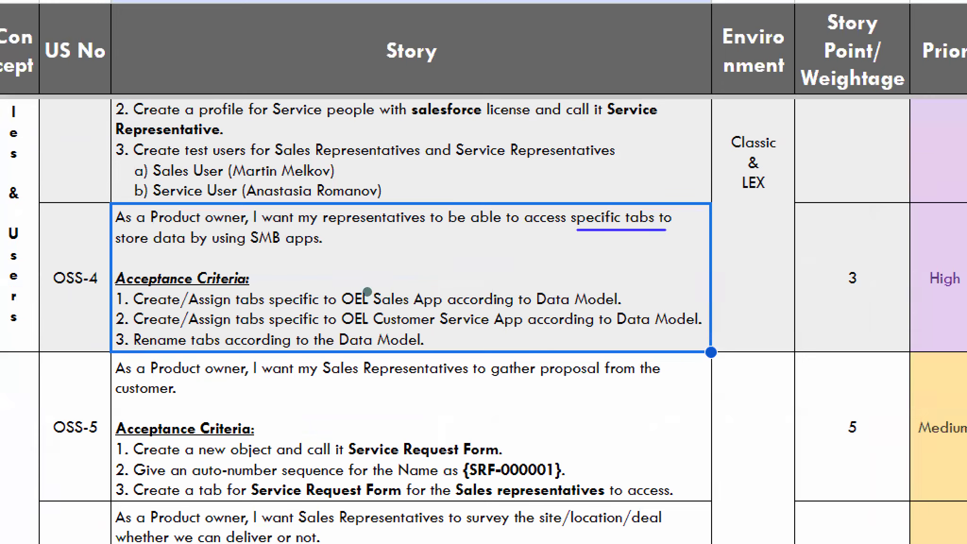
left_click_drag(129, 255, 326, 253)
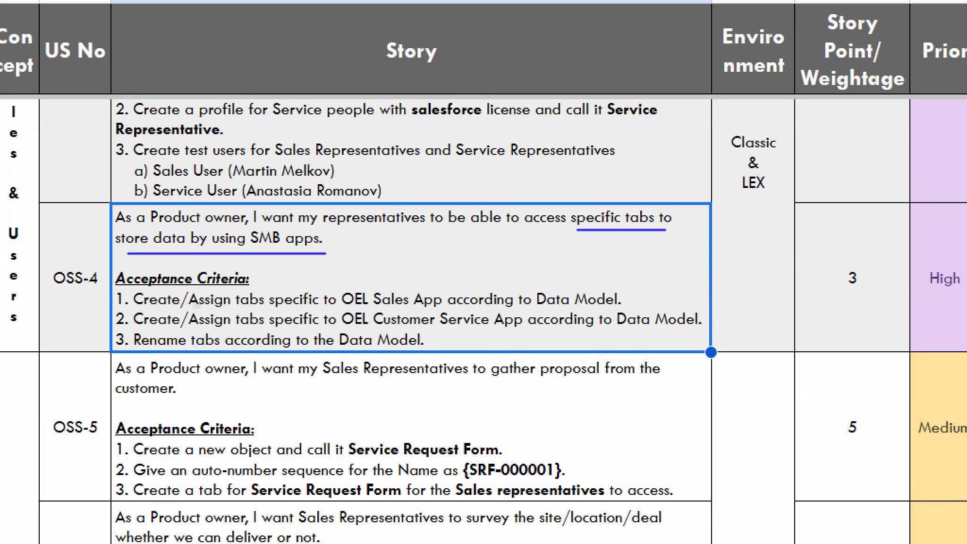
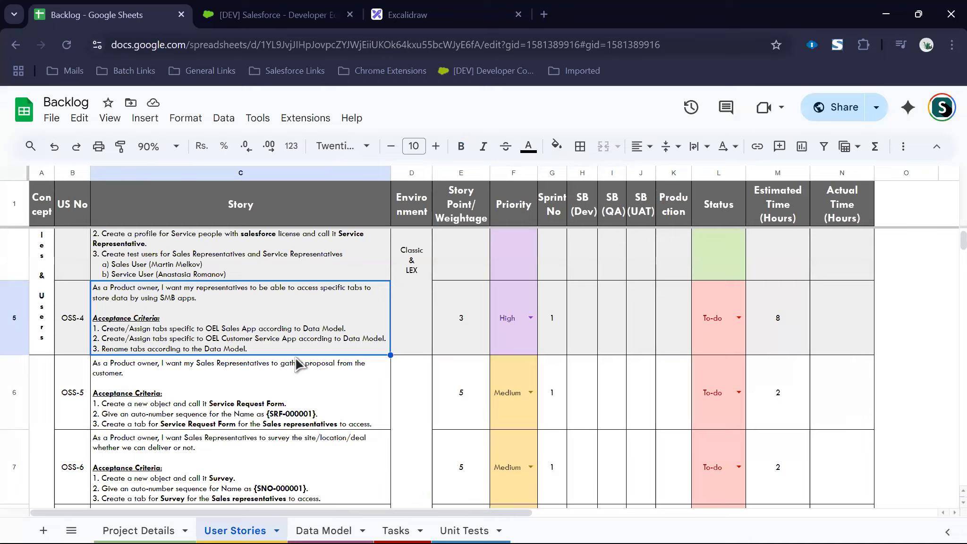
Step: Open the Backlog's Data Model sheet to see the OEL Sales App tabs, Home through Warehouse
scroll(302, 359, "down", 5)
left_click(324, 341)
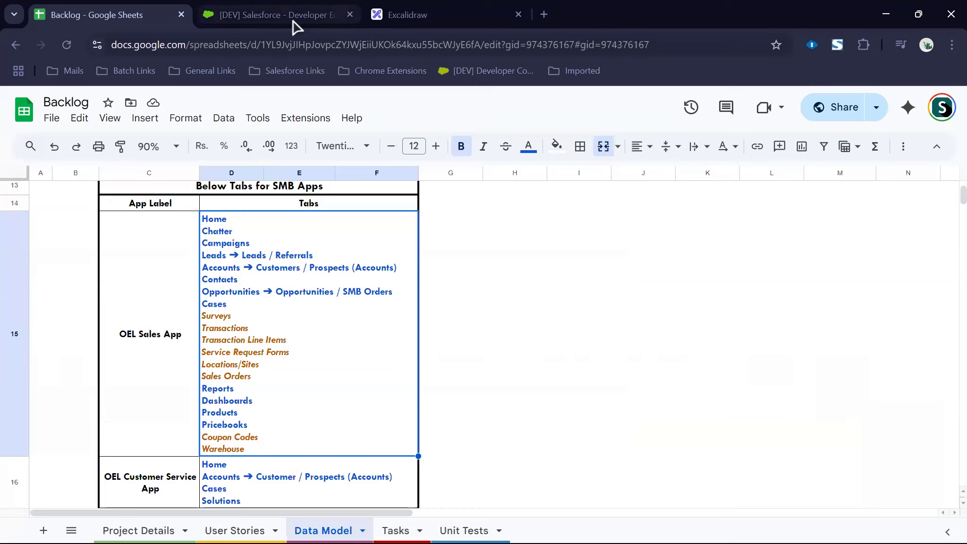
Step: In Salesforce Setup, go to Create > Apps and open the OEL Sales App detail page
left_click(292, 22)
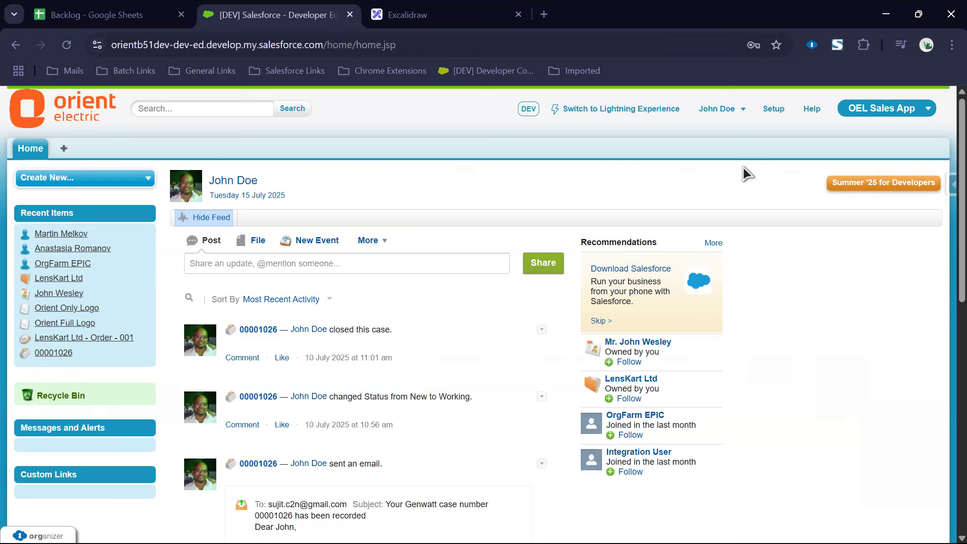
left_click(773, 109)
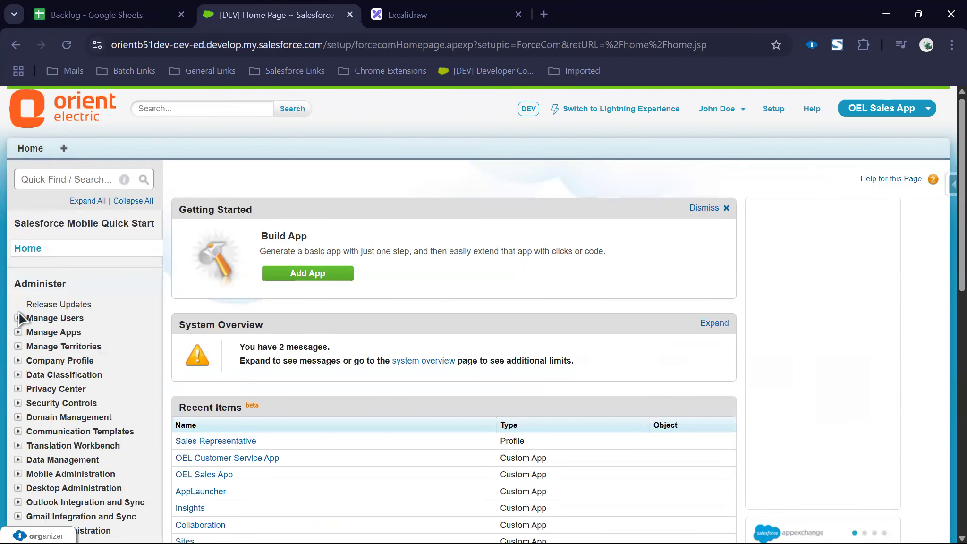
left_click(19, 318)
left_click(19, 318)
scroll(19, 359, "down", 5)
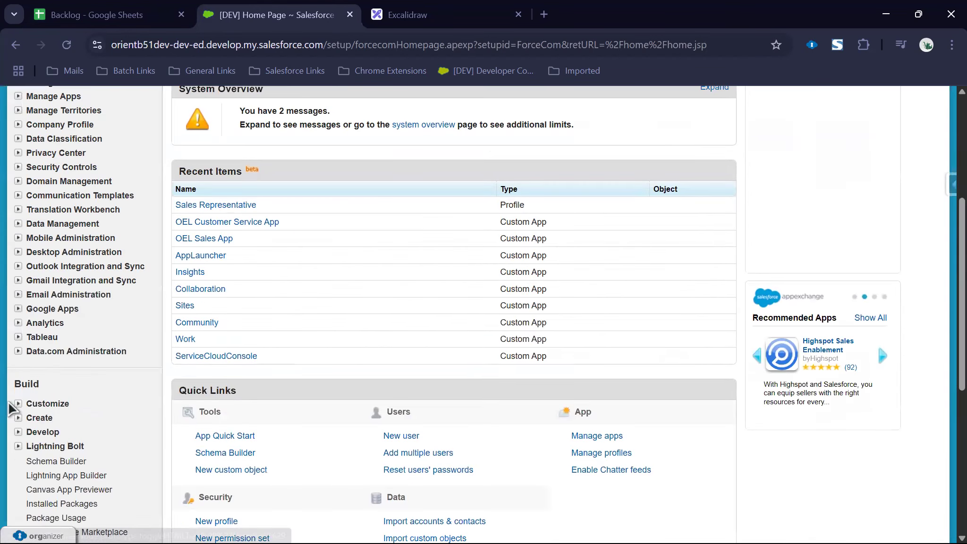
left_click(18, 418)
left_click(238, 361)
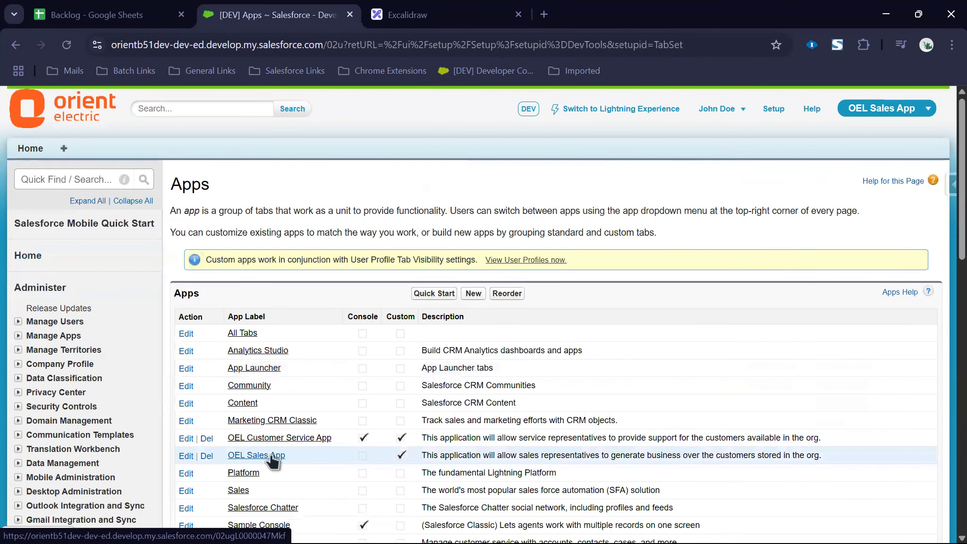
left_click(240, 454)
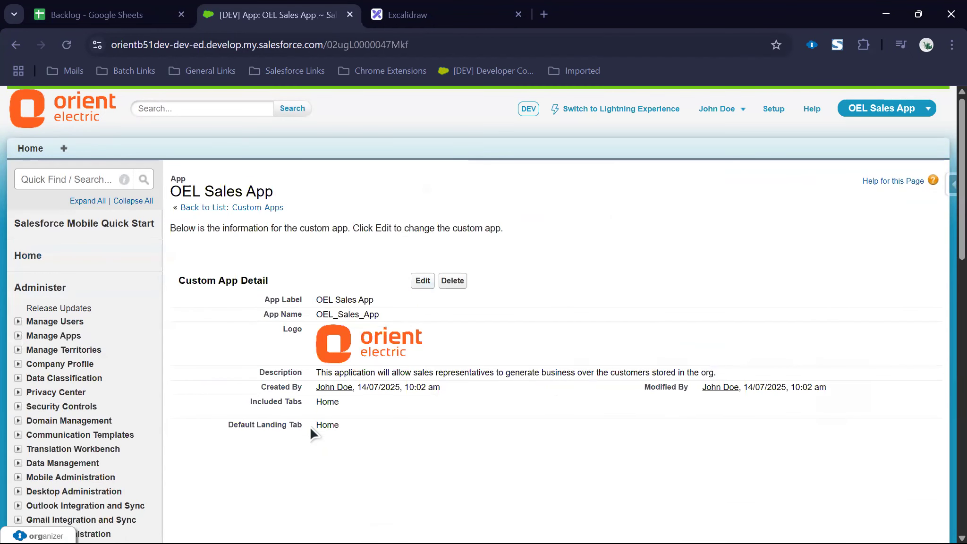
Step: Edit the OEL Sales App and add Chatter, Campaigns and Leads to its selected tabs
left_click(411, 286)
scroll(373, 368, "down", 5)
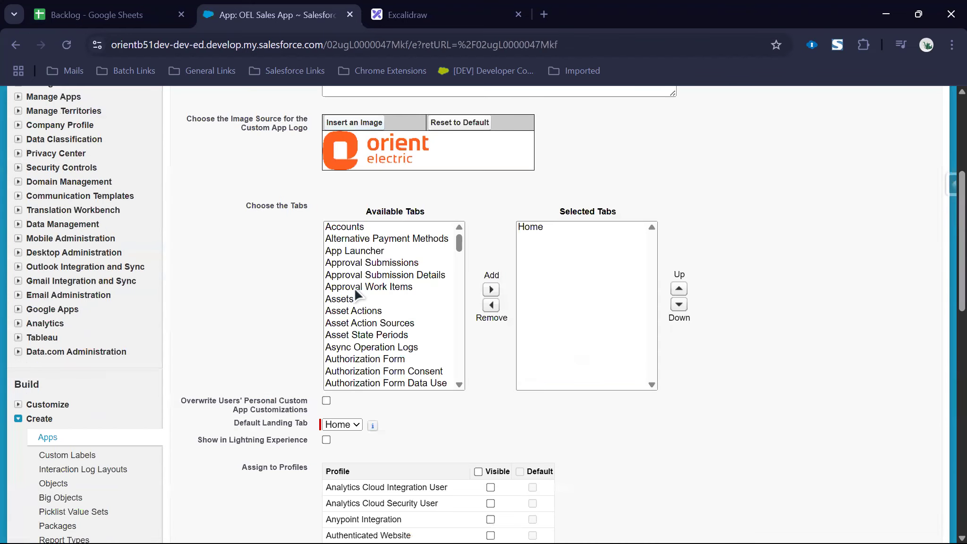
left_click(350, 240)
type("ch")
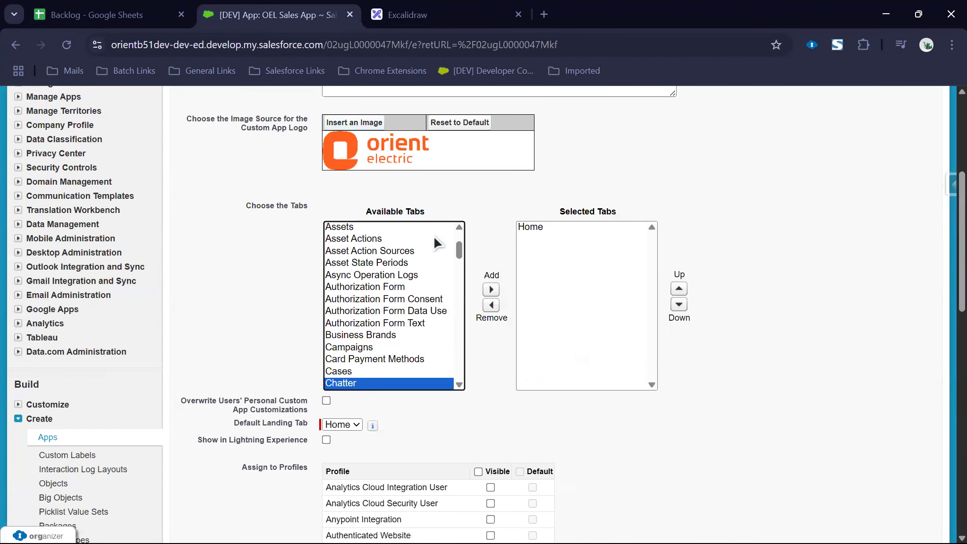
left_click(491, 289)
left_click(359, 262)
type("c")
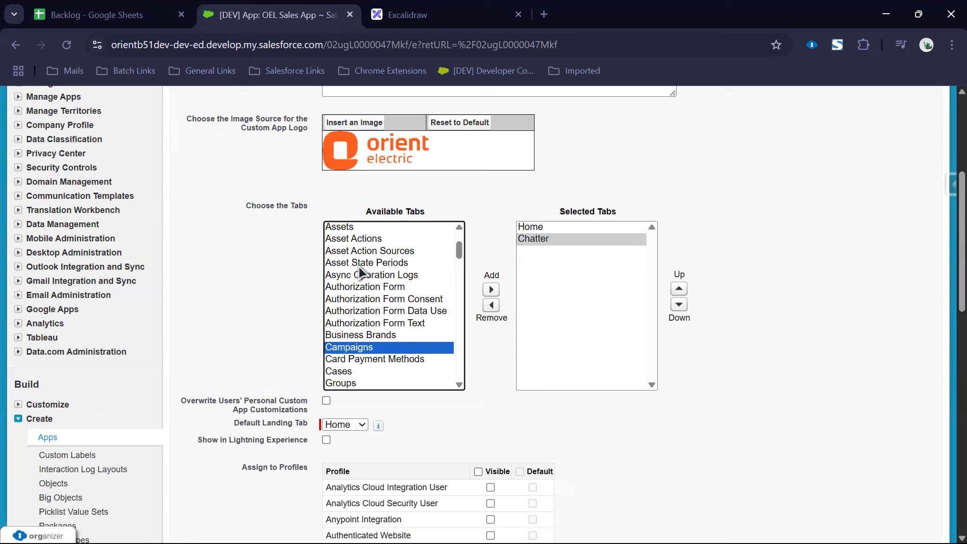
left_click(491, 289)
left_click(415, 300)
type("l")
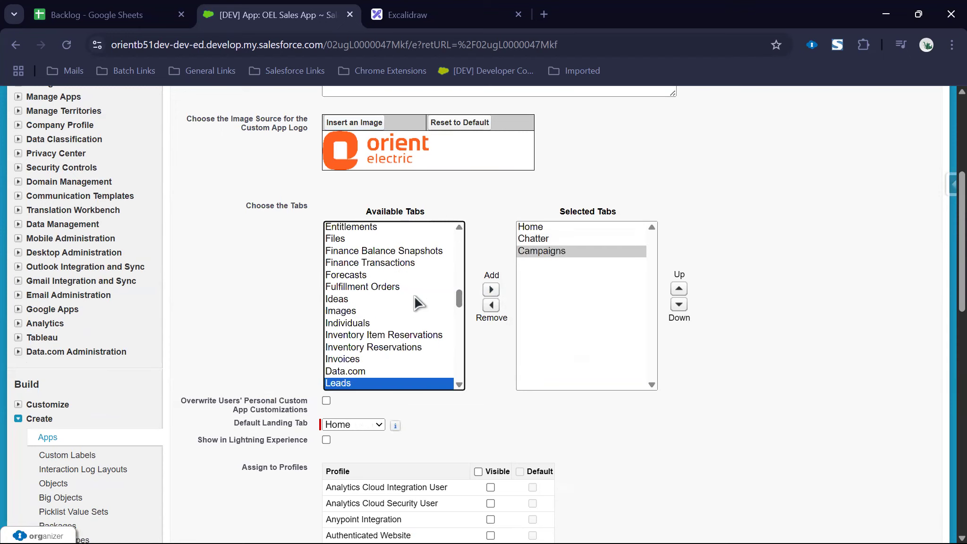
left_click(491, 289)
Step: Add Accounts, Contacts and Opportunities to the app's selected tabs
left_click(382, 275)
type("a")
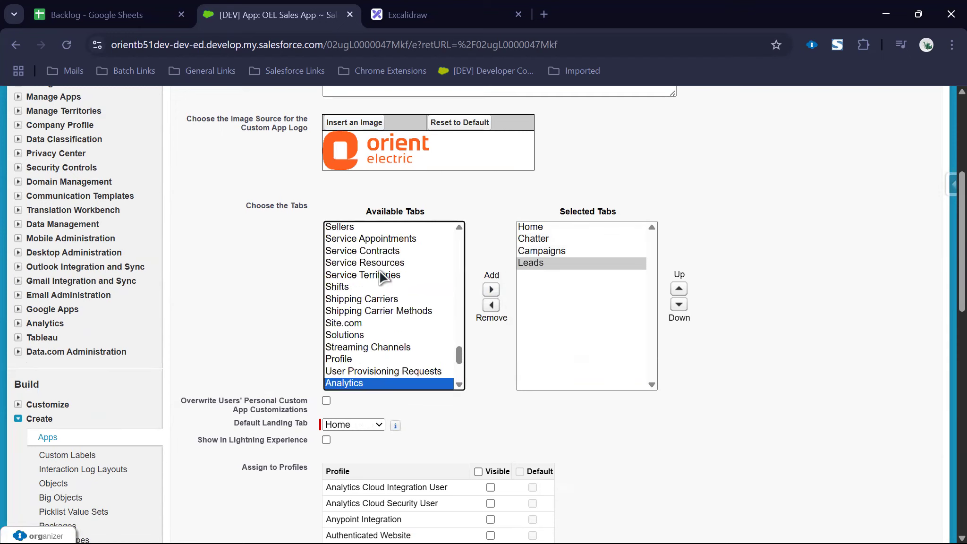
type("a")
left_click(491, 289)
left_click(380, 288)
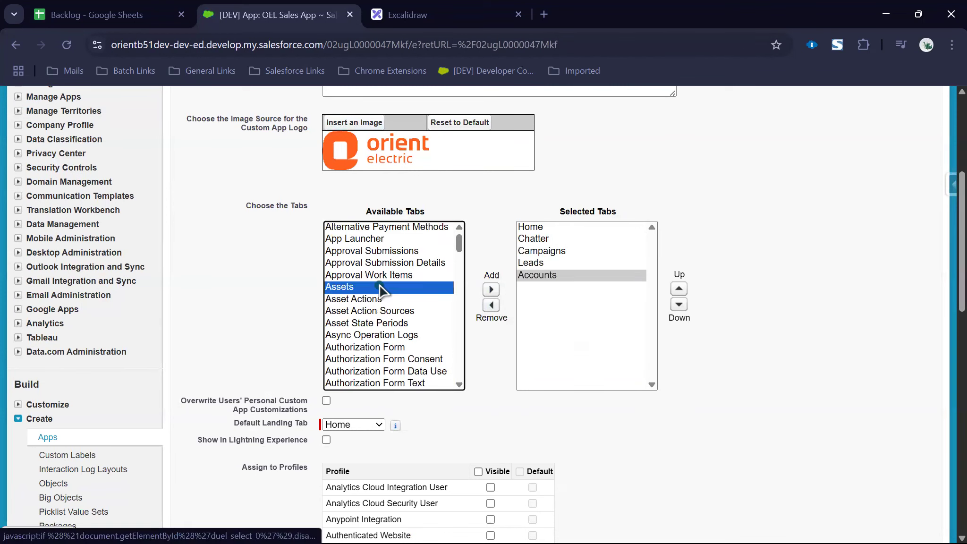
type("cont")
left_click(491, 289)
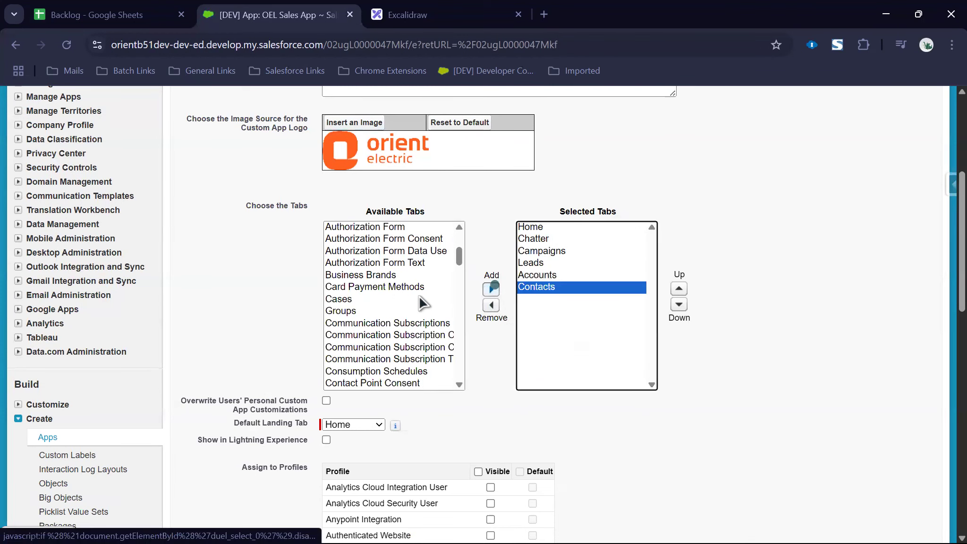
left_click(396, 311)
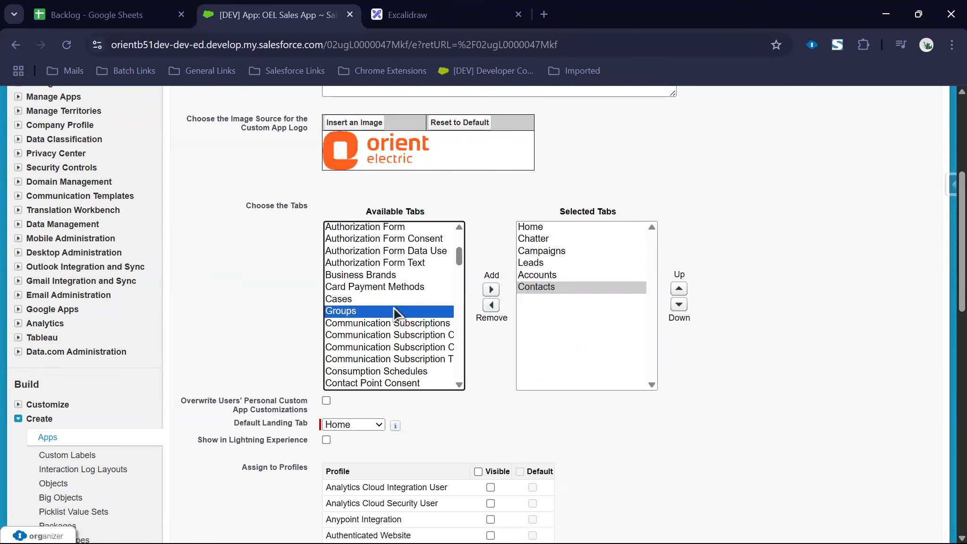
type("opp")
left_click(491, 289)
Step: Check the Backlog's planned tab list and add Cases to the selected tabs
left_click(413, 311)
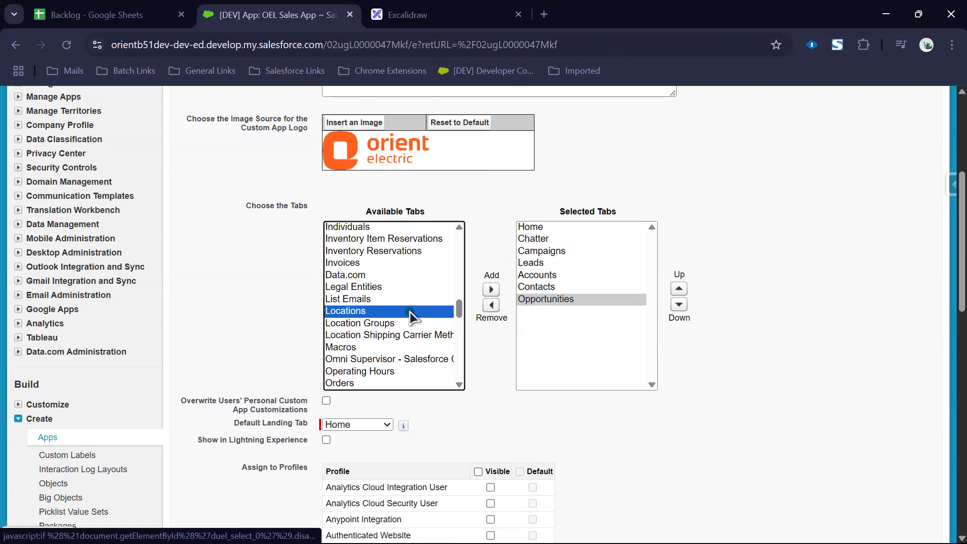
left_click(116, 19)
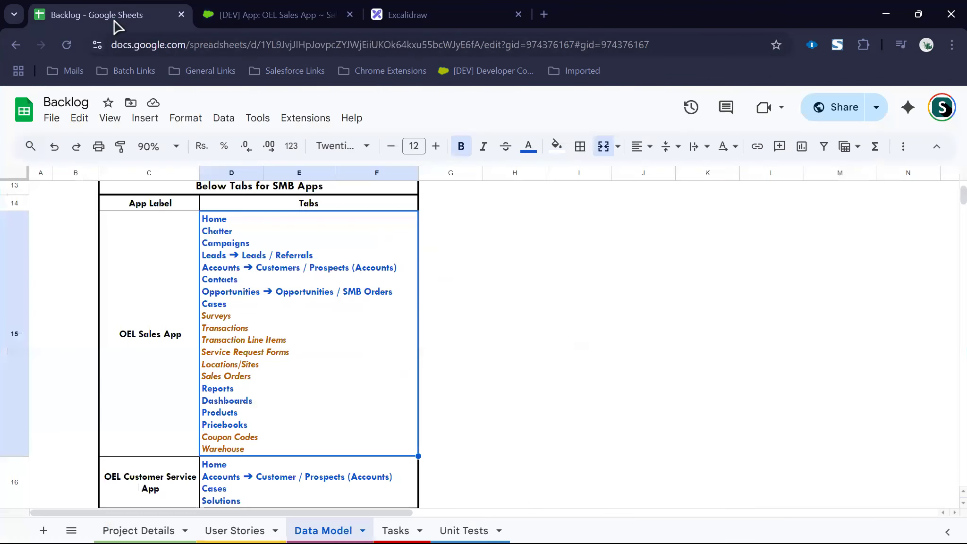
left_click(203, 24)
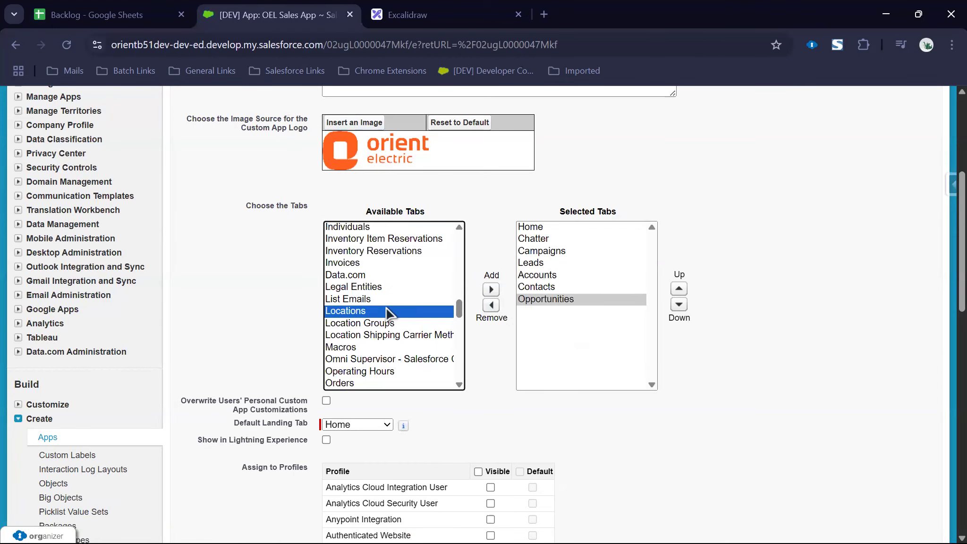
type("cases")
left_click(491, 288)
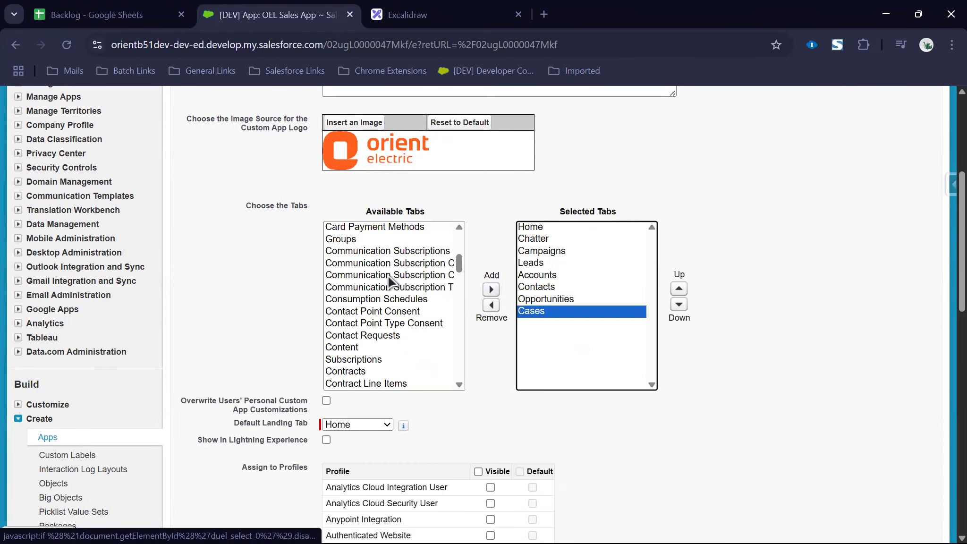
Step: Compare the Backlog tab list with the available tabs, browsing the service-related entries
left_click(90, 17)
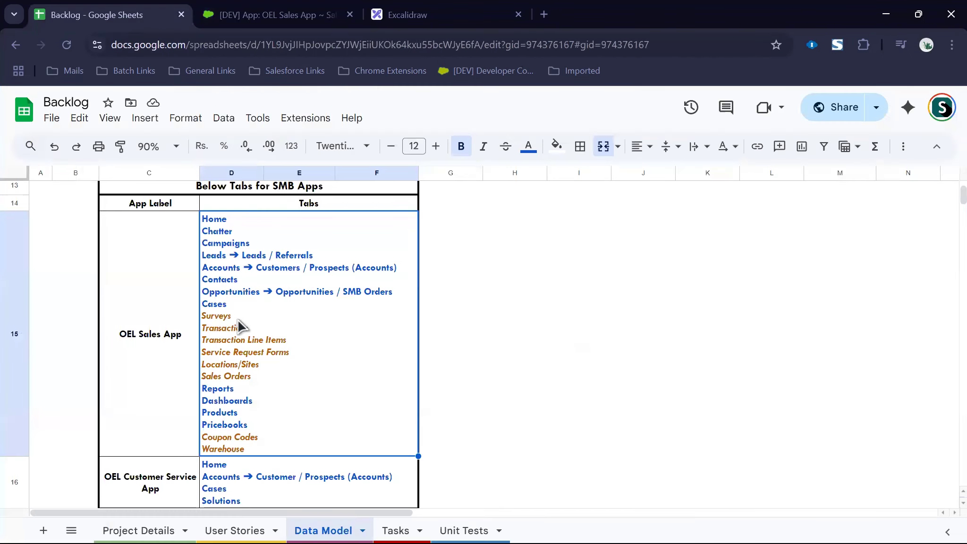
left_click(246, 17)
left_click(377, 288)
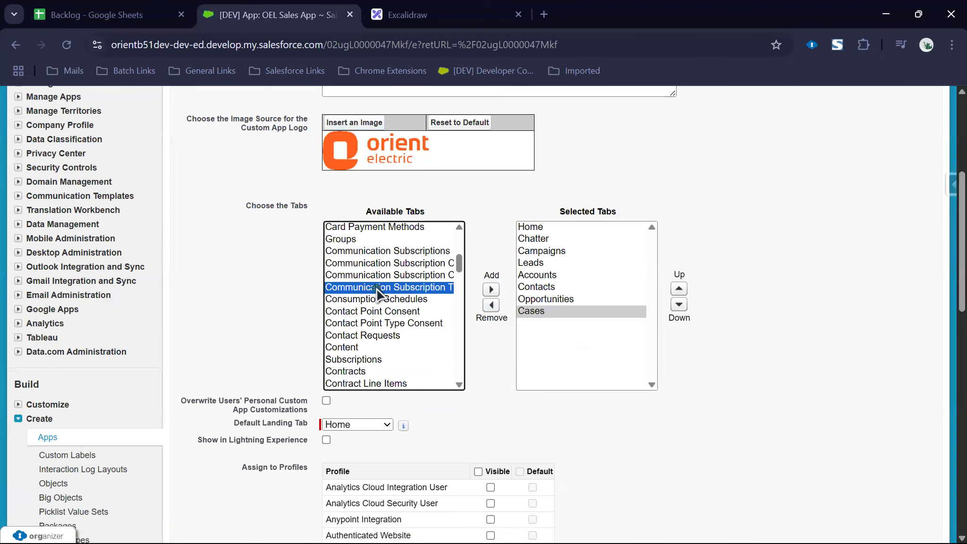
key("s")
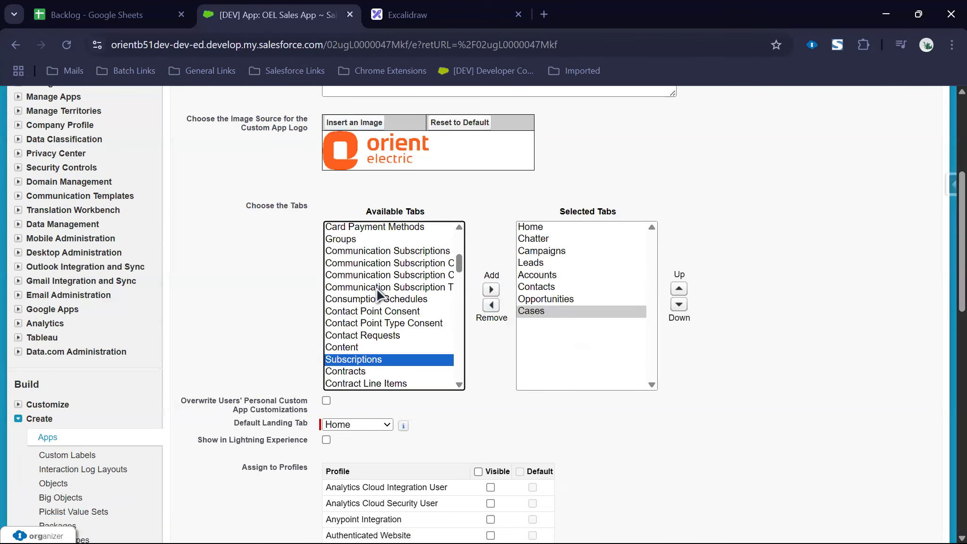
left_click(97, 16)
left_click(257, 15)
left_click(417, 337)
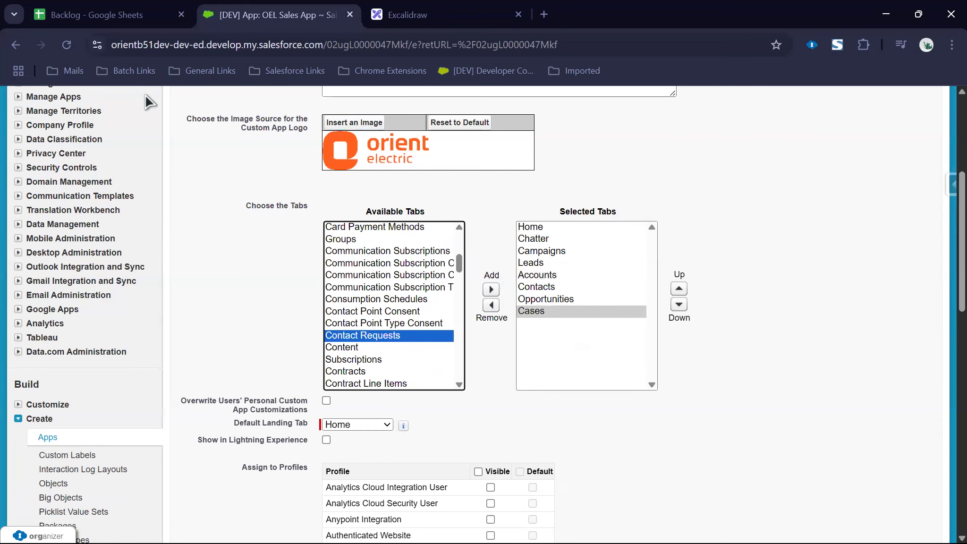
left_click(71, 10)
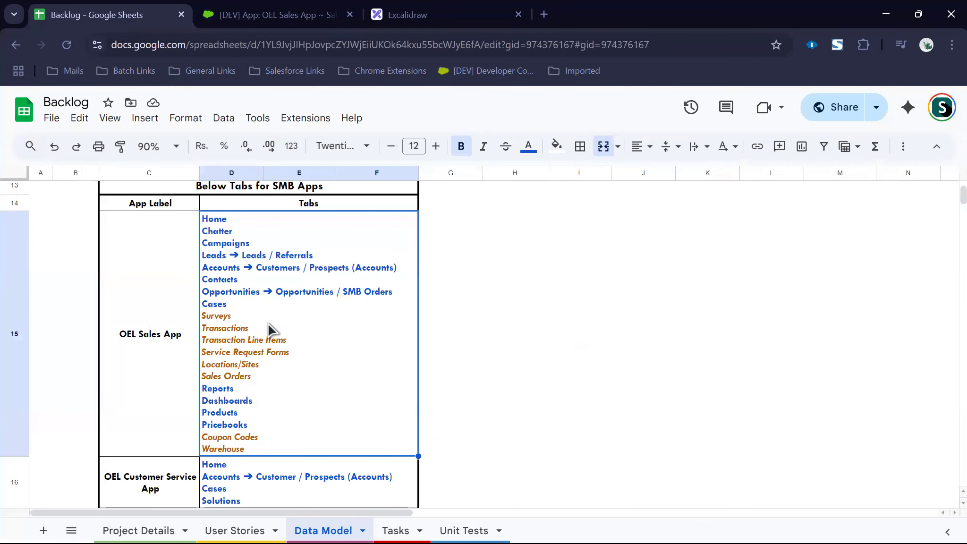
left_click(272, 22)
left_click(375, 320)
type("ser")
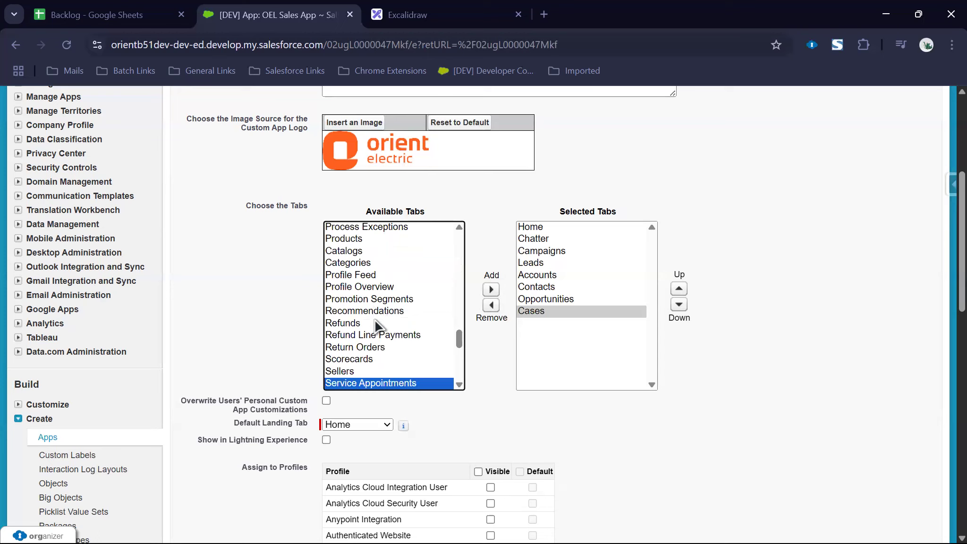
key("Down")
key("Down")
key("Down")
key("Down")
key("Up")
key("Up")
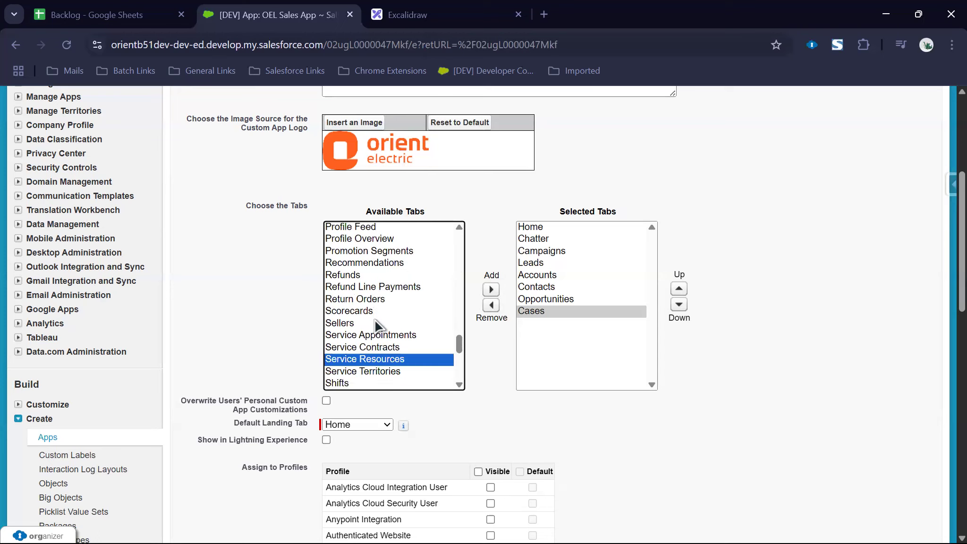
left_click(110, 14)
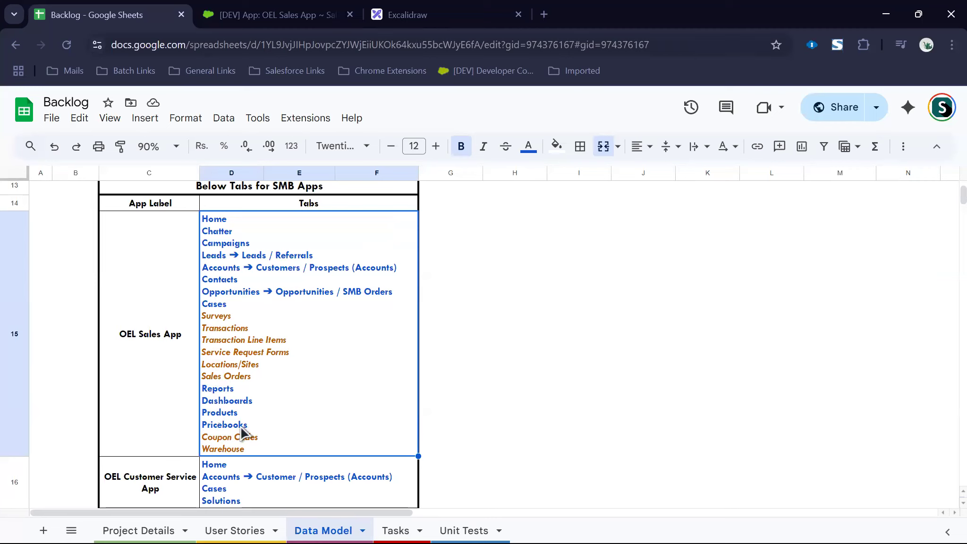
left_click(258, 11)
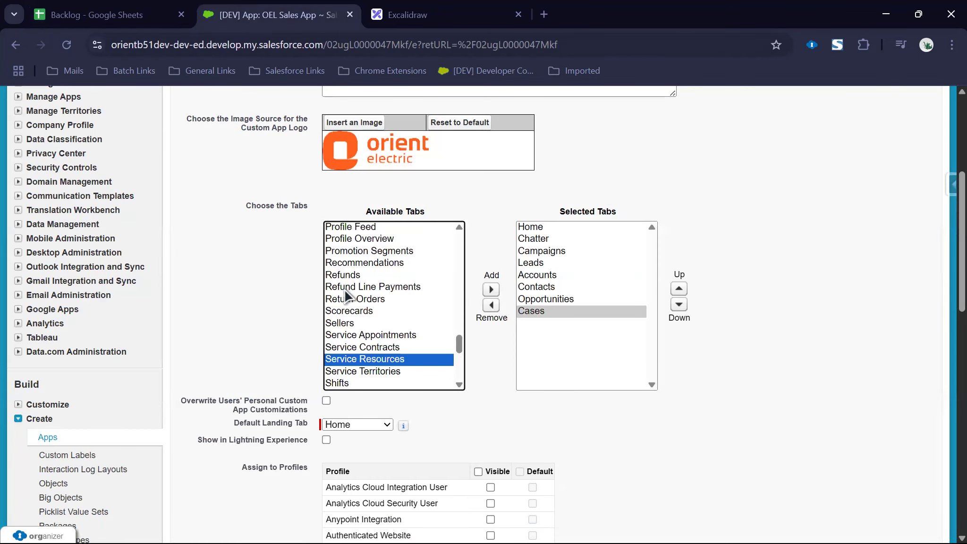
Step: Add Reports, Dashboards, Products and Price Books to the selected tabs
left_click(350, 322)
key("End")
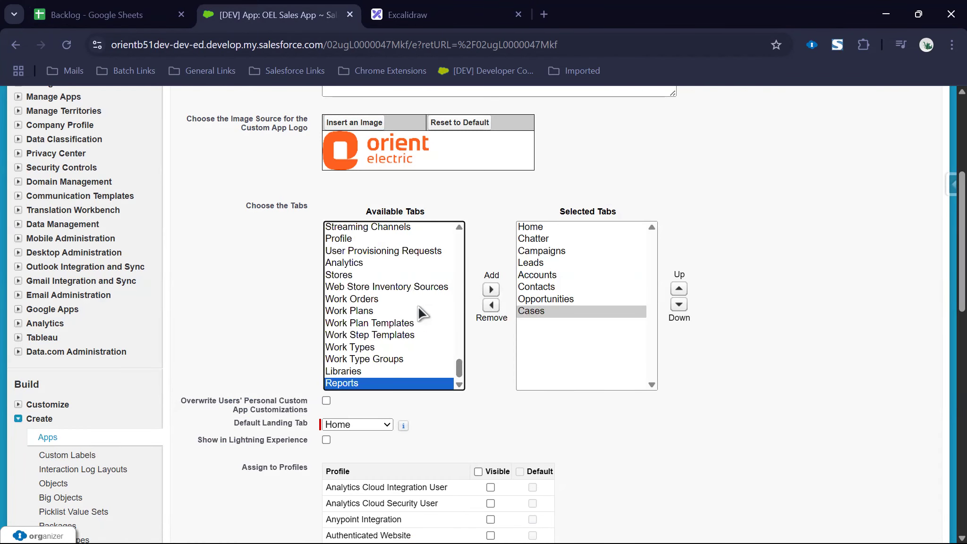
left_click(488, 290)
left_click(427, 306)
key("d")
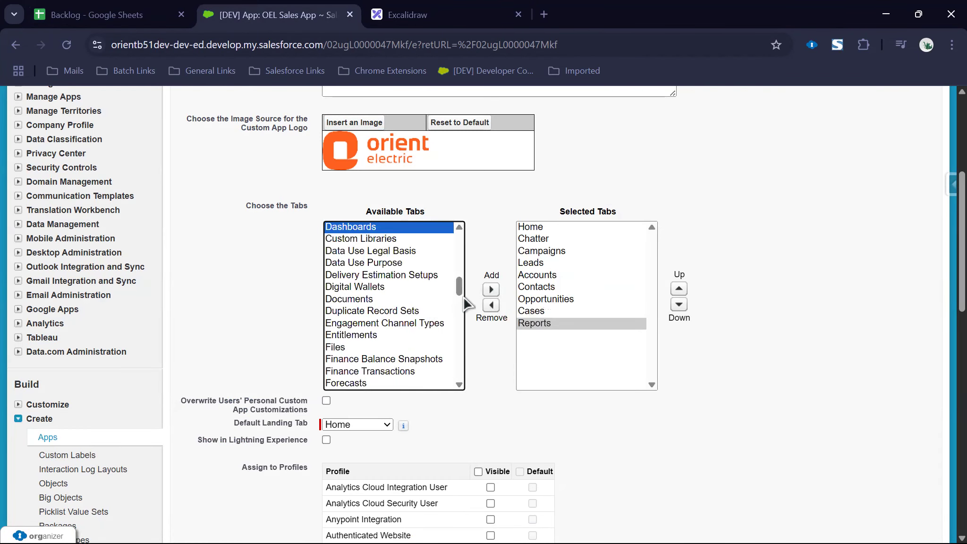
left_click(488, 290)
left_click(418, 289)
key("p")
key("r")
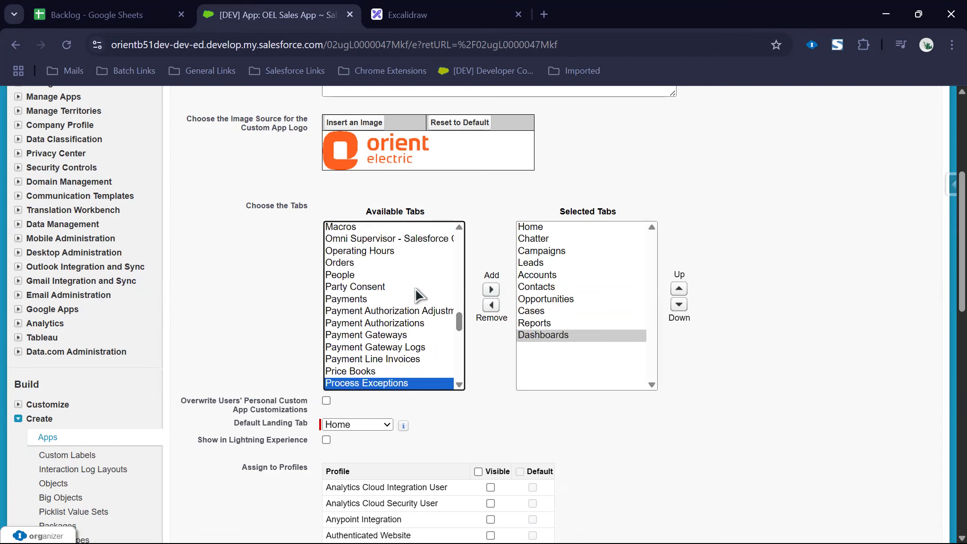
key("d")
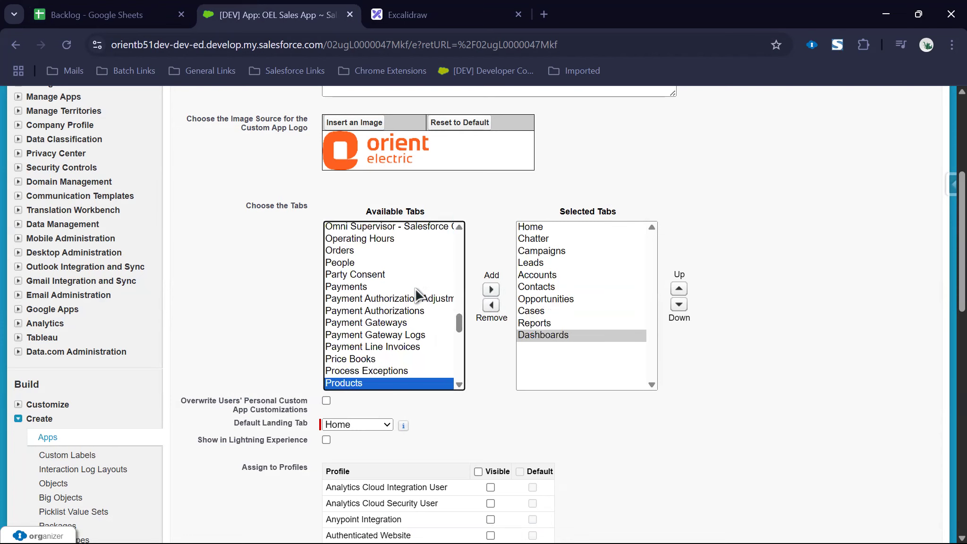
left_click(491, 290)
left_click(389, 310)
key("p")
key("r")
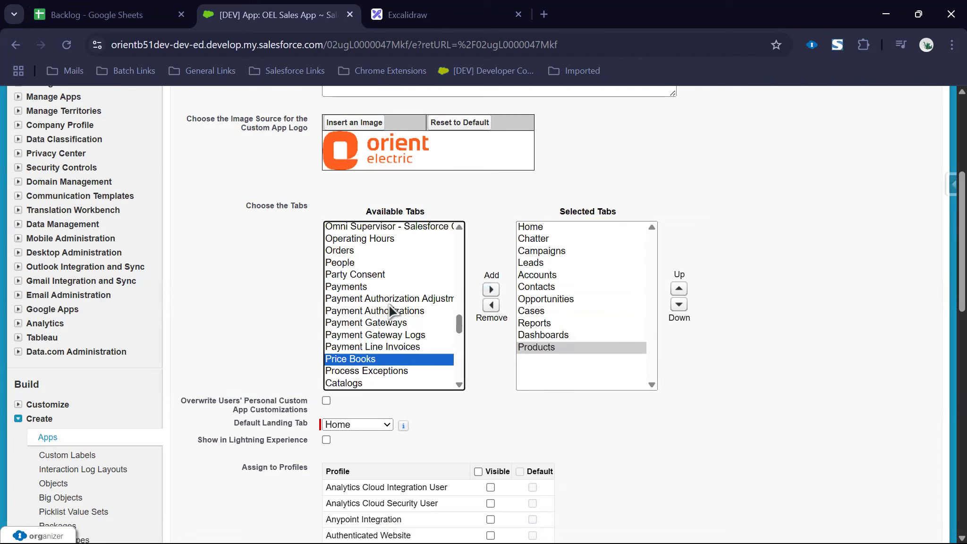
left_click(491, 289)
Step: Verify the tabs against the Backlog and save the OEL Sales App
left_click(128, 15)
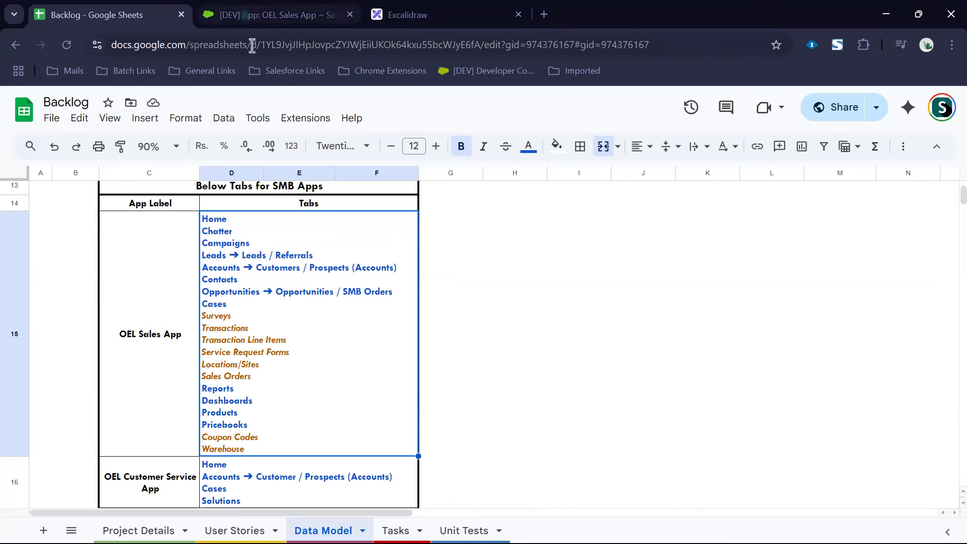
left_click(268, 15)
scroll(387, 359, "down", 15)
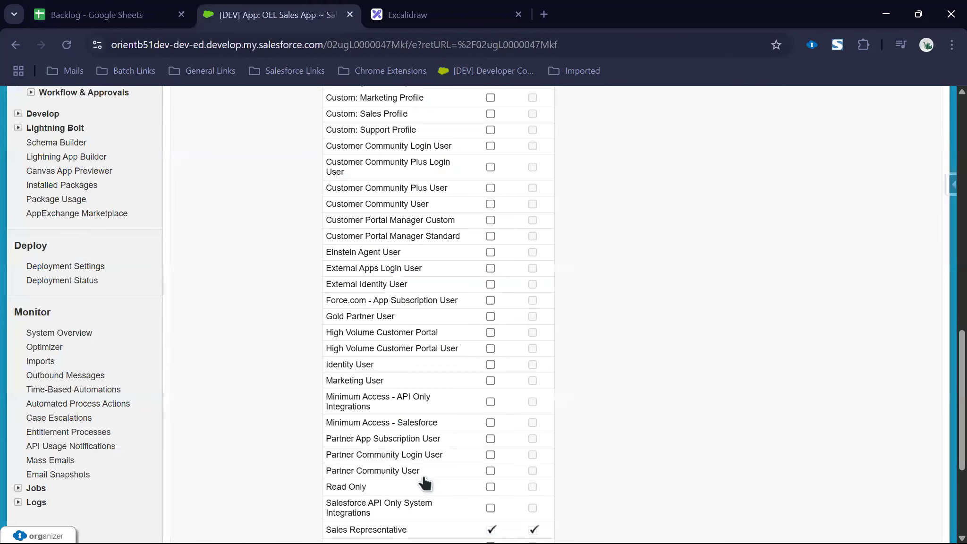
scroll(424, 481, "down", 4)
left_click(423, 480)
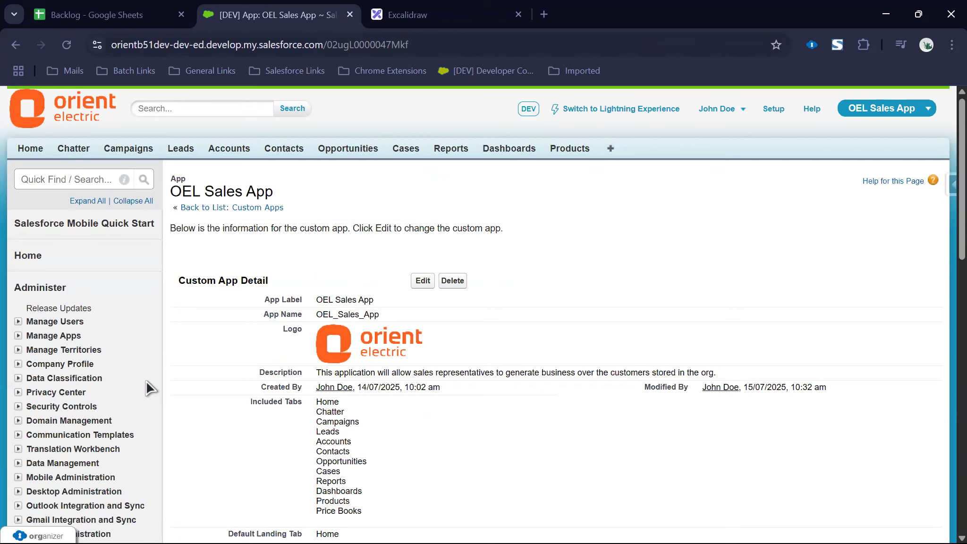
Step: Edit the OEL Customer Service App and check its planned tabs in the Backlog
scroll(148, 388, "down", 5)
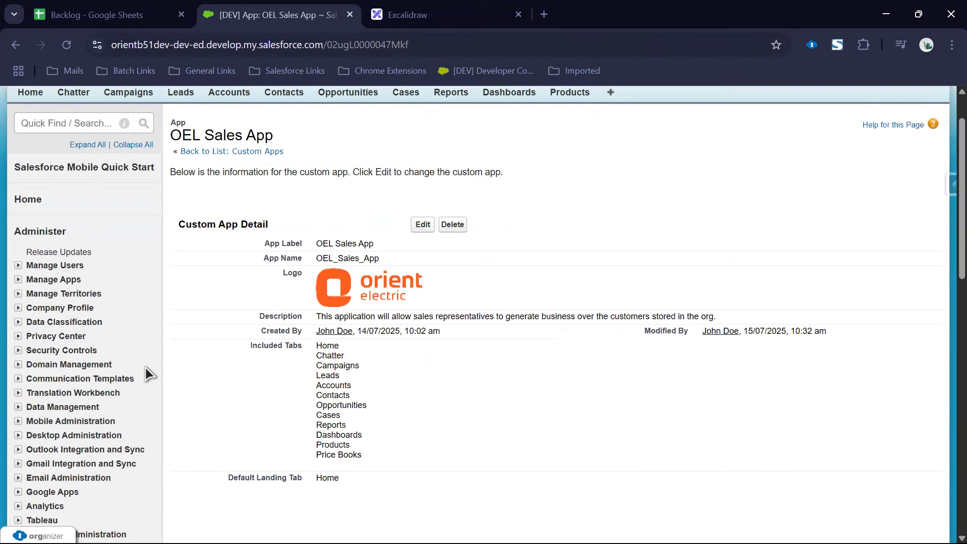
left_click(48, 439)
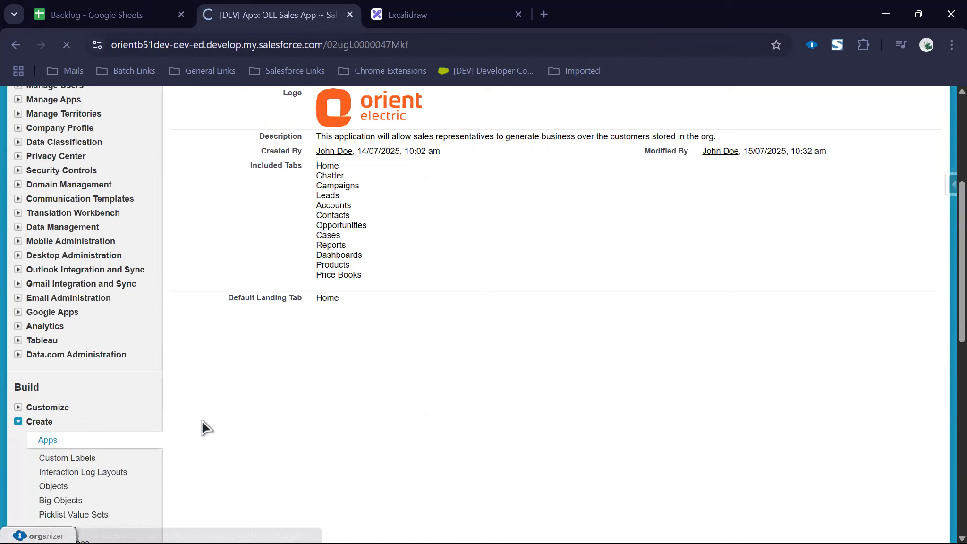
scroll(255, 203, "down", 5)
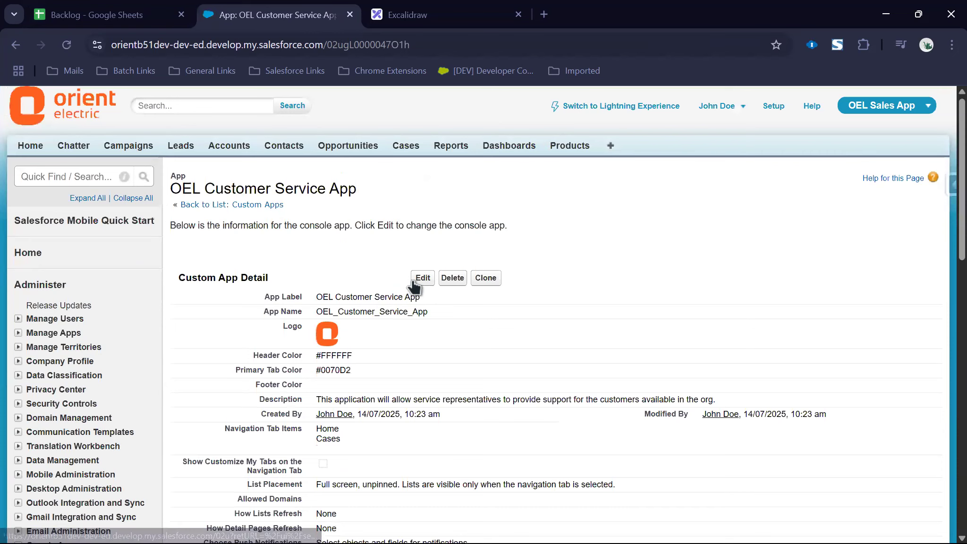
left_click(414, 283)
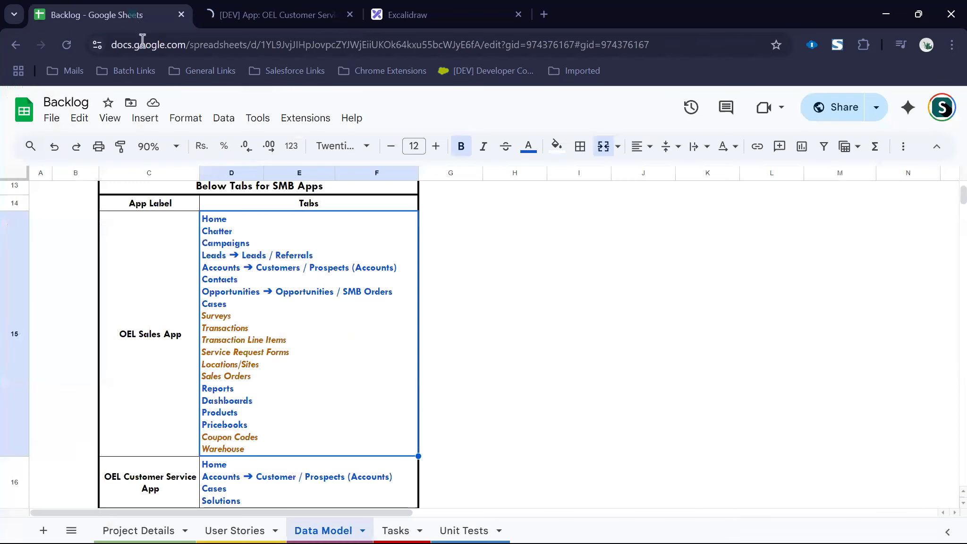
left_click(137, 16)
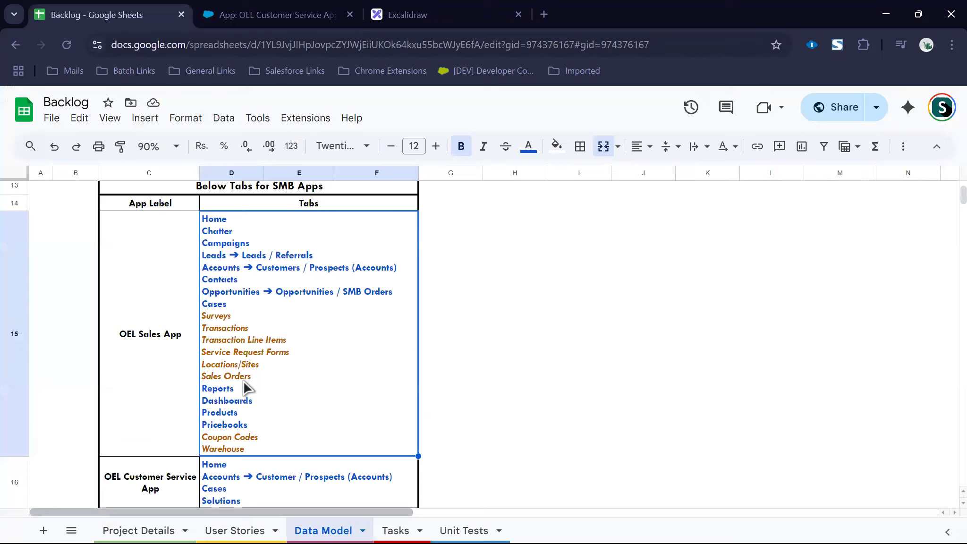
left_click(259, 22)
scroll(316, 242, "down", 10)
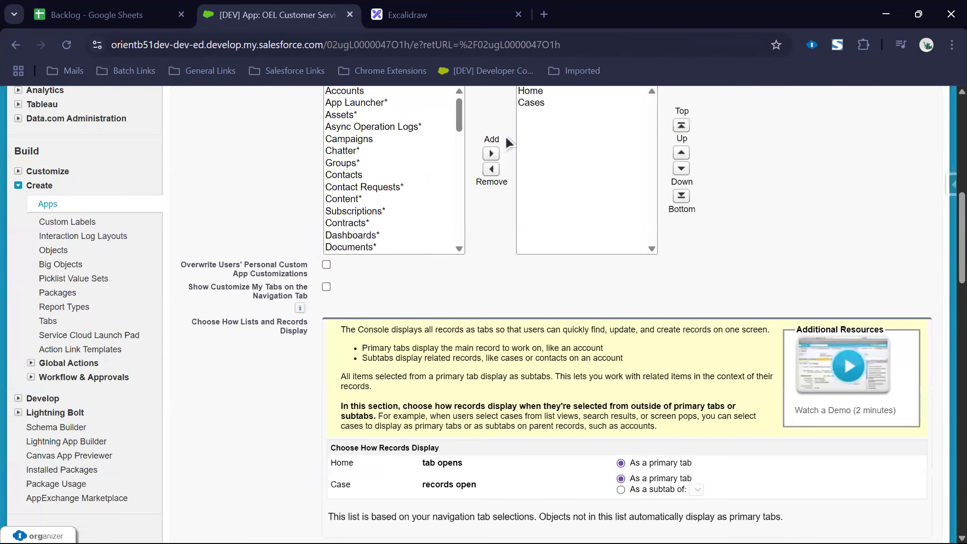
Step: Add Accounts to the navigation tab items and move it above Cases
left_click(403, 91)
left_click(491, 153)
left_click(683, 158)
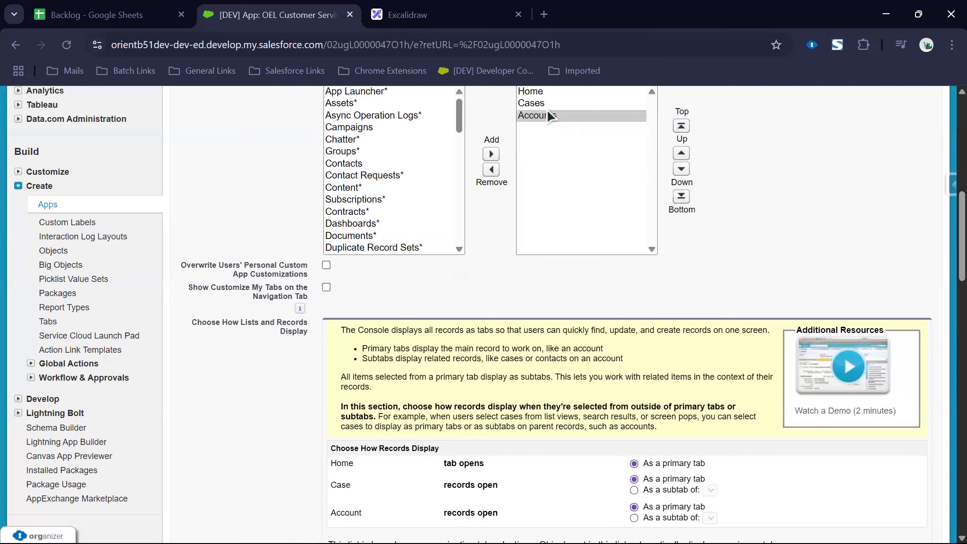
left_click(539, 113)
left_click(679, 154)
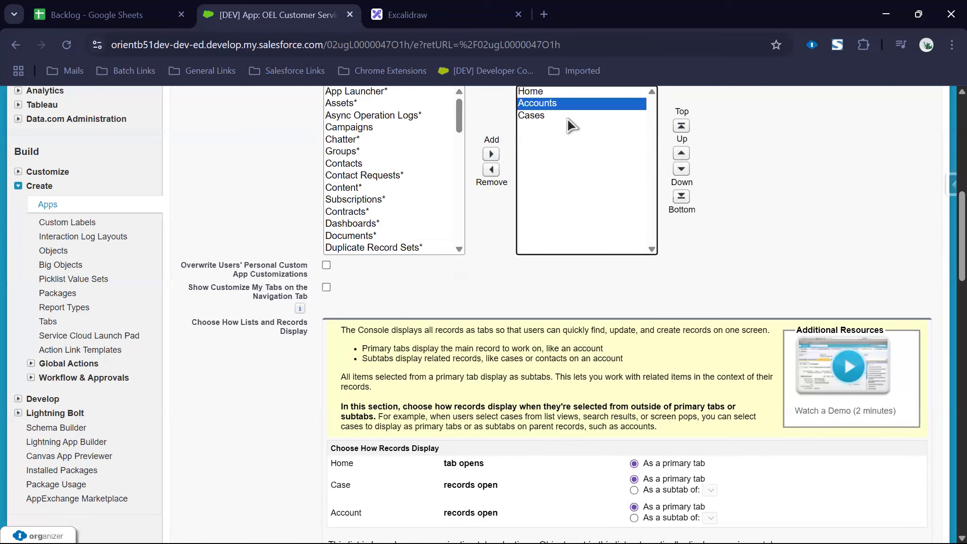
Step: Add Solutions to the navigation tab items and save the app
left_click(372, 151)
type("sol")
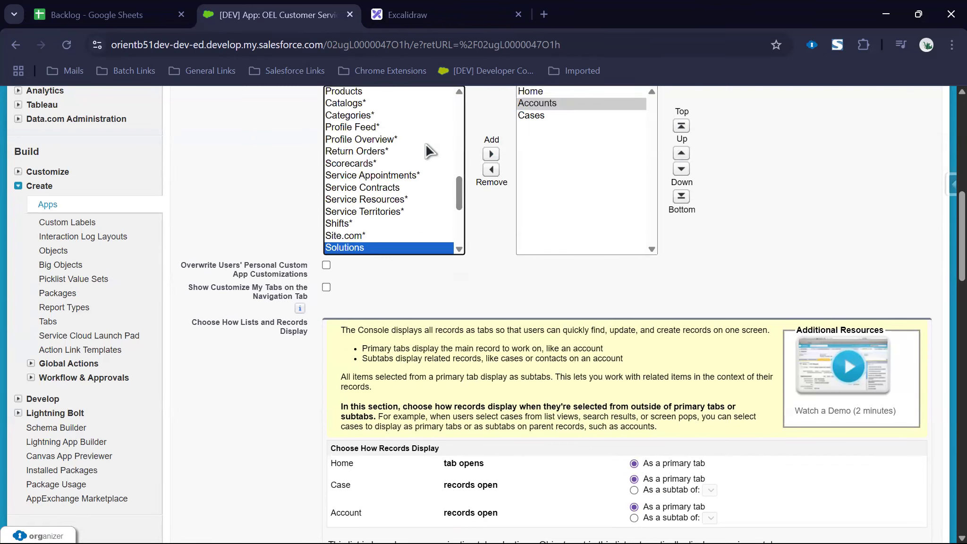
left_click(491, 153)
left_click(727, 147)
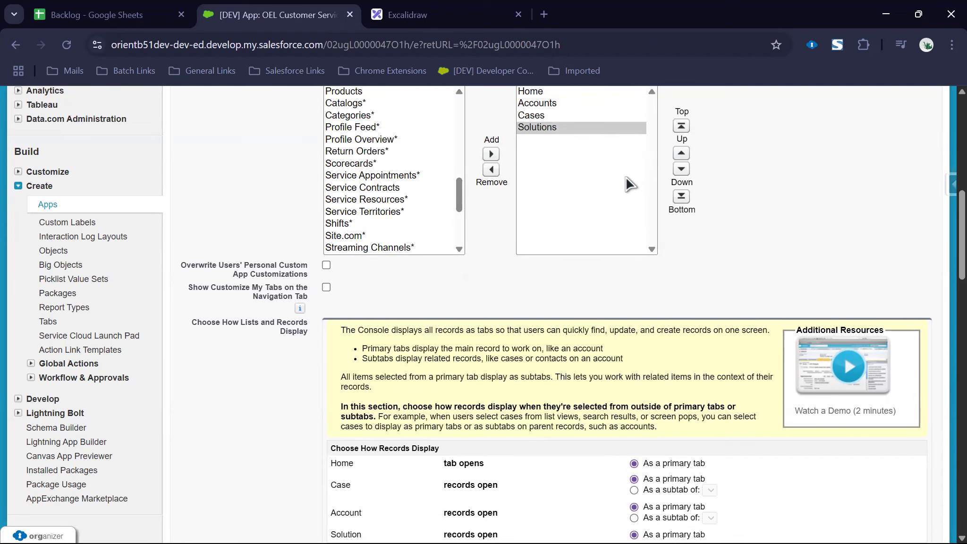
scroll(598, 224, "down", 15)
scroll(409, 368, "down", 10)
left_click(417, 474)
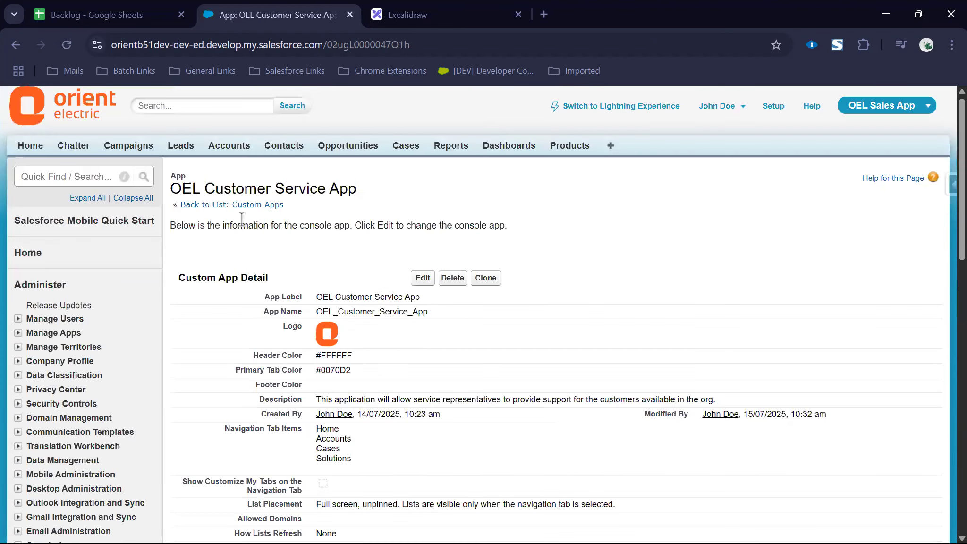
Step: Make Accounts the OEL Sales App's default landing tab, save, then switch to the Sales app
left_click(242, 208)
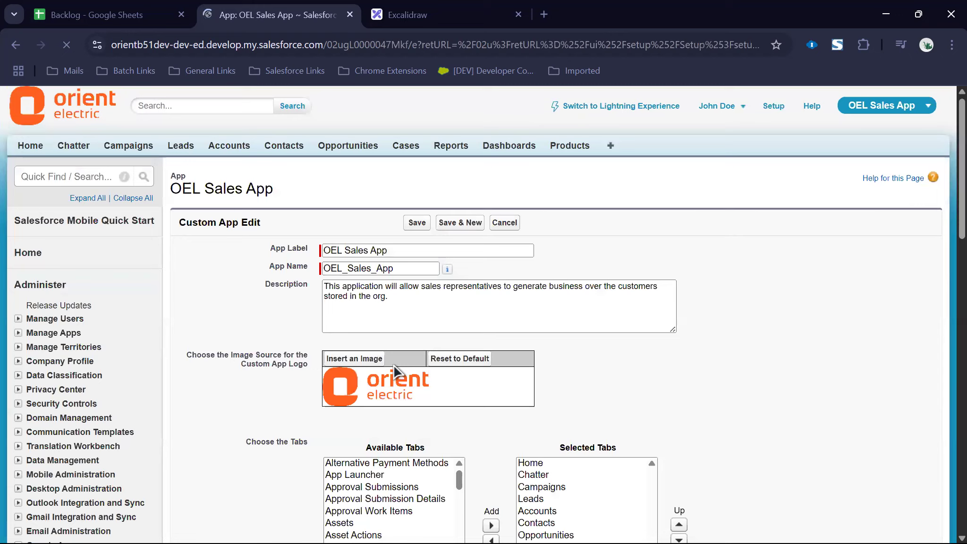
scroll(395, 371, "down", 5)
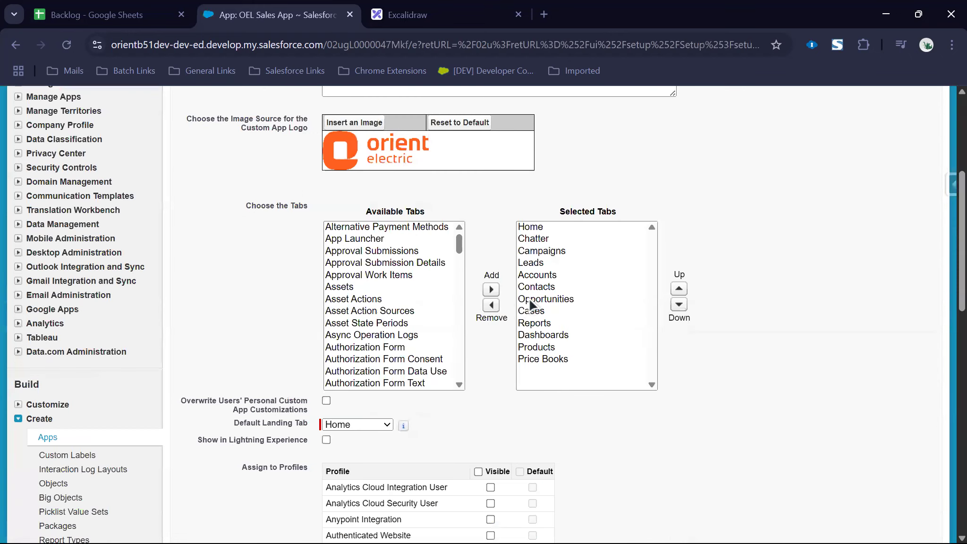
left_click(365, 424)
left_click(355, 287)
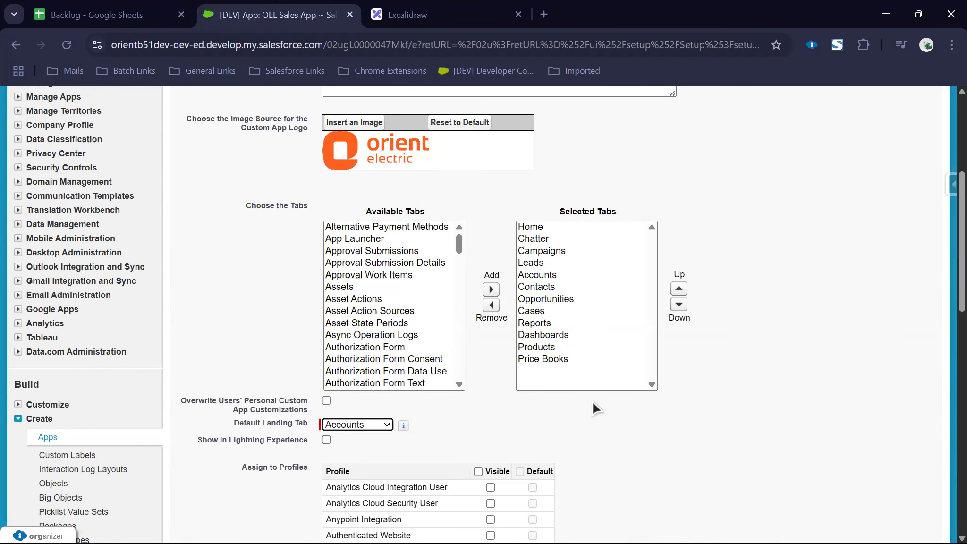
scroll(592, 399, "down", 15)
left_click(421, 480)
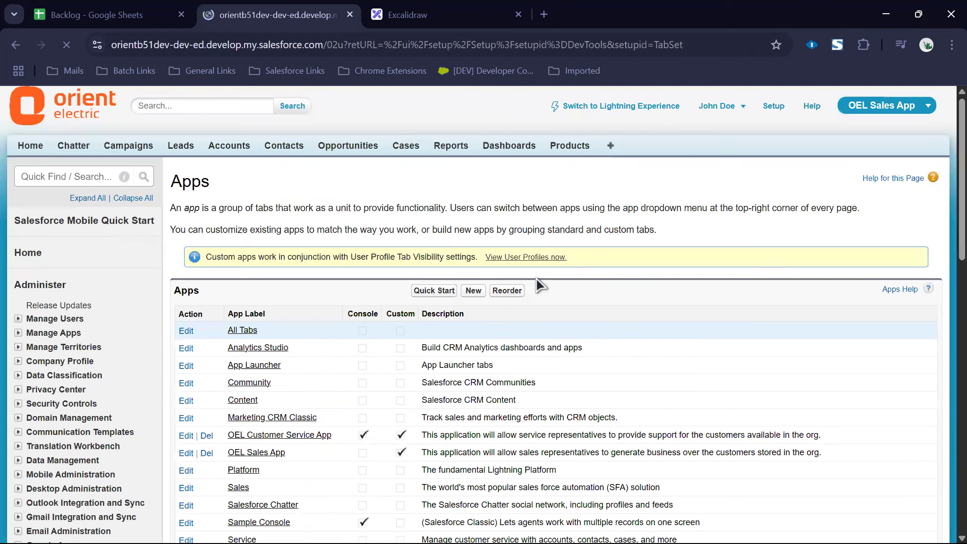
left_click(869, 109)
left_click(849, 154)
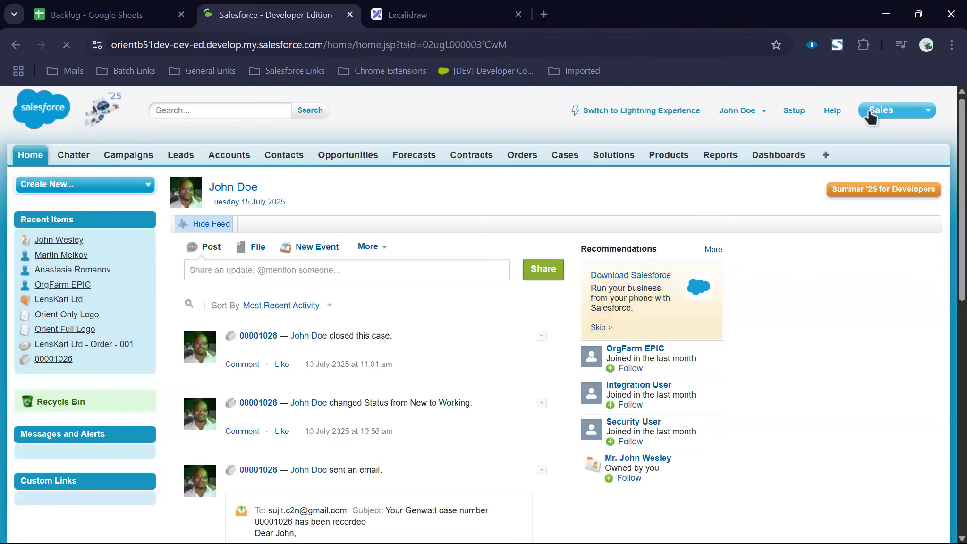
Step: Return to the OEL Sales App and open the current user's profile in a new tab
left_click(870, 115)
left_click(837, 142)
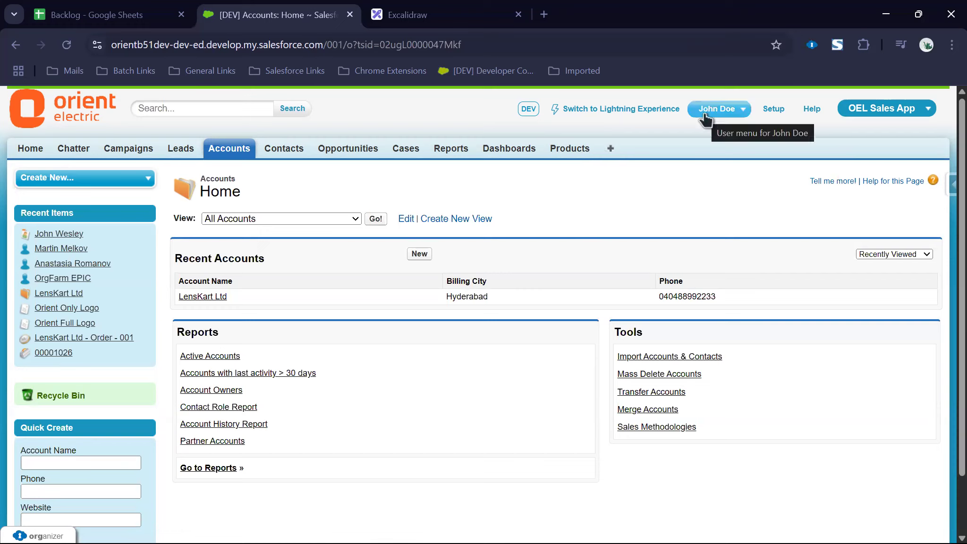
left_click(953, 184)
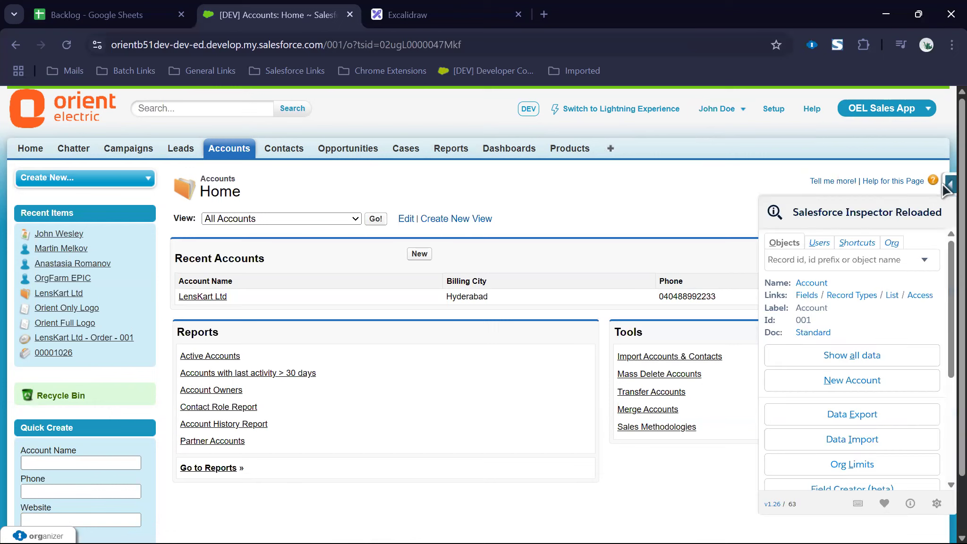
left_click(816, 243)
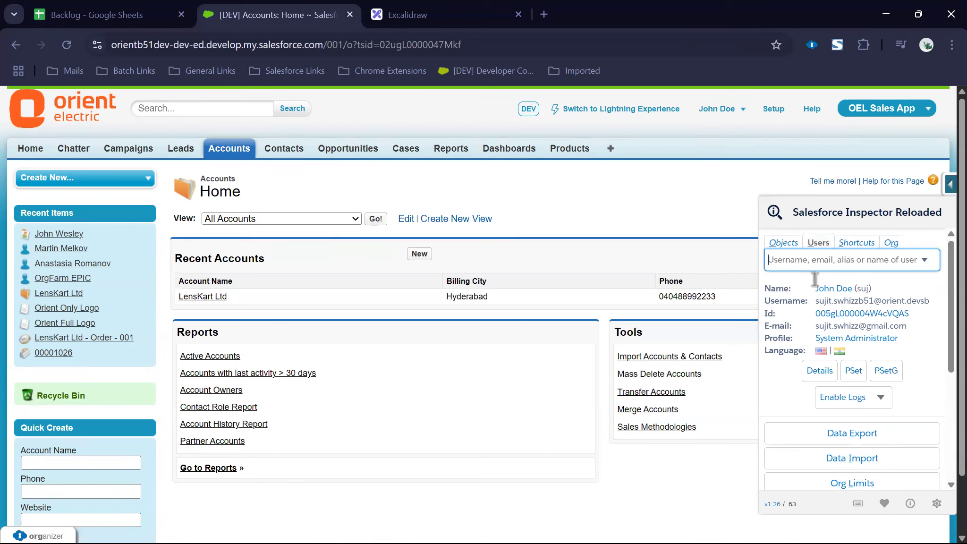
right_click(839, 338)
left_click(721, 148)
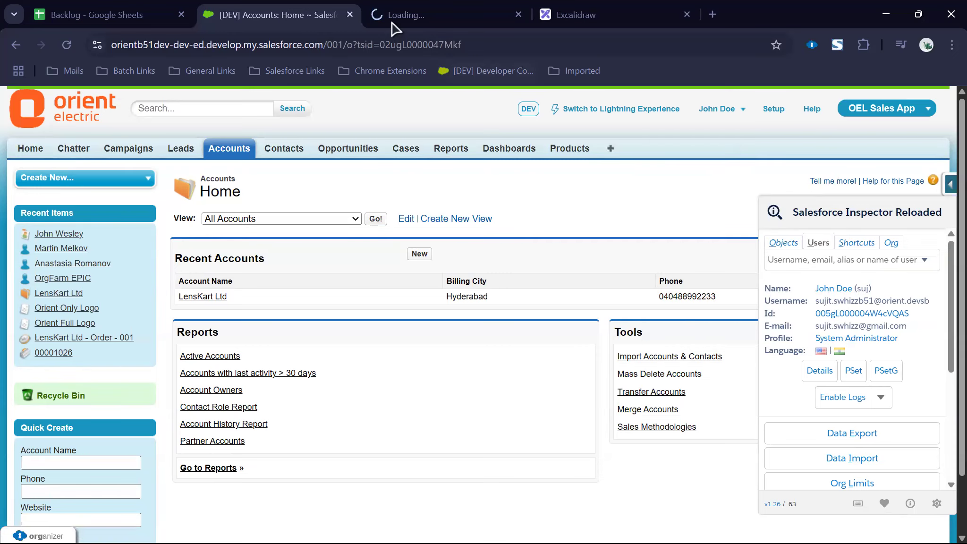
left_click(388, 19)
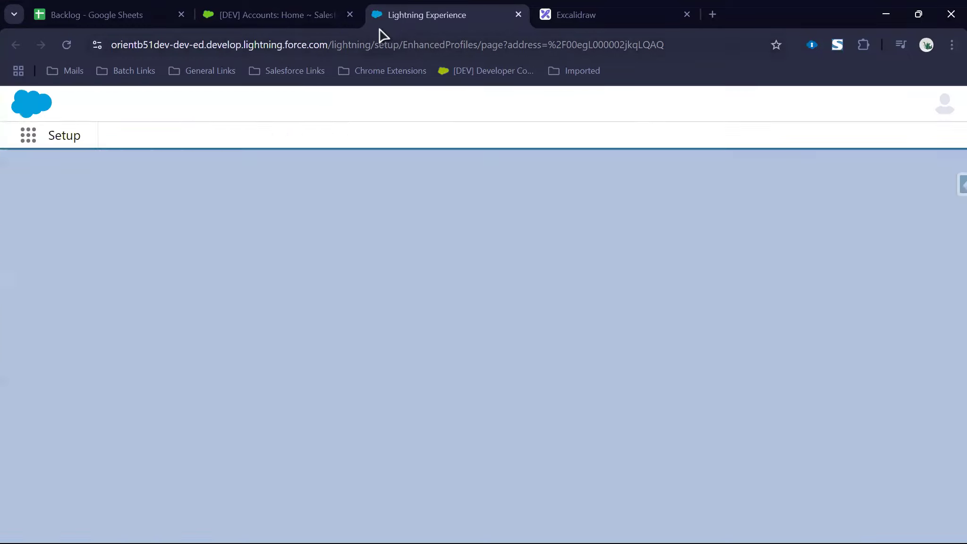
Step: Close the Lightning Experience page and open Setup in a new tab
key("ctrl+w")
left_click(765, 111, "ctrl")
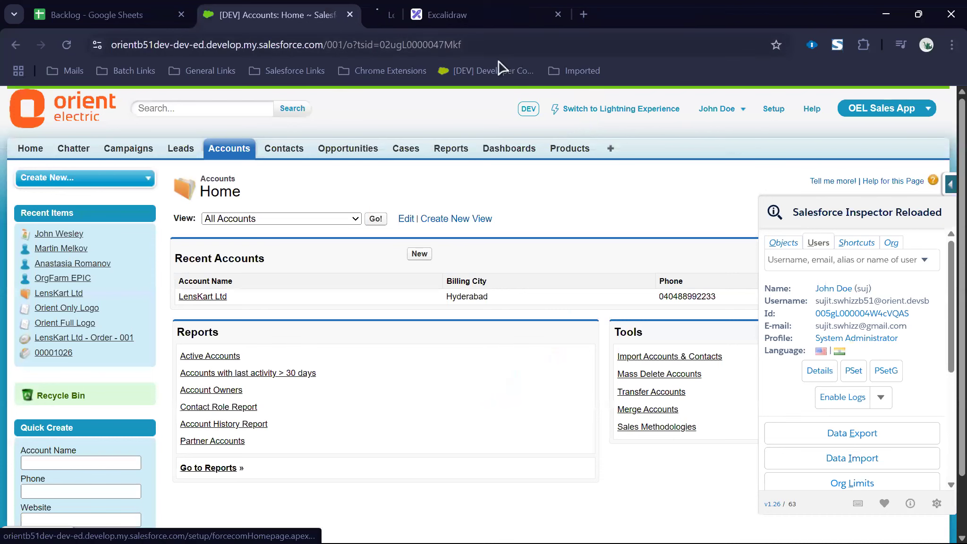
left_click(376, 18)
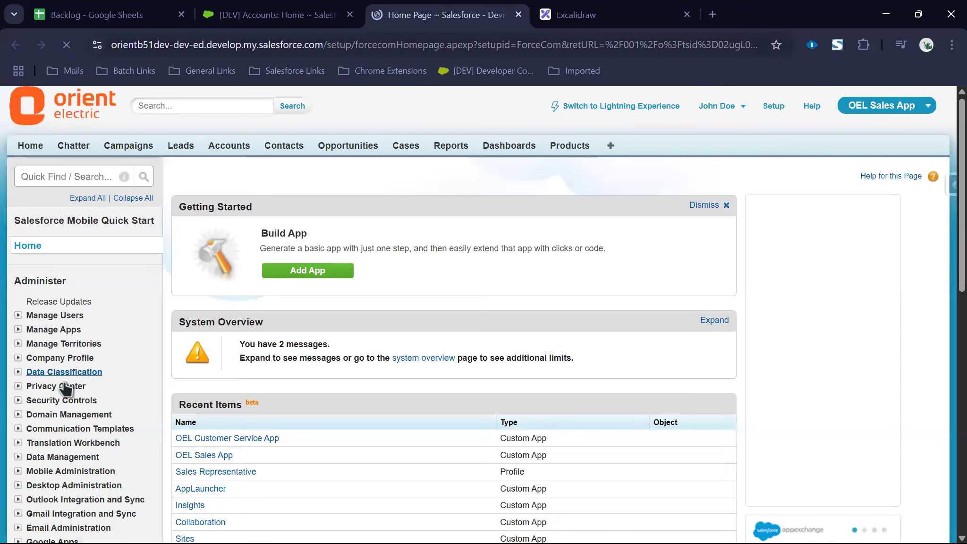
Step: Open the System Administrator profile from All Users and find its Price Books 'Default Off' setting
left_click(38, 319)
left_click(50, 333)
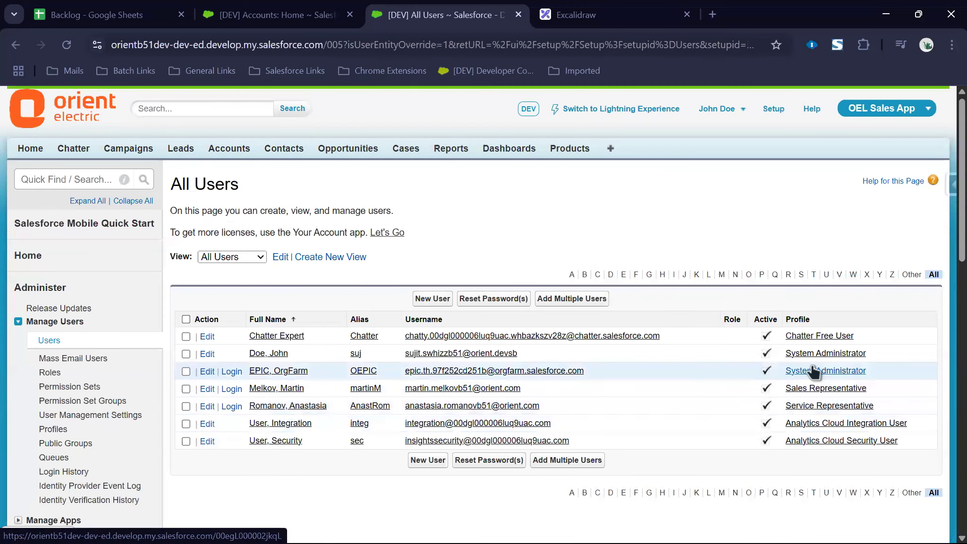
left_click(813, 371, "ctrl")
key("ctrl+Tab")
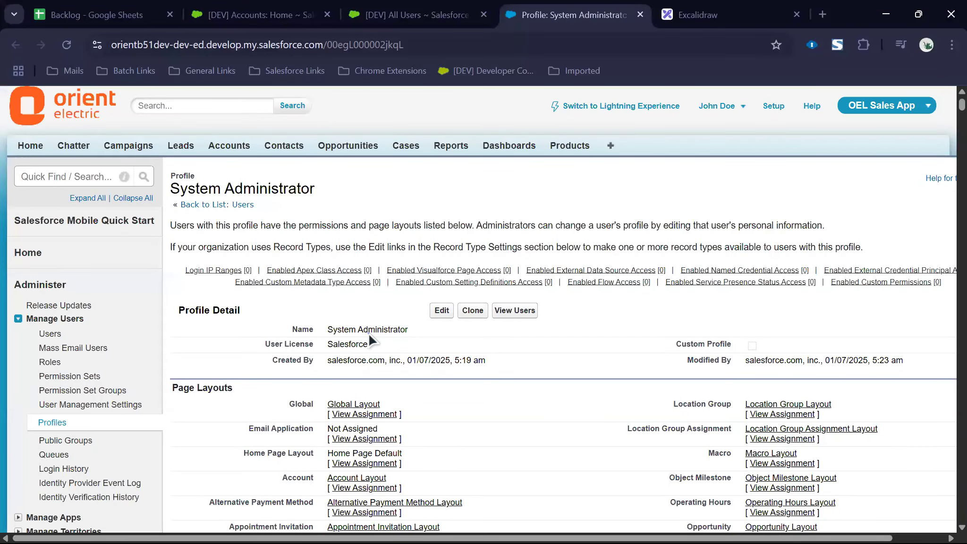
key("ctrl+f")
type("Pric")
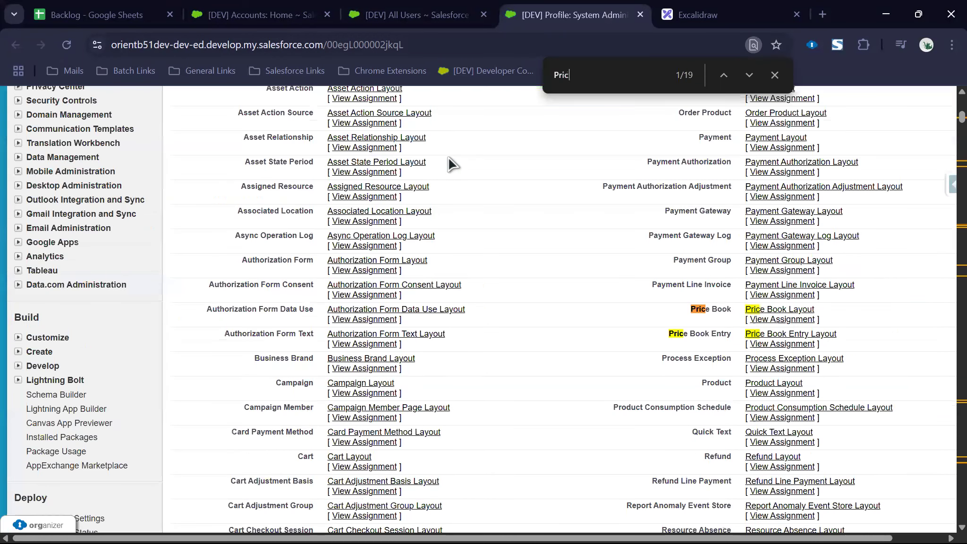
type("e Books")
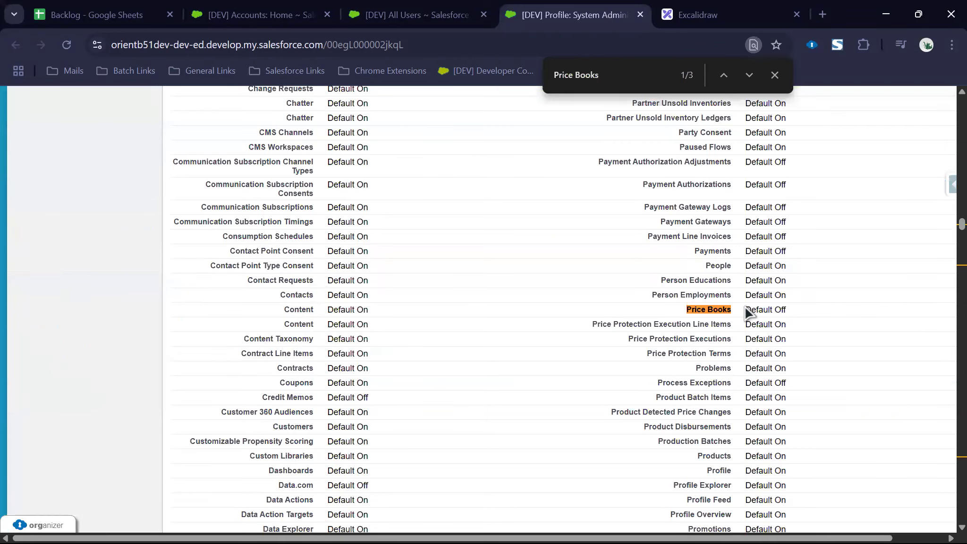
triple_click(793, 311)
Step: Open Price Books from All Tabs, then reload the System Administrator profile page
left_click(286, 18)
left_click(612, 150)
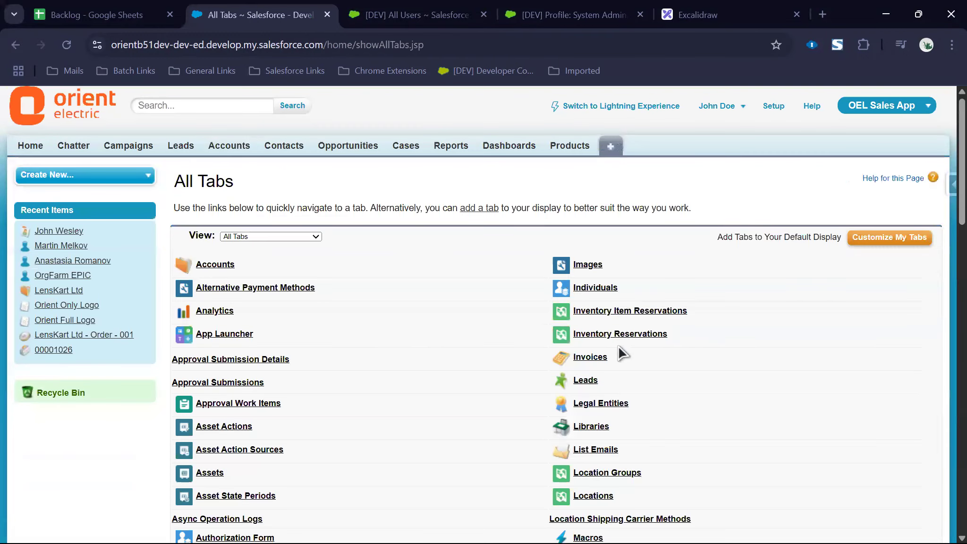
scroll(620, 352, "down", 3)
key("ctrl+f")
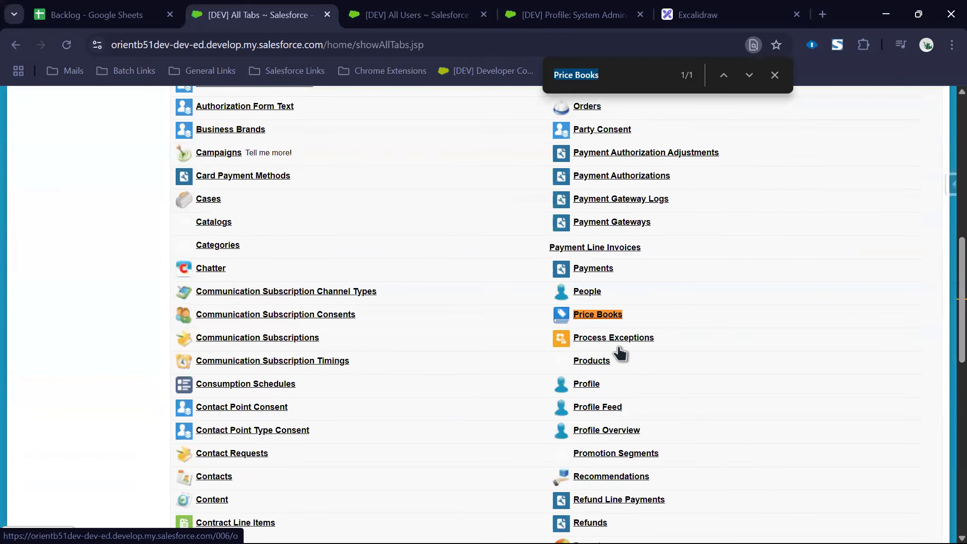
left_click(595, 315)
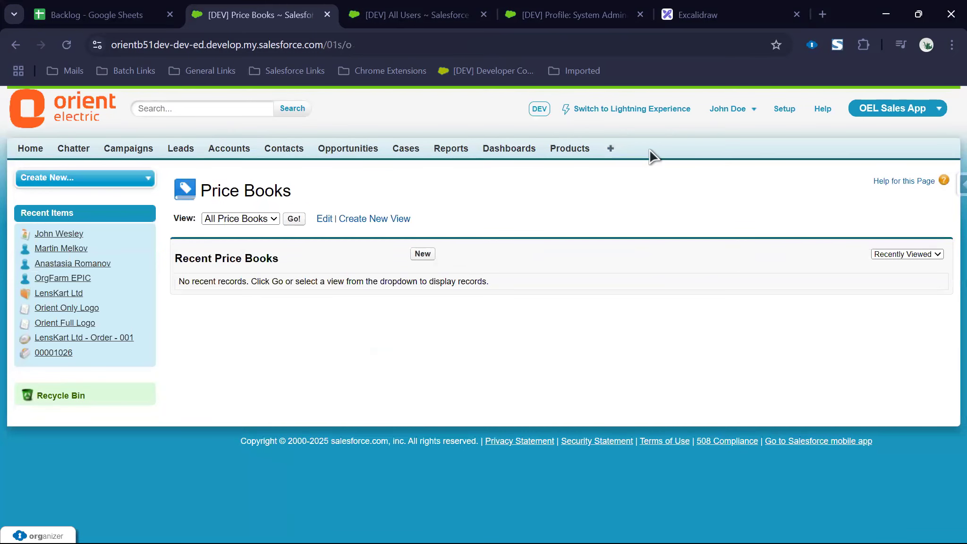
key("ctrl+Tab")
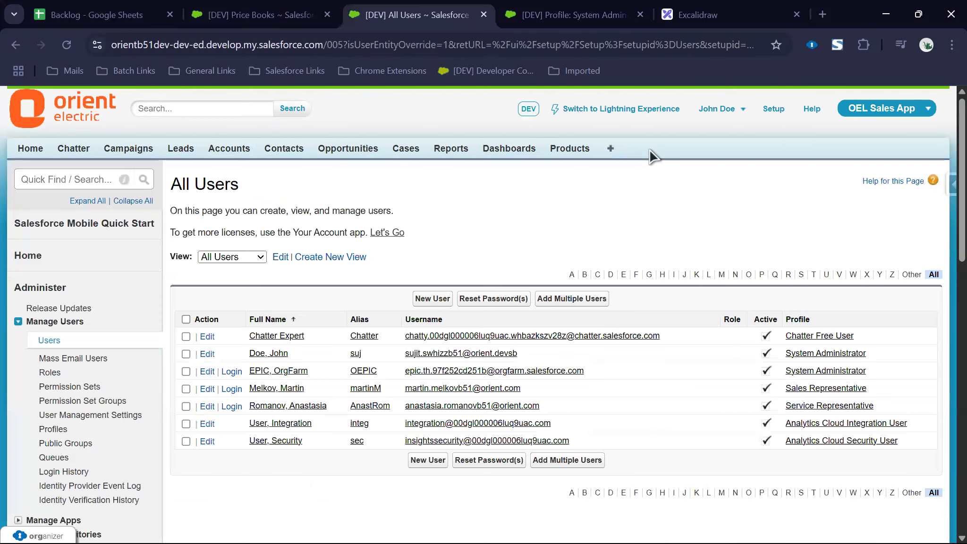
key("ctrl+Tab")
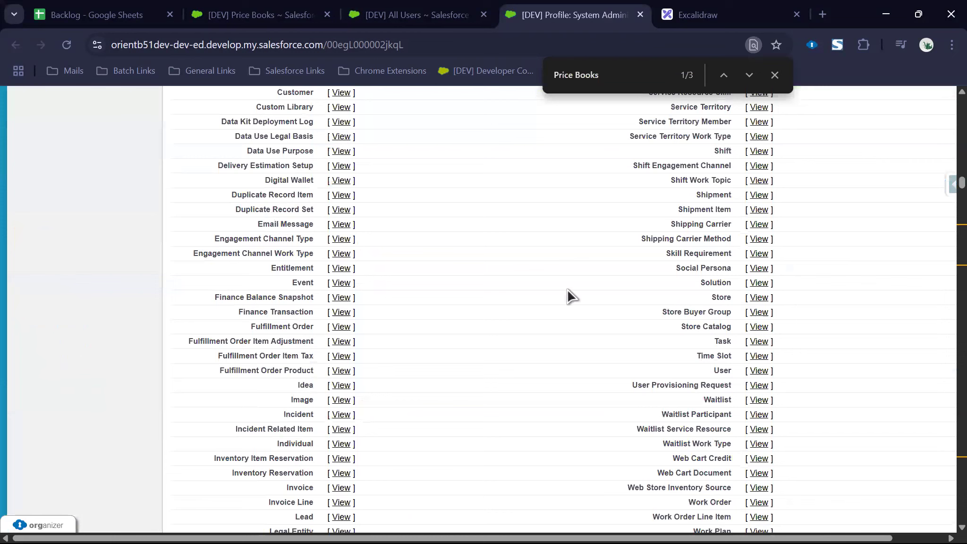
key("F5")
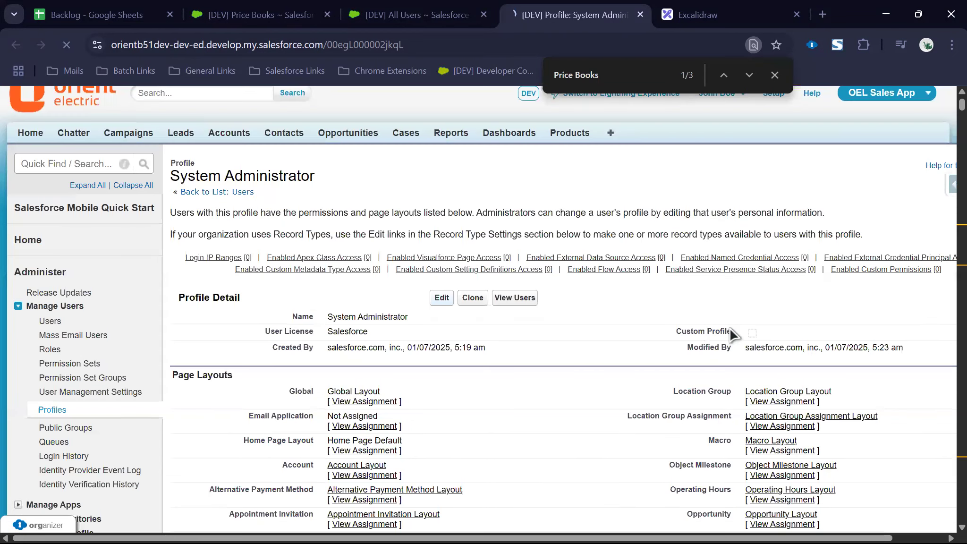
Step: Locate the Price Books tab setting on the System Administrator profile and save it
key("ctrl+f")
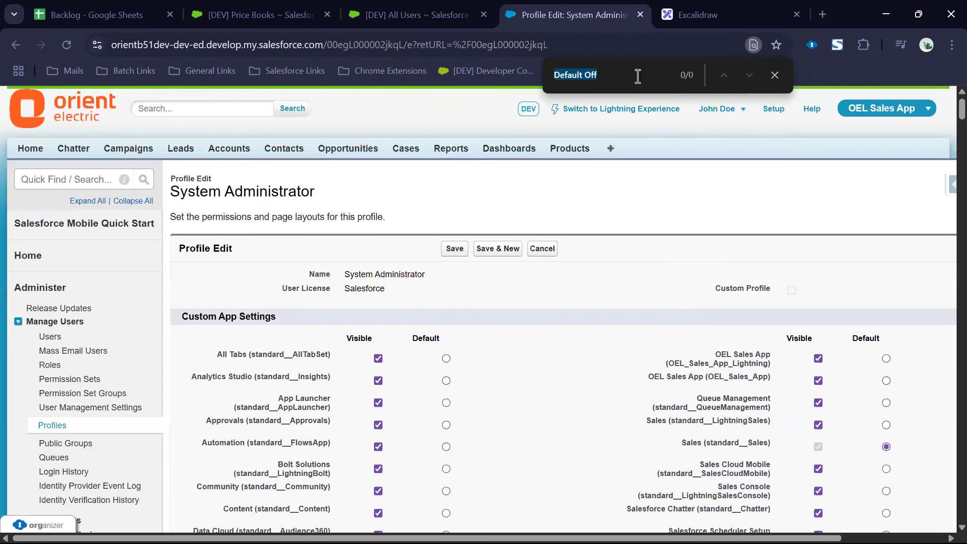
type("pr")
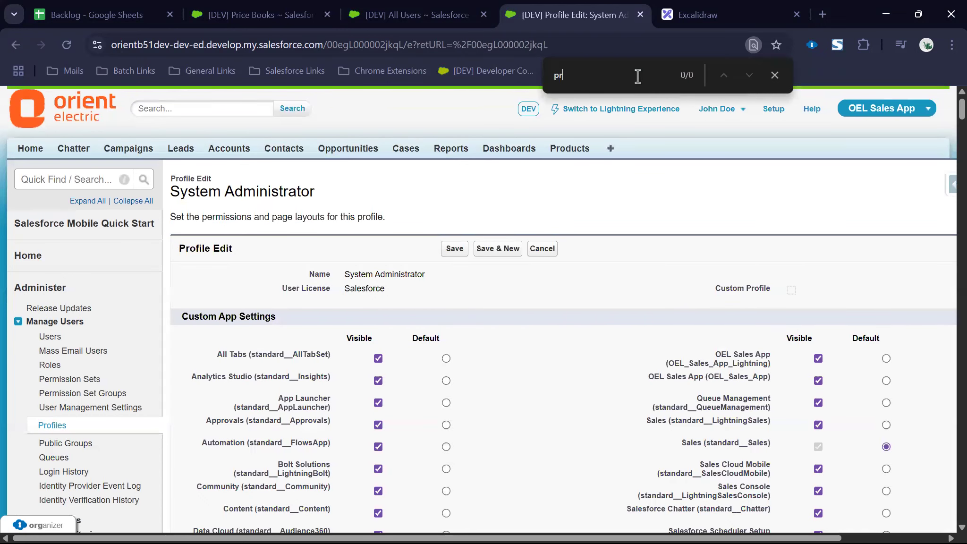
type("ice b")
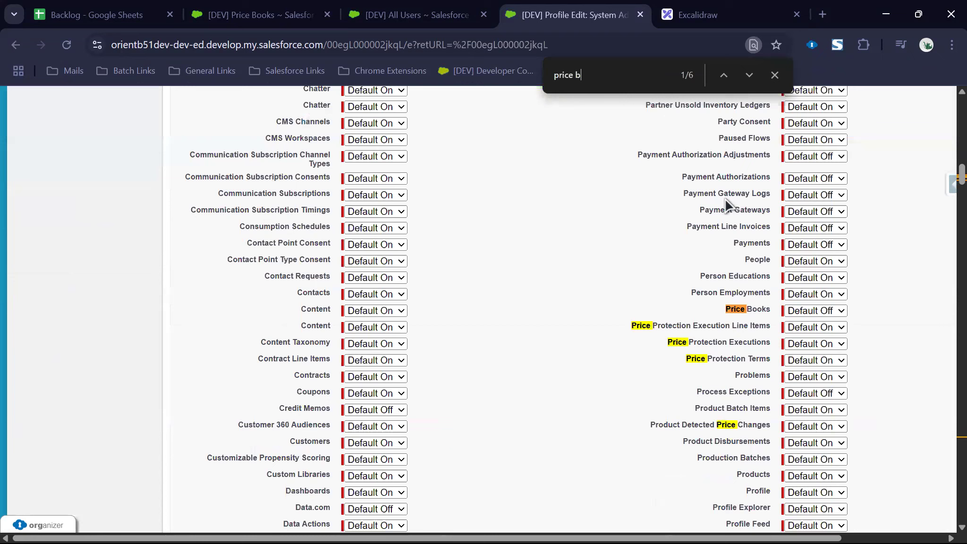
type("ooks")
scroll(565, 323, "up", 15)
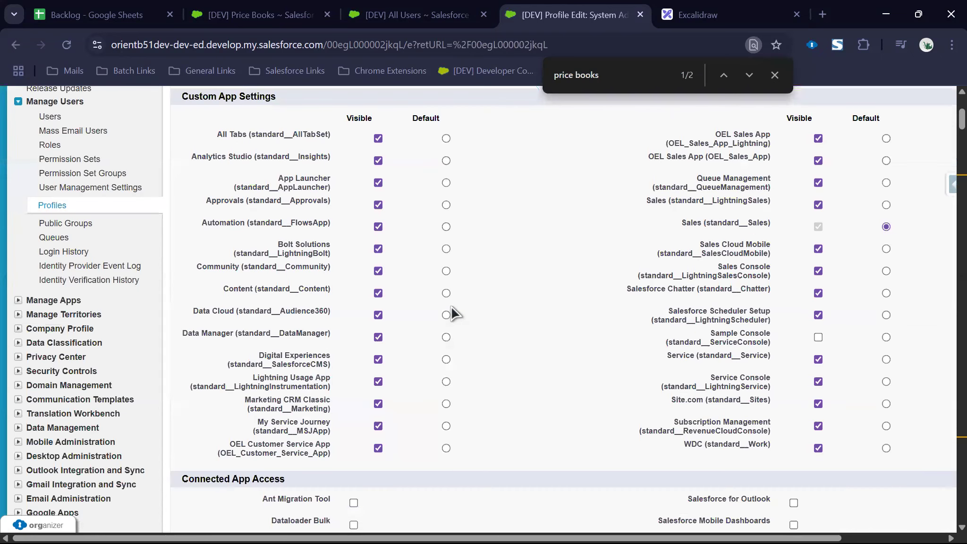
scroll(451, 307, "up", 5)
left_click(459, 249)
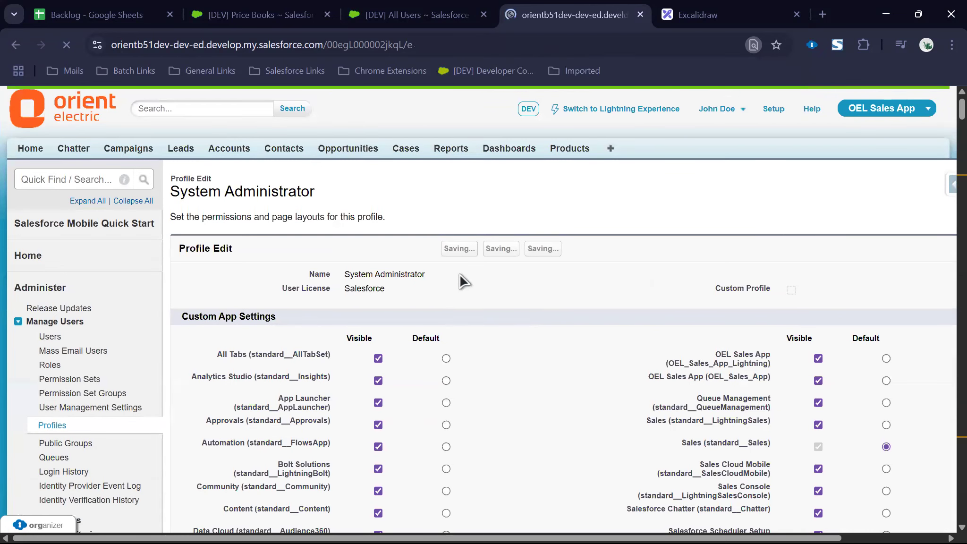
Step: Open the Sales Representative profile, go to its Price Books tab setting and save
key("ctrl+shift+Tab")
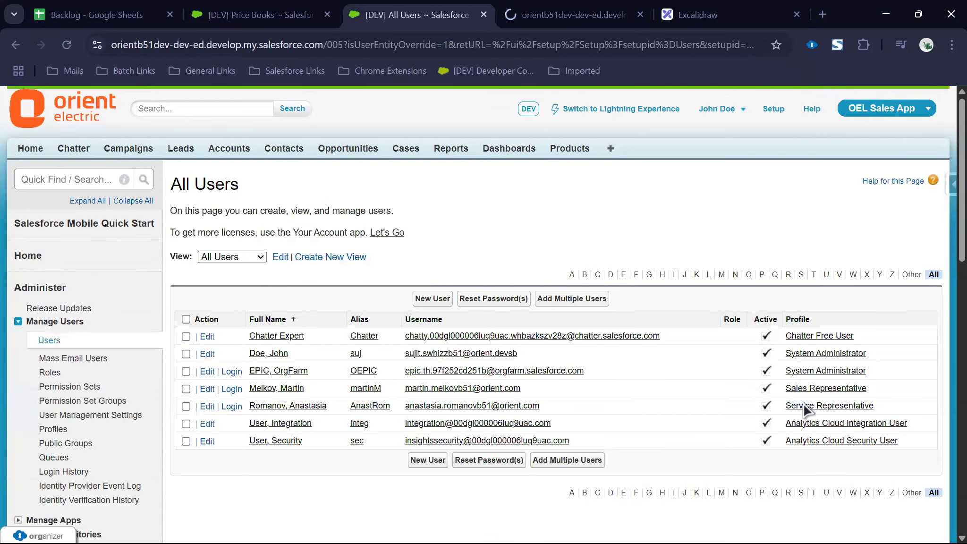
left_click(788, 388, "ctrl")
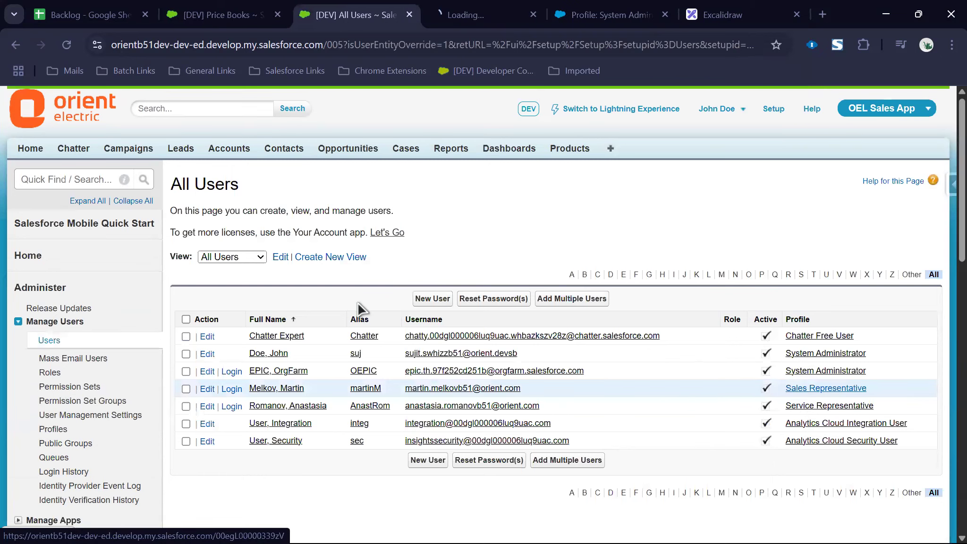
key("ctrl+Tab")
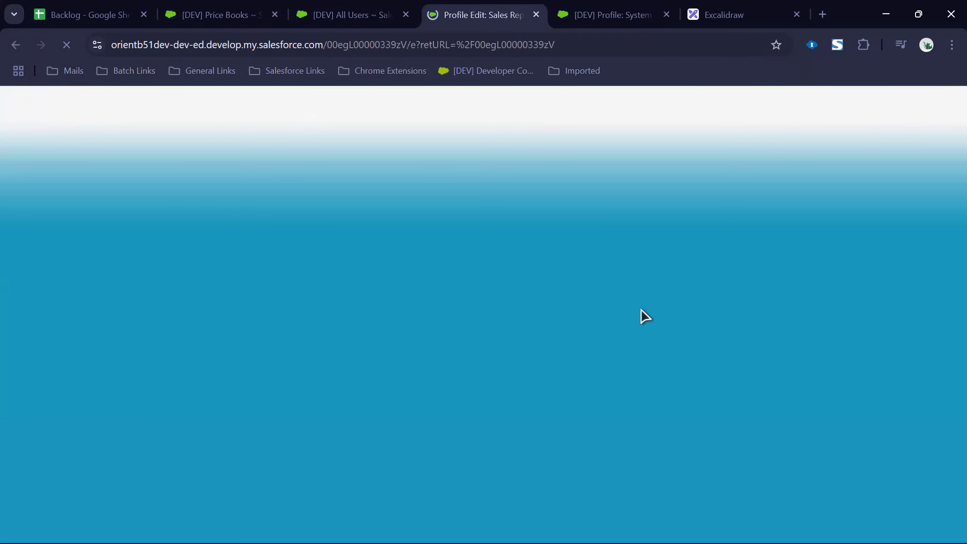
key("ctrl+f")
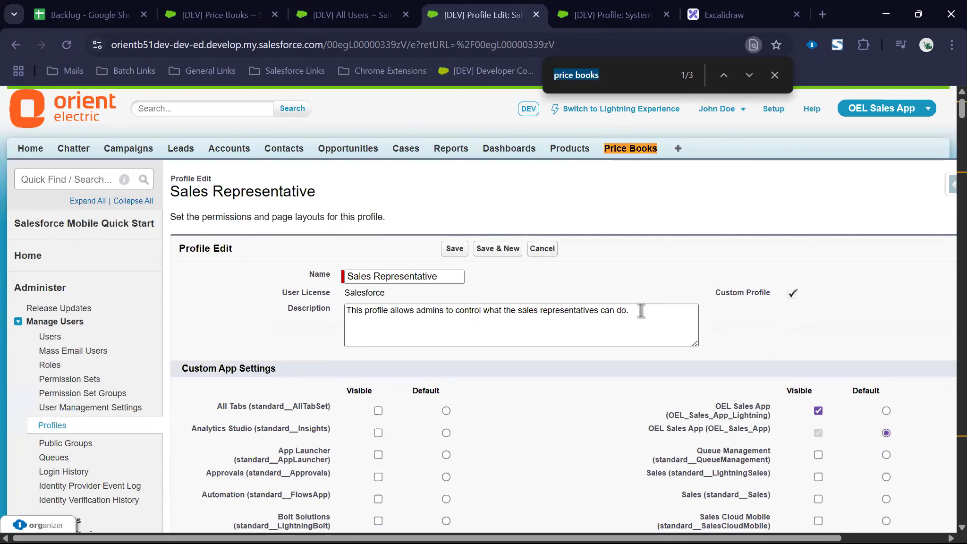
key("Return")
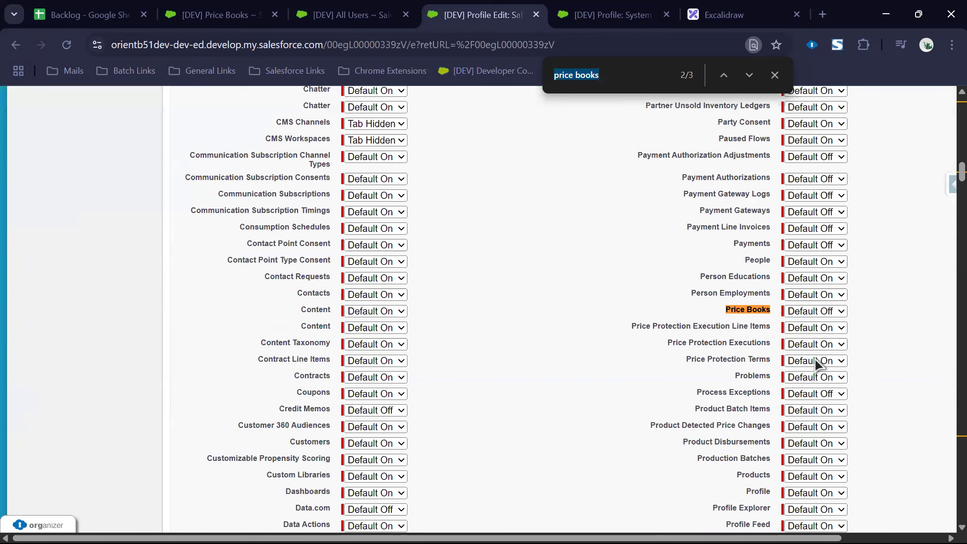
scroll(500, 307, "up", 20)
left_click(450, 249)
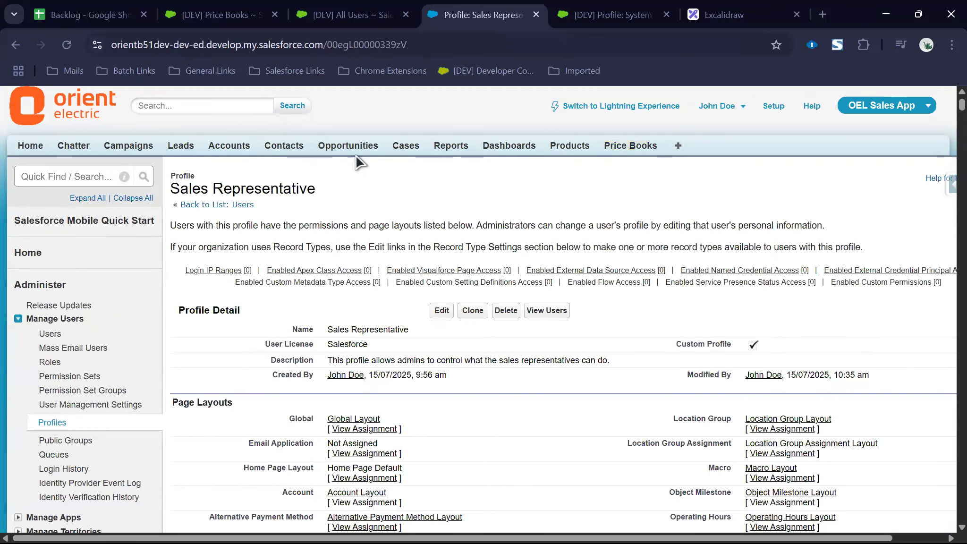
Step: Open Rename Tabs and Labels via a Setup search for 'rename' and grab the Leads / Referrals label from the Backlog sheet
left_click(39, 183)
type("rena")
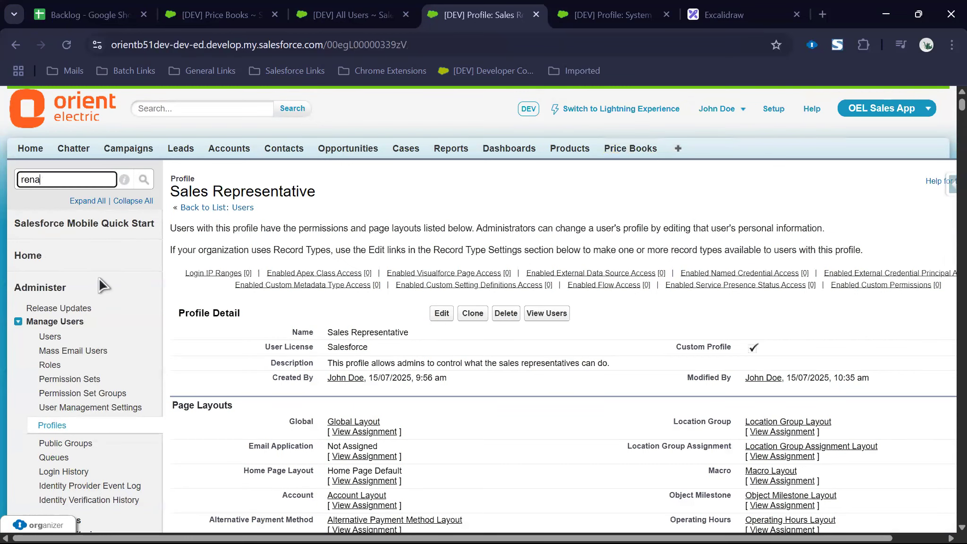
type("me")
key("Return")
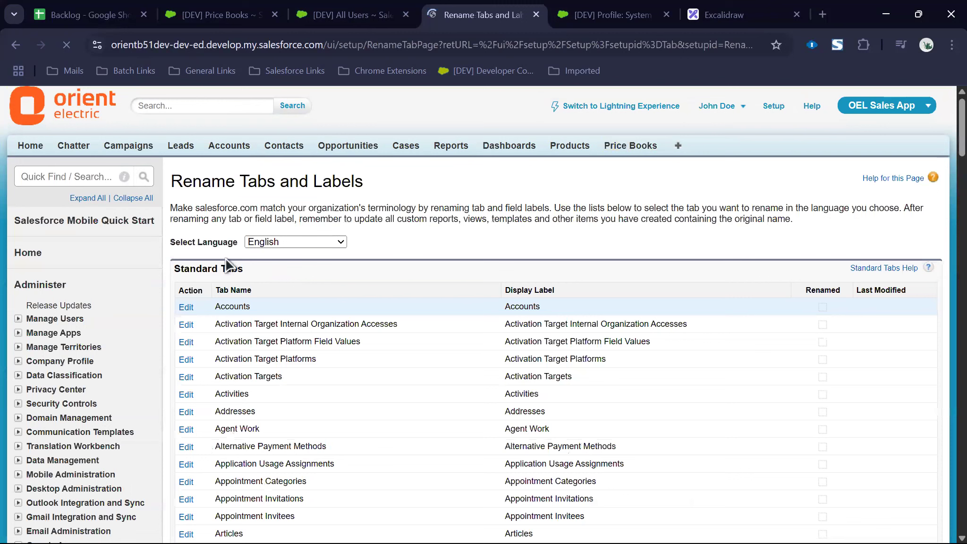
key("ctrl+1")
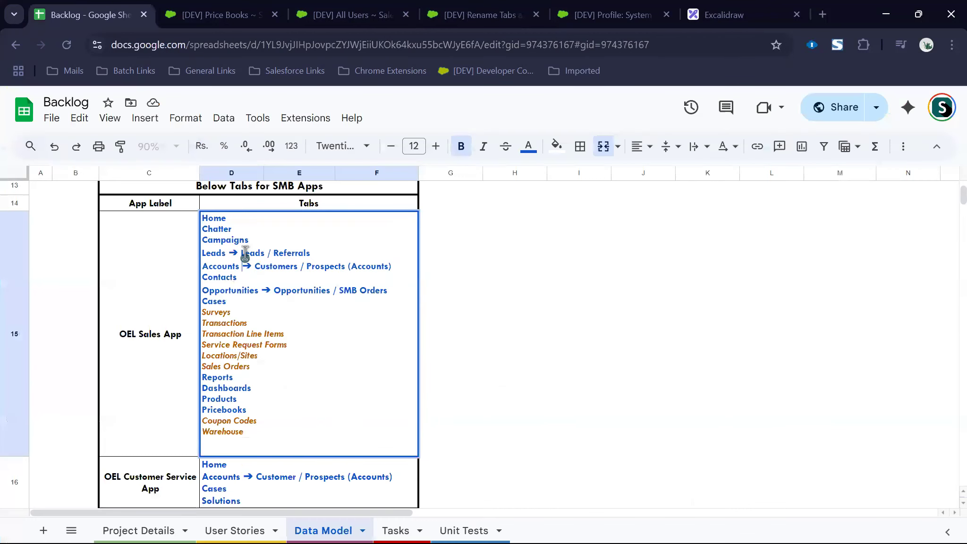
left_click(326, 254)
key("ctrl+shift+Left")
key("ctrl+shift+Left")
key("ctrl+shift+Left")
key("ctrl+2")
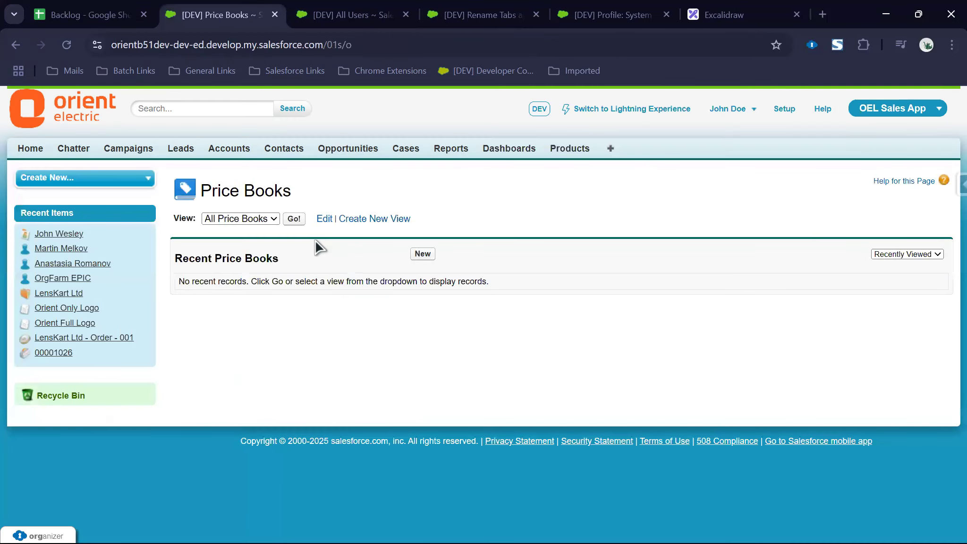
key("ctrl+4")
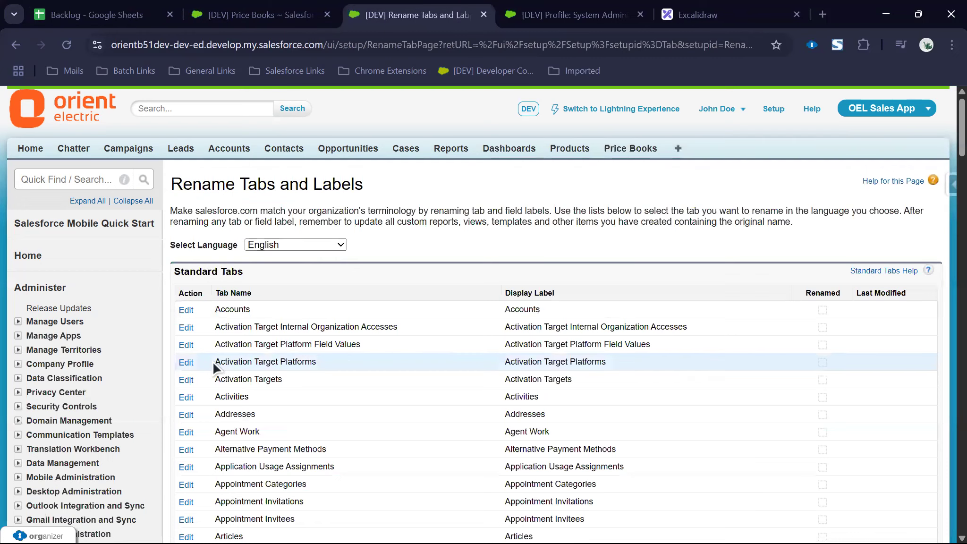
Step: Edit the Leads labels to Lead / Referral singular and Leads / Referrals plural
key("ctrl+f")
type("lead")
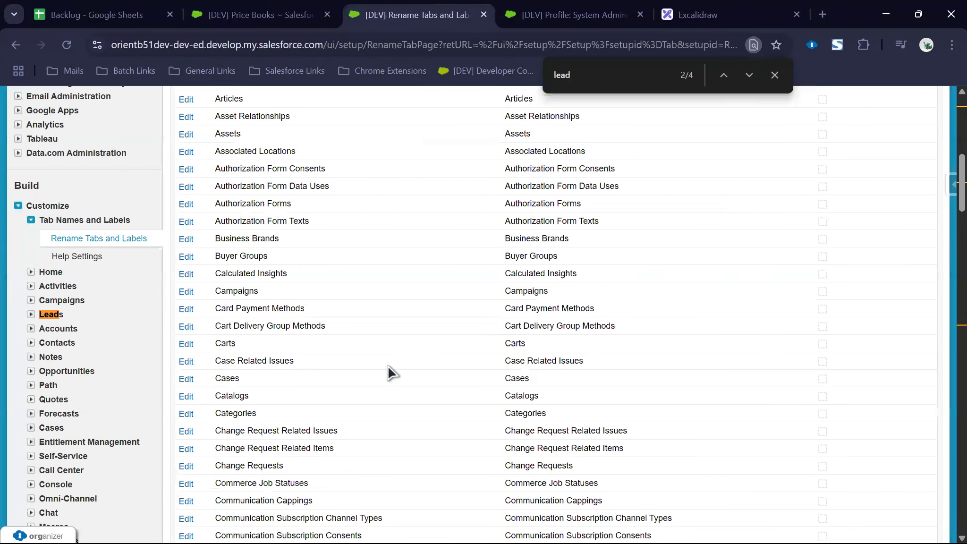
key("Return")
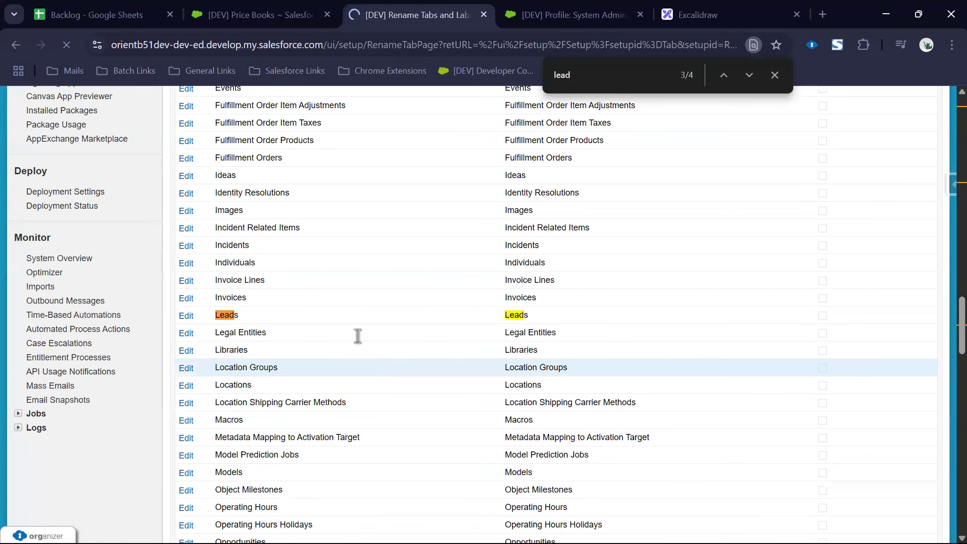
double_click(354, 353)
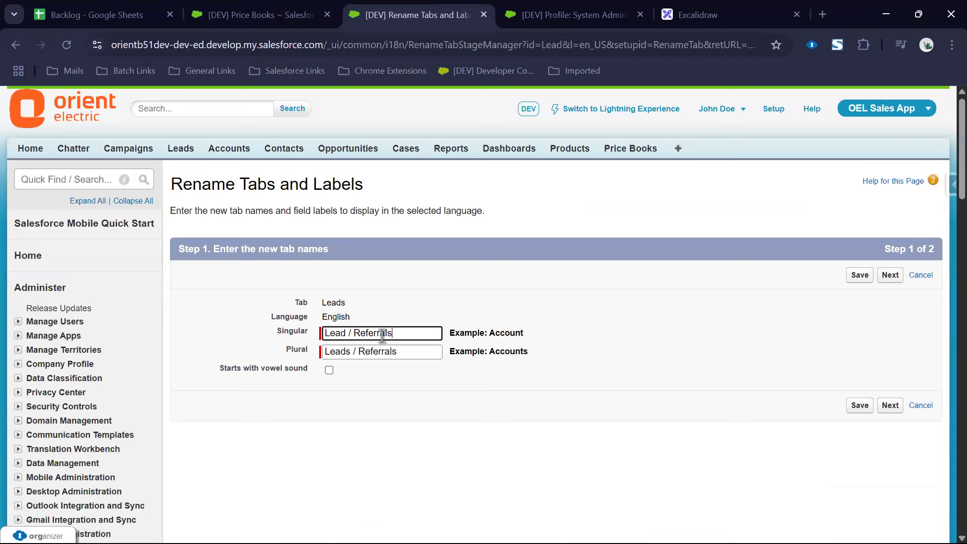
key("BackSpace")
left_click(260, 15)
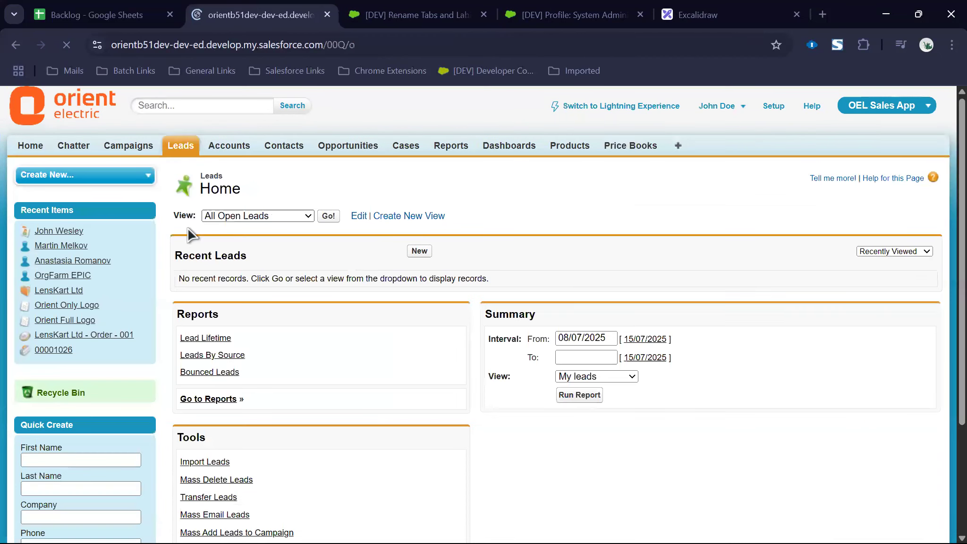
left_click(418, 251)
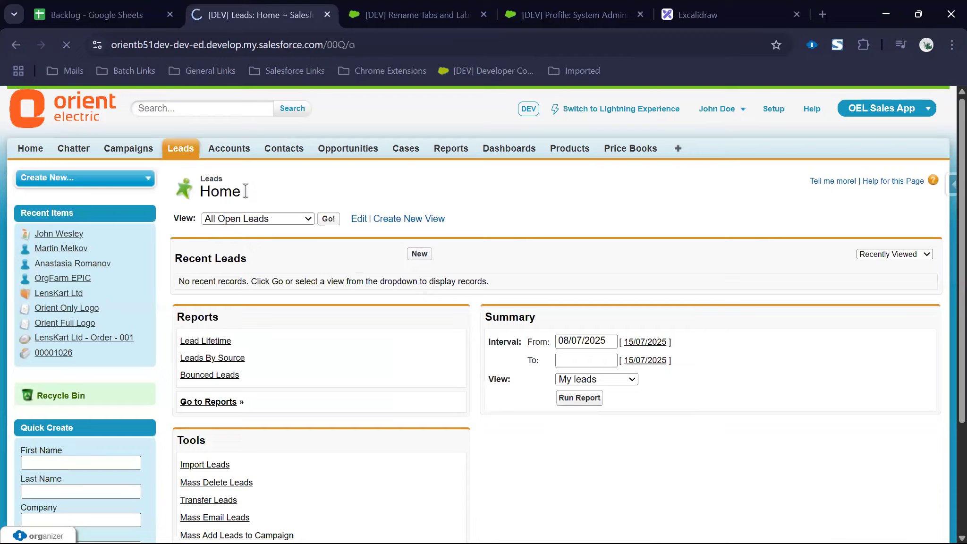
double_click(196, 223)
left_click(192, 264)
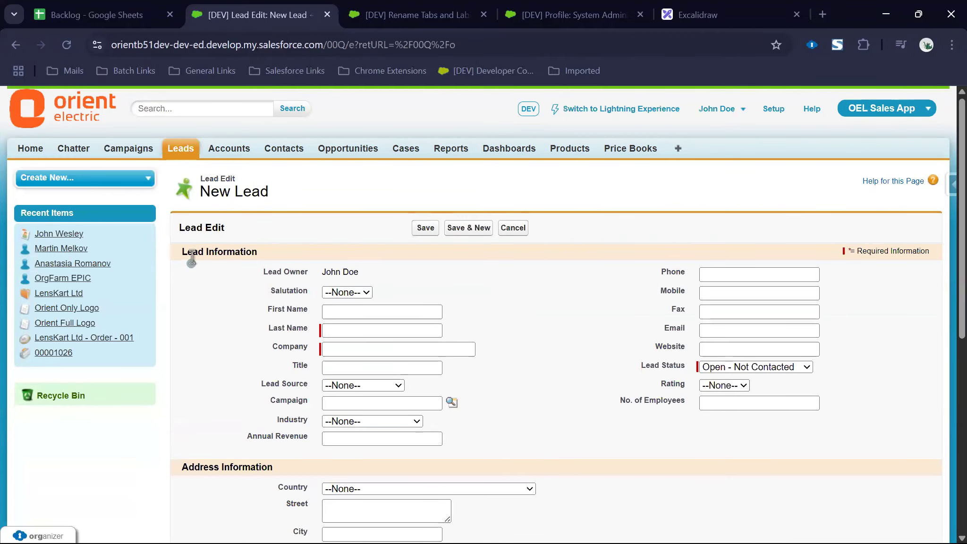
double_click(192, 256)
left_click(186, 152)
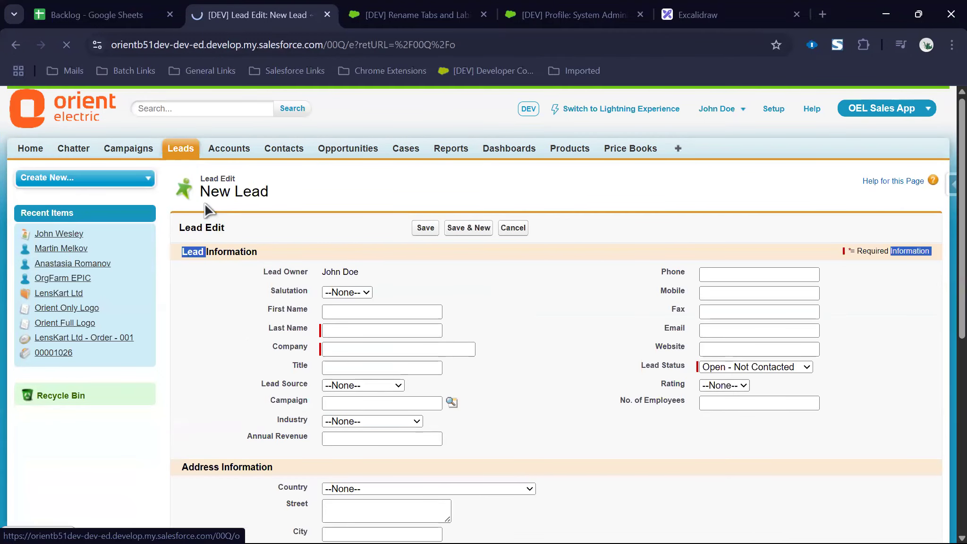
double_click(209, 176)
double_click(227, 255)
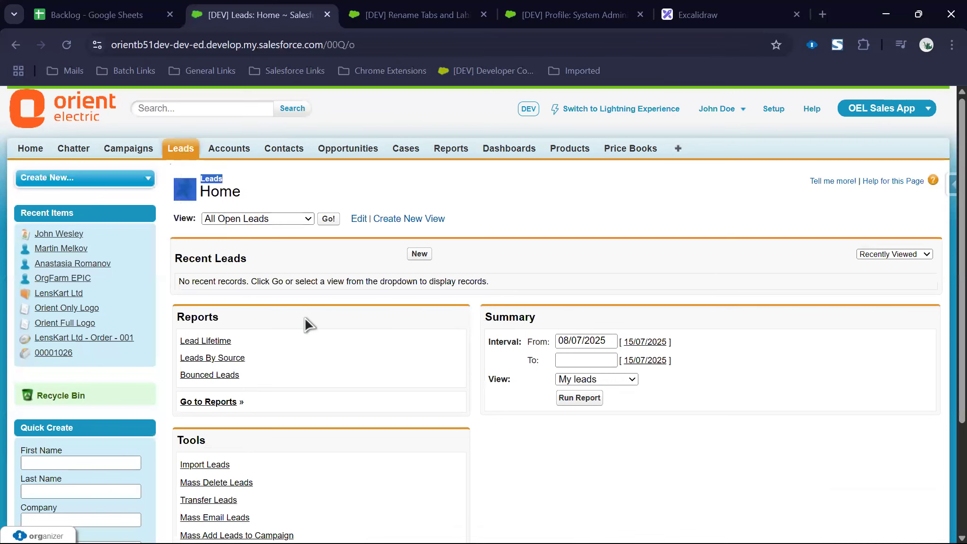
key("ctrl+Tab")
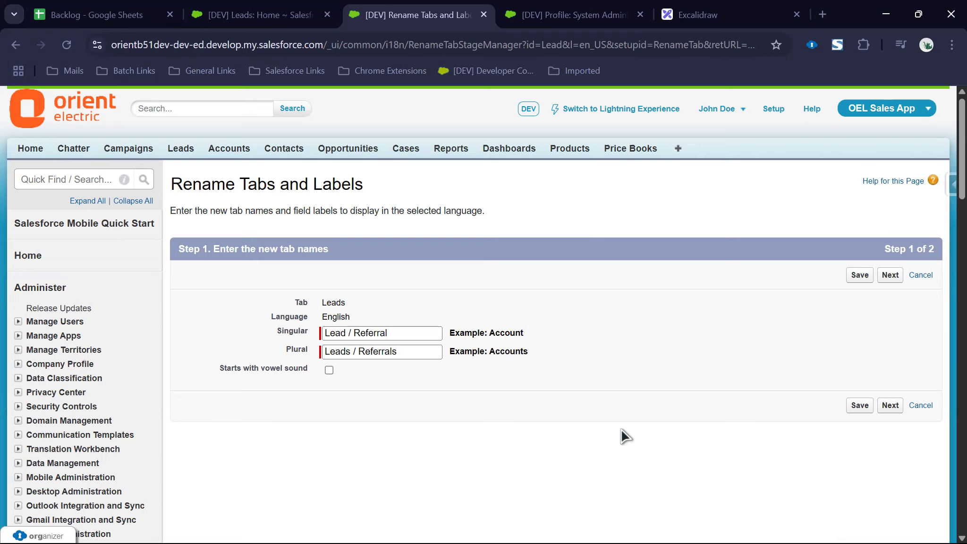
left_click(269, 17)
left_click(411, 255)
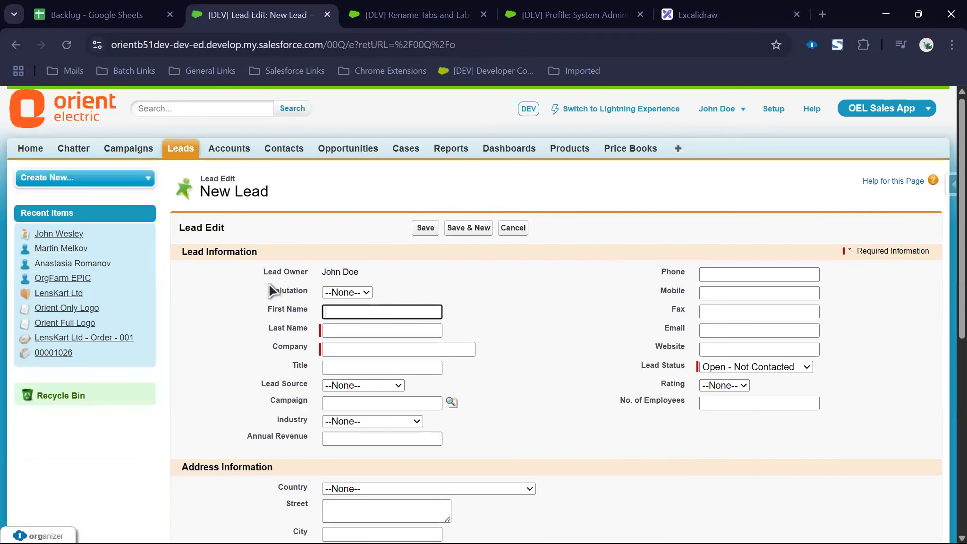
left_click_drag(266, 273, 289, 274)
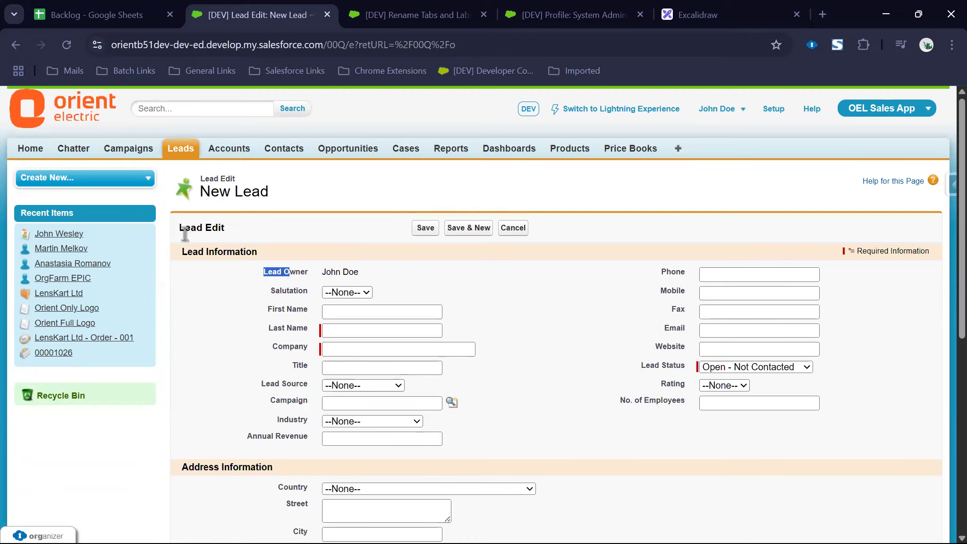
scroll(313, 388, "down", 5)
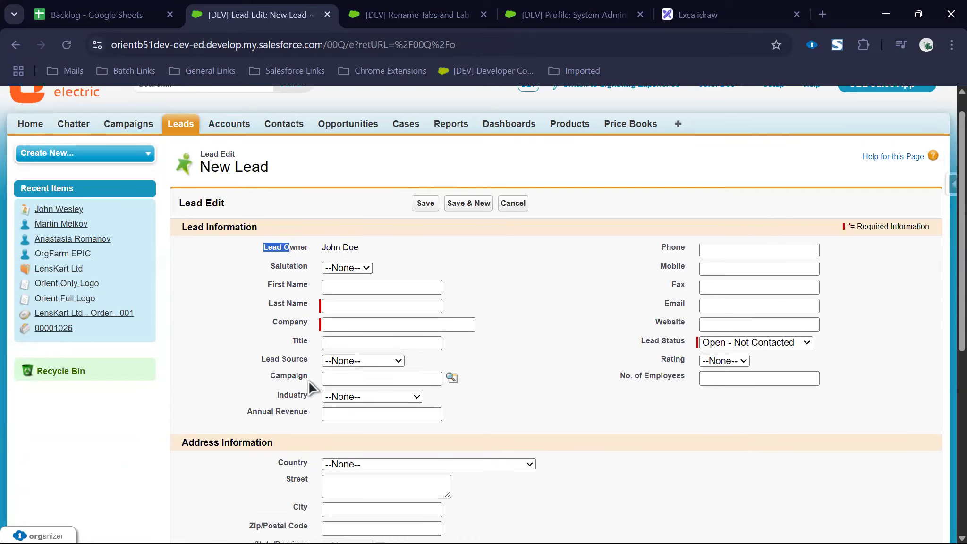
scroll(565, 384, "down", 2)
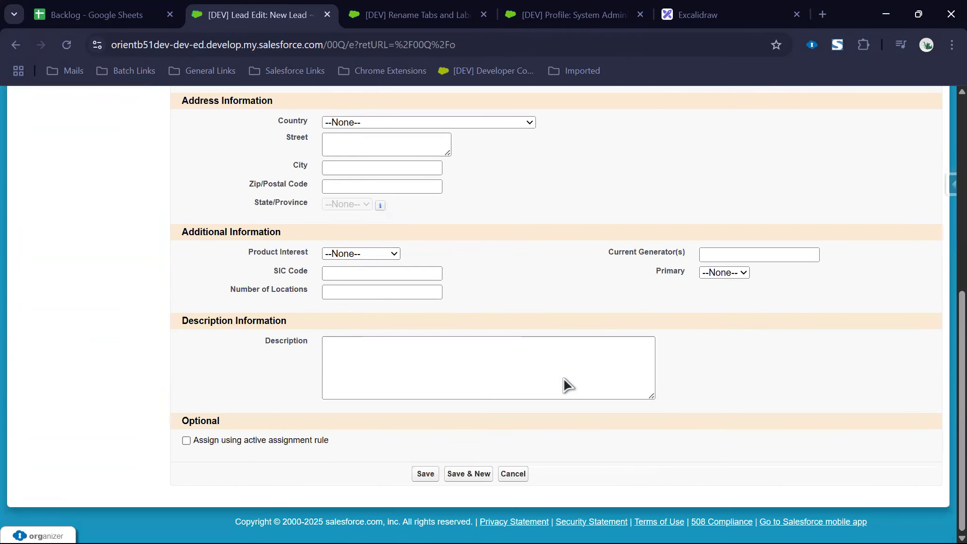
scroll(565, 384, "up", 8)
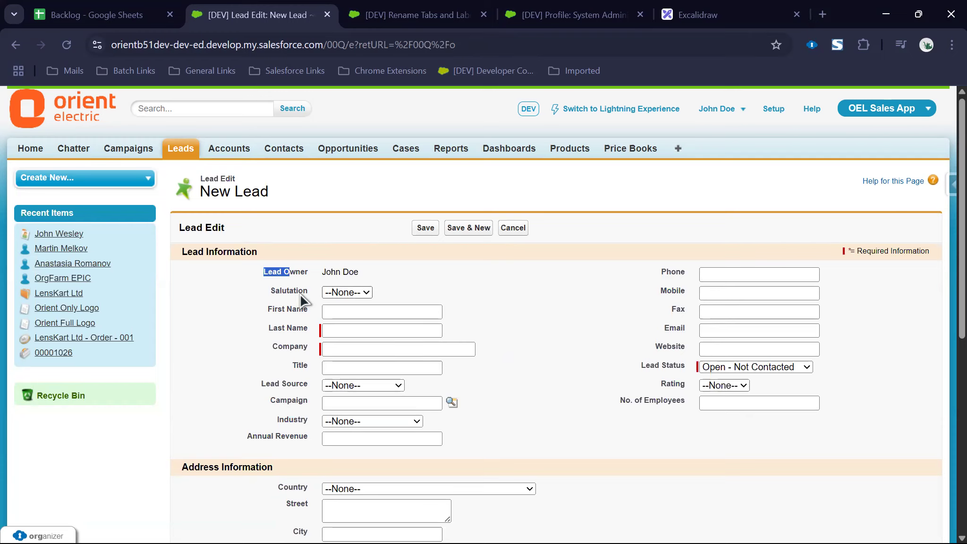
left_click(359, 23)
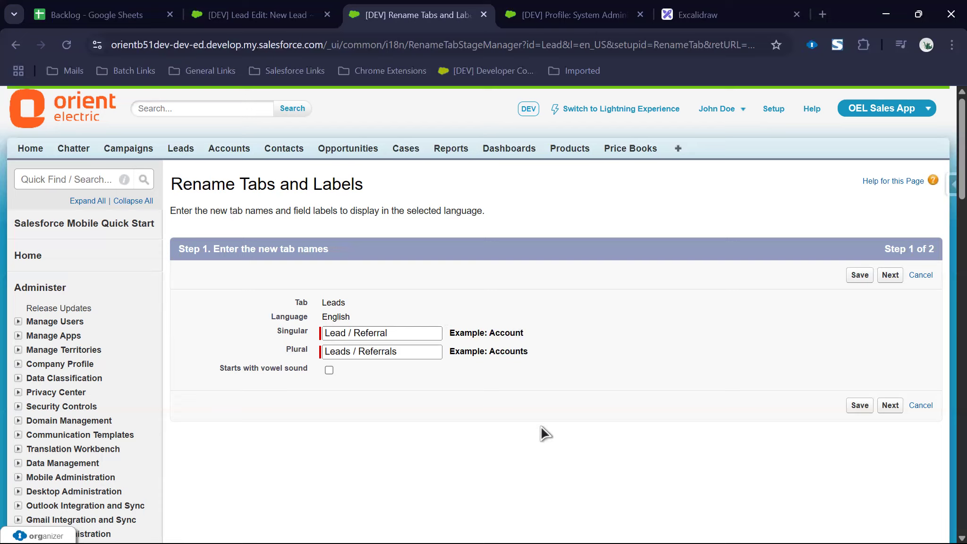
Step: Save the Leads tab labels as Leads / Referrals
left_click(859, 405)
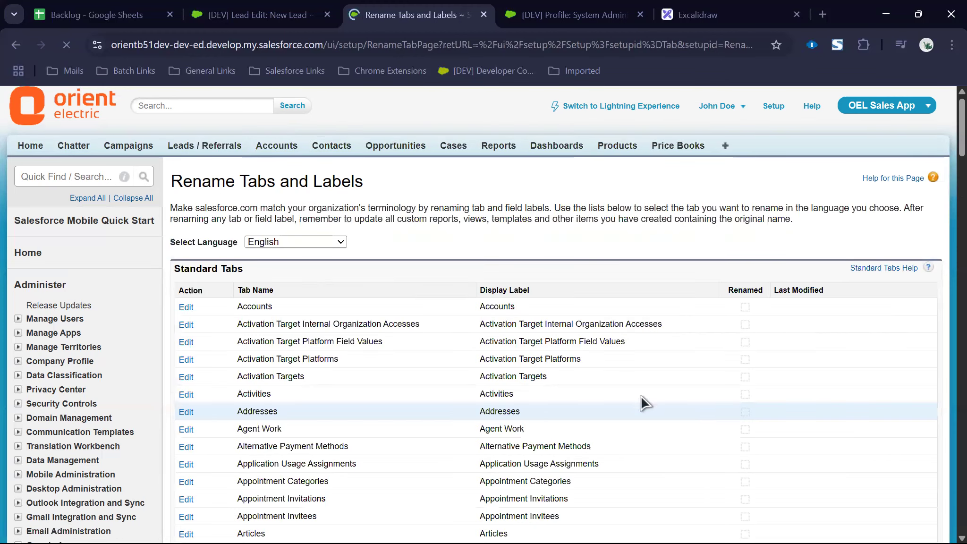
scroll(274, 263, "down", 20)
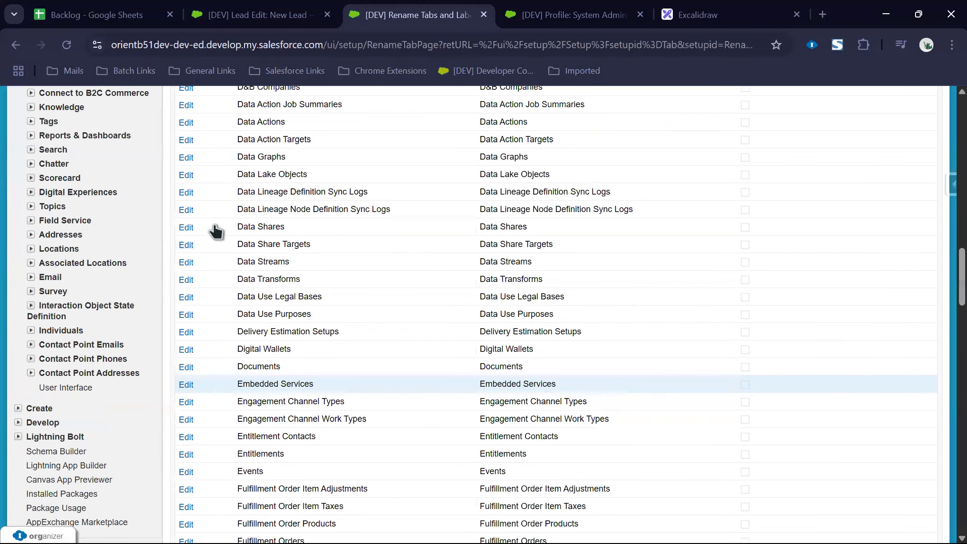
scroll(215, 231, "down", 10)
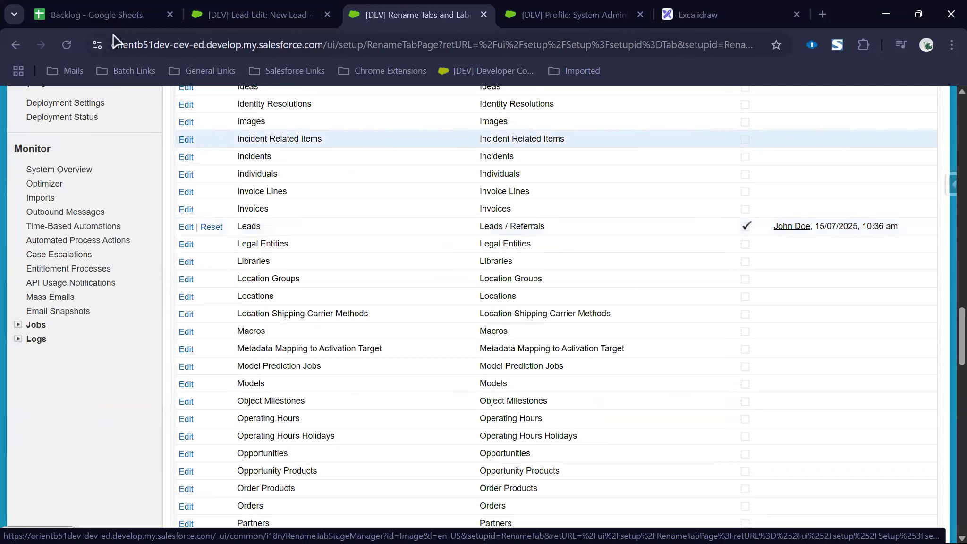
Step: Copy the 'Customers / Prospects (Accounts)' label from the Backlog sheet
left_click(113, 19)
left_click(255, 266)
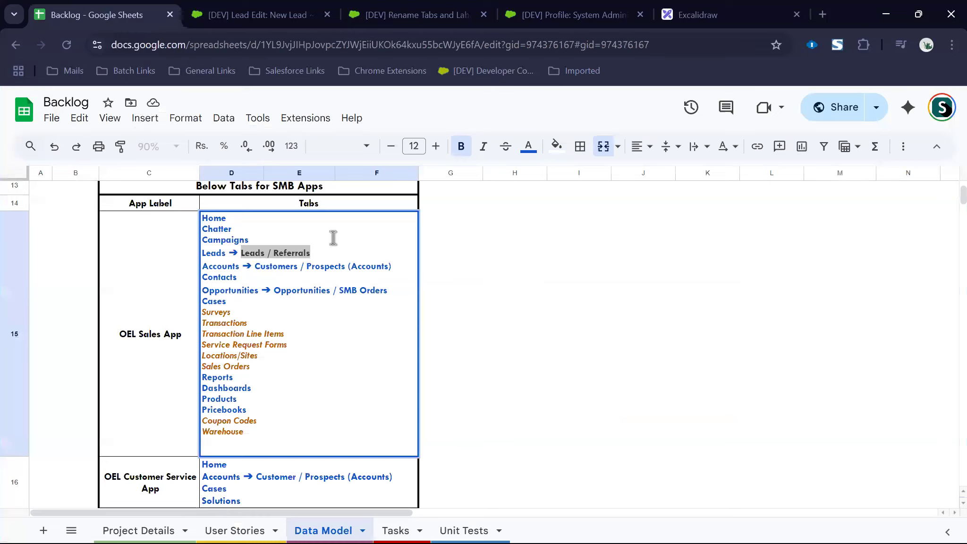
key("shift+End")
key("ctrl+c")
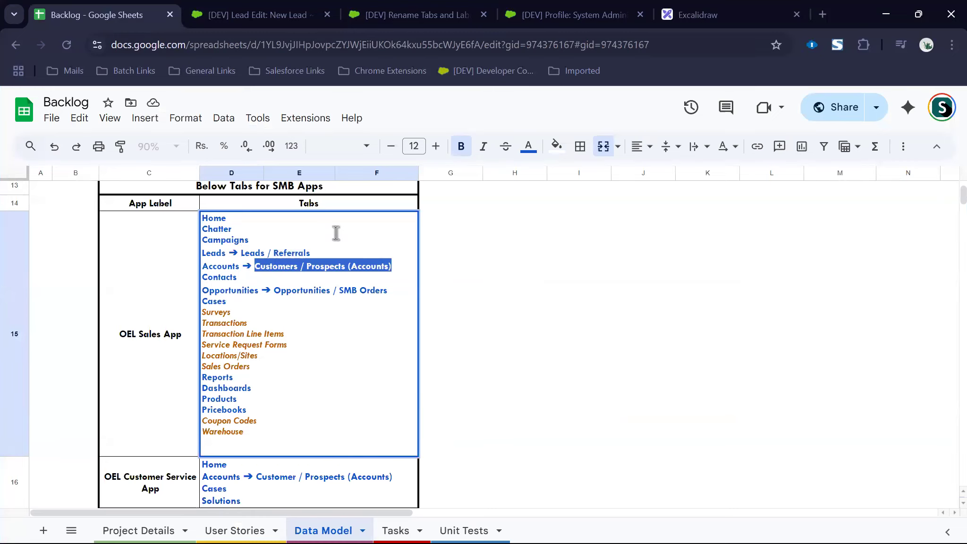
key("ctrl+Tab")
key("ctrl+Tab")
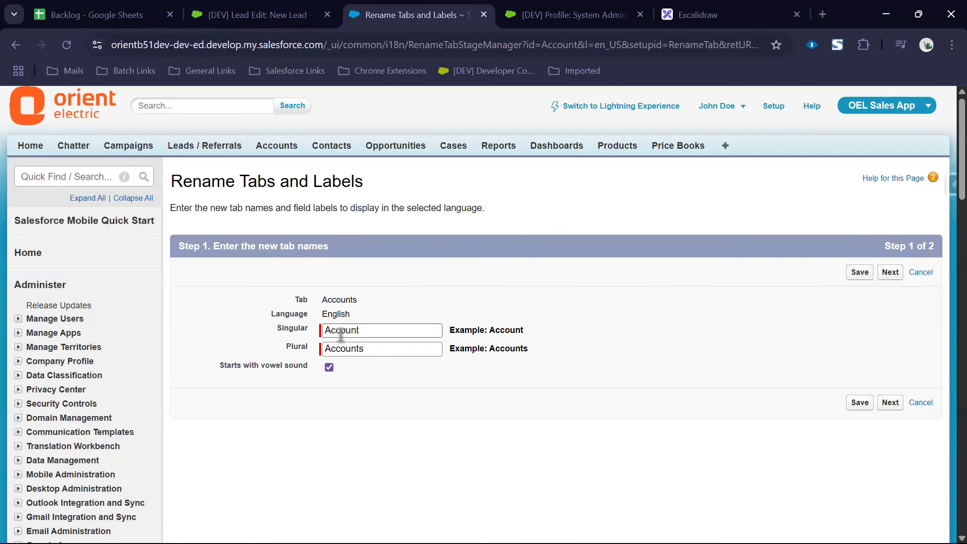
Step: Set Accounts labels to Customer / Prospect (Account) singular and Customers / Prospects (Accounts) plural
double_click(338, 333)
key("ctrl+v")
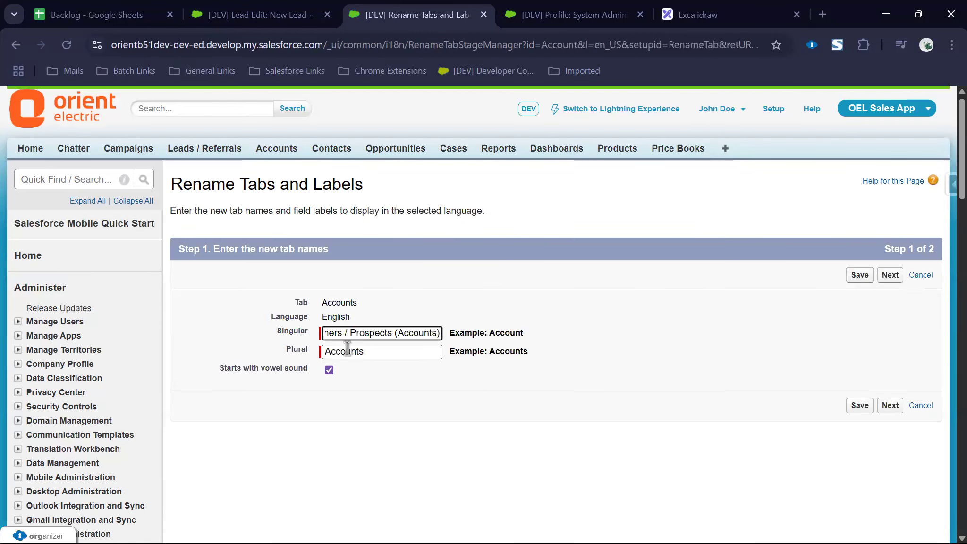
double_click(347, 350)
key("ctrl+v")
left_click(370, 334)
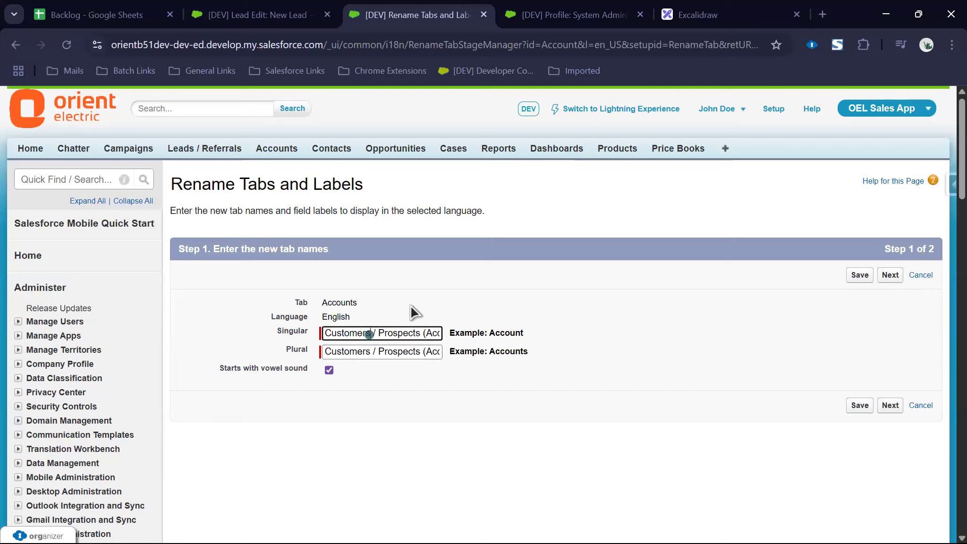
key("BackSpace")
key("BackSpace")
key("End")
key("Delete")
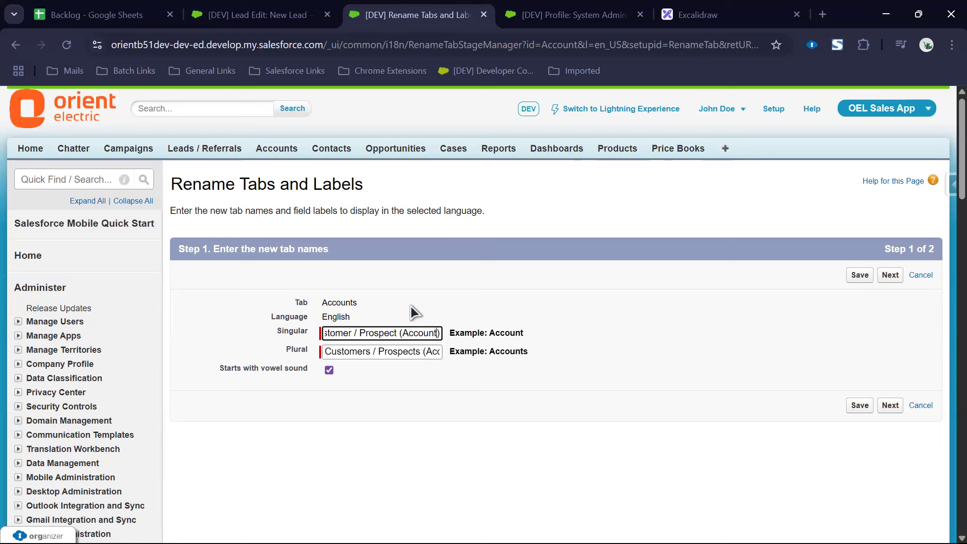
key("Tab")
left_click(460, 407)
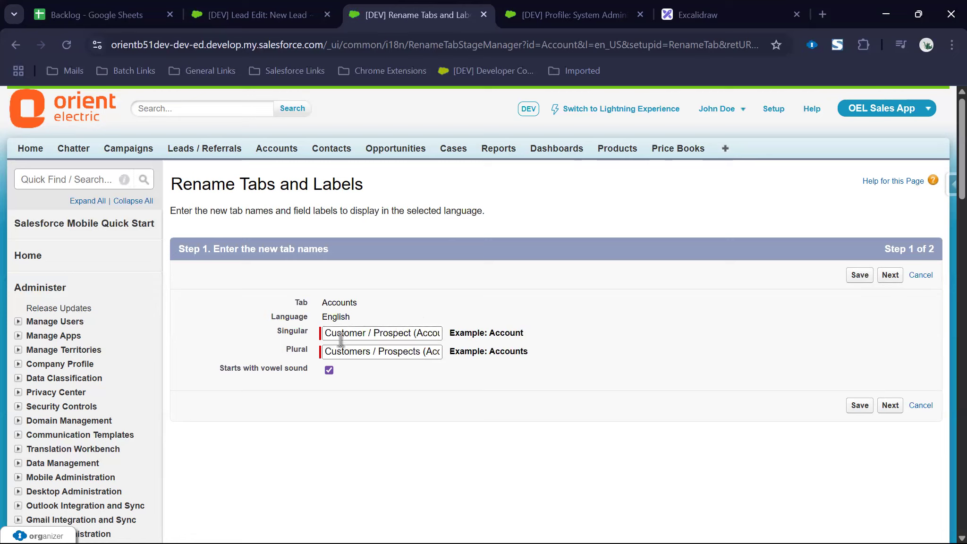
Step: Turn off the vowel sound option and continue to the next rename step
left_click(329, 370)
left_click_drag(383, 338, 291, 335)
left_click(420, 445)
left_click(889, 407)
Step: Copy the 'Opportunities / SMB Orders' label from the Backlog sheet and return to the rename list
key("ctrl+1")
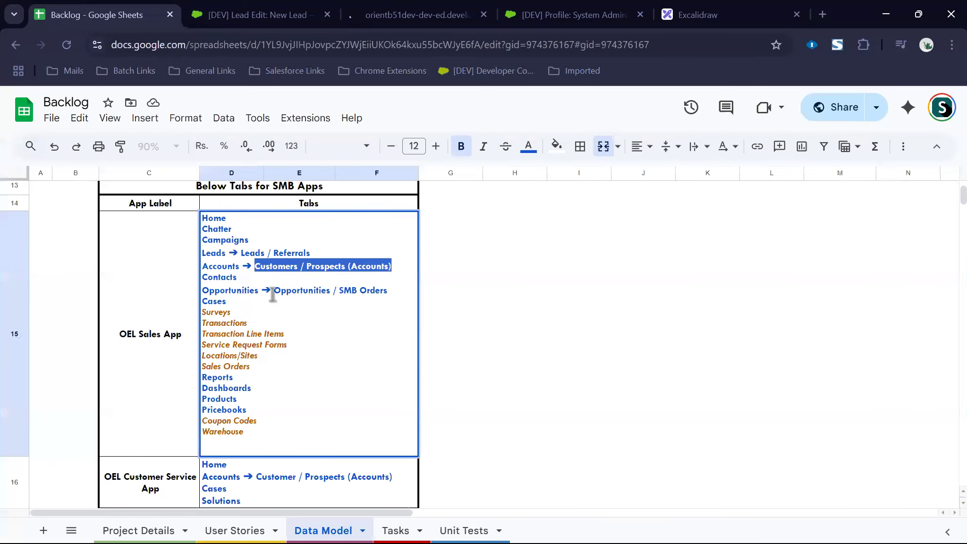
key("Down")
key("Down")
key("ctrl+shift+Left")
key("ctrl+shift+Left")
key("ctrl+shift+Left")
key("ctrl+shift+Left")
key("ctrl+c")
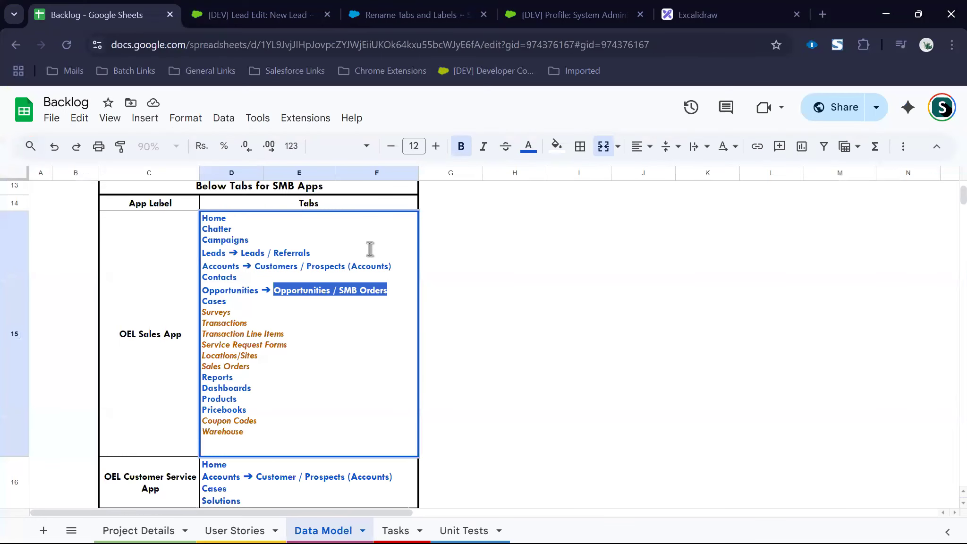
key("ctrl+2")
key("ctrl+3")
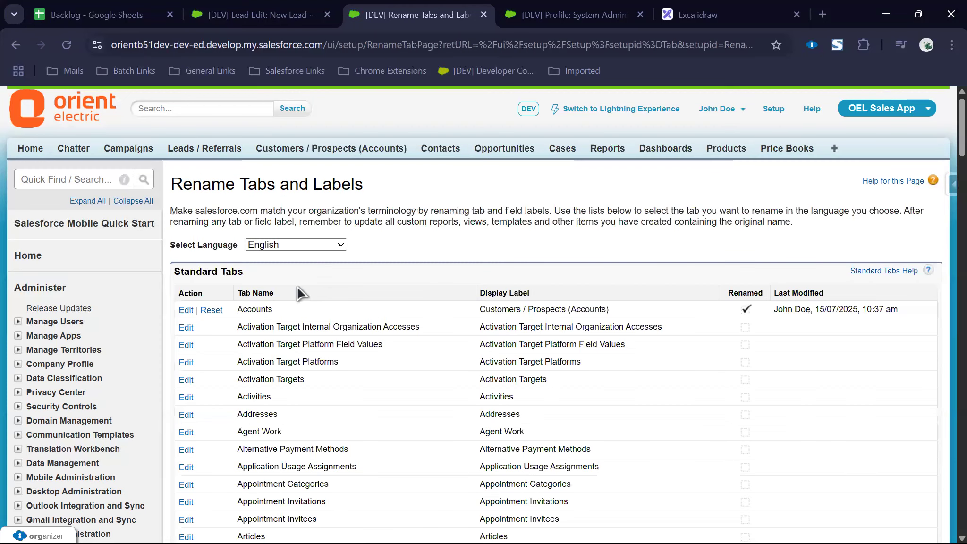
Step: Find the Opportunities row with a page search for 'oppor' and edit it
key("ctrl+f")
type("oppor")
key("shift+Return")
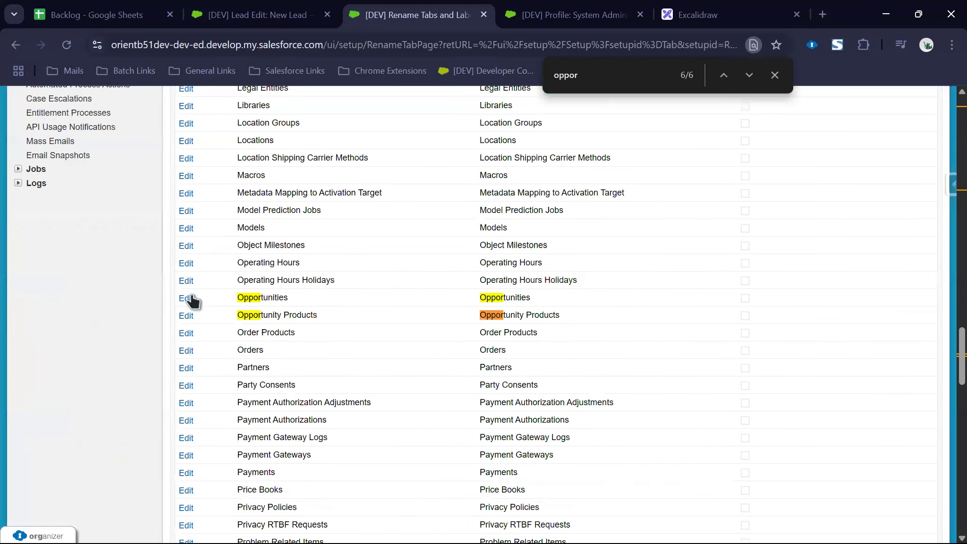
left_click(186, 298)
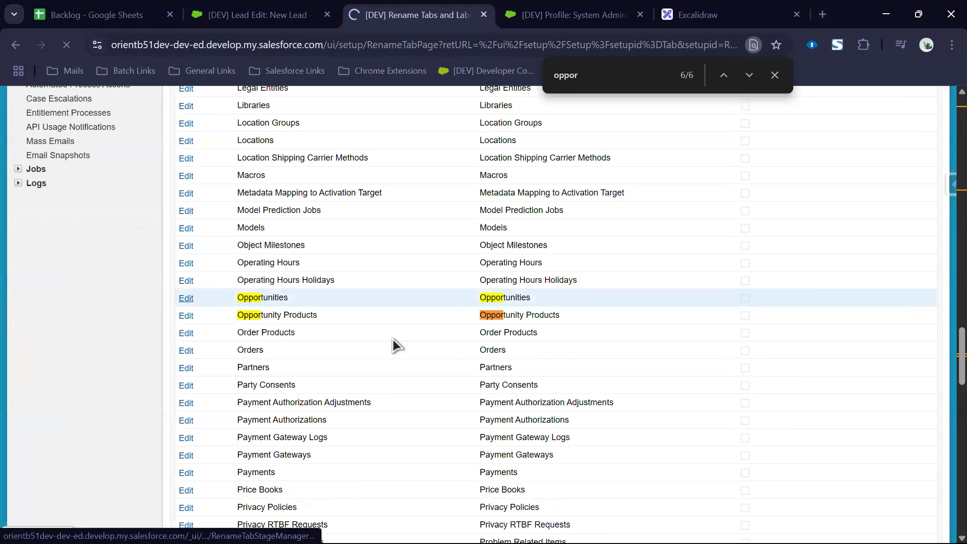
Step: Save Opportunities labels as Opportunity / SMB Order singular and Opportunities / SMB Orders plural
key("ctrl+a")
key("ctrl+v")
key("Tab")
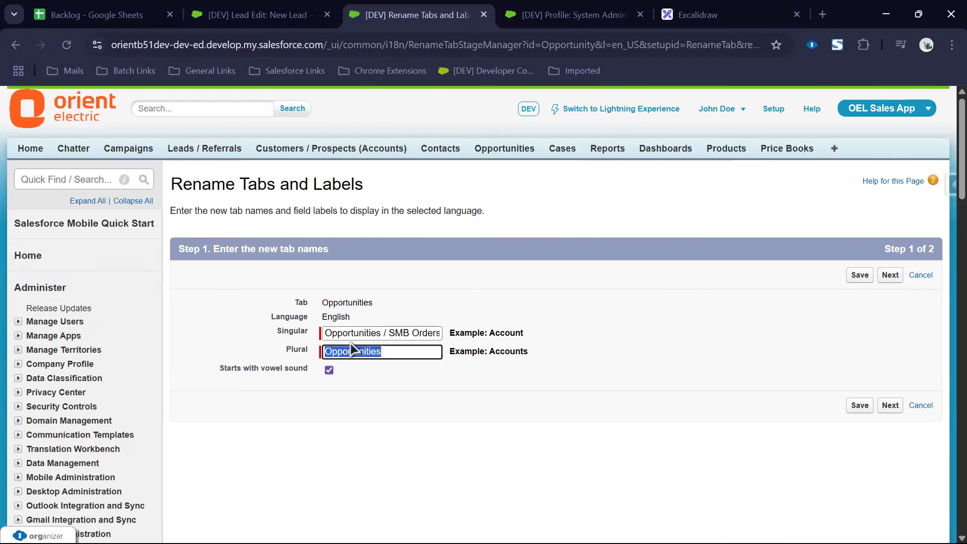
key("ctrl+v")
left_click(409, 336)
key("BackSpace")
key("BackSpace")
key("BackSpace")
key("BackSpace")
type("ty")
key("BackSpace")
left_click_drag(428, 351, 472, 352)
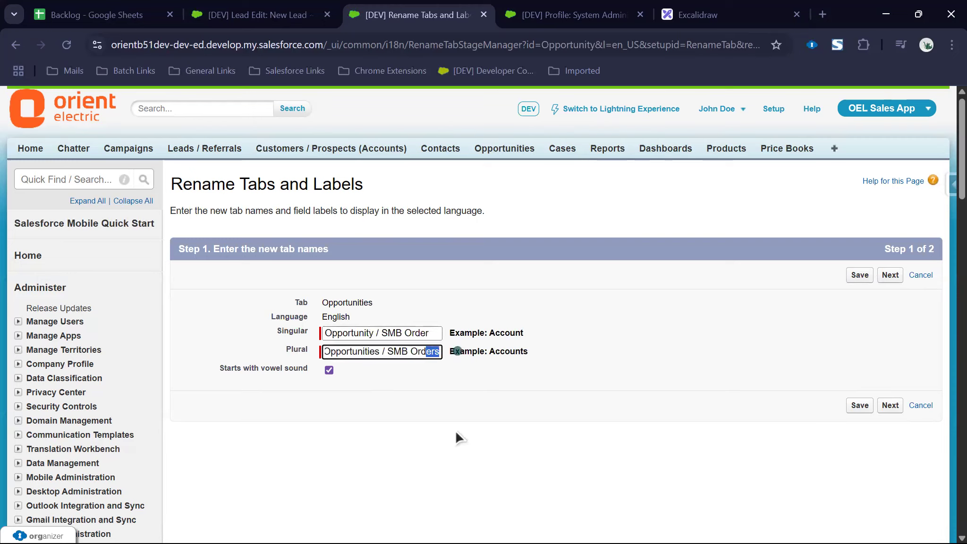
left_click(690, 441)
left_click(853, 406)
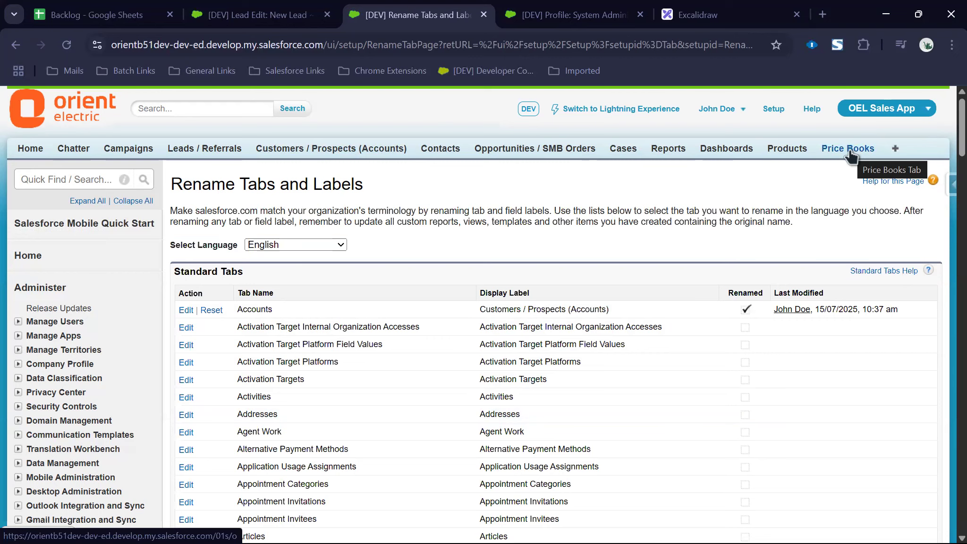
Step: Check the renamed Leads / Referrals (new lead form), Customers / Prospects and Opportunities / SMB Orders tabs
left_click(197, 148)
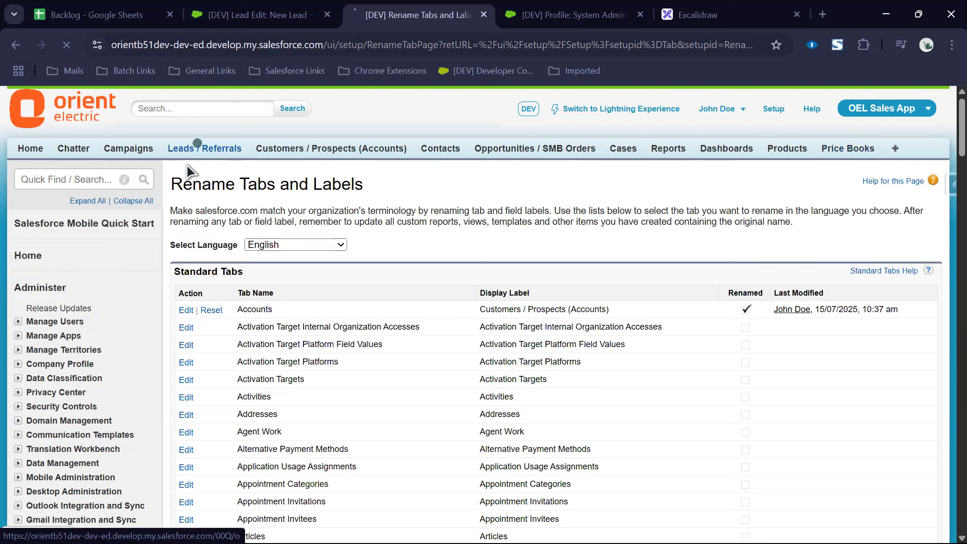
left_click(419, 251)
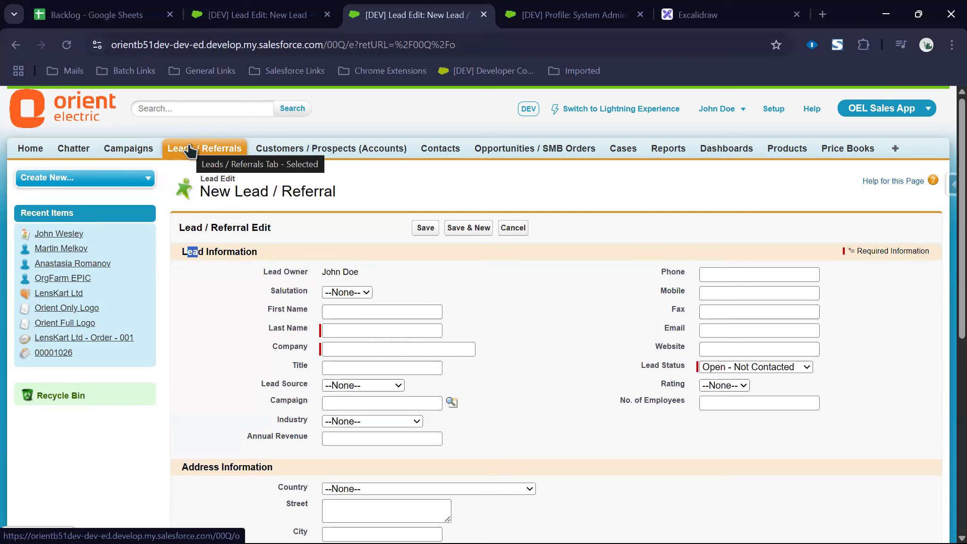
left_click(276, 150)
left_click(514, 148)
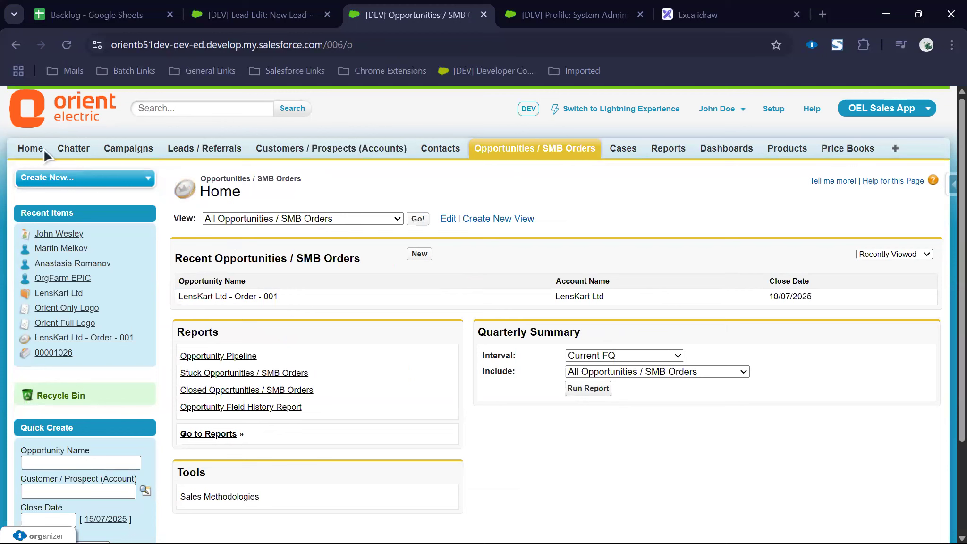
Step: Switch to the console app and browse Cases and the Burlington Textiles Corp of America account's first case
left_click(862, 109)
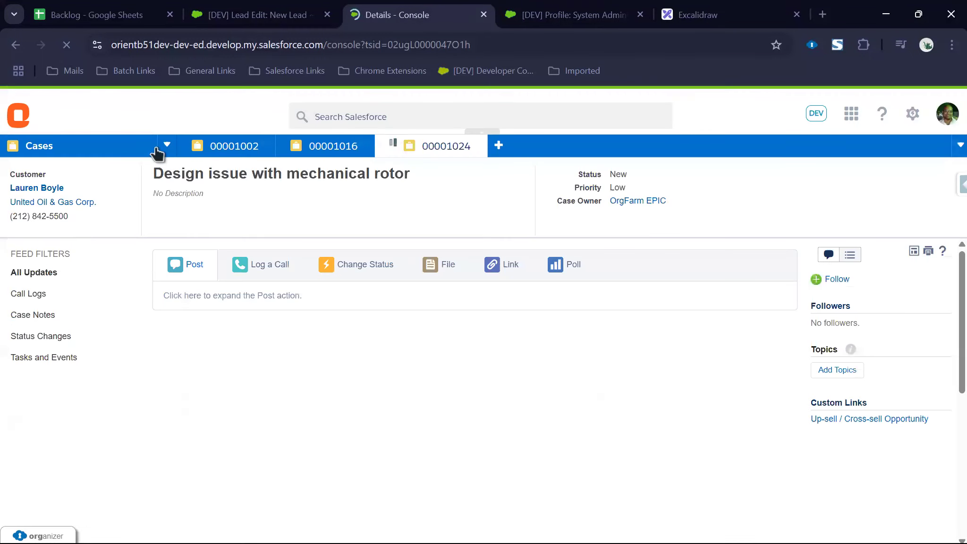
left_click(159, 147)
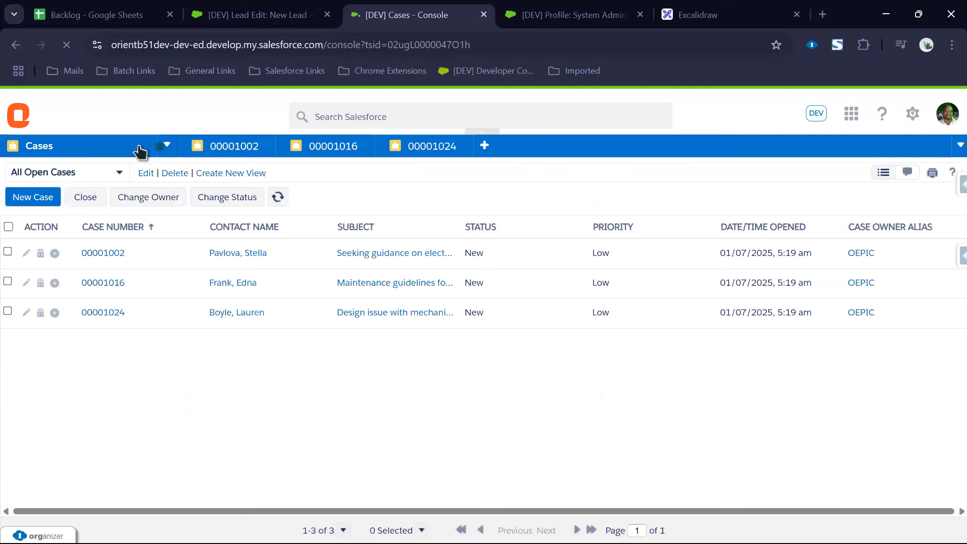
left_click(167, 145)
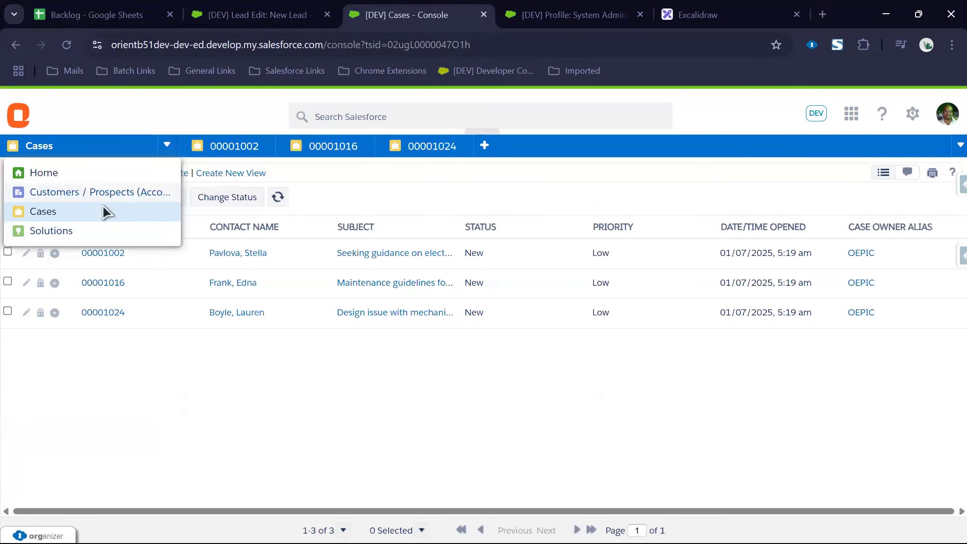
left_click(100, 192)
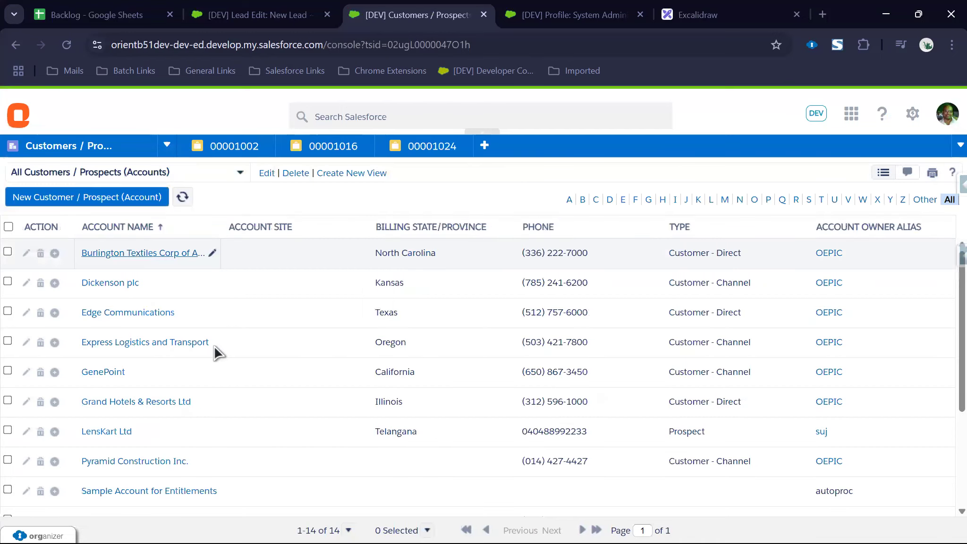
left_click(142, 252)
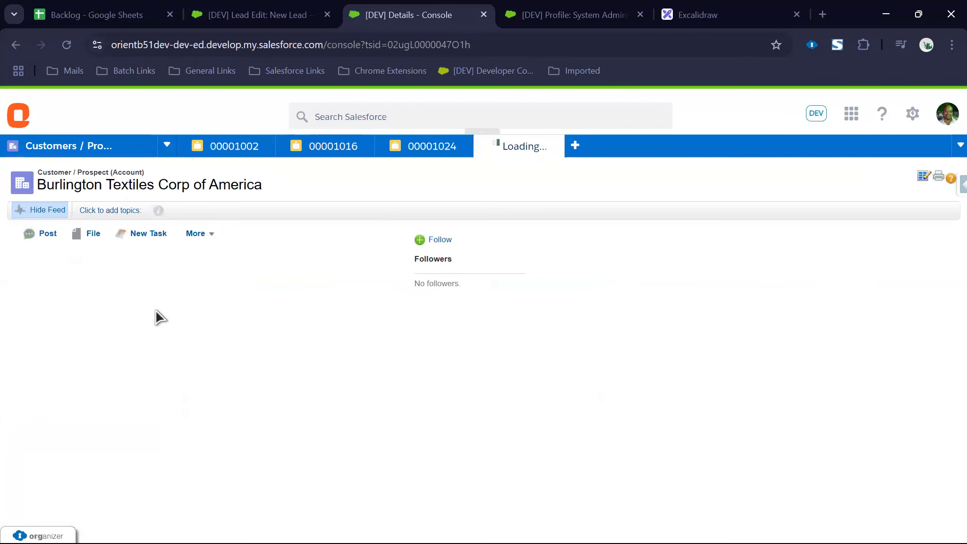
scroll(134, 383, "down", 15)
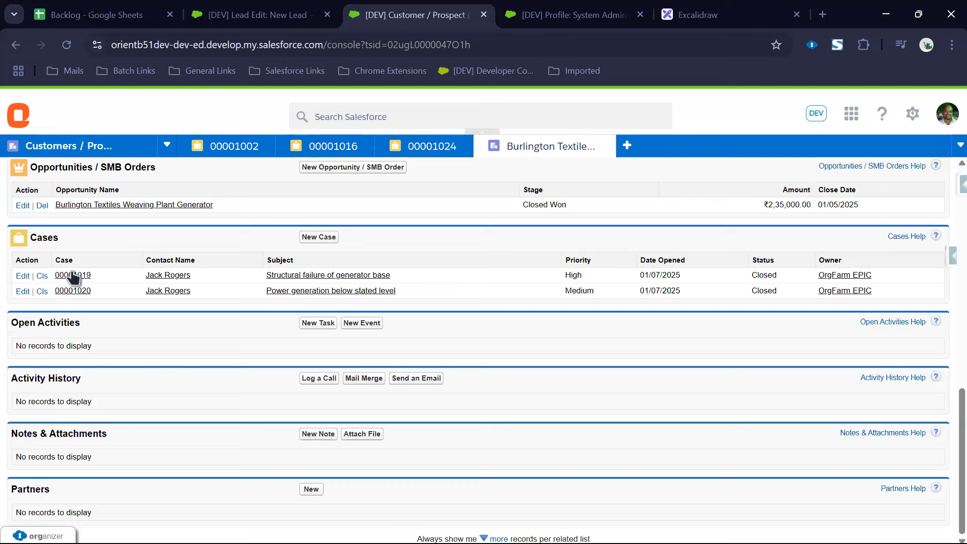
left_click(73, 276)
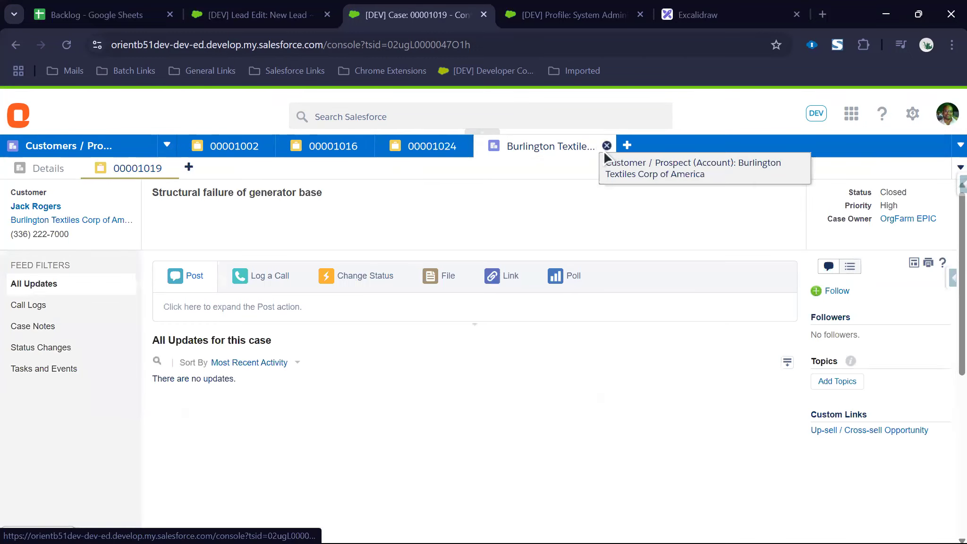
Step: Close all console subtabs and switch to the OEL Sales App
left_click(462, 146)
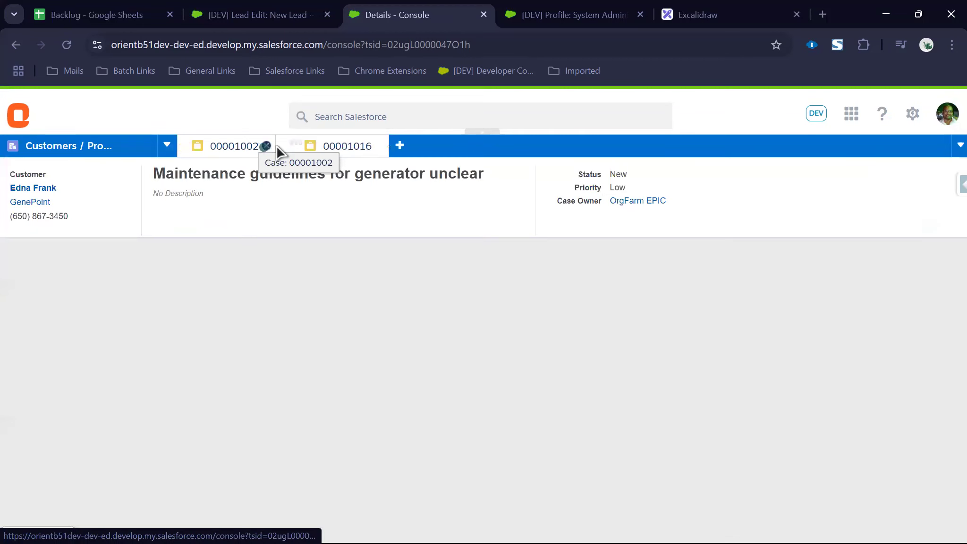
left_click(269, 145)
left_click(287, 146)
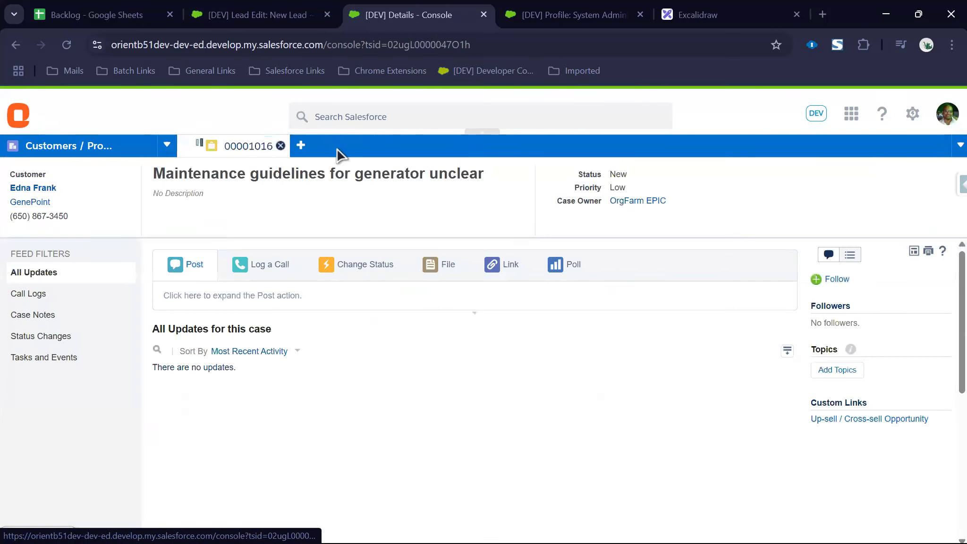
left_click(337, 147)
left_click(268, 148)
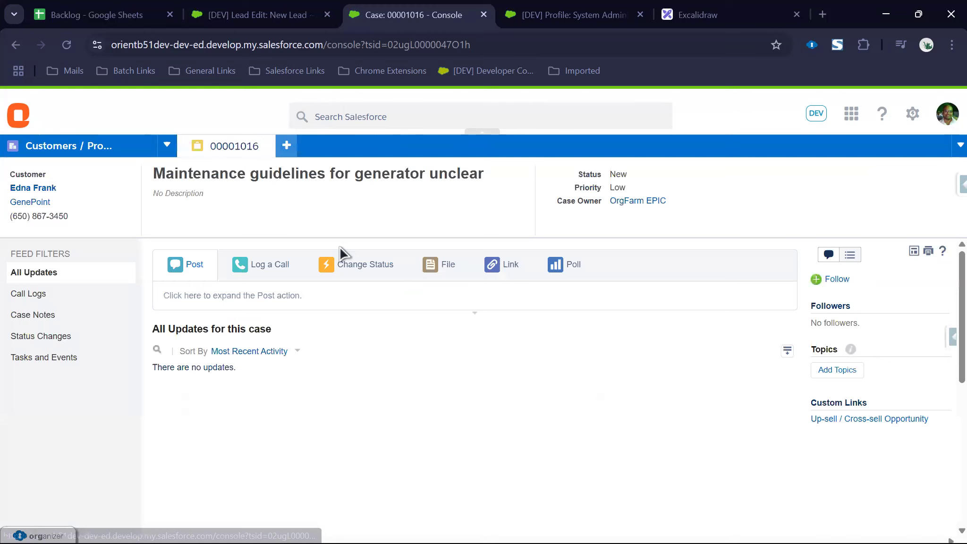
left_click(851, 113)
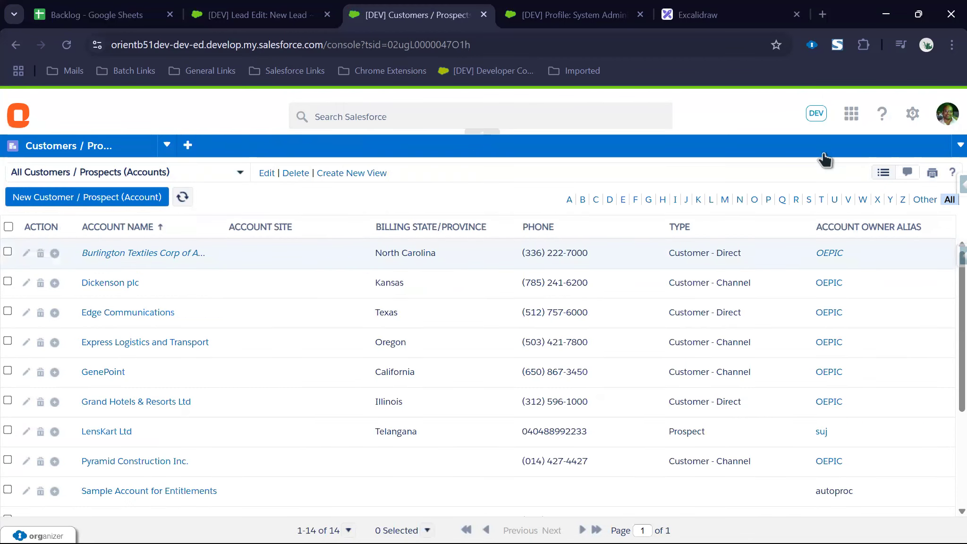
left_click(811, 139)
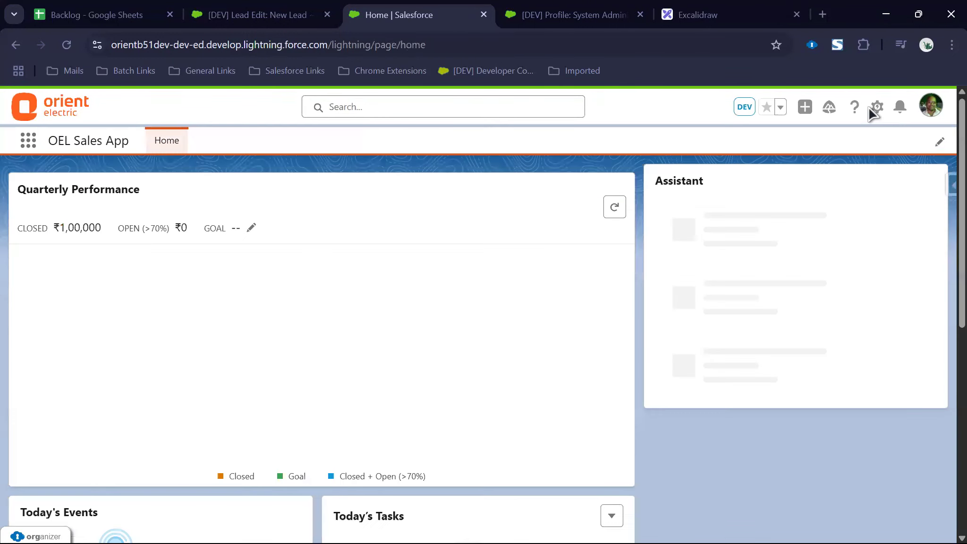
Step: Open Setup in a new tab and reach App Manager via a Quick Find for 'app mana'
left_click(872, 109)
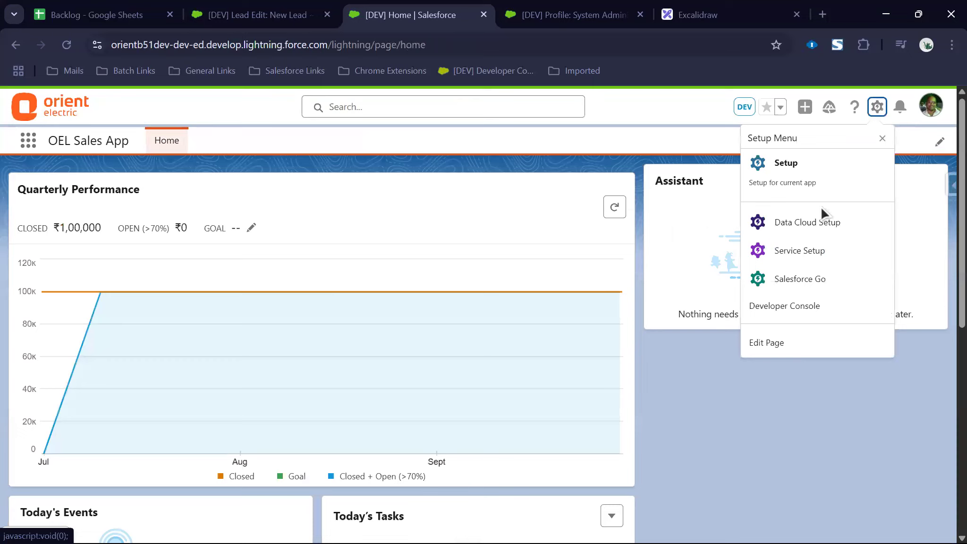
left_click(811, 185)
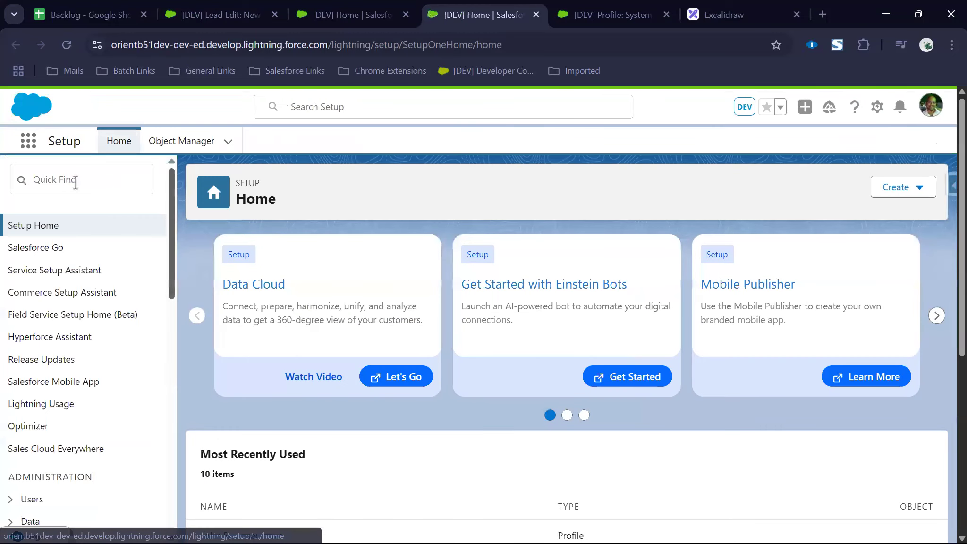
left_click(75, 181)
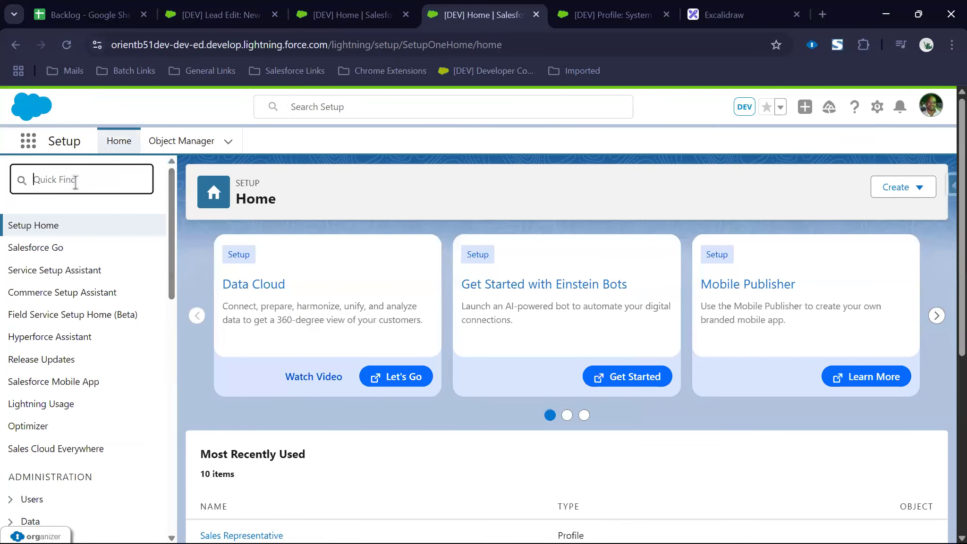
type("ap")
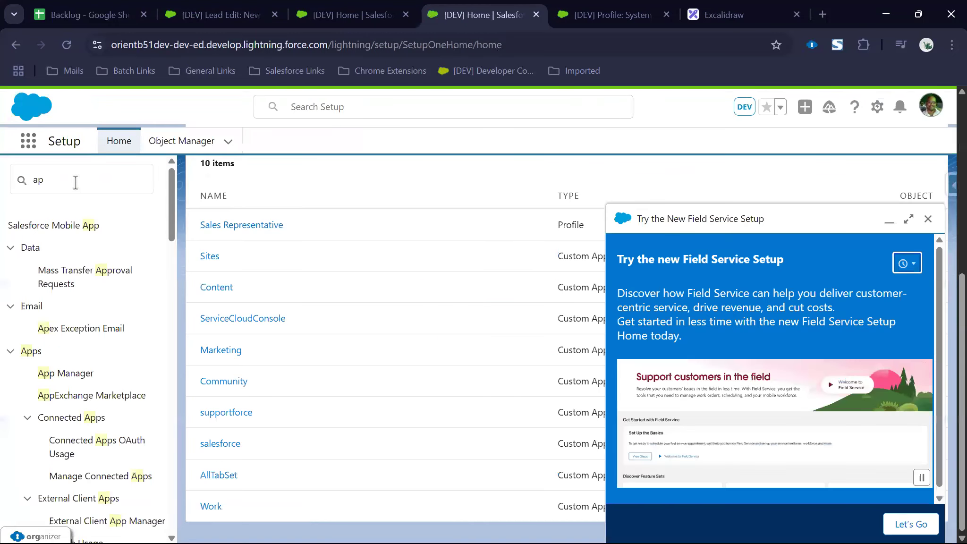
type("p mana")
left_click(88, 248)
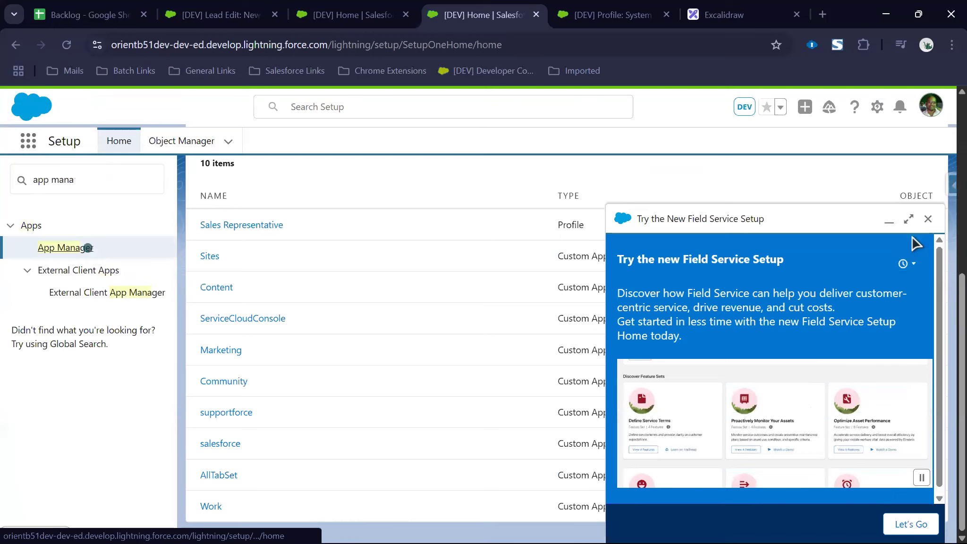
Step: Edit the Lightning OEL Sales App from its row's actions menu
left_click(929, 219)
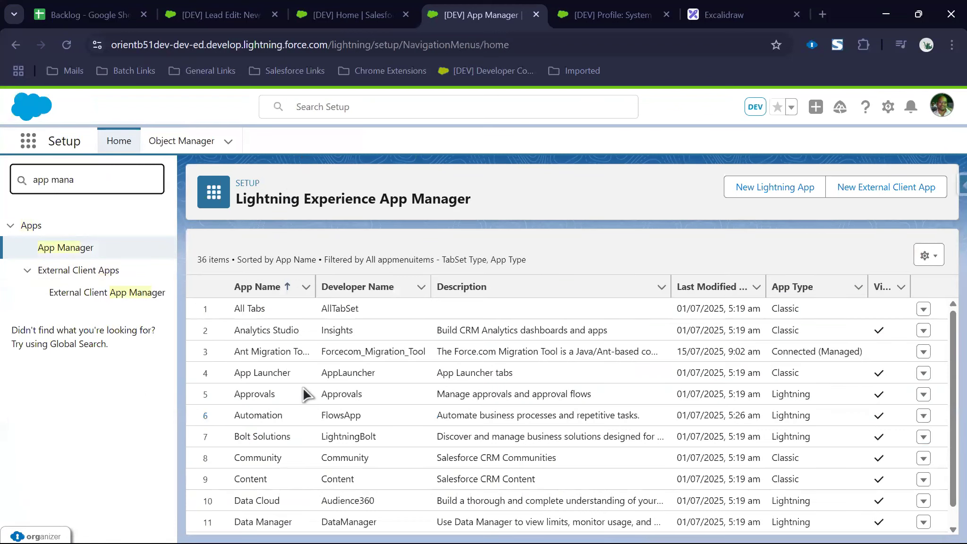
scroll(684, 441, "down", 5)
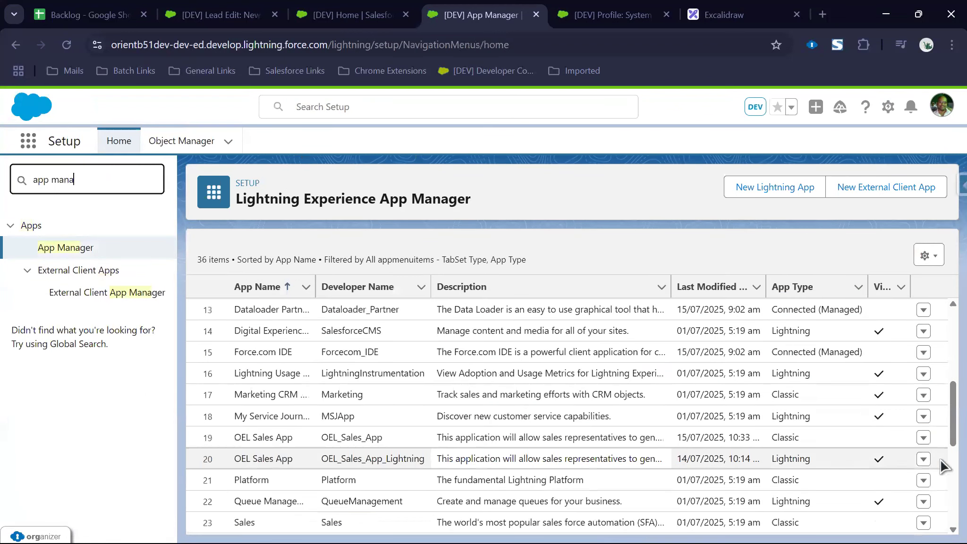
left_click(922, 460)
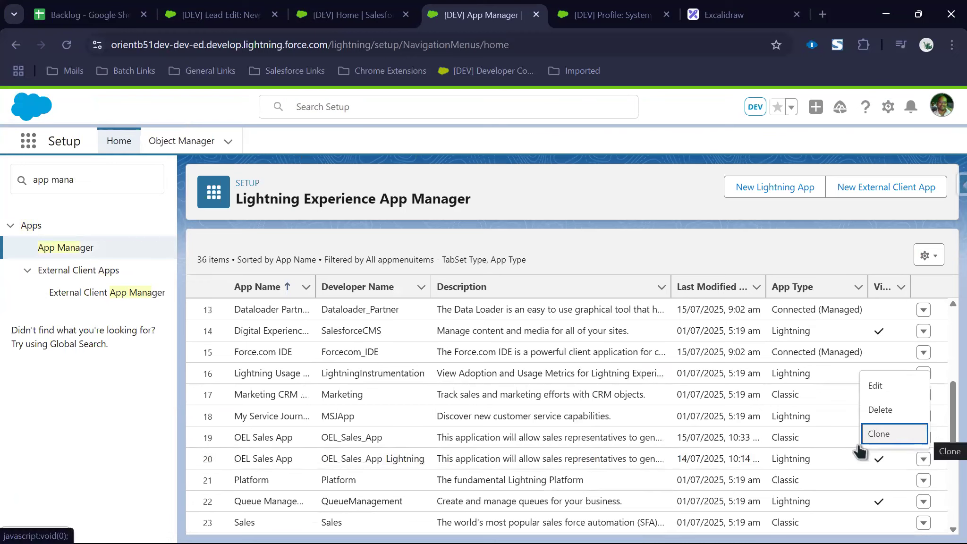
left_click(923, 460)
left_click(923, 460)
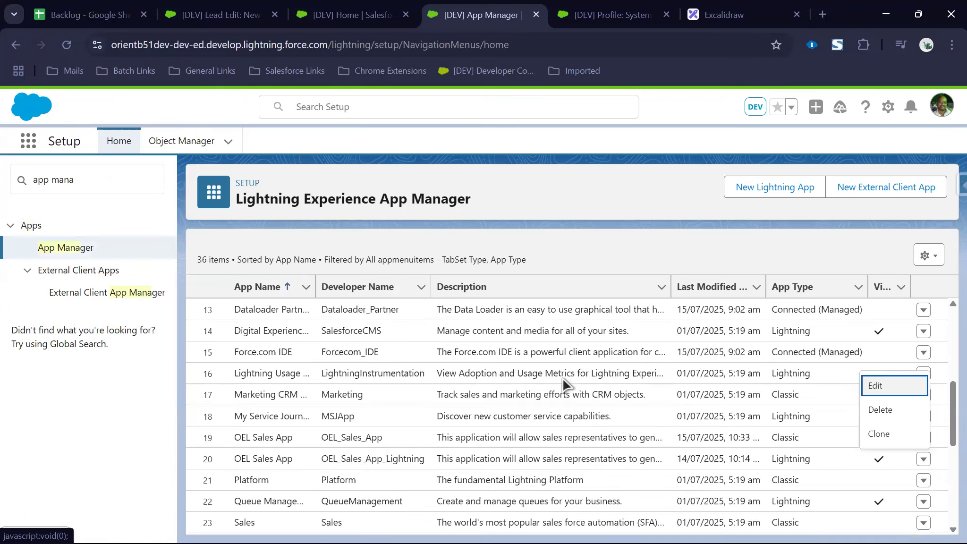
key("Return")
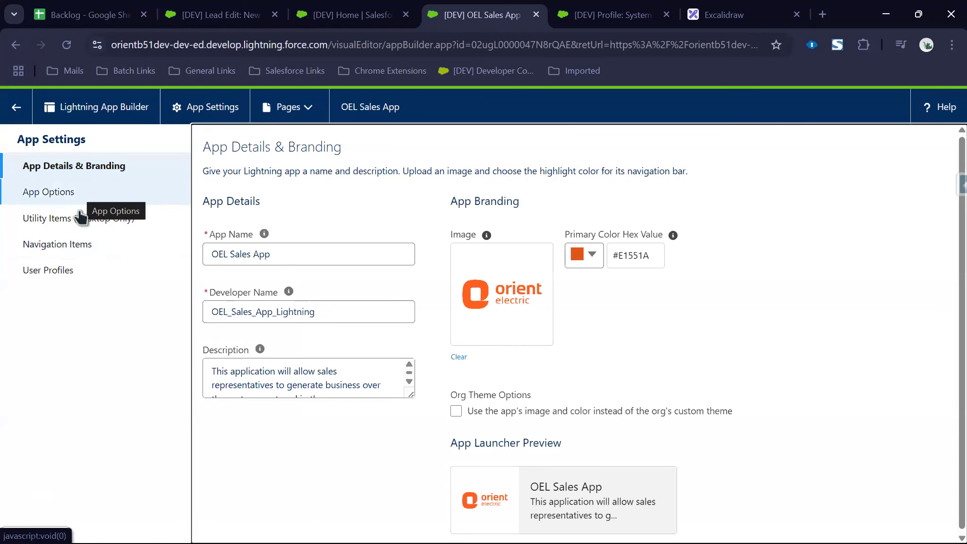
Step: In the app's Navigation Items, add Chatter and Campaigns to the selected items
left_click(80, 194)
left_click(80, 244)
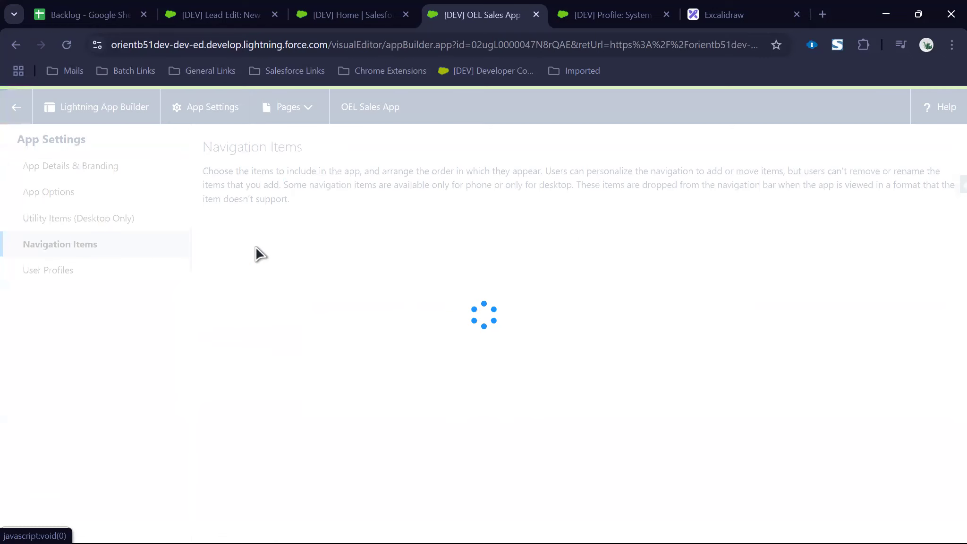
left_click(304, 265)
type("chatt")
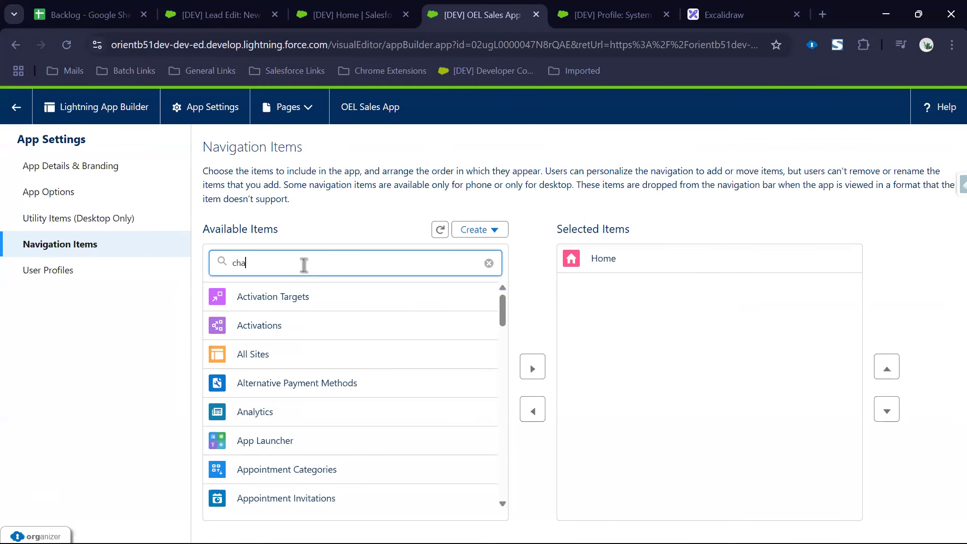
double_click(310, 296)
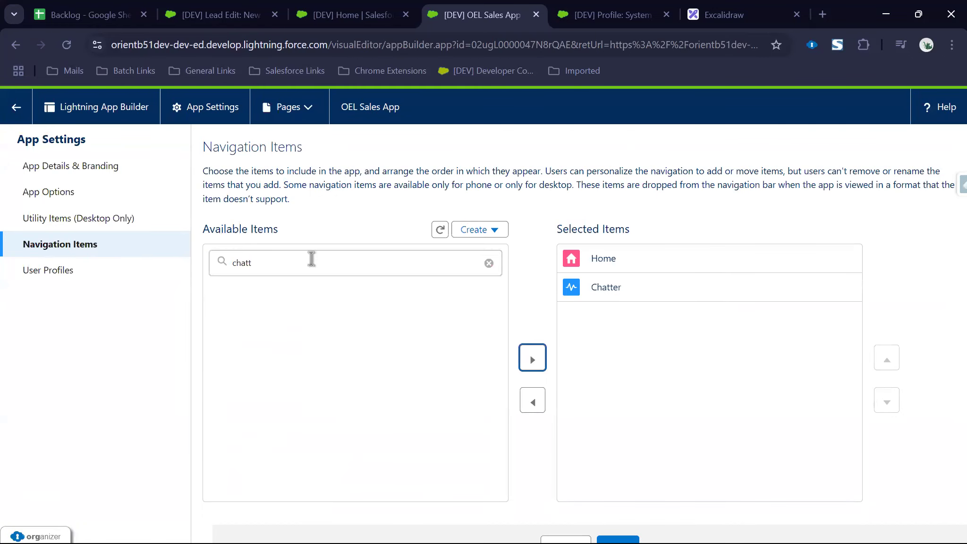
left_click(310, 258)
key("ctrl+a")
type("camp")
left_click(298, 292)
left_click(530, 346)
Step: Add Leads / Referrals, Customers / Prospects (Accounts) and Opportunities / SMB Orders to the navigation
left_click(341, 266)
key("ctrl+a")
type("lead")
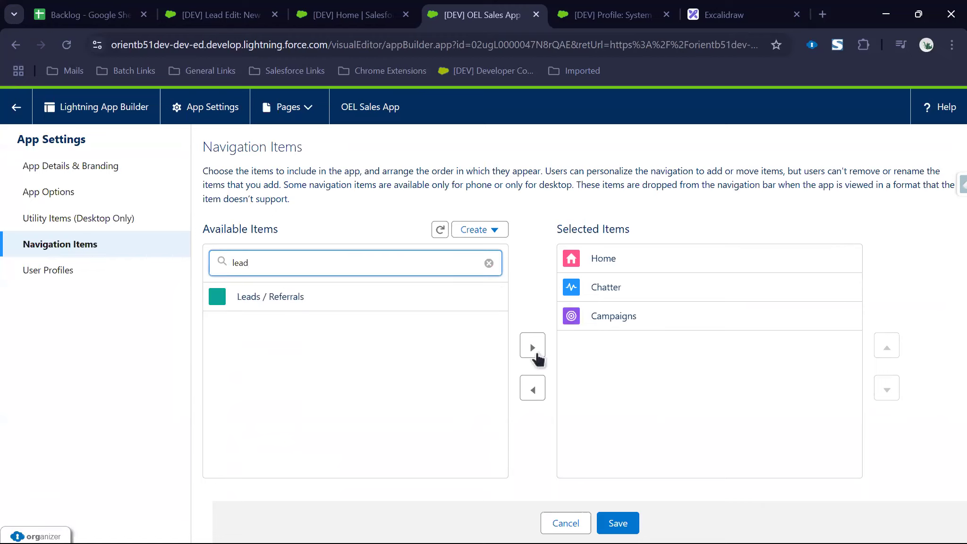
left_click(296, 291)
left_click(532, 347)
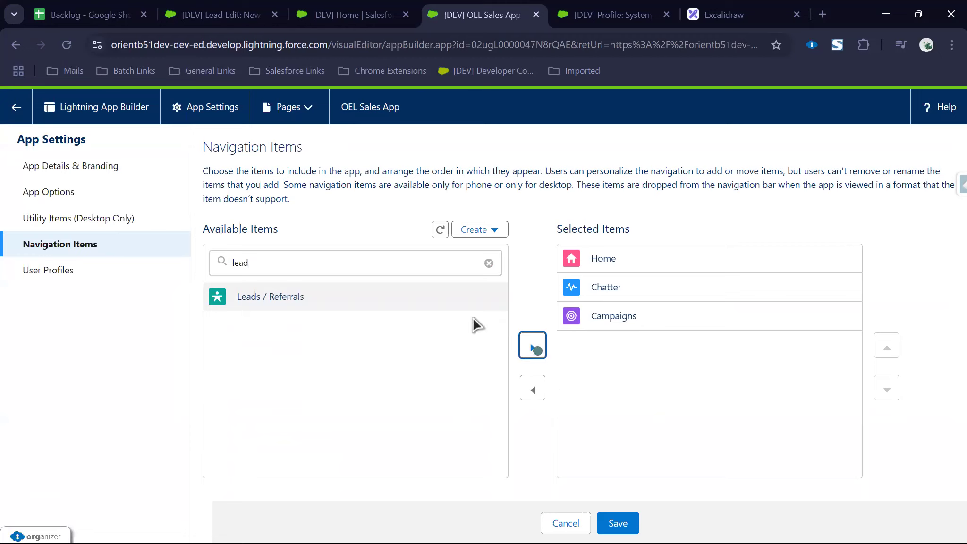
left_click(292, 267)
key("ctrl+a")
type("accoun")
left_click(529, 354)
double_click(275, 270)
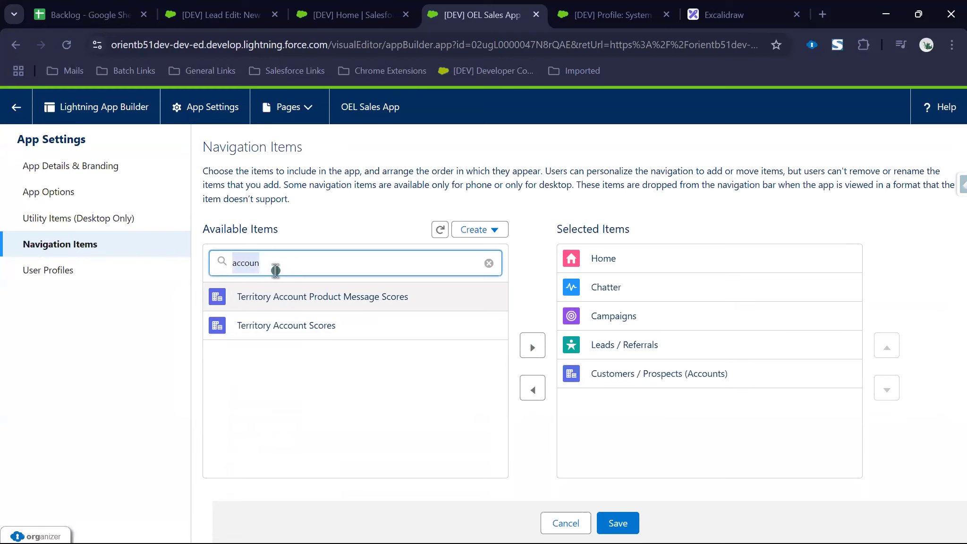
key("BackSpace")
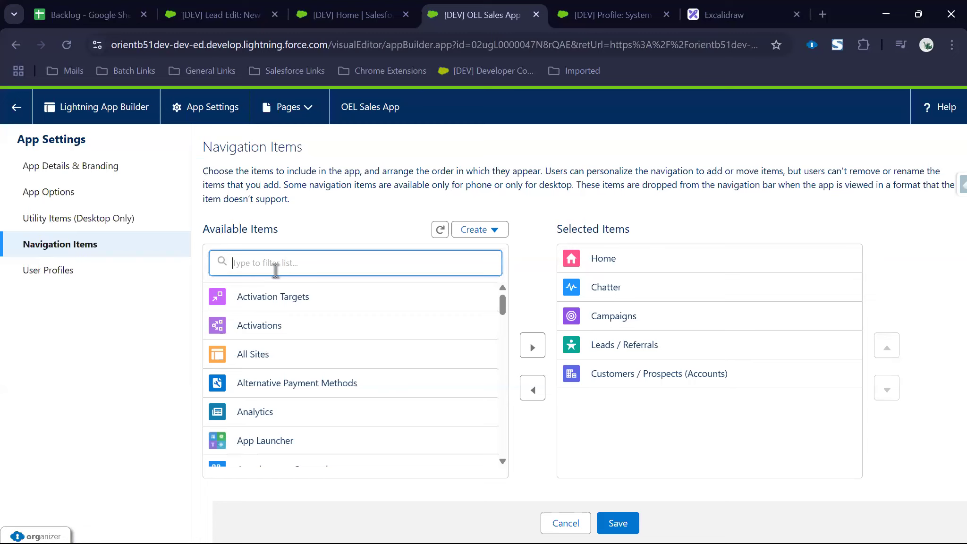
type("opp")
left_click(292, 297)
double_click(272, 270)
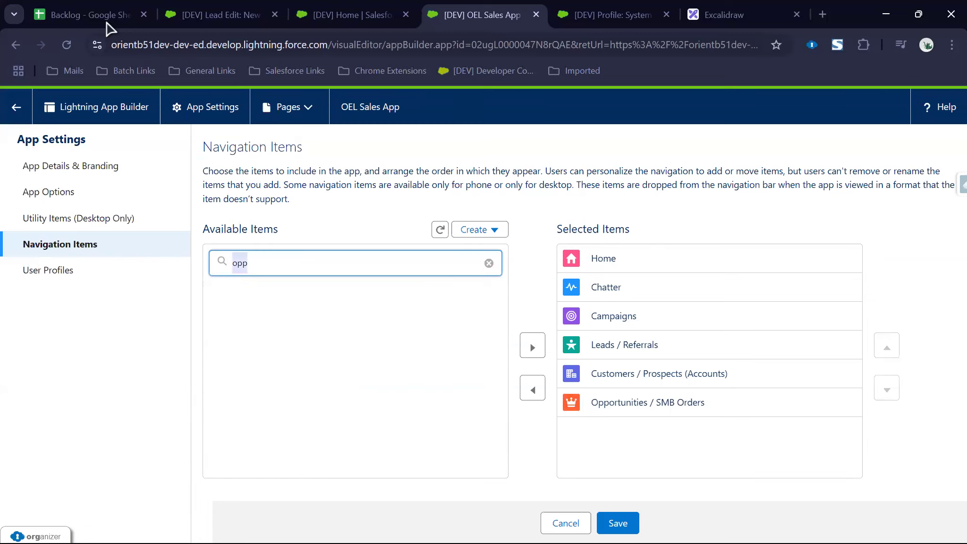
Step: After checking the backlog tab list, add Cases, Reports and Dashboards to the navigation
left_click(89, 15)
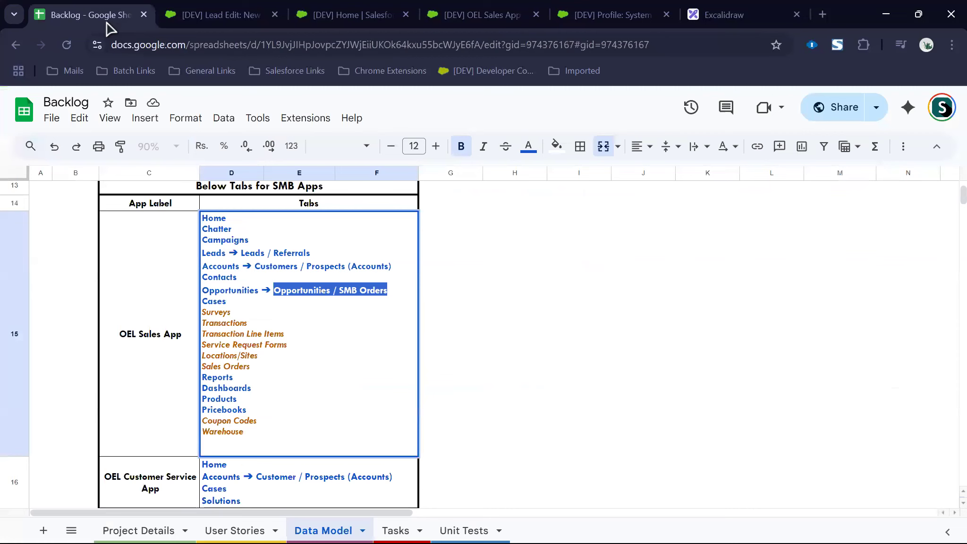
left_click(334, 14)
left_click(465, 15)
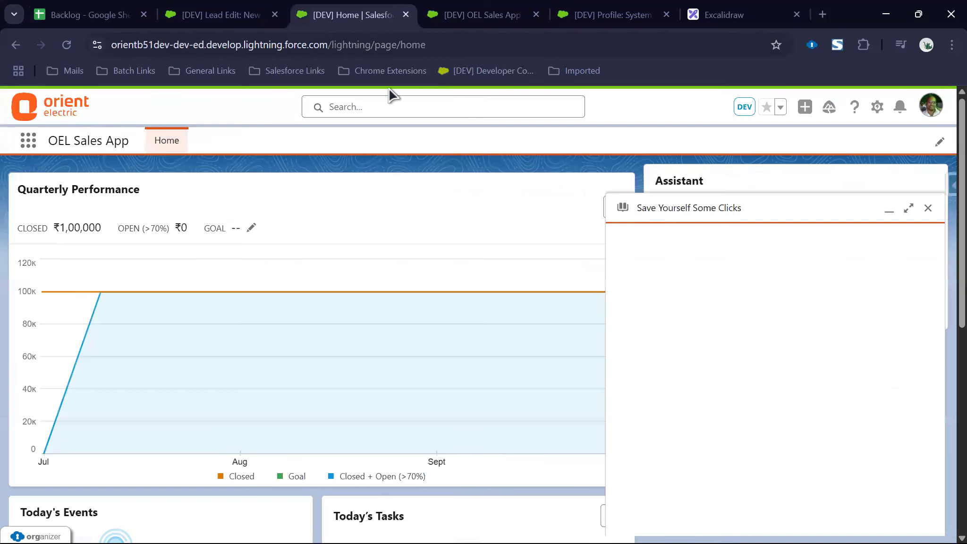
type("case")
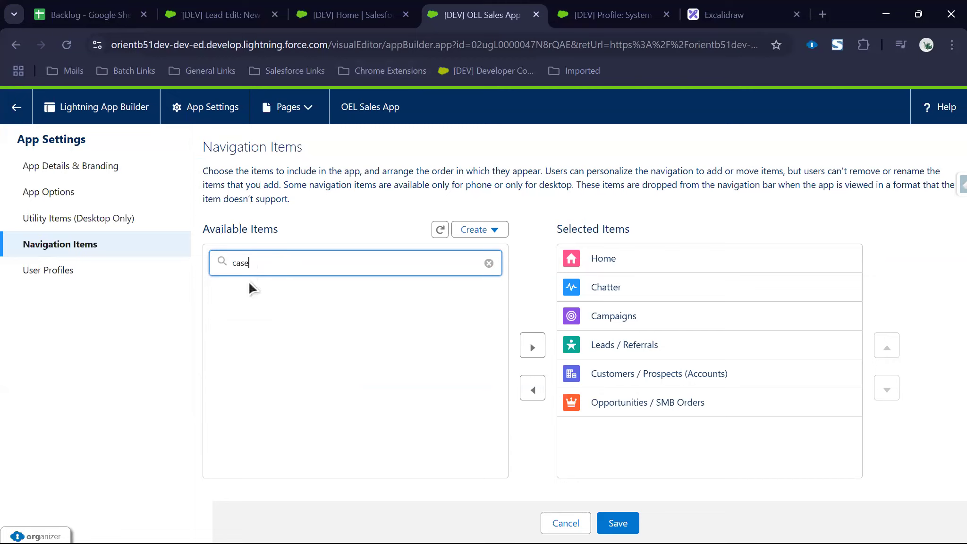
double_click(320, 270)
type("repor")
left_click(373, 309)
left_click(532, 347)
left_click(318, 268)
type("dash")
left_click(278, 296)
left_click(530, 346)
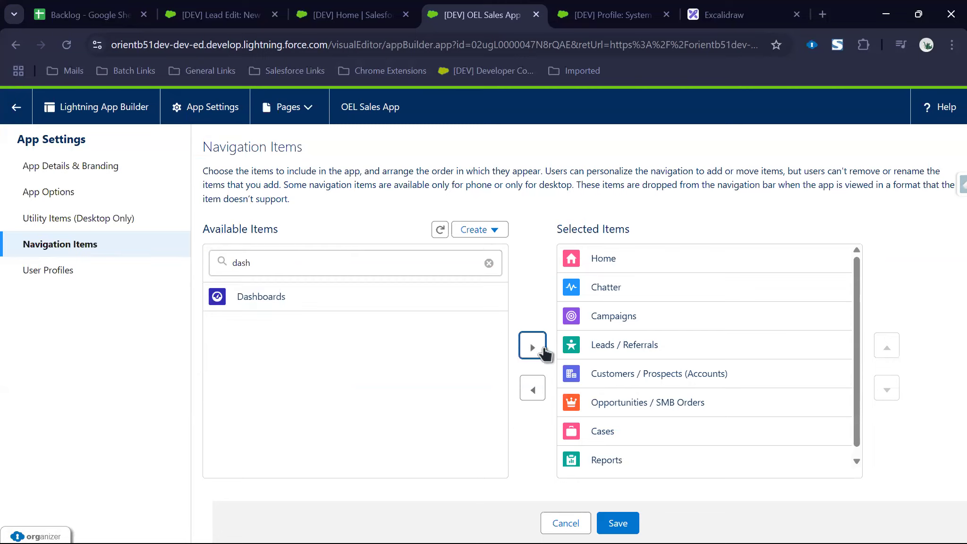
Step: Add Products and Price Books, then compare against the backlog sheet and app home page
double_click(260, 259)
type("pro")
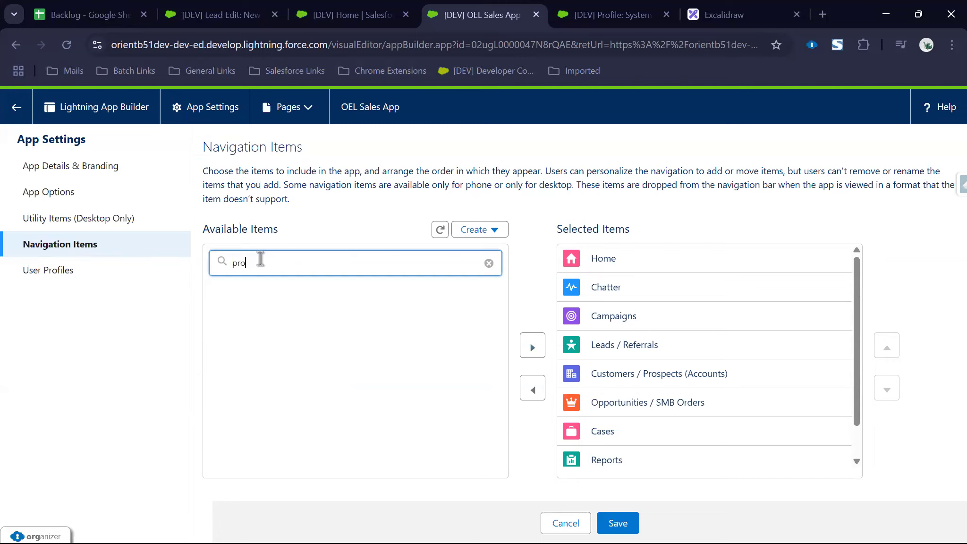
type("ducts")
left_click(269, 295)
left_click(523, 348)
double_click(257, 267)
type("price b")
left_click(270, 289)
left_click(521, 348)
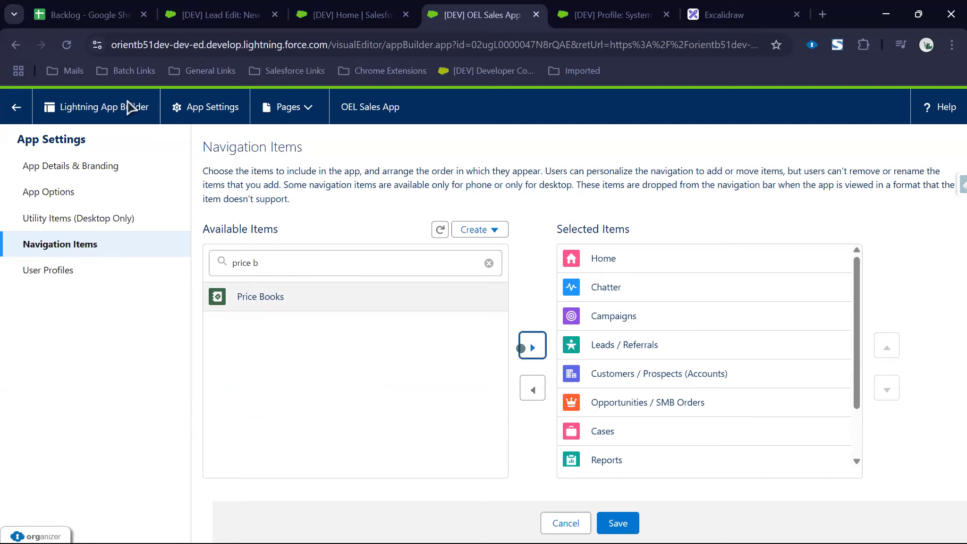
left_click(100, 17)
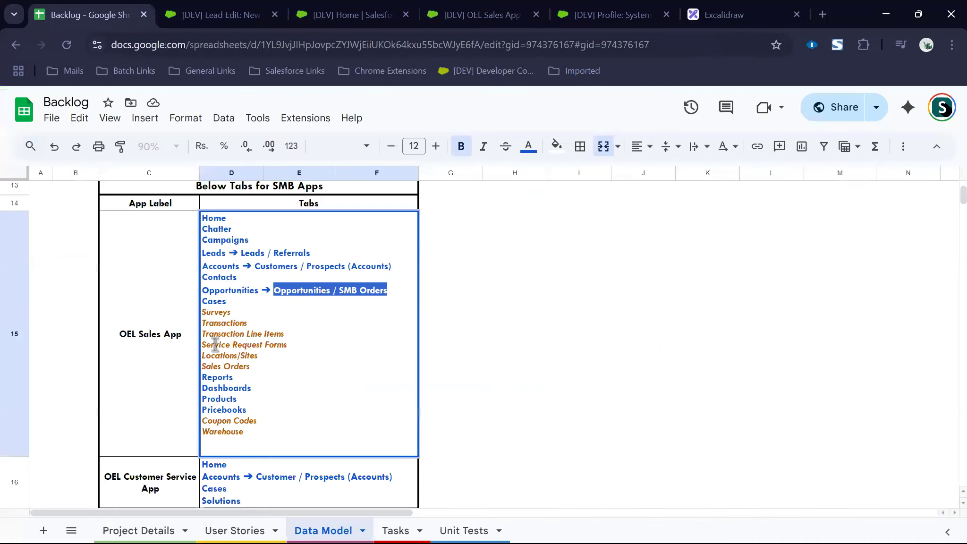
left_click(343, 28)
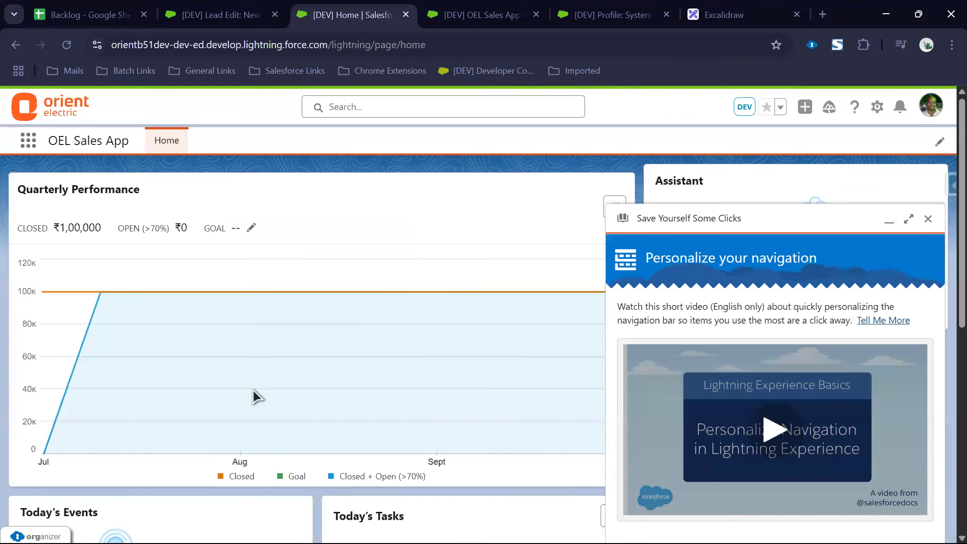
key("ctrl+Tab")
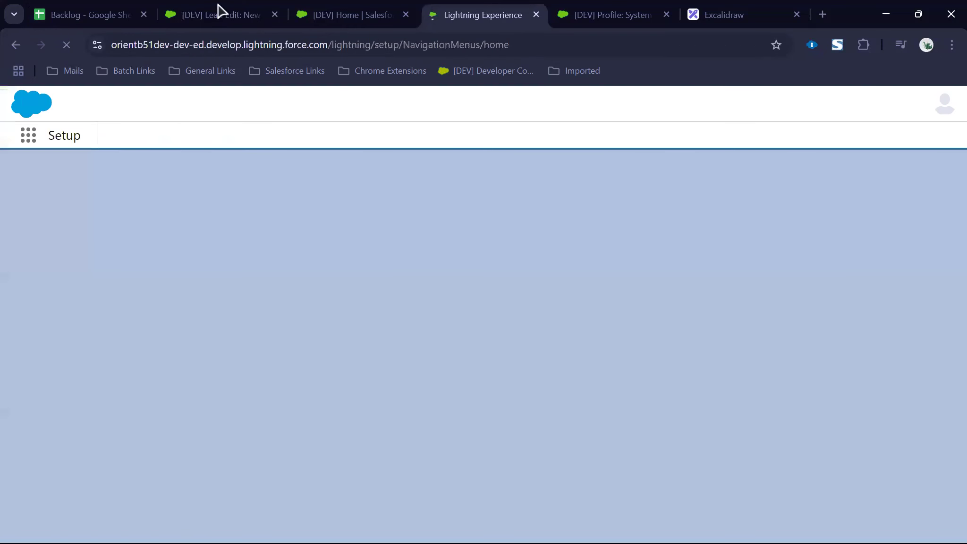
Step: Close the extra tabs, launch the OEL Sales App from the App Launcher and reload it
middle_click(174, 5)
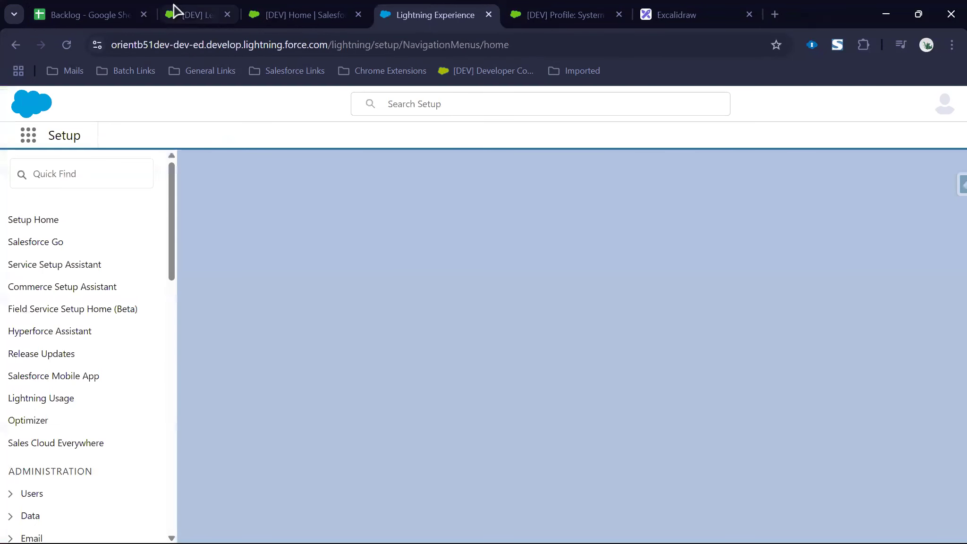
middle_click(173, 6)
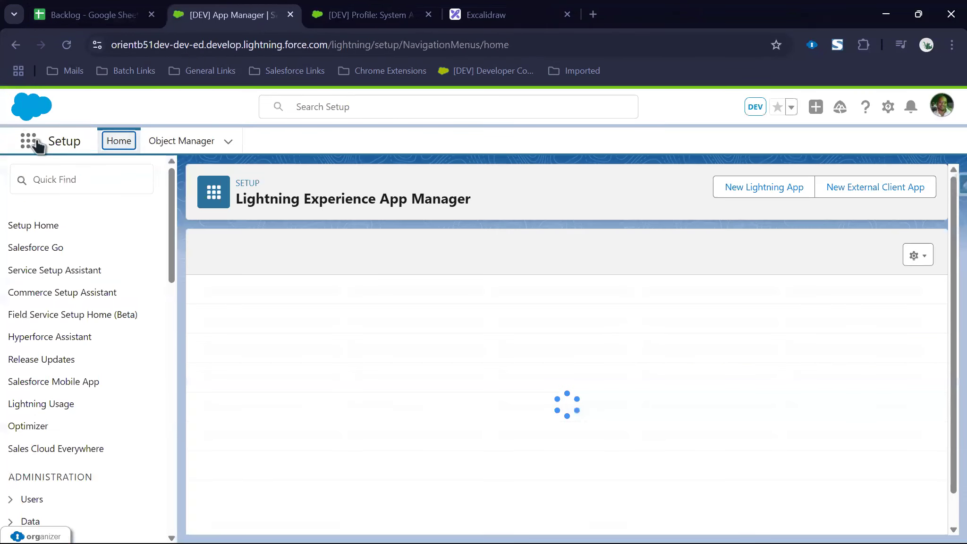
left_click(36, 142)
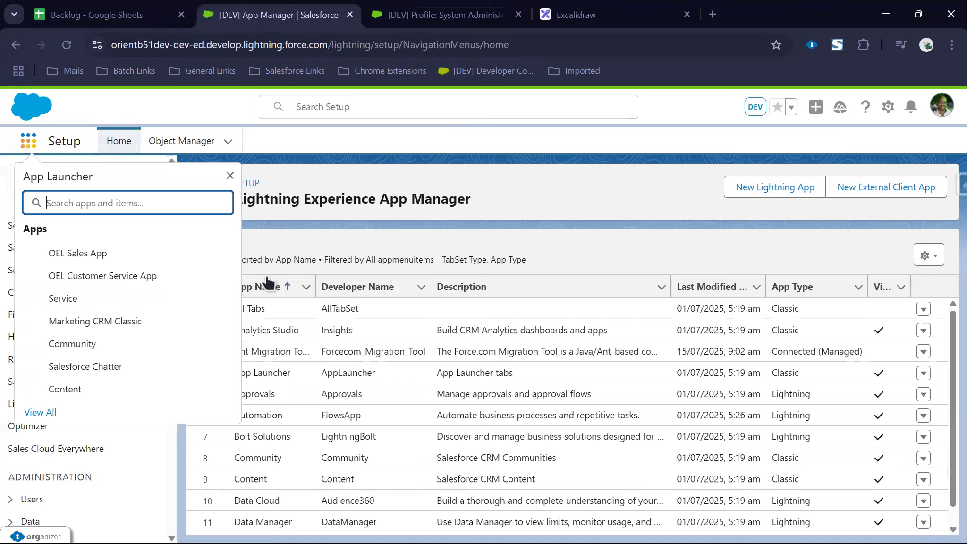
left_click(77, 253)
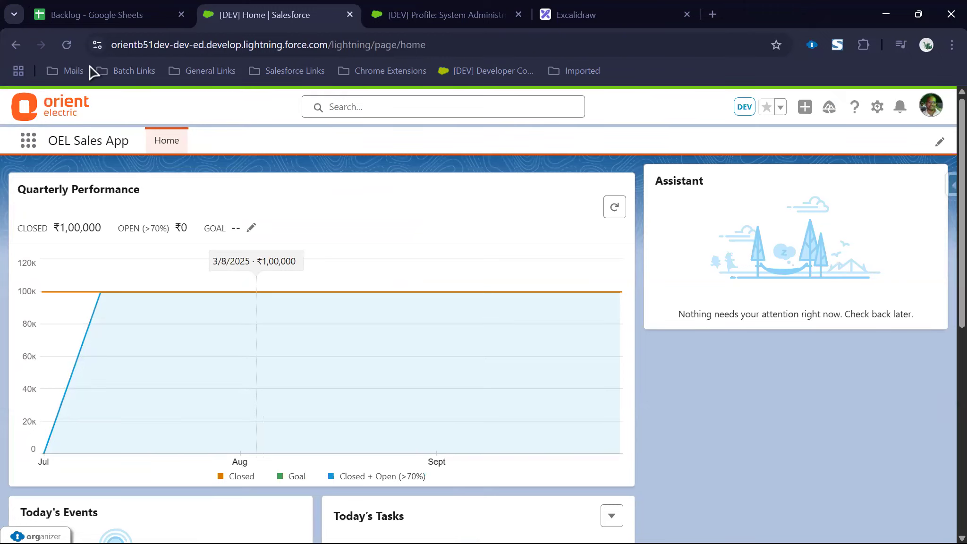
left_click(68, 45)
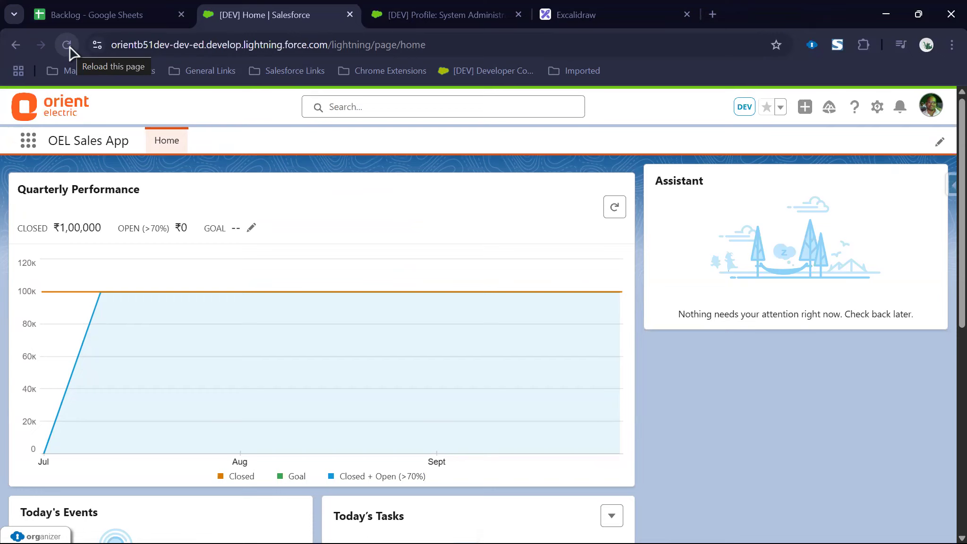
Step: Close the profile settings tab and sign back in to the development org through ORGanizer
middle_click(382, 26)
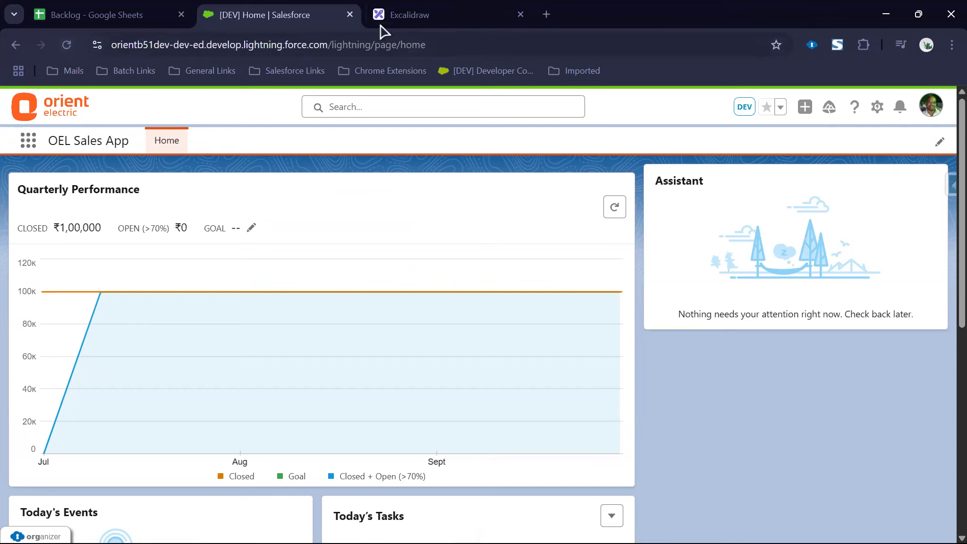
left_click(934, 109)
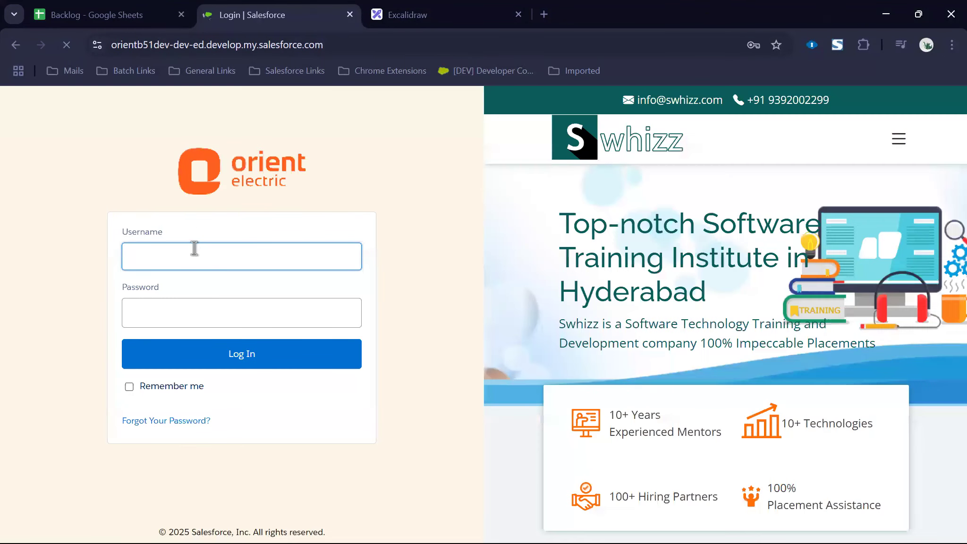
left_click(194, 248)
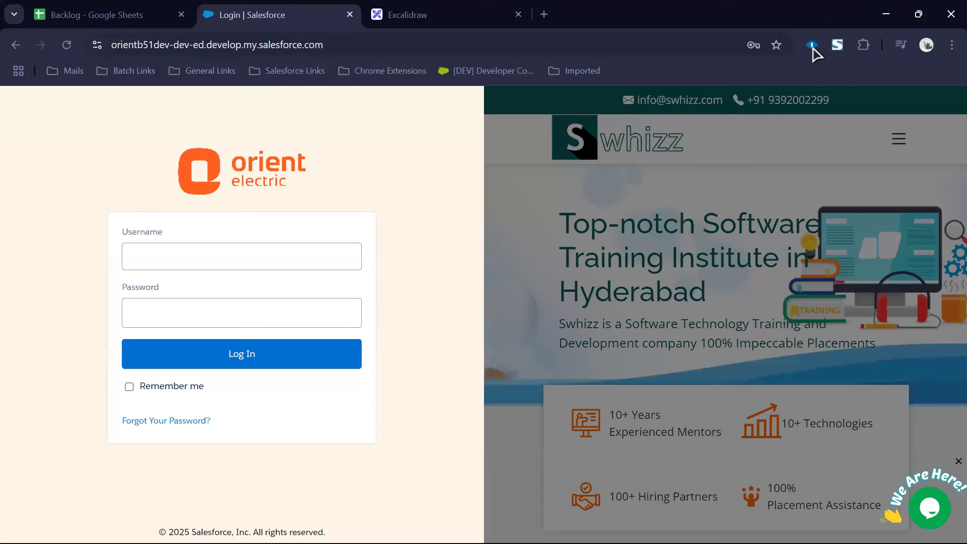
left_click(811, 45)
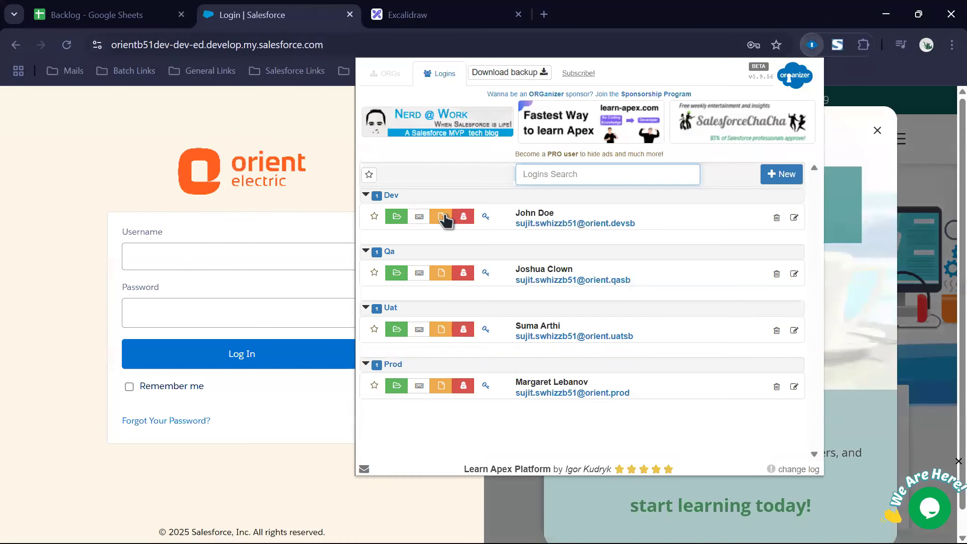
left_click(397, 217)
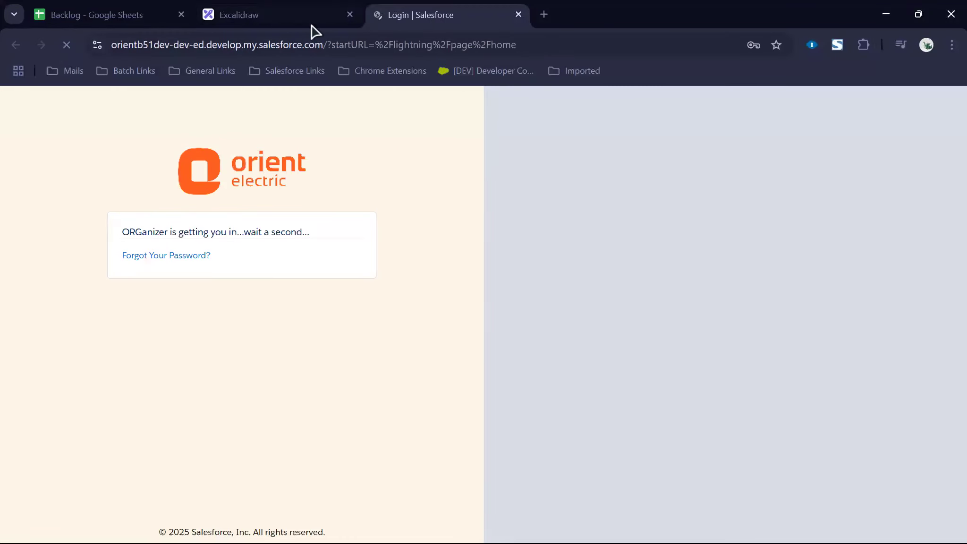
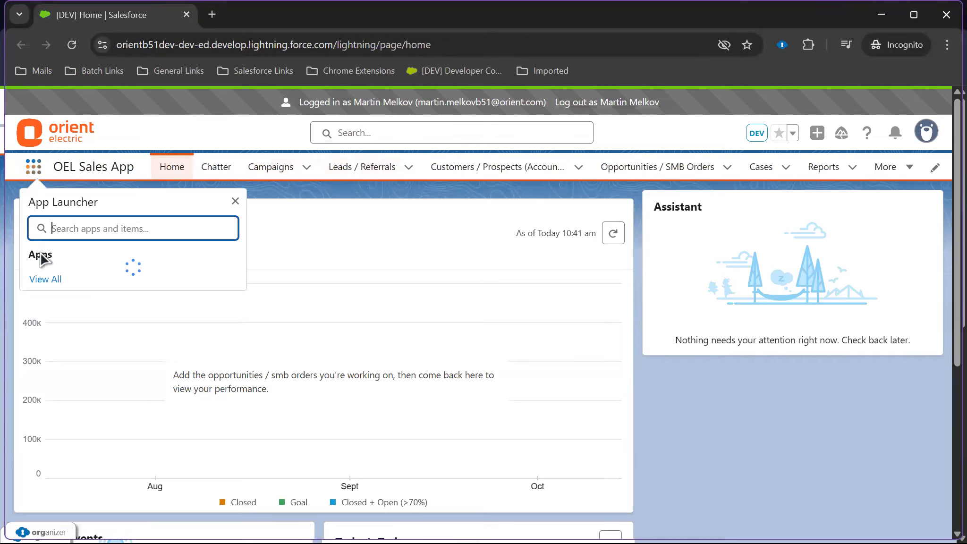
Step: Open the OEL Customer Service App and review its navigation tabs
left_click(62, 307)
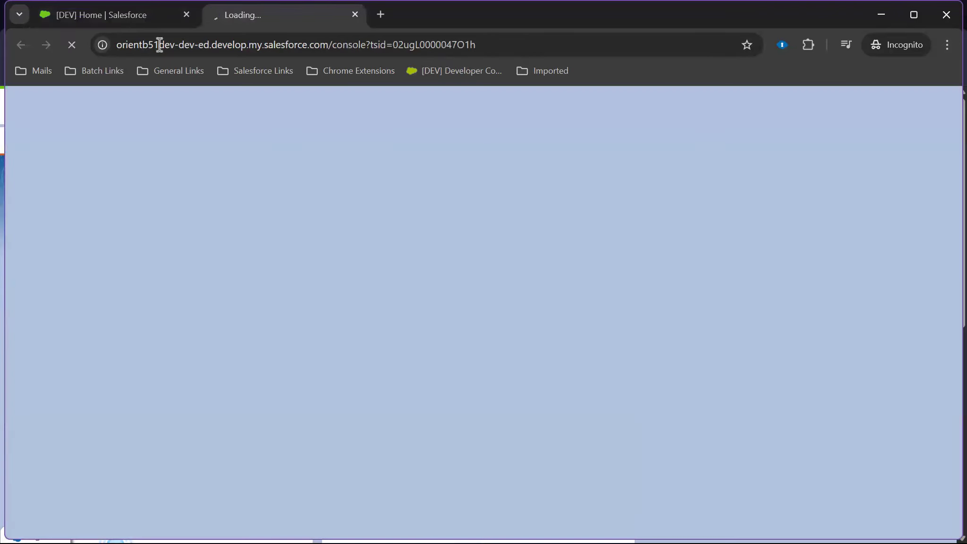
middle_click(151, 17)
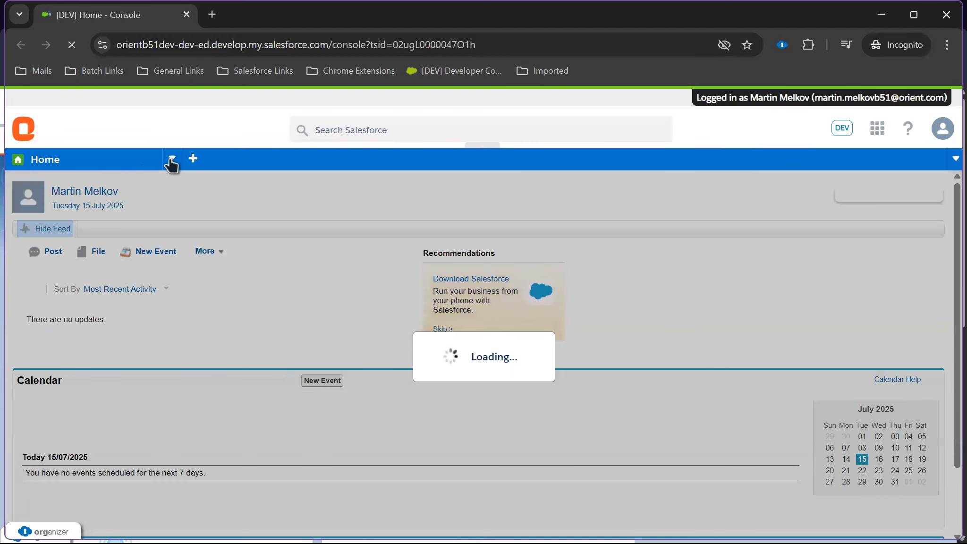
left_click(170, 160)
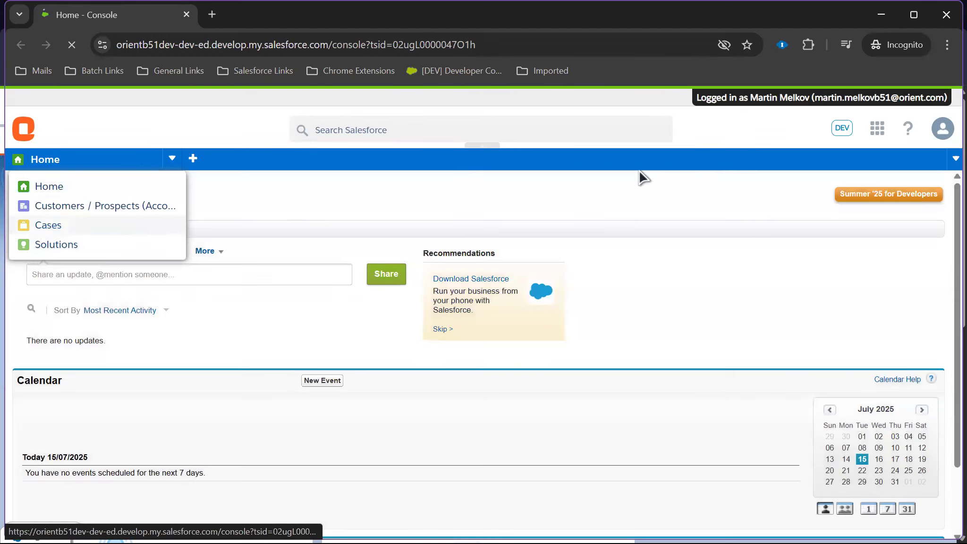
Step: Switch back to the OEL Sales App home in Lightning Experience, then go to the Backlog sheet
left_click(878, 130)
left_click(830, 155)
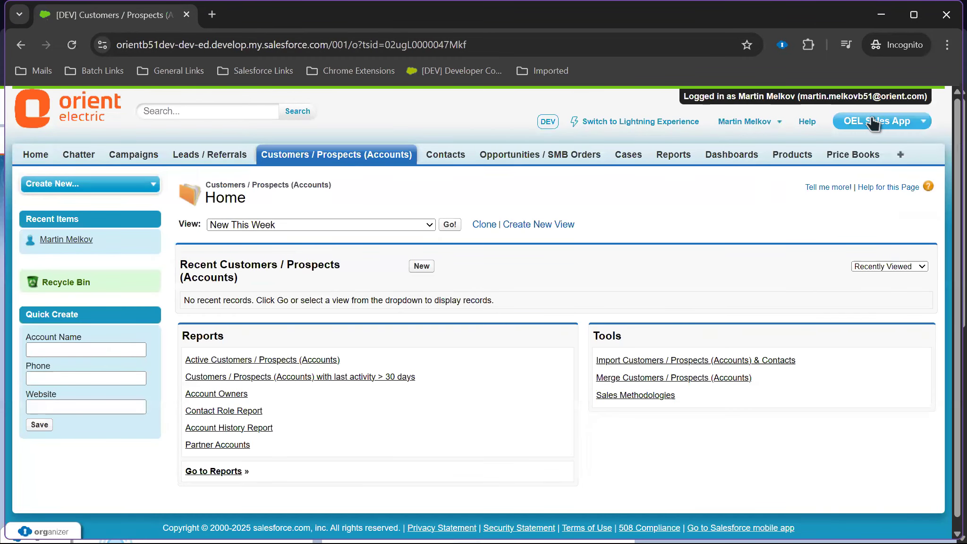
left_click(35, 154)
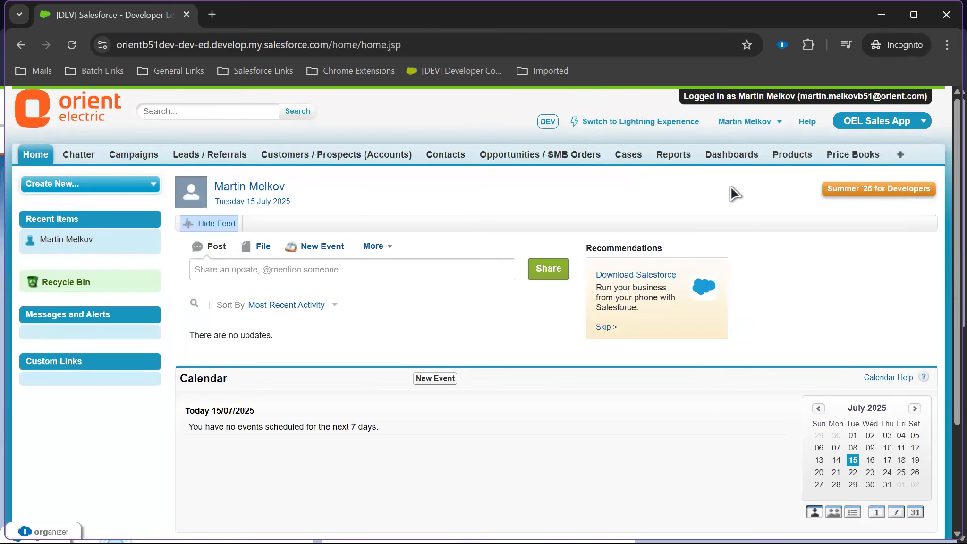
left_click(744, 122)
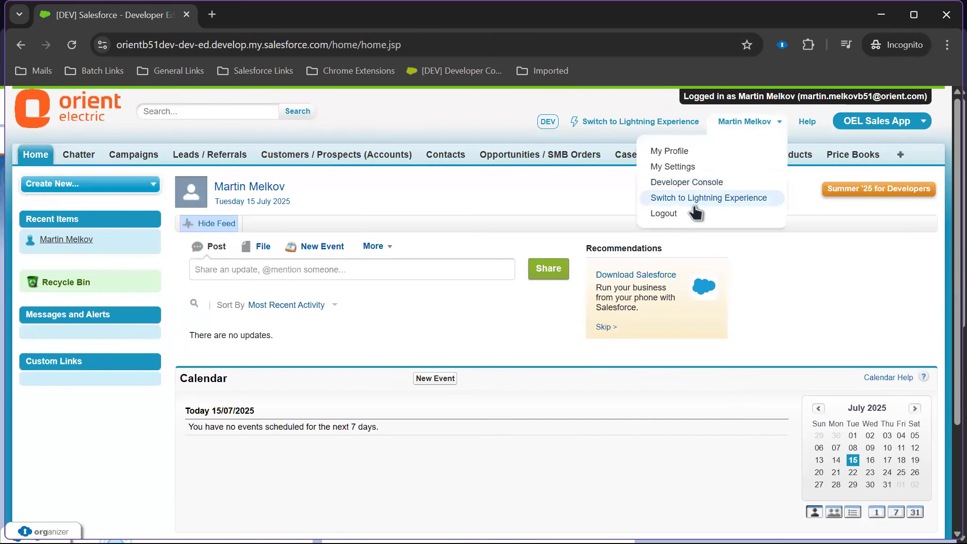
left_click(708, 197)
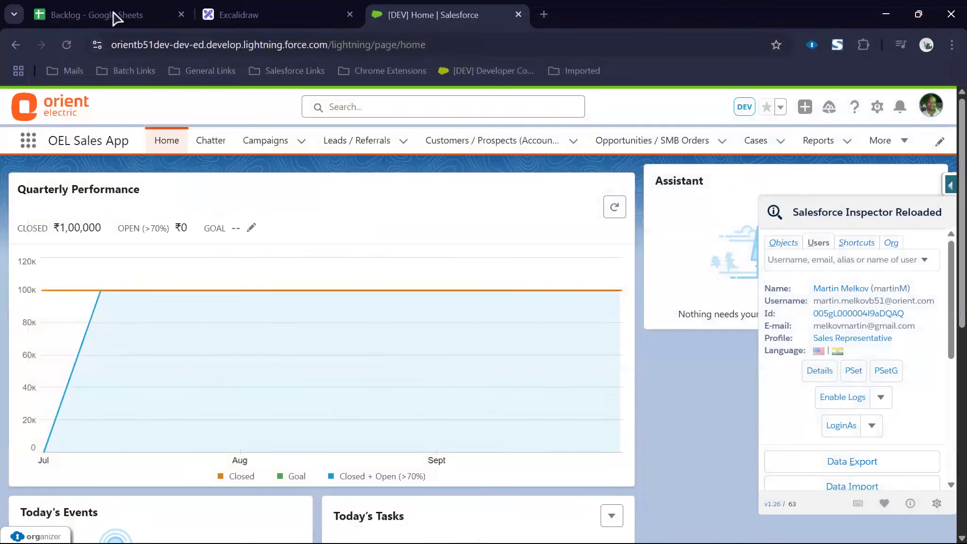
left_click(114, 18)
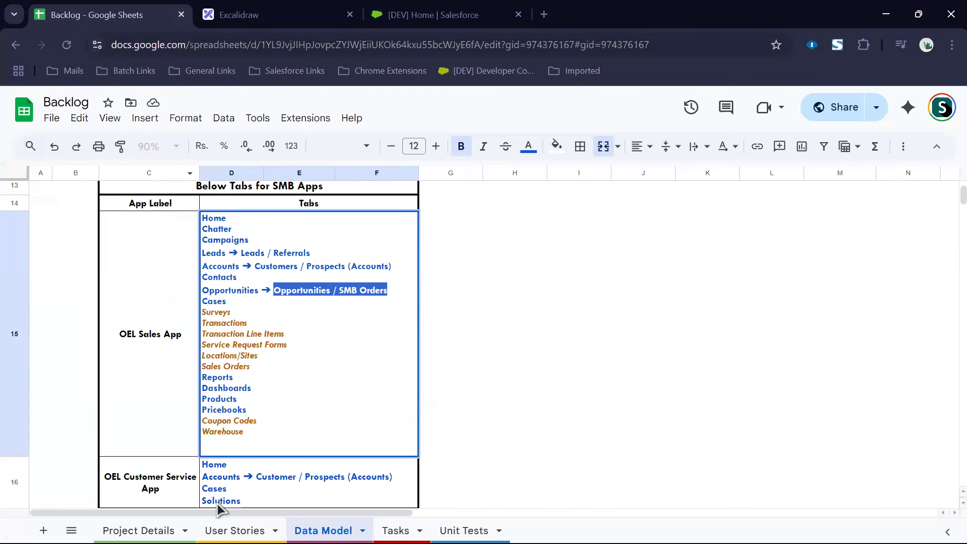
Step: On the User Stories sheet, set OSS-4's status to In Progress with 4 actual hours
left_click(243, 525)
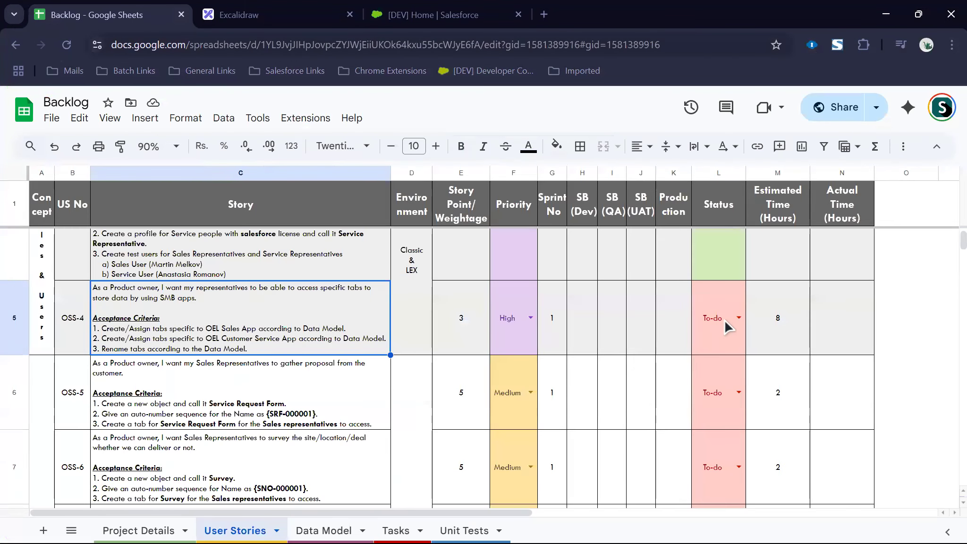
left_click(739, 319)
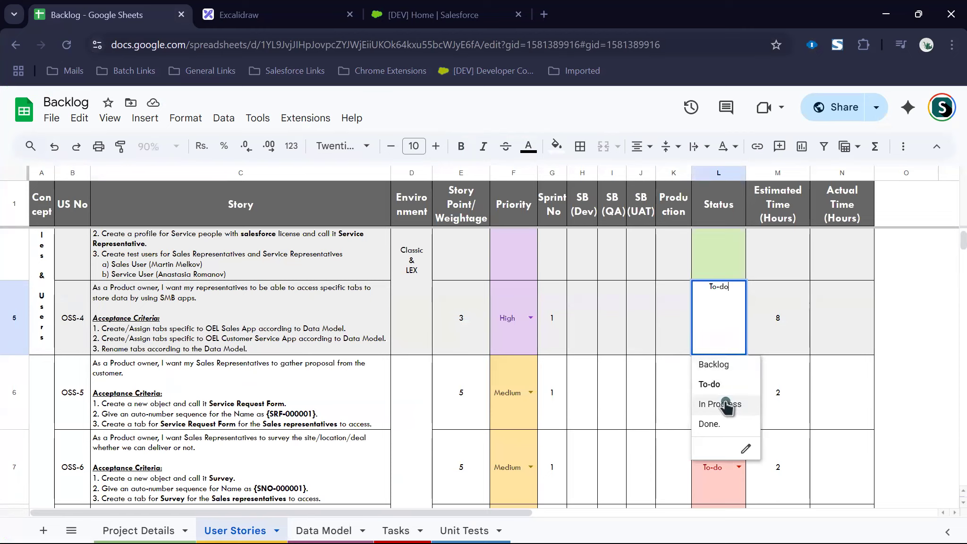
left_click(719, 404)
left_click(812, 328)
type("4")
key("Return")
Step: Check the Data Model sheet, put a ✓ in OSS-4's SB (Dev) cell H5, and return to Salesforce
left_click(326, 530)
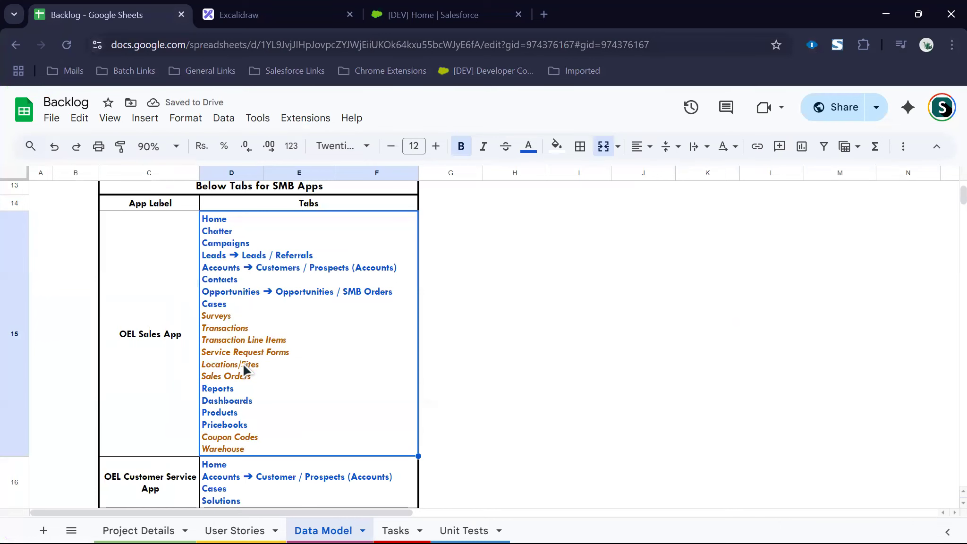
left_click(233, 529)
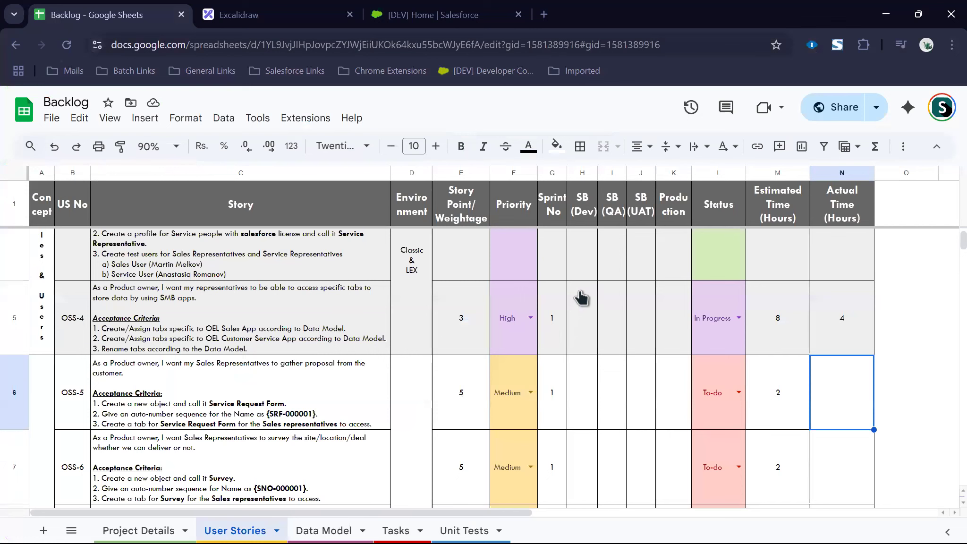
scroll(578, 284, "up", 3)
scroll(578, 444, "down", 3)
left_click(584, 351)
type("✓")
left_click(593, 392)
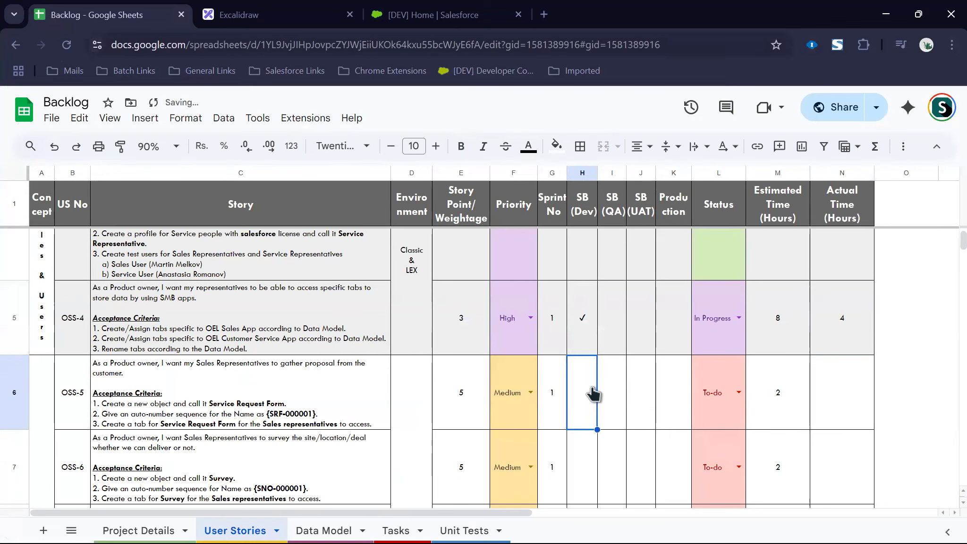
left_click(380, 15)
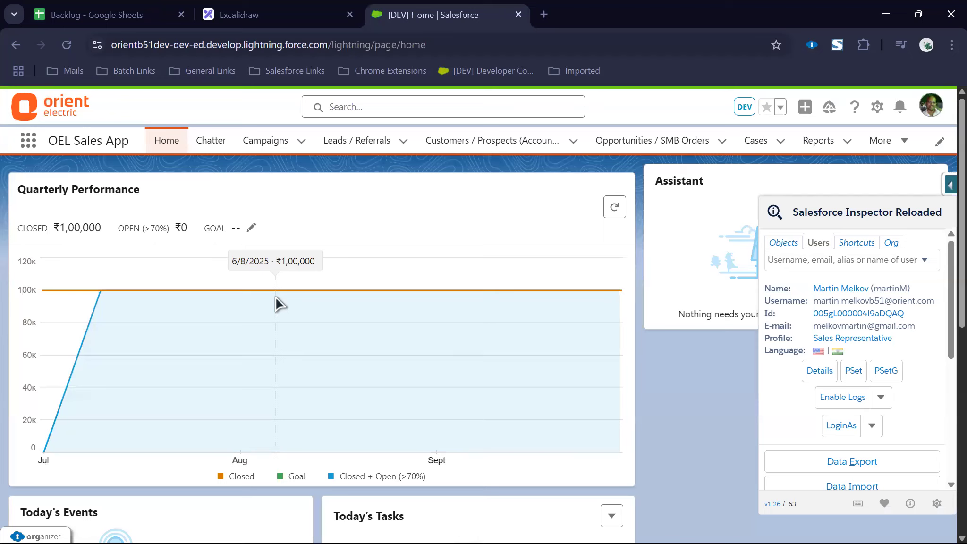
Step: Close the Inspector panel and open Setup in a new tab, leaving the Quick Find 'enhanced' search cleared
left_click(943, 183)
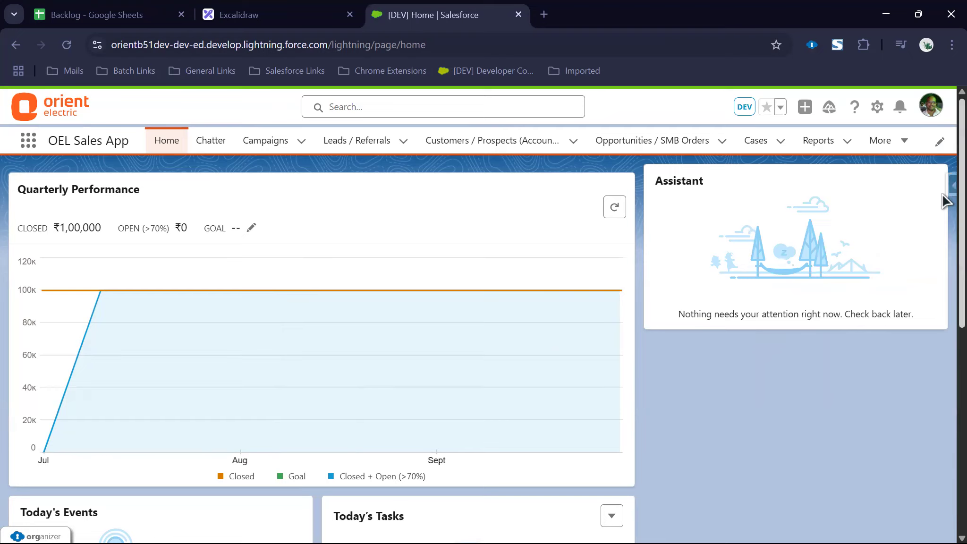
left_click(876, 107)
left_click(801, 176)
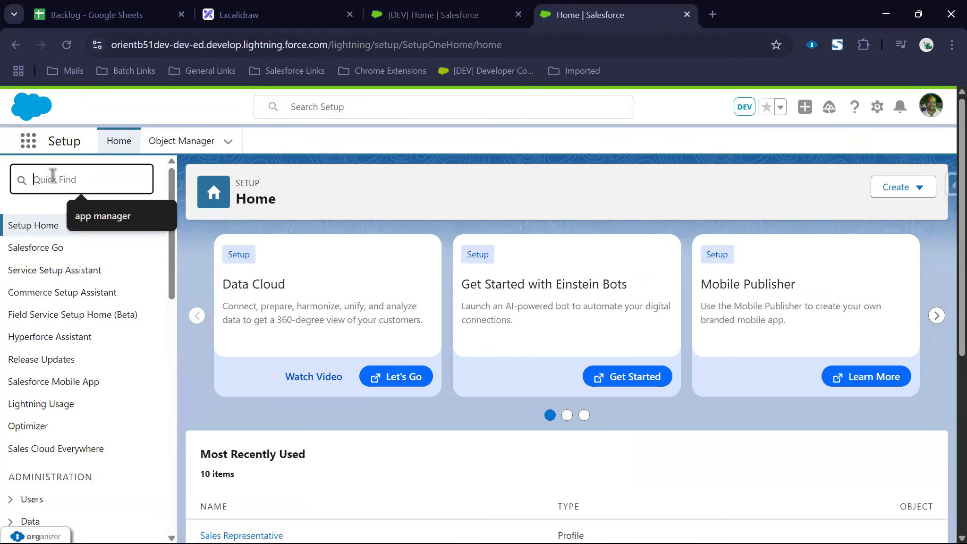
type("enhanced")
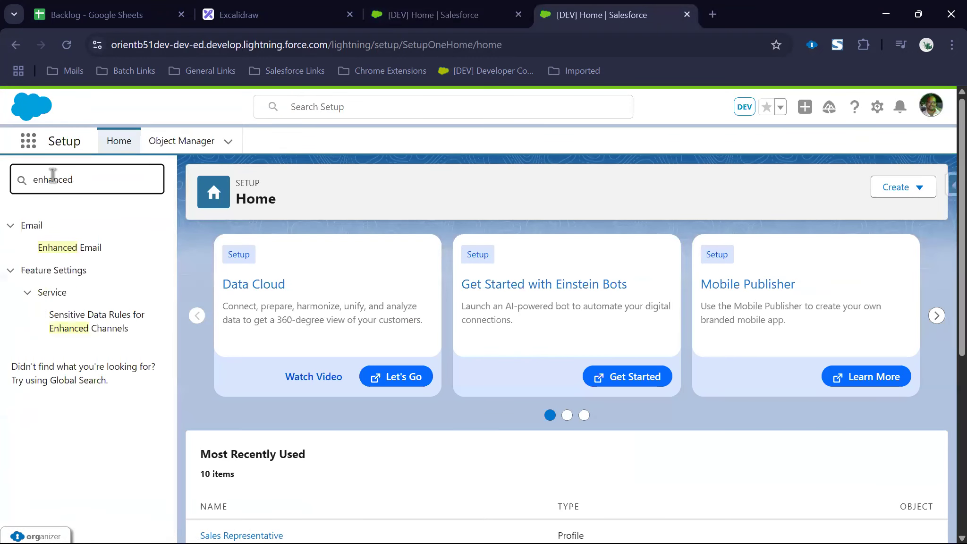
double_click(52, 175)
key("BackSpace")
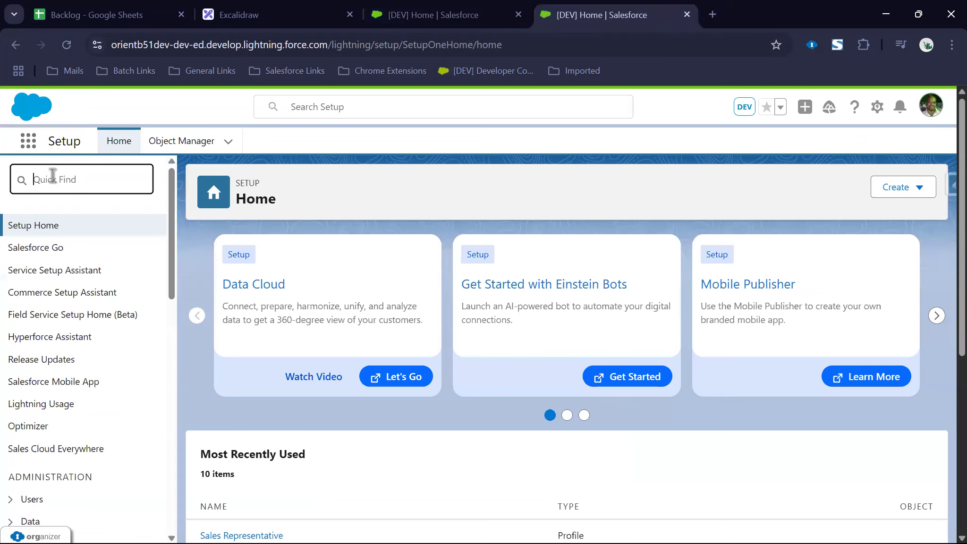
Step: Google 'how to change profile view to enhanced profile view in salesforce' and note User Management Settings
left_click(712, 14)
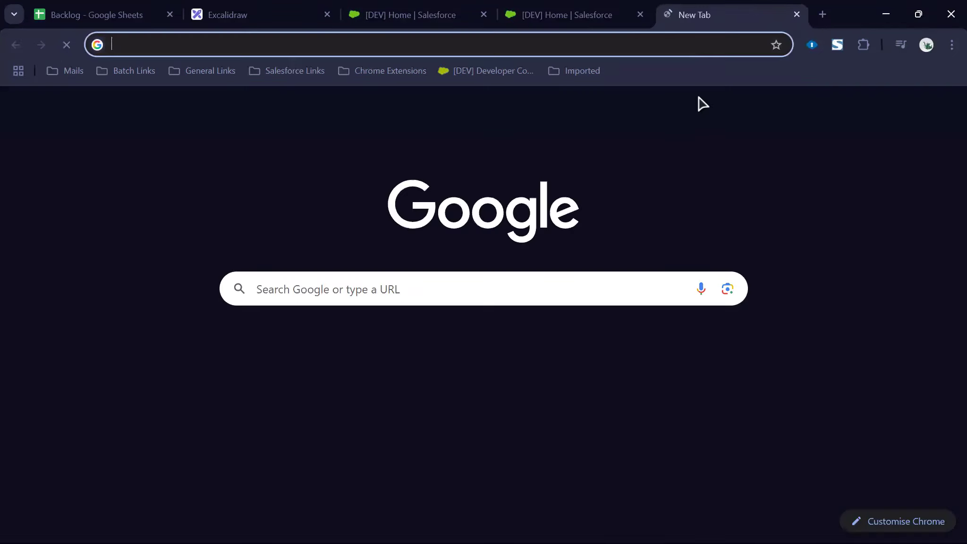
type("how to change e")
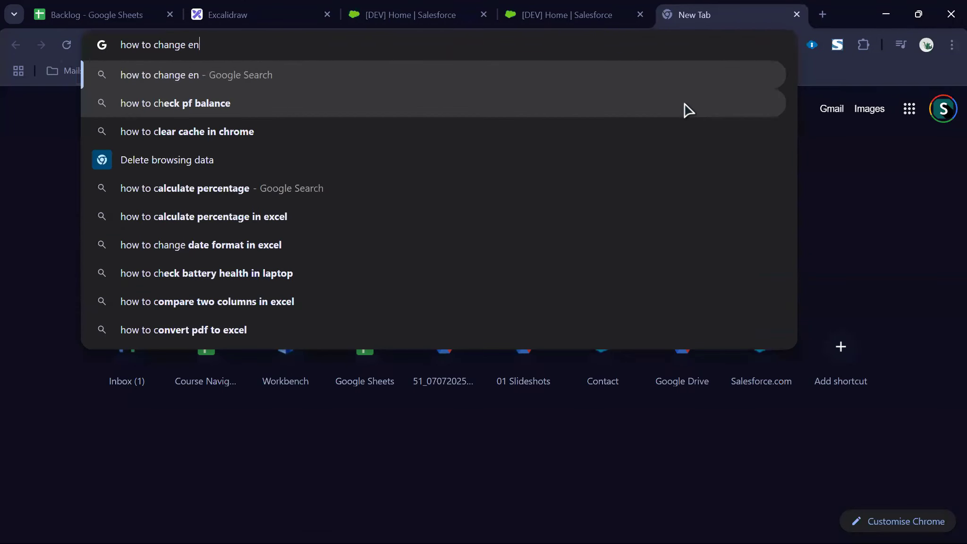
key("BackSpace")
type("profile vidw")
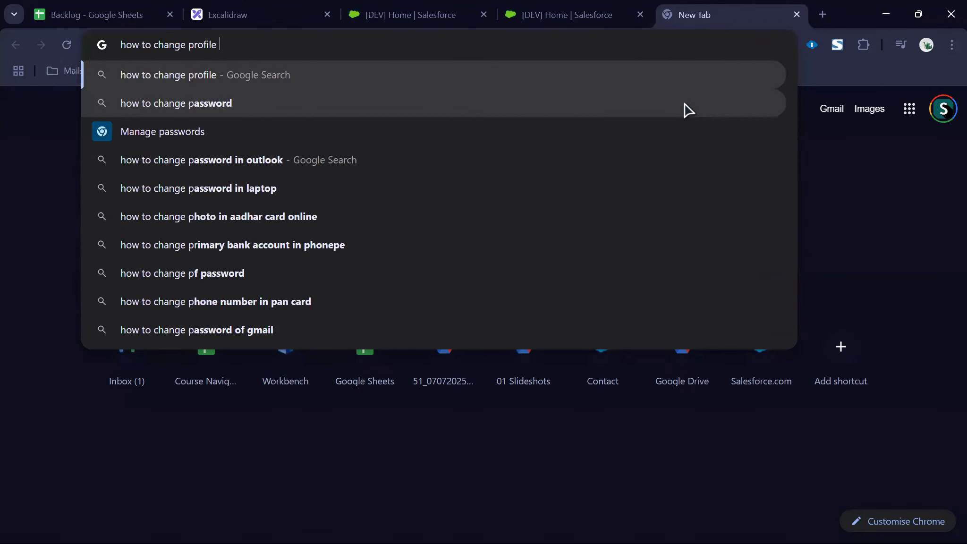
key("BackSpace")
key("BackSpace")
type("ew to e")
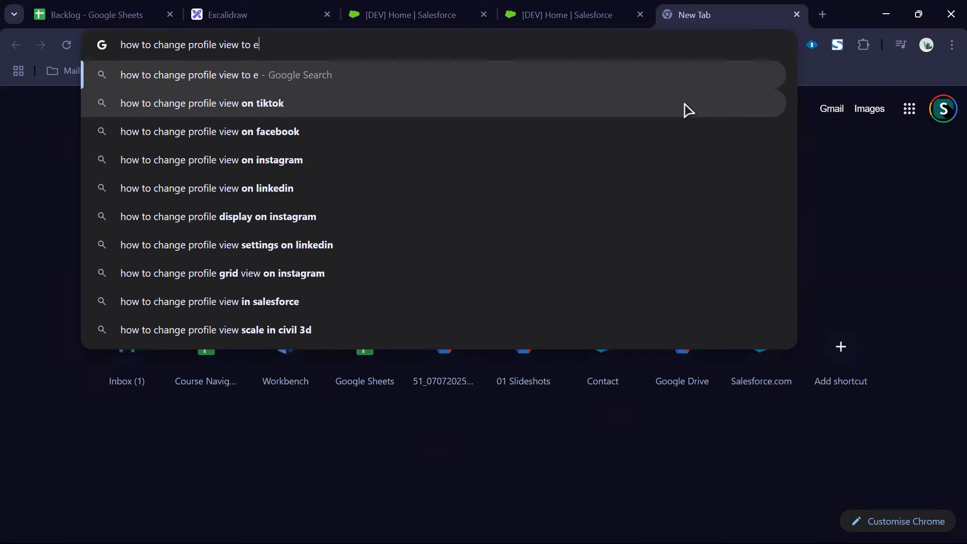
type("nhanced profi")
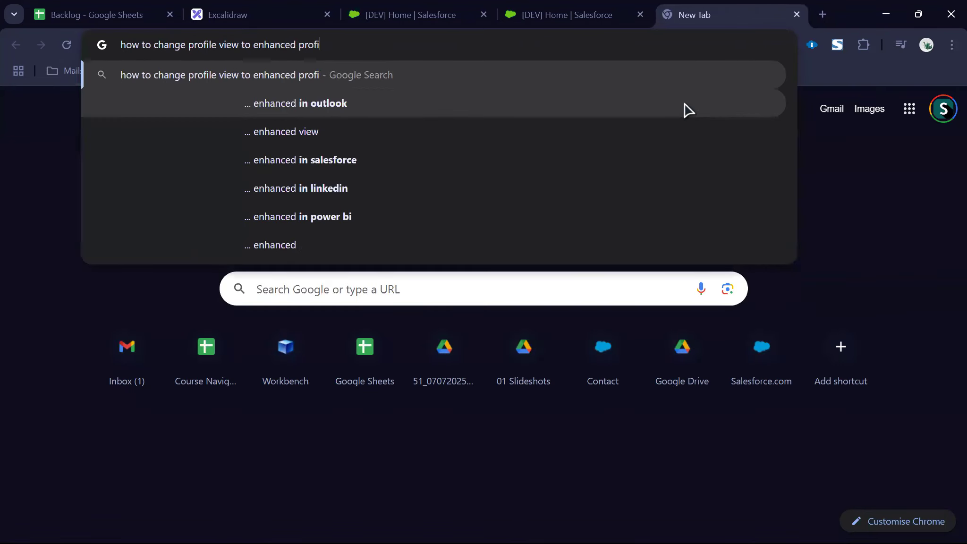
type("le view in slaesfor")
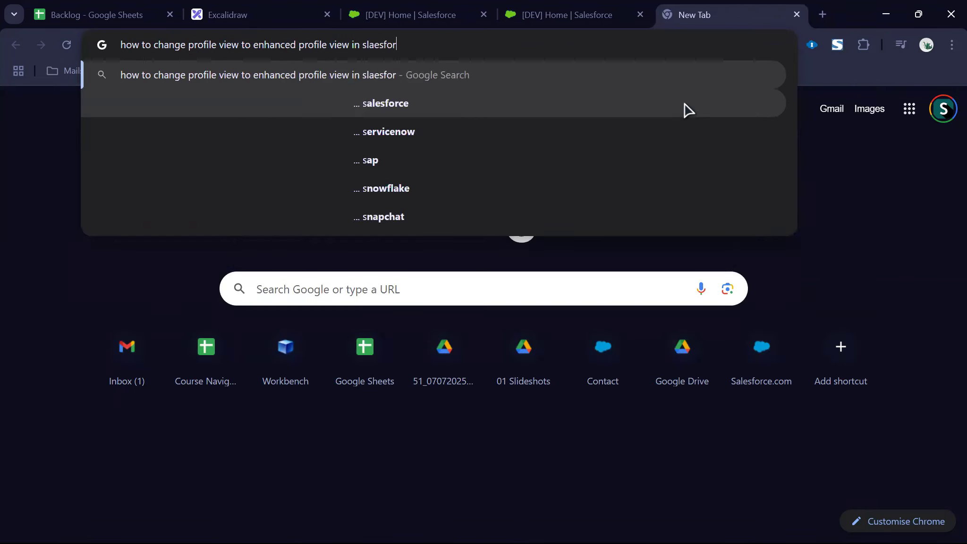
type("ce")
key("Return")
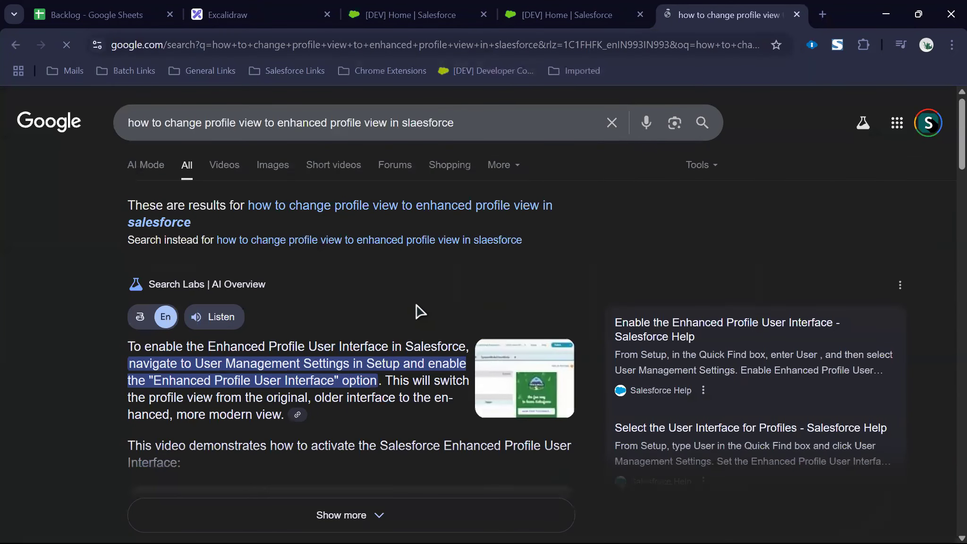
left_click_drag(195, 364, 353, 364)
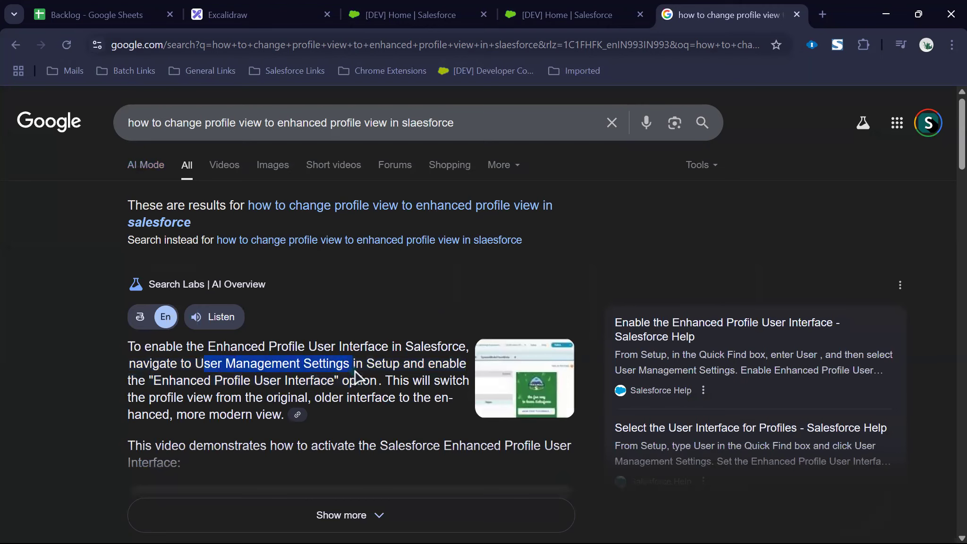
Step: Back in Salesforce Setup, search Quick Find for 'user man'
key("ctrl+shift+Tab")
left_click(91, 186)
type("user manage")
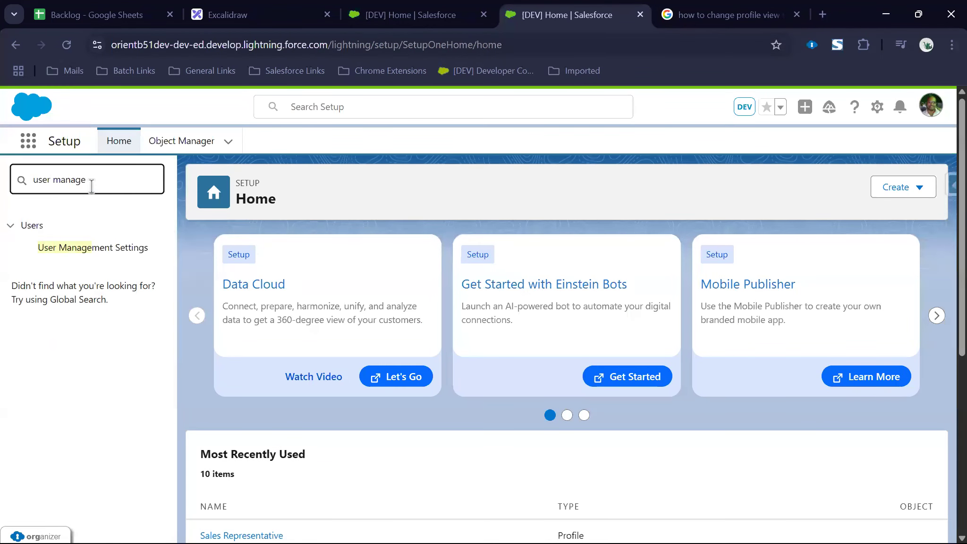
Step: In User Management Settings, switch Enhanced Profile User Interface to Enabled
left_click(83, 250)
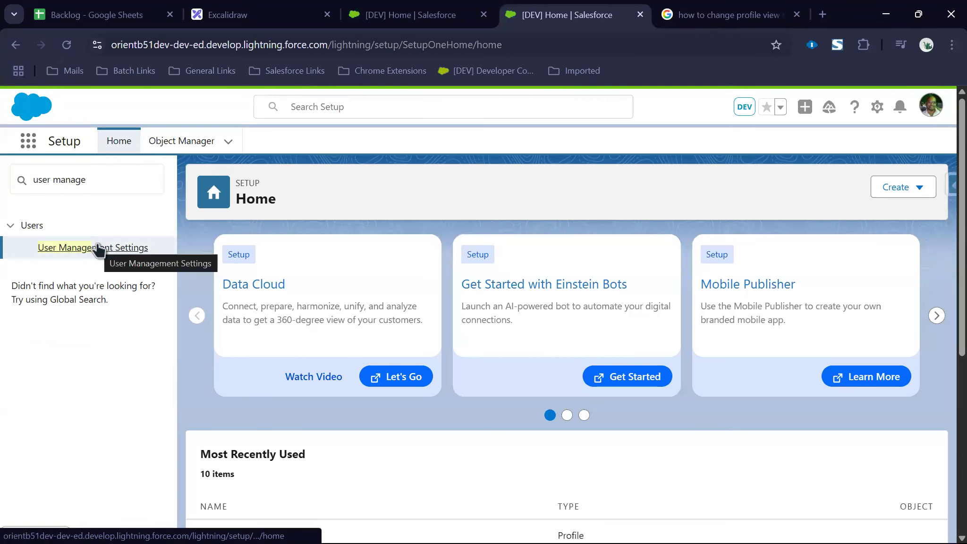
left_click(99, 250)
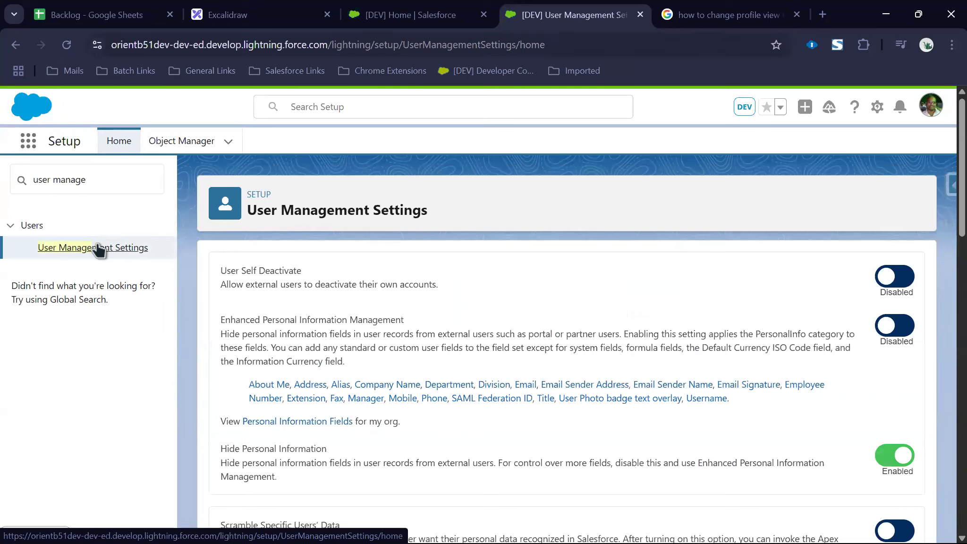
scroll(613, 332, "down", 5)
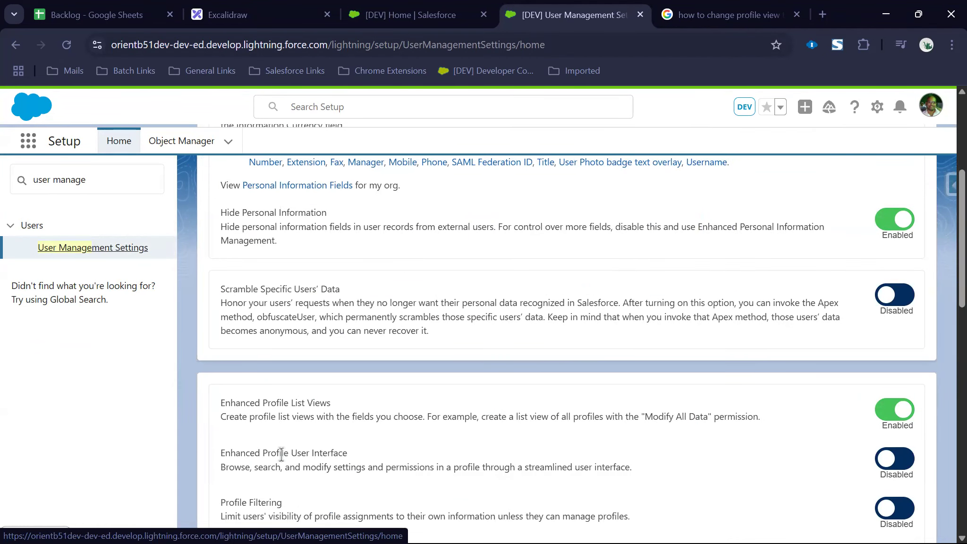
triple_click(306, 454)
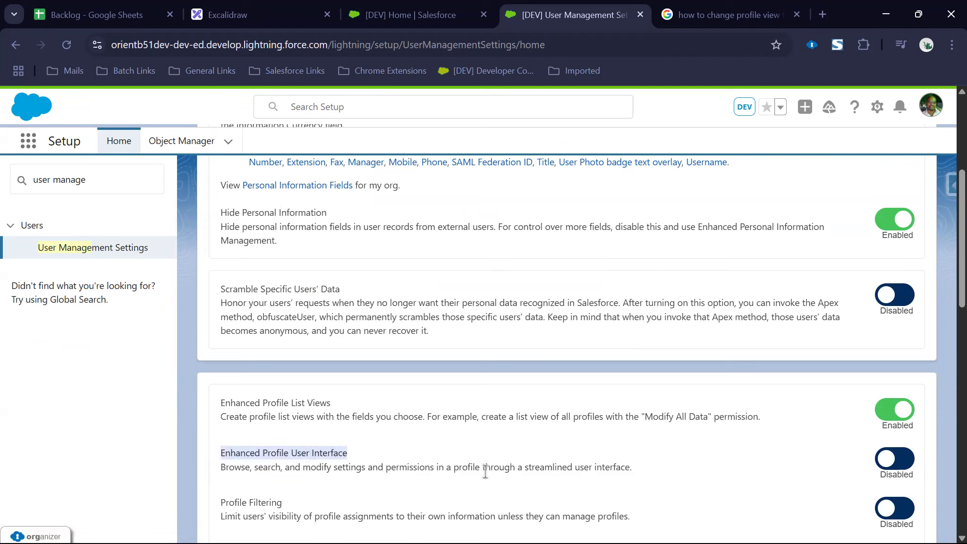
left_click(887, 461)
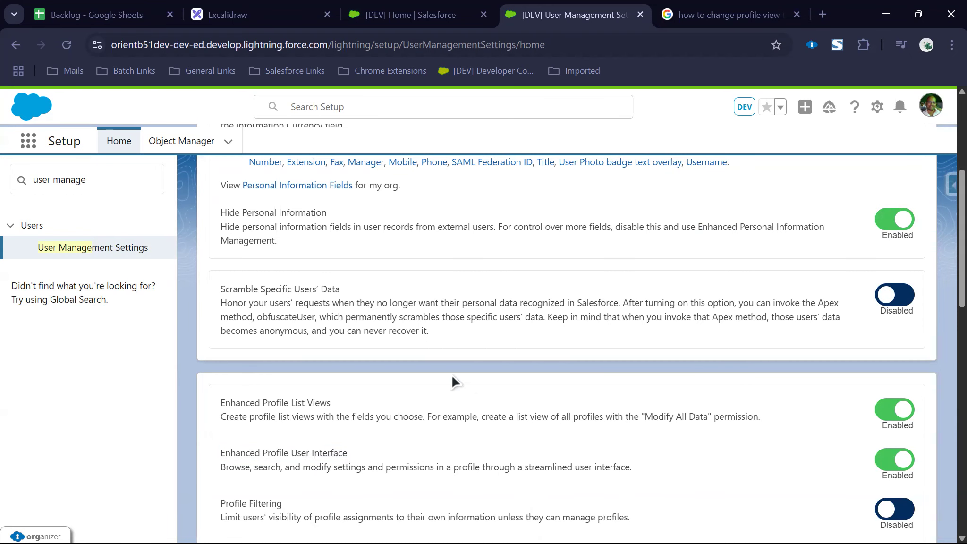
Step: Replace the Setup Quick Find text with 'profile'
left_click(87, 184)
key("ctrl+a")
type("profile")
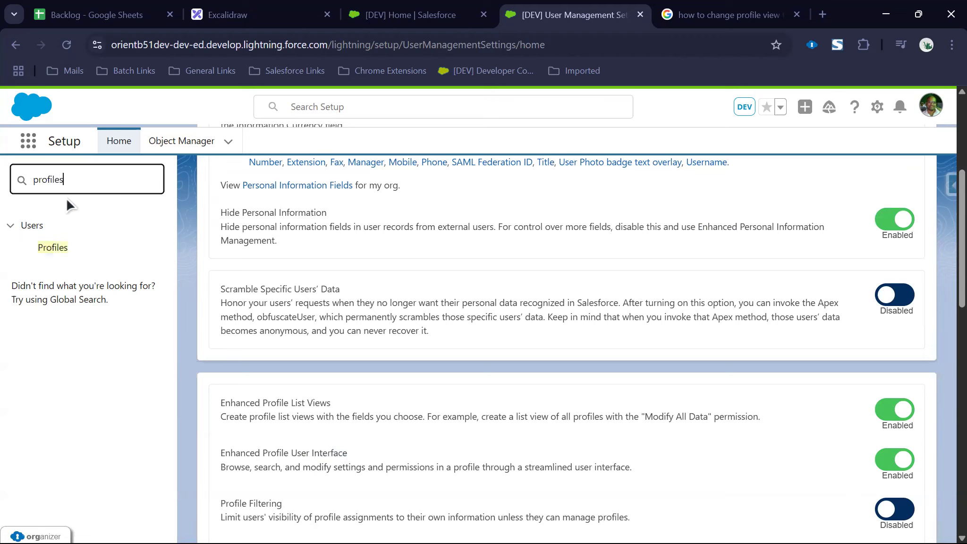
Step: Open the Sales Representative profile from Profiles filtered by S, dismissing the enhanced-view tour
left_click(53, 249)
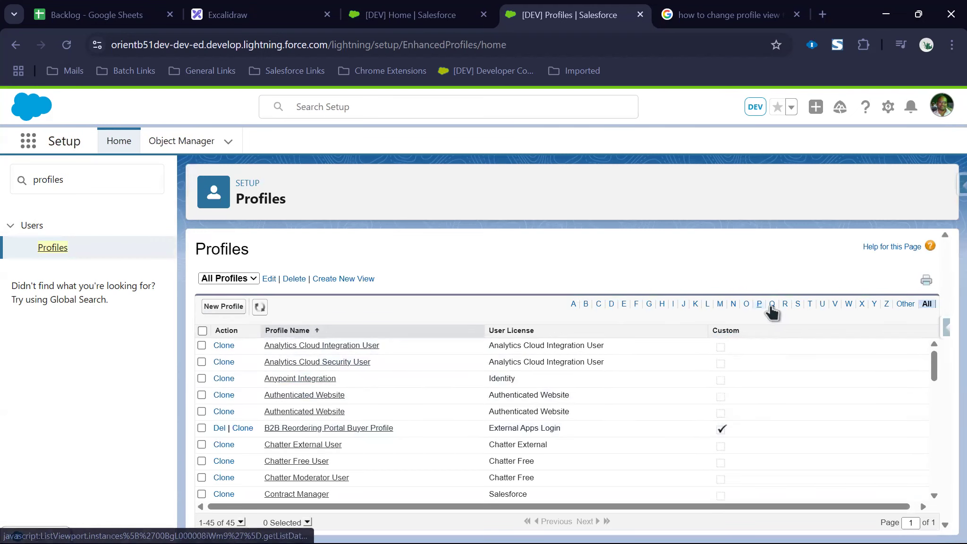
left_click(798, 305)
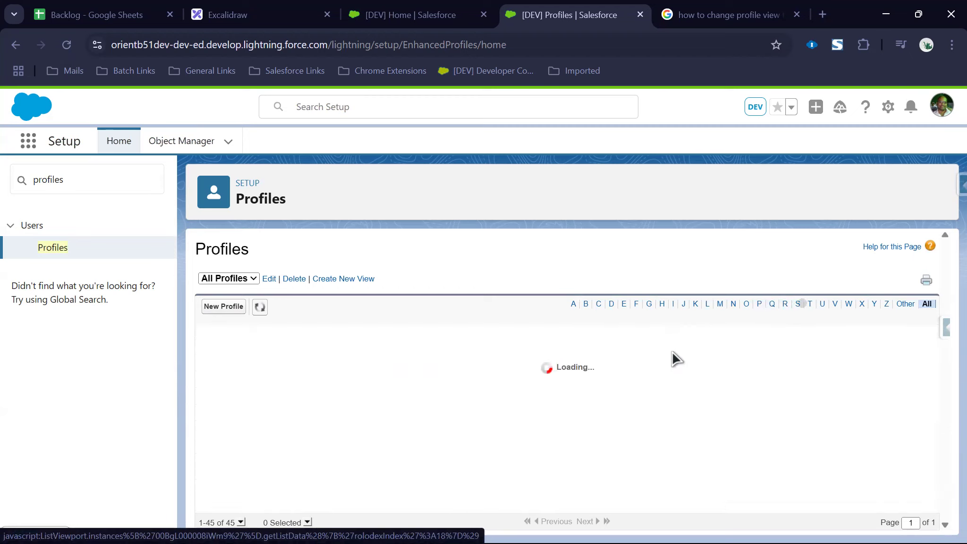
left_click(297, 345)
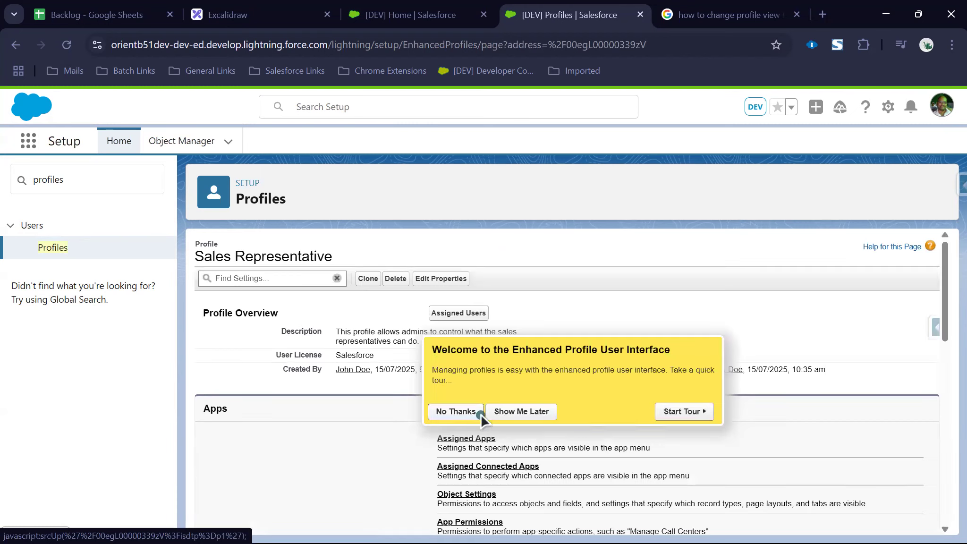
left_click(467, 411)
scroll(492, 328, "down", 4)
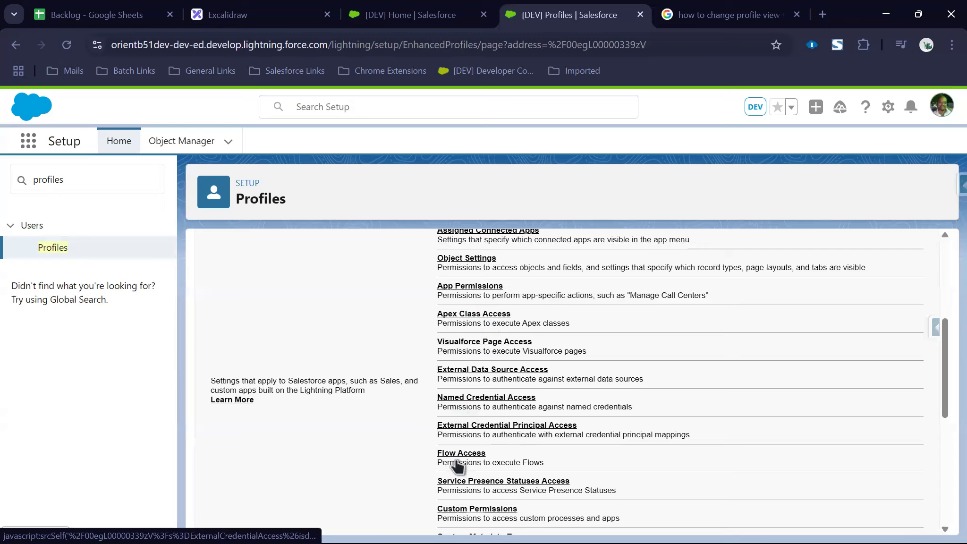
scroll(457, 460, "down", 2)
scroll(541, 511, "down", 3)
scroll(540, 512, "up", 10)
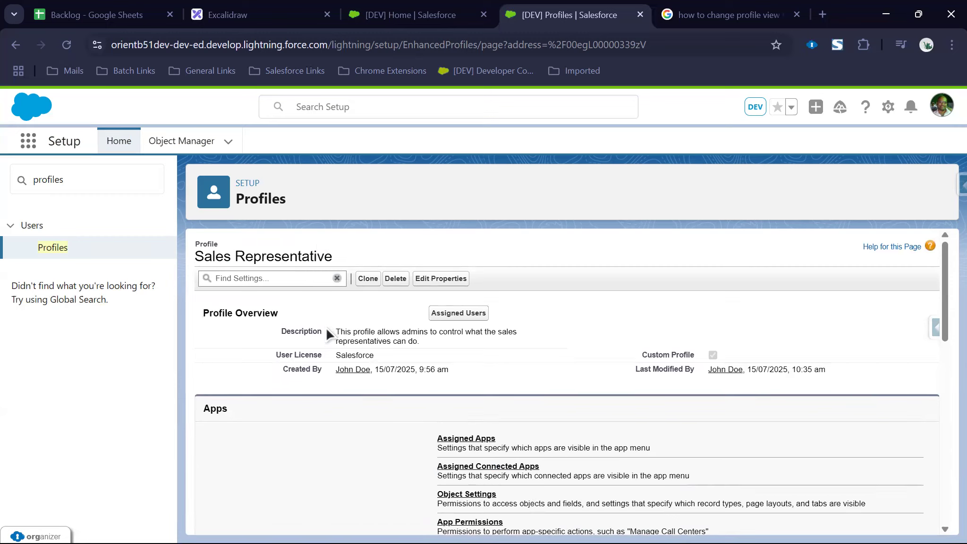
Step: Find the View Setup and Configuration permission via the 'view' search, then return to the Backlog sheet
left_click(269, 280)
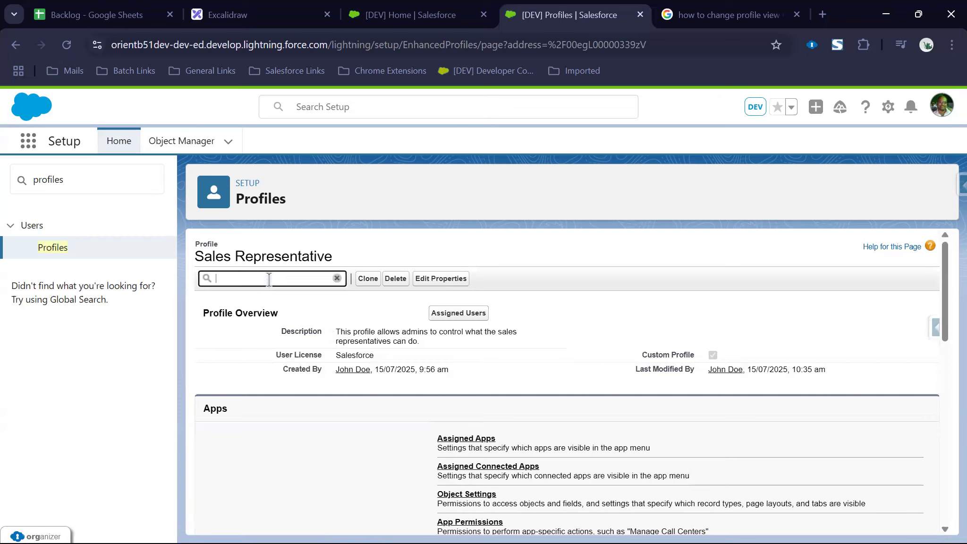
type("view setup")
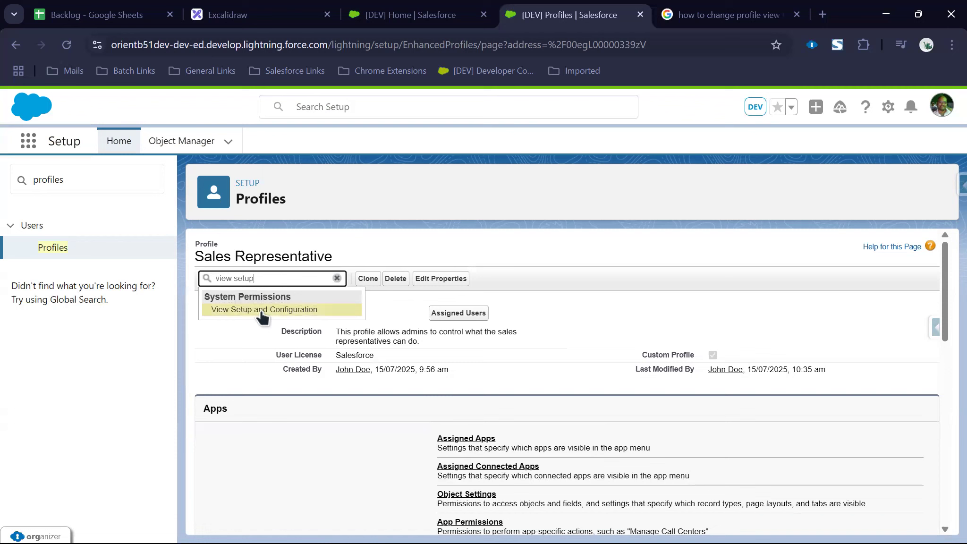
left_click(260, 312)
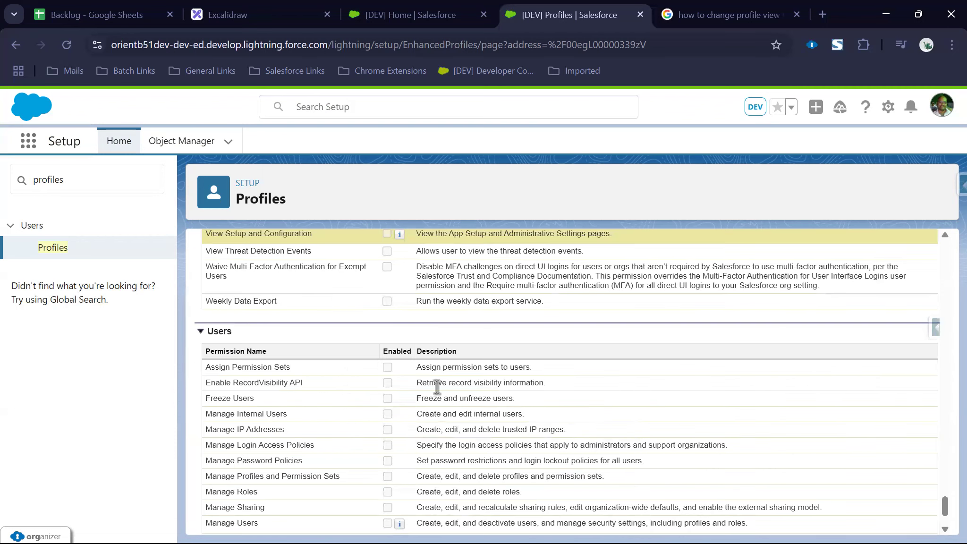
scroll(383, 233, "up", 10)
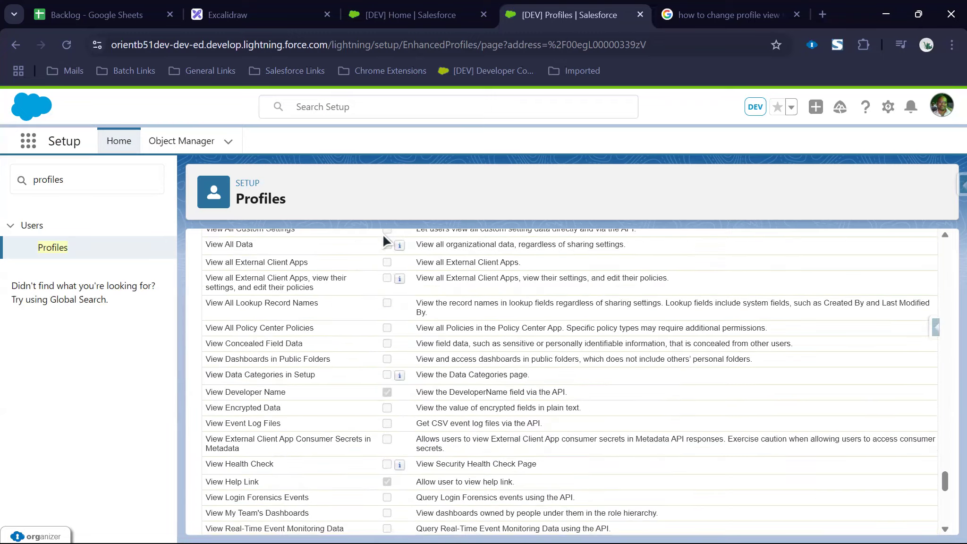
scroll(407, 309, "up", 20)
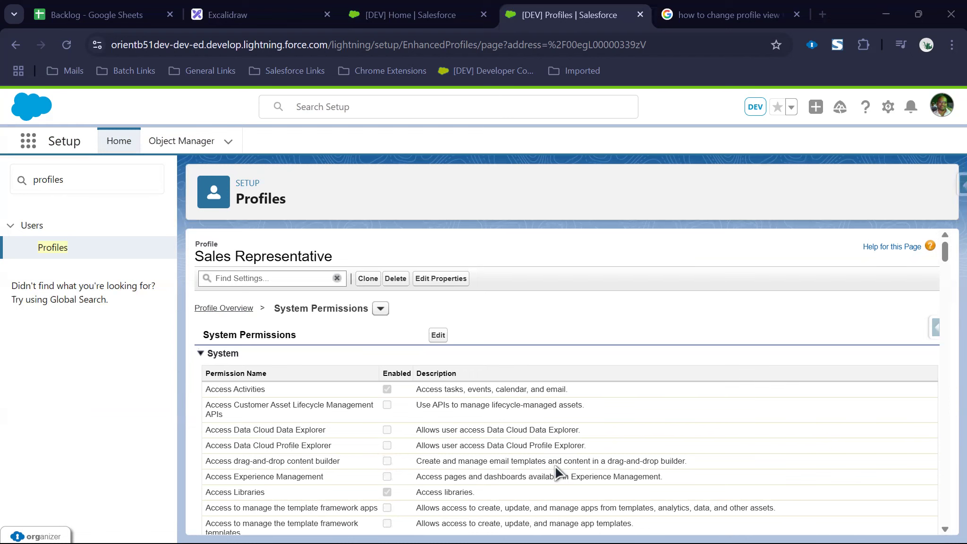
left_click(125, 21)
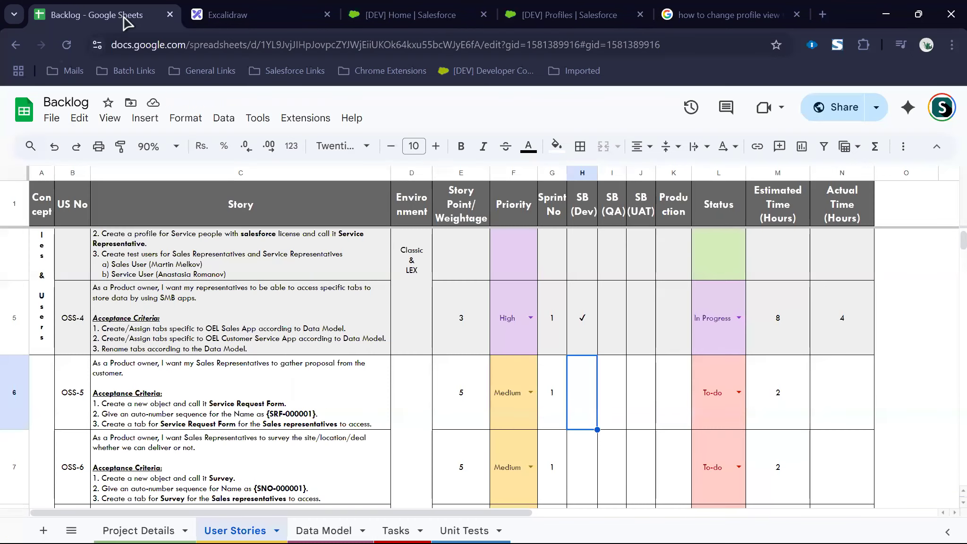